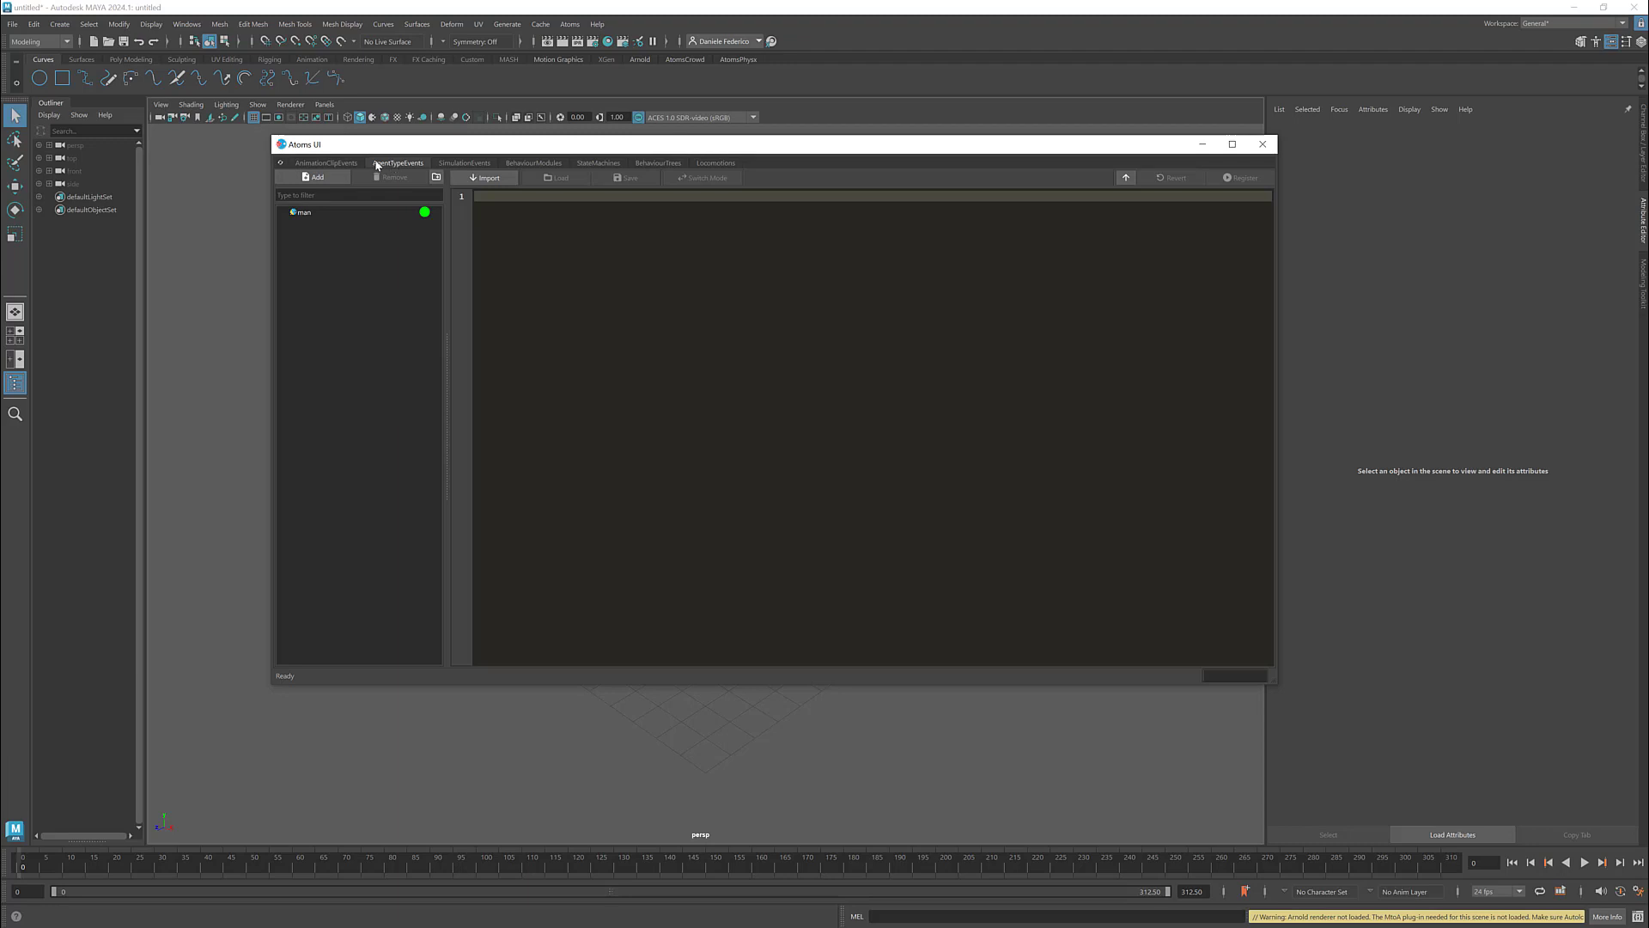
- Add a new agent type event and set its event name to mixamo
left_click(342, 176)
left_click(720, 434)
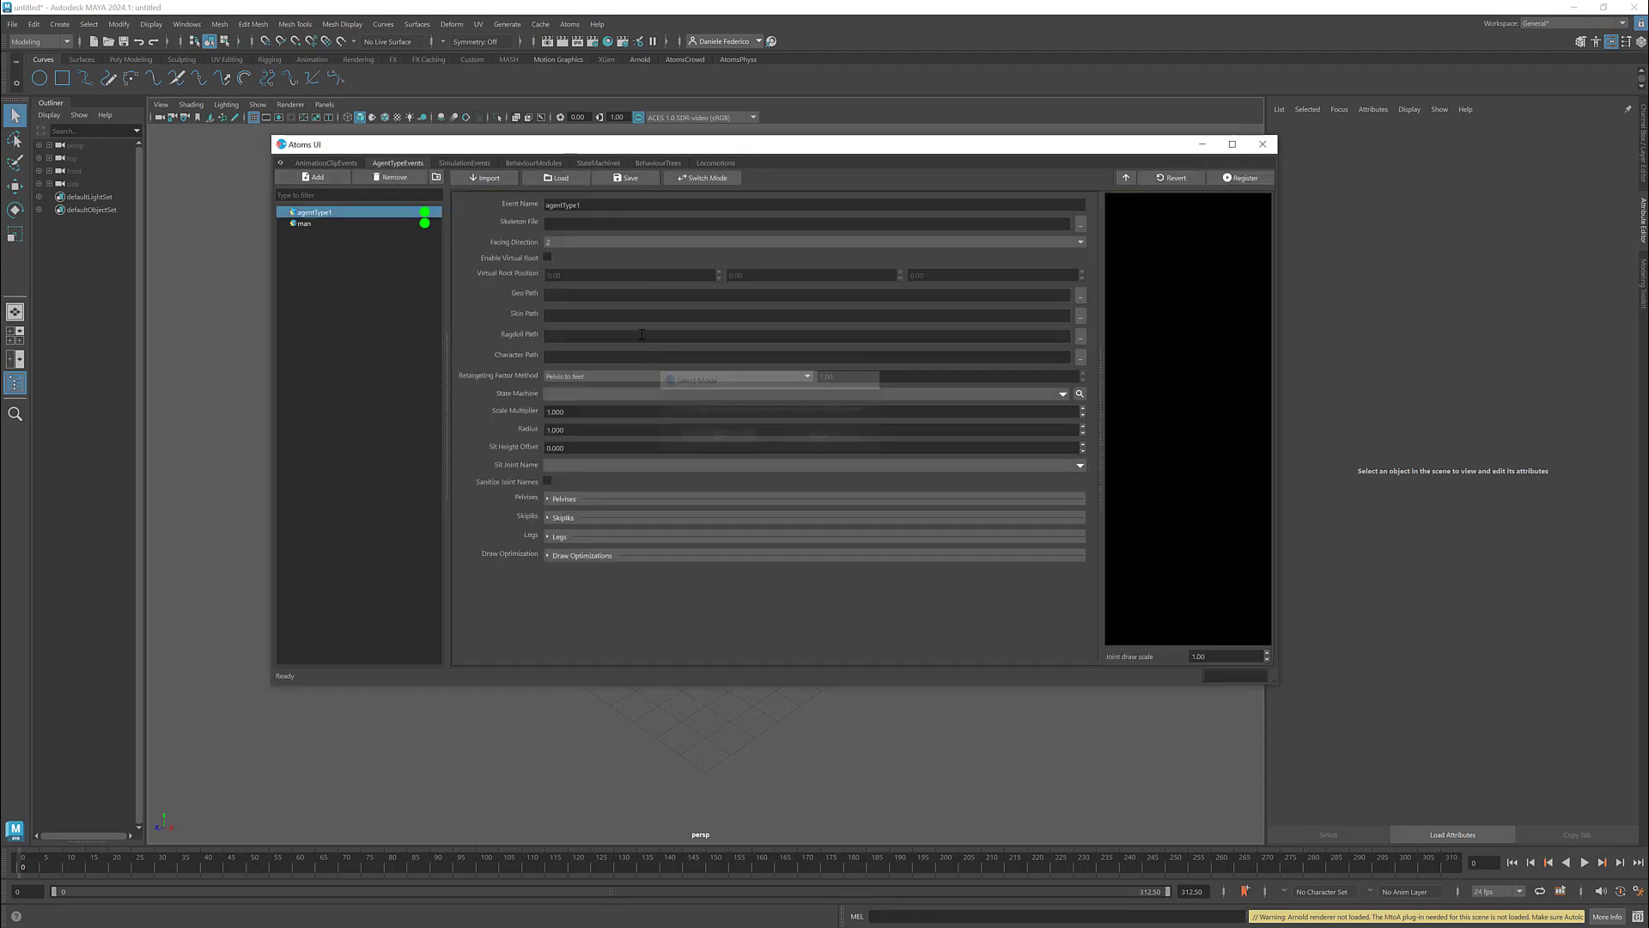
double_click(591, 205)
type("mixamo")
key("Tab")
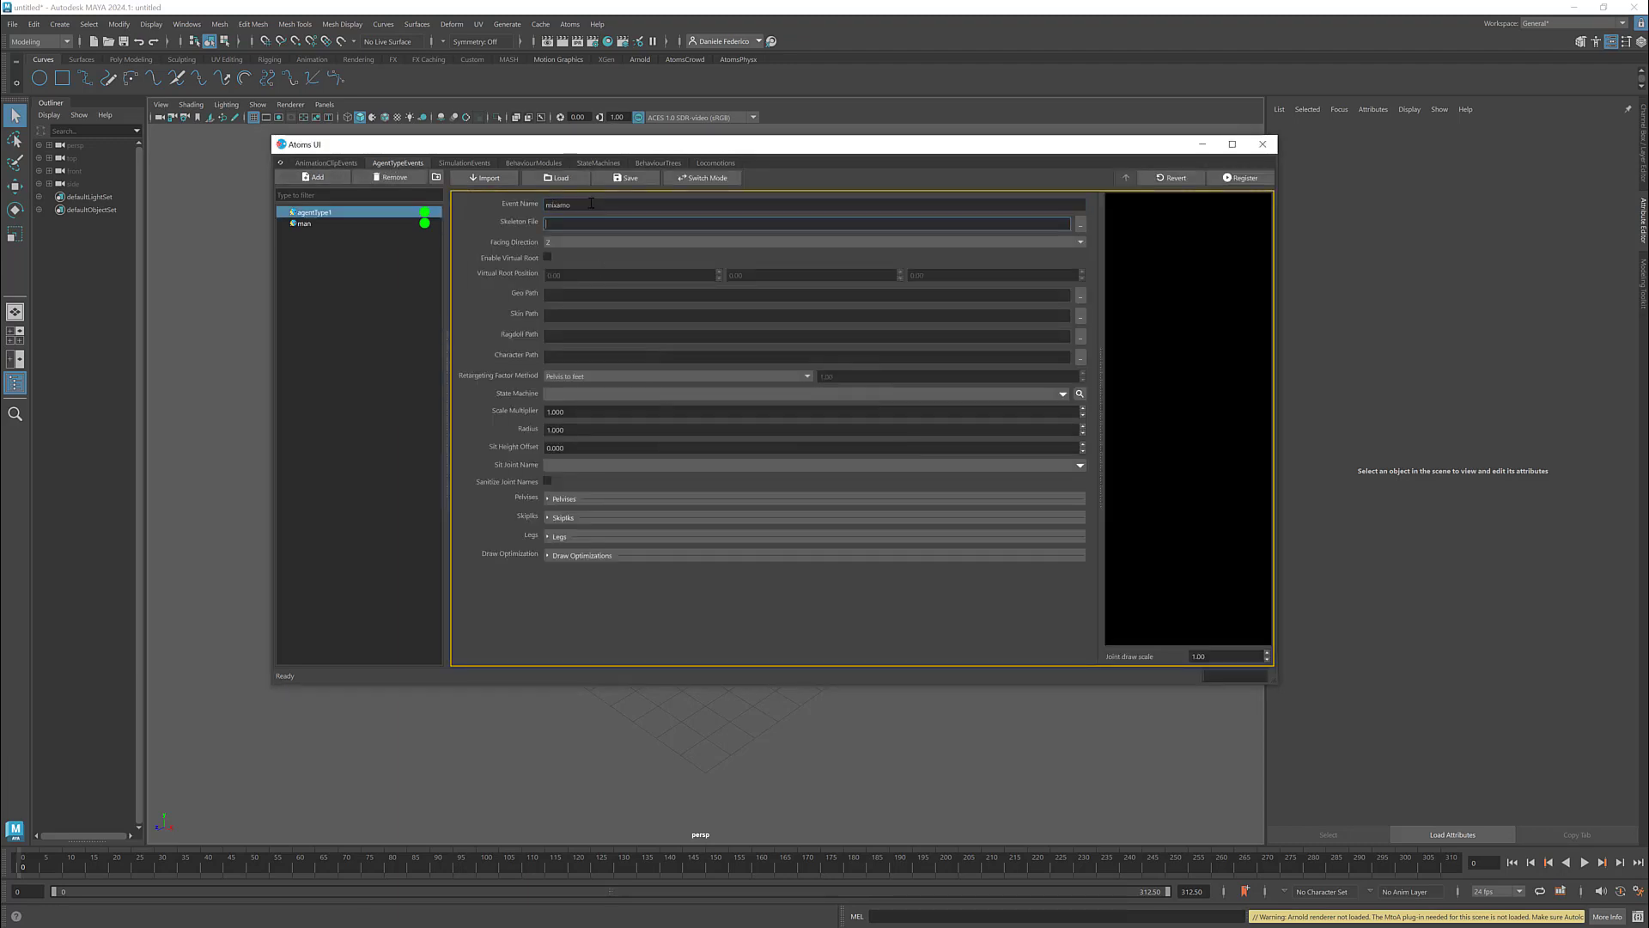
- Load the Character FBX from the FootLock folder as the mixamo agent type's skeleton file
left_click(1080, 223)
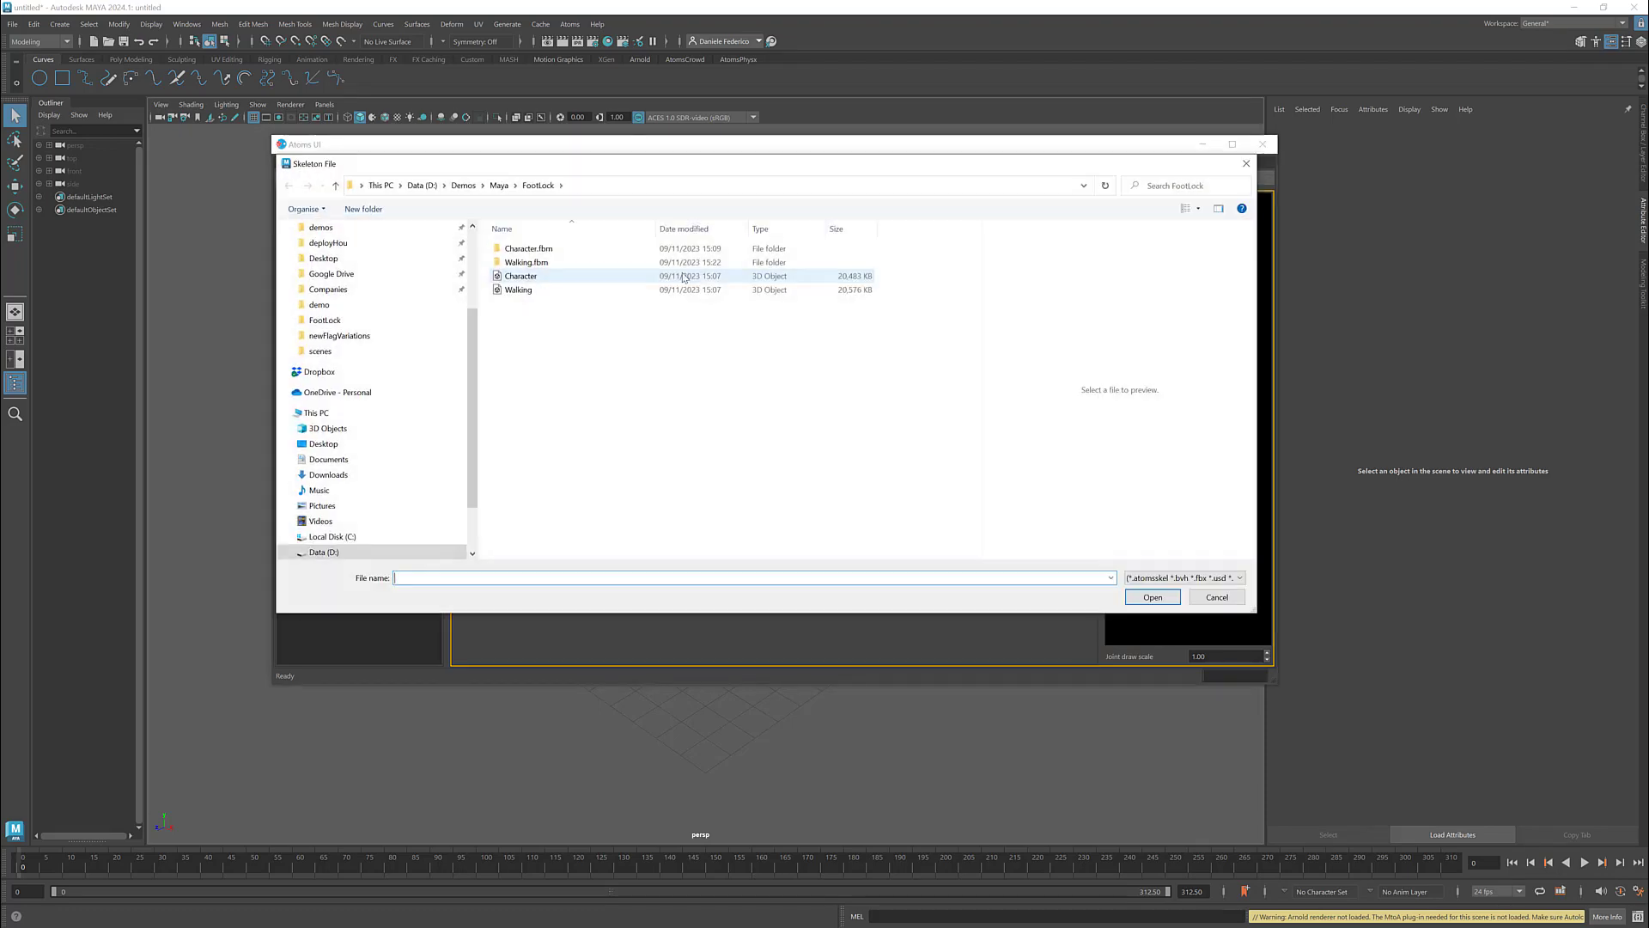
left_click(592, 275)
double_click(539, 275)
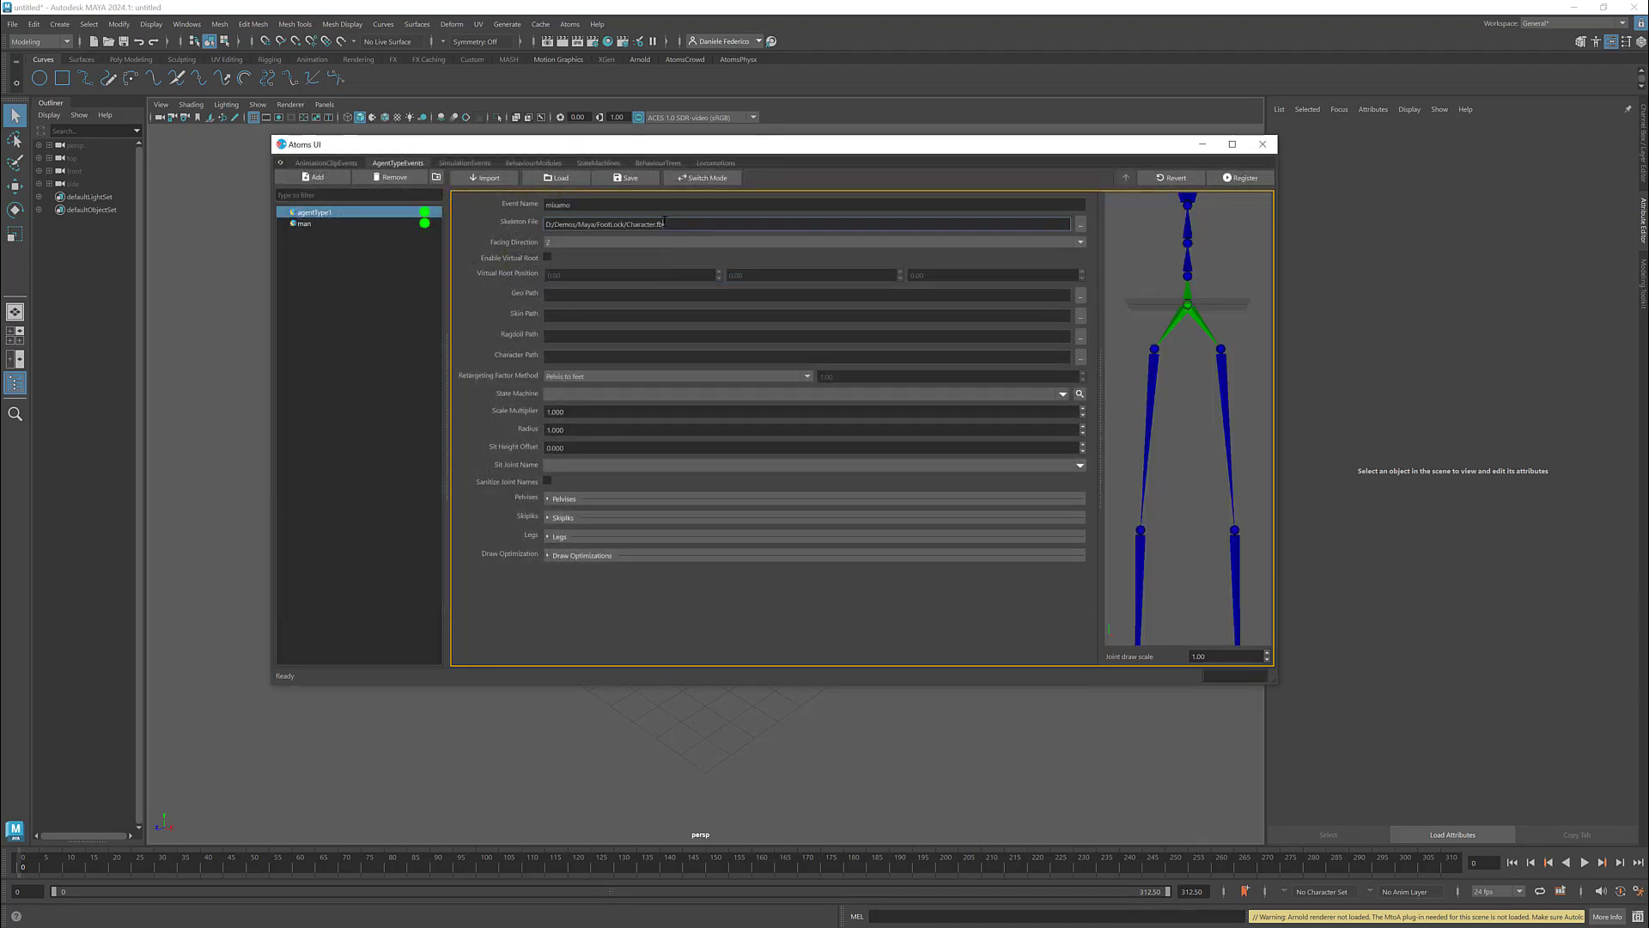
- Set the agent type's skin path to D:/Demos/Maya/FootLock/Character.fbx and register the agent type
left_click(595, 315)
type("D:/Demos/Maya/FootLock/Character.fbx")
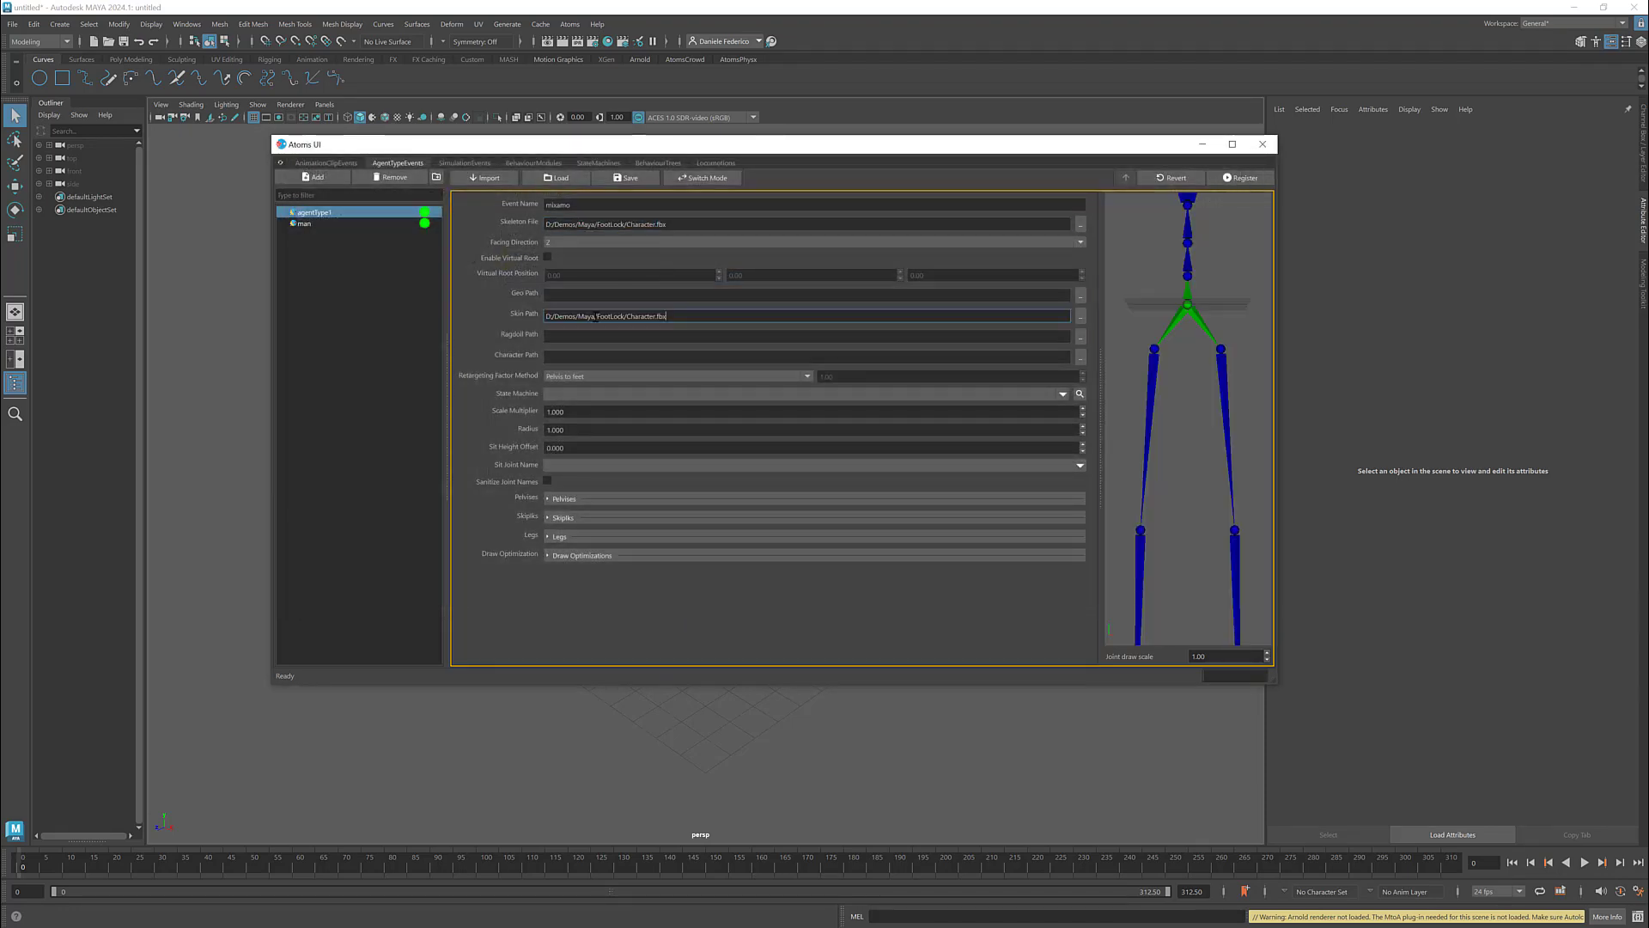
left_click(1239, 177)
- Preview the character with Draw Skin Mesh enabled, then return to the skeleton-only display
right_click(1168, 313)
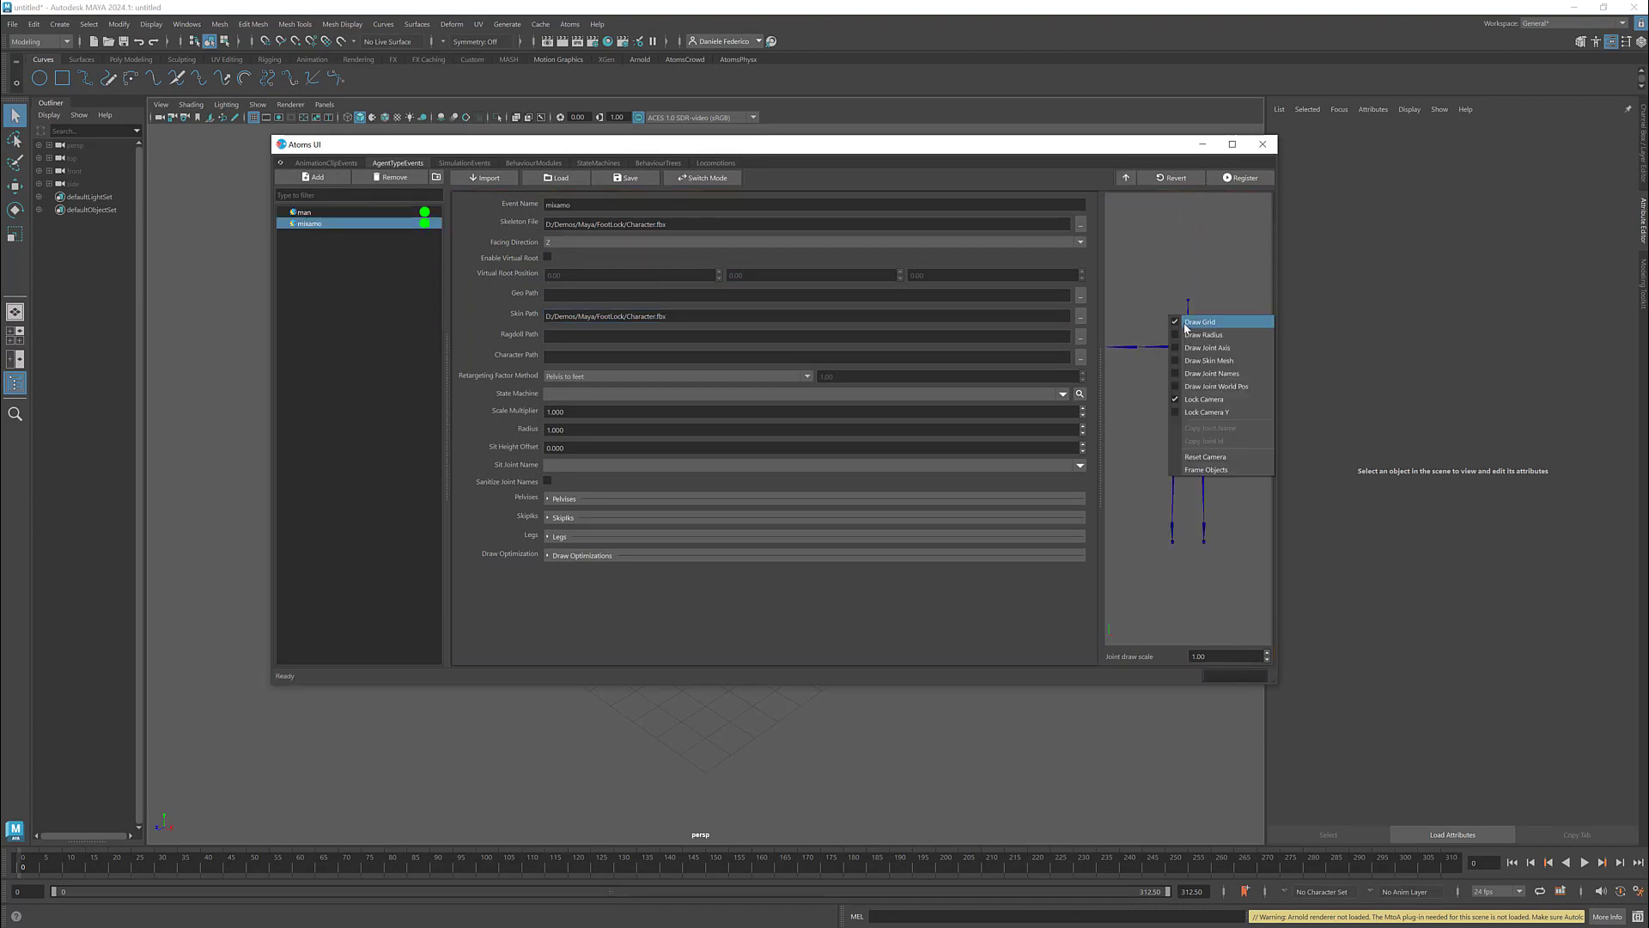
left_click(1208, 360)
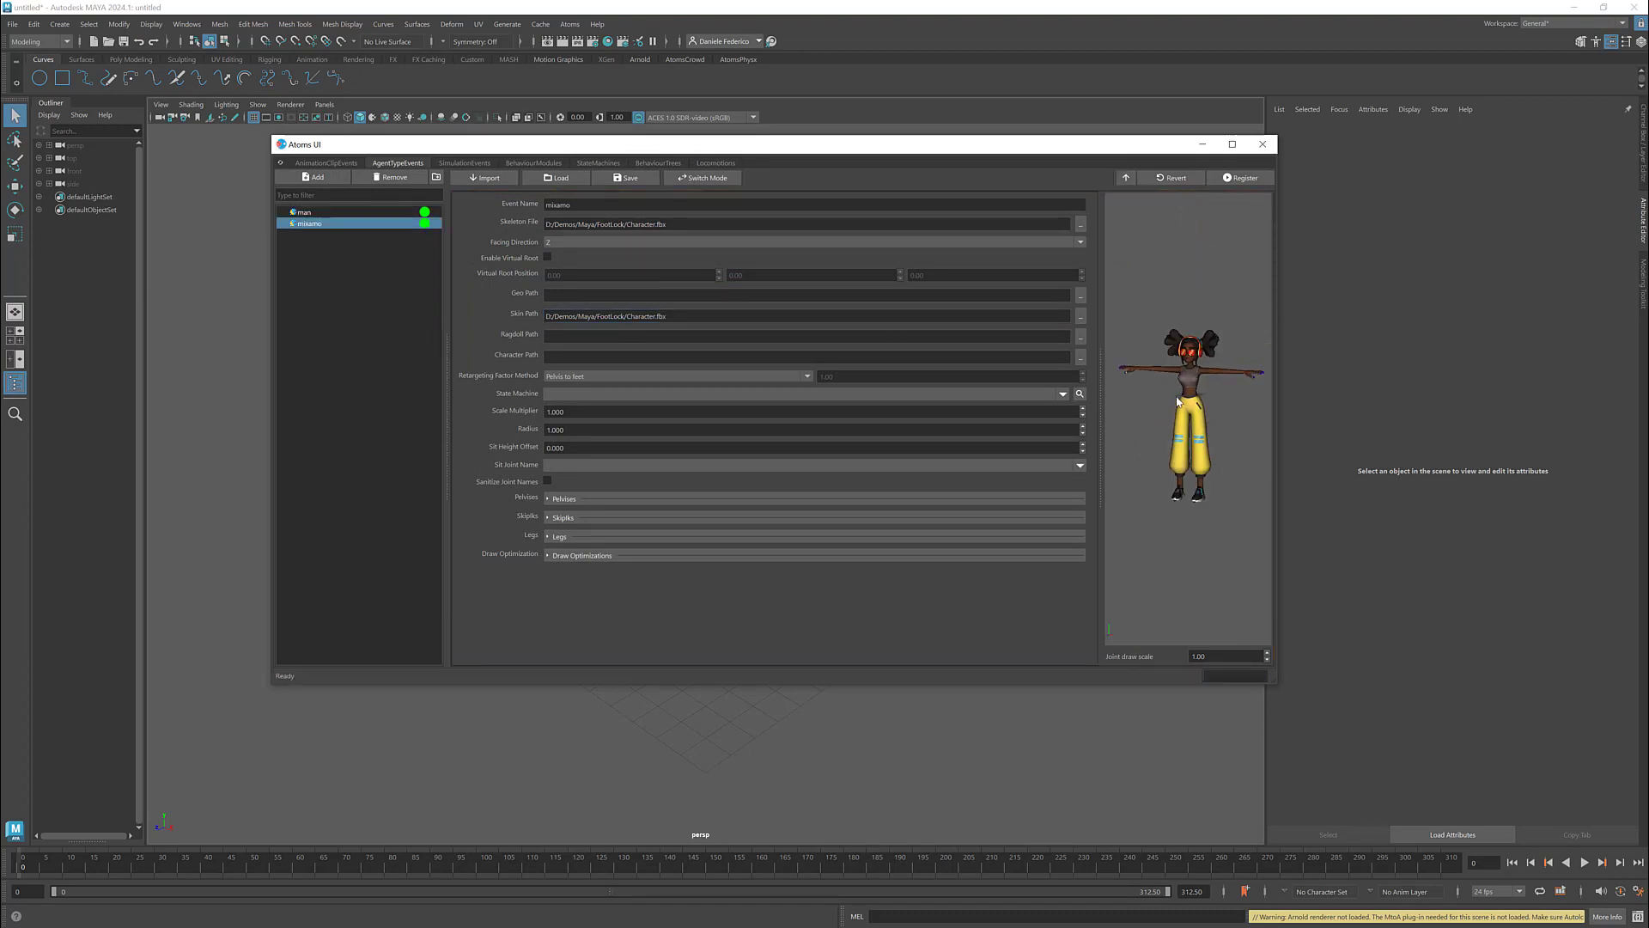
right_click(1153, 317)
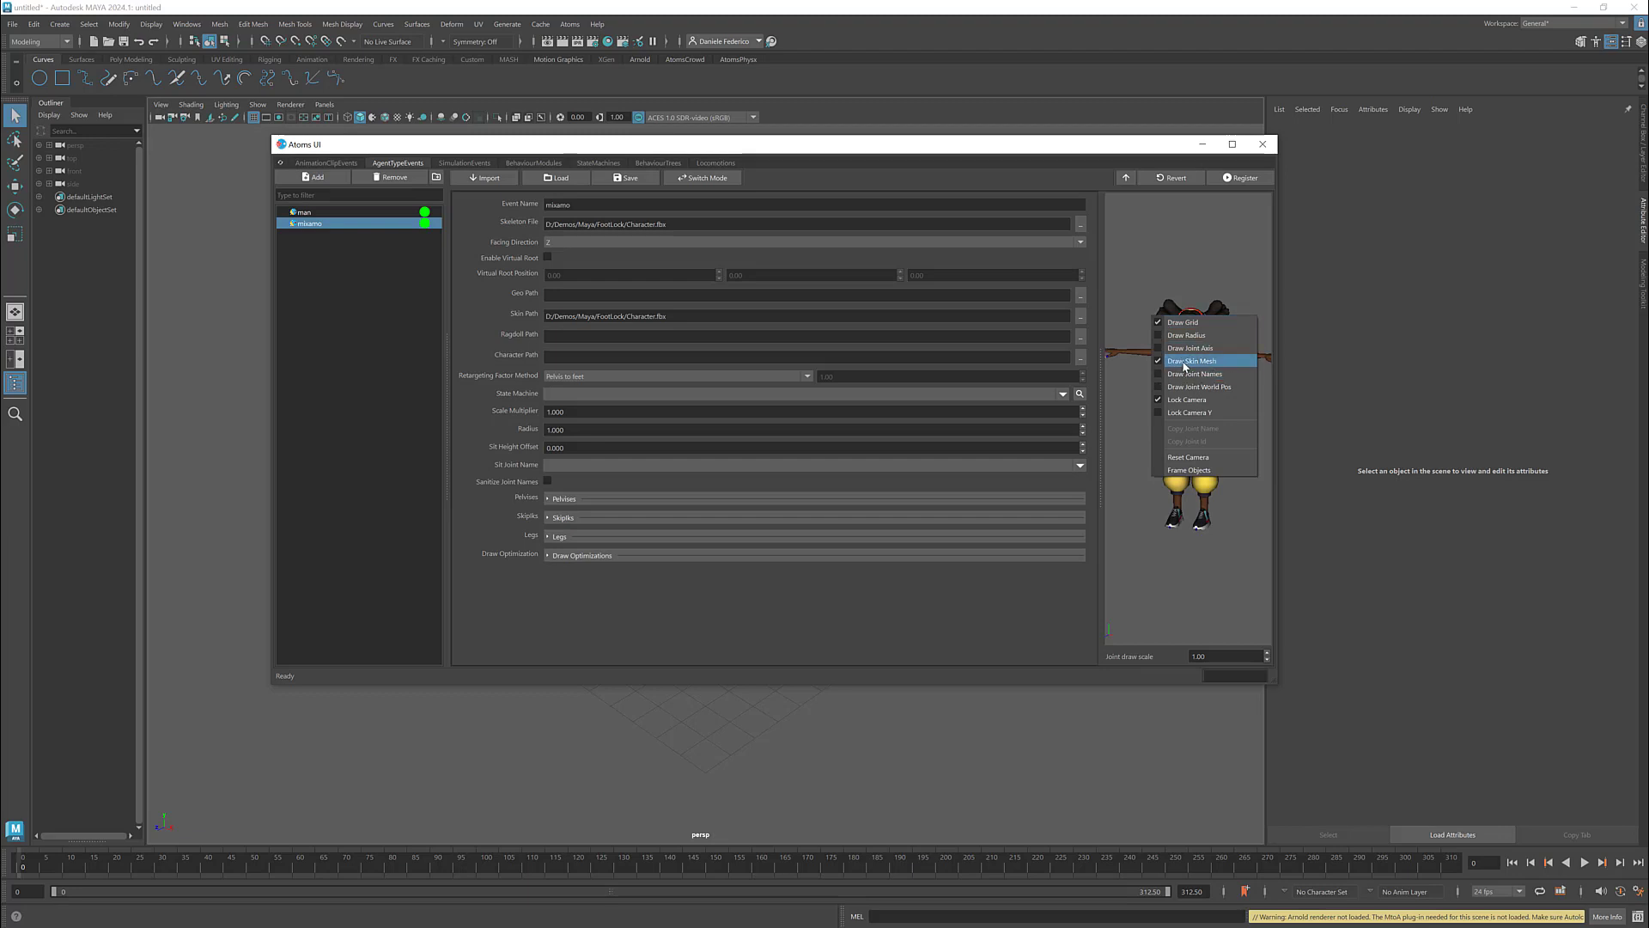
left_click(1157, 359)
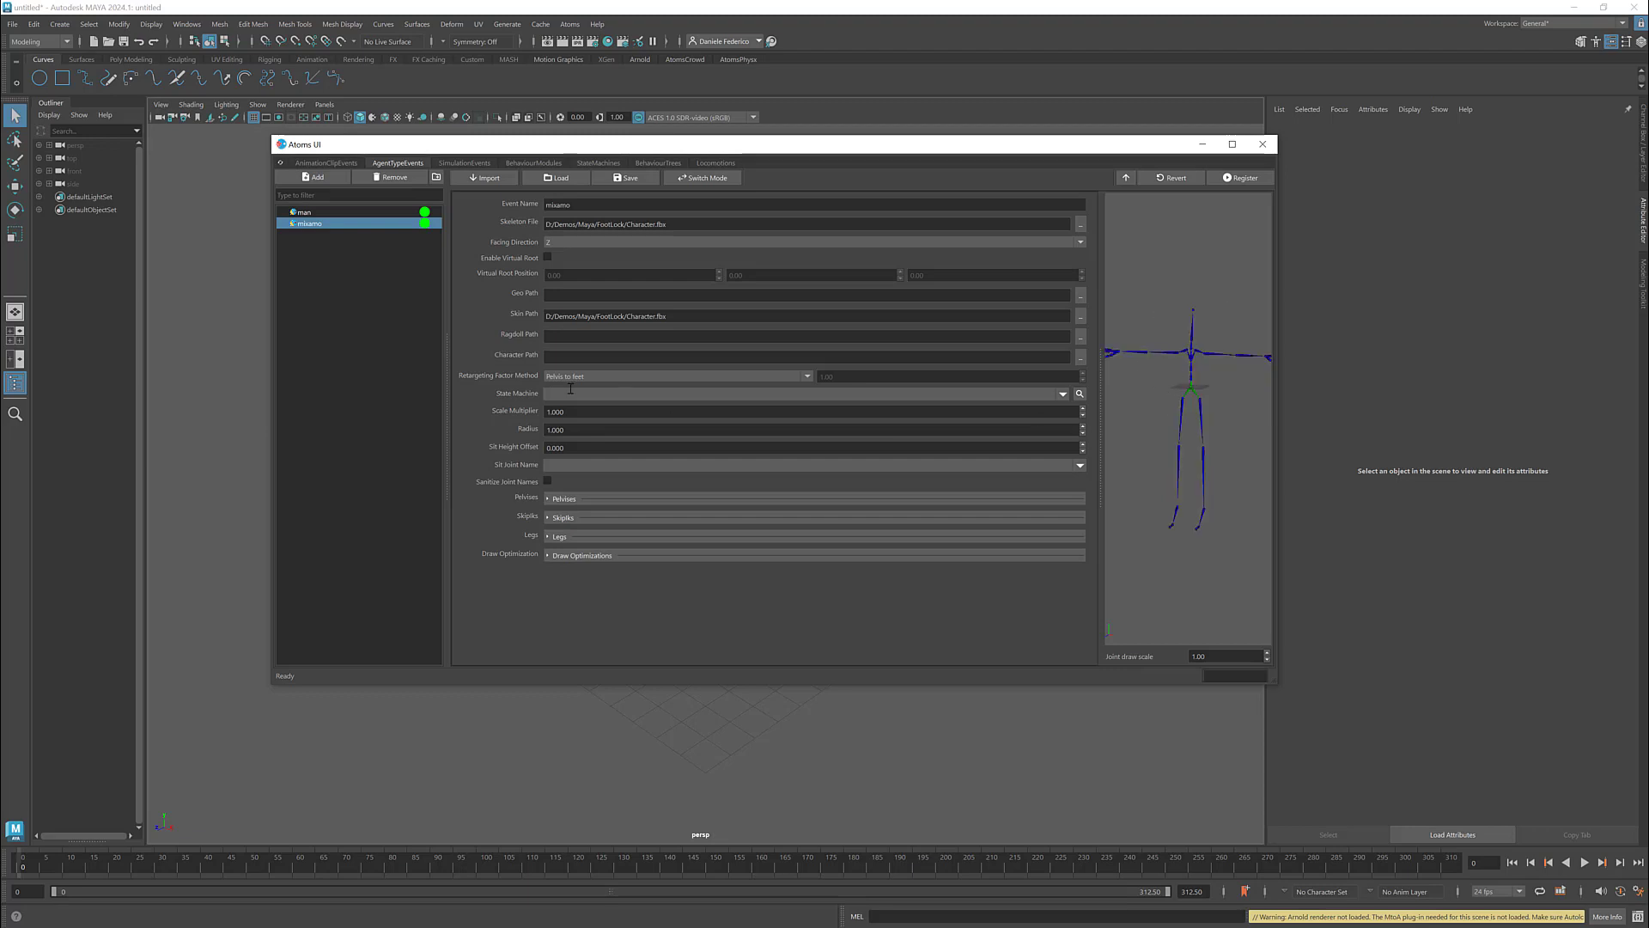
- Enable Draw Joint Names in the skeleton preview and frame the hip and leg joints
right_click(1186, 354)
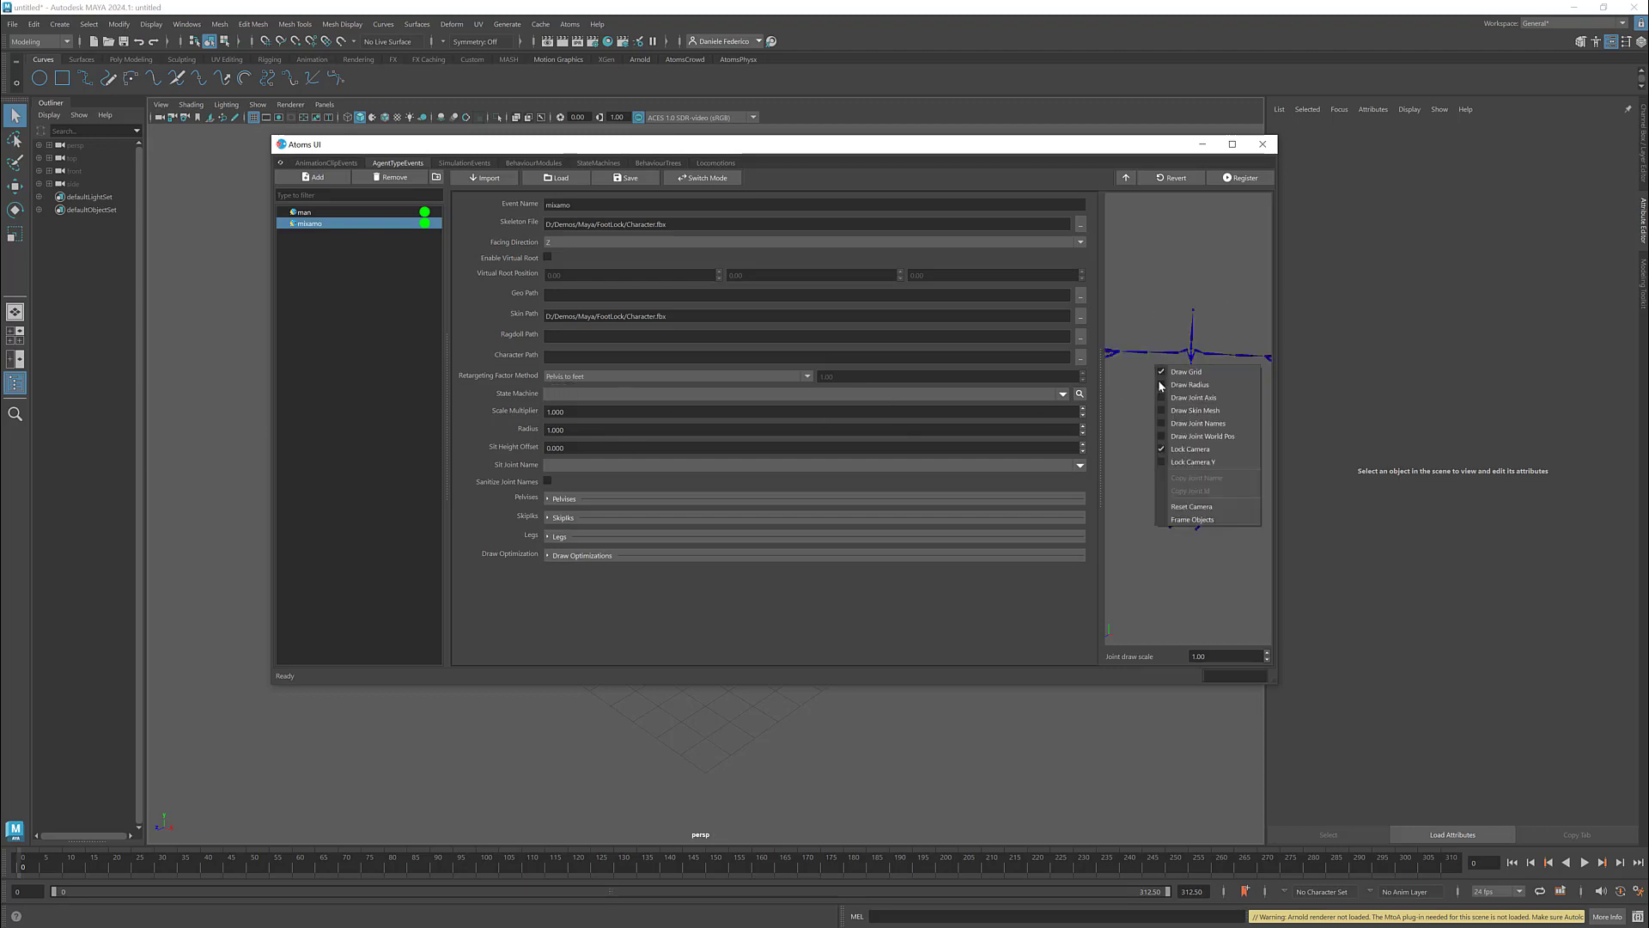
left_click(1194, 429)
scroll(1192, 412, "up", 4)
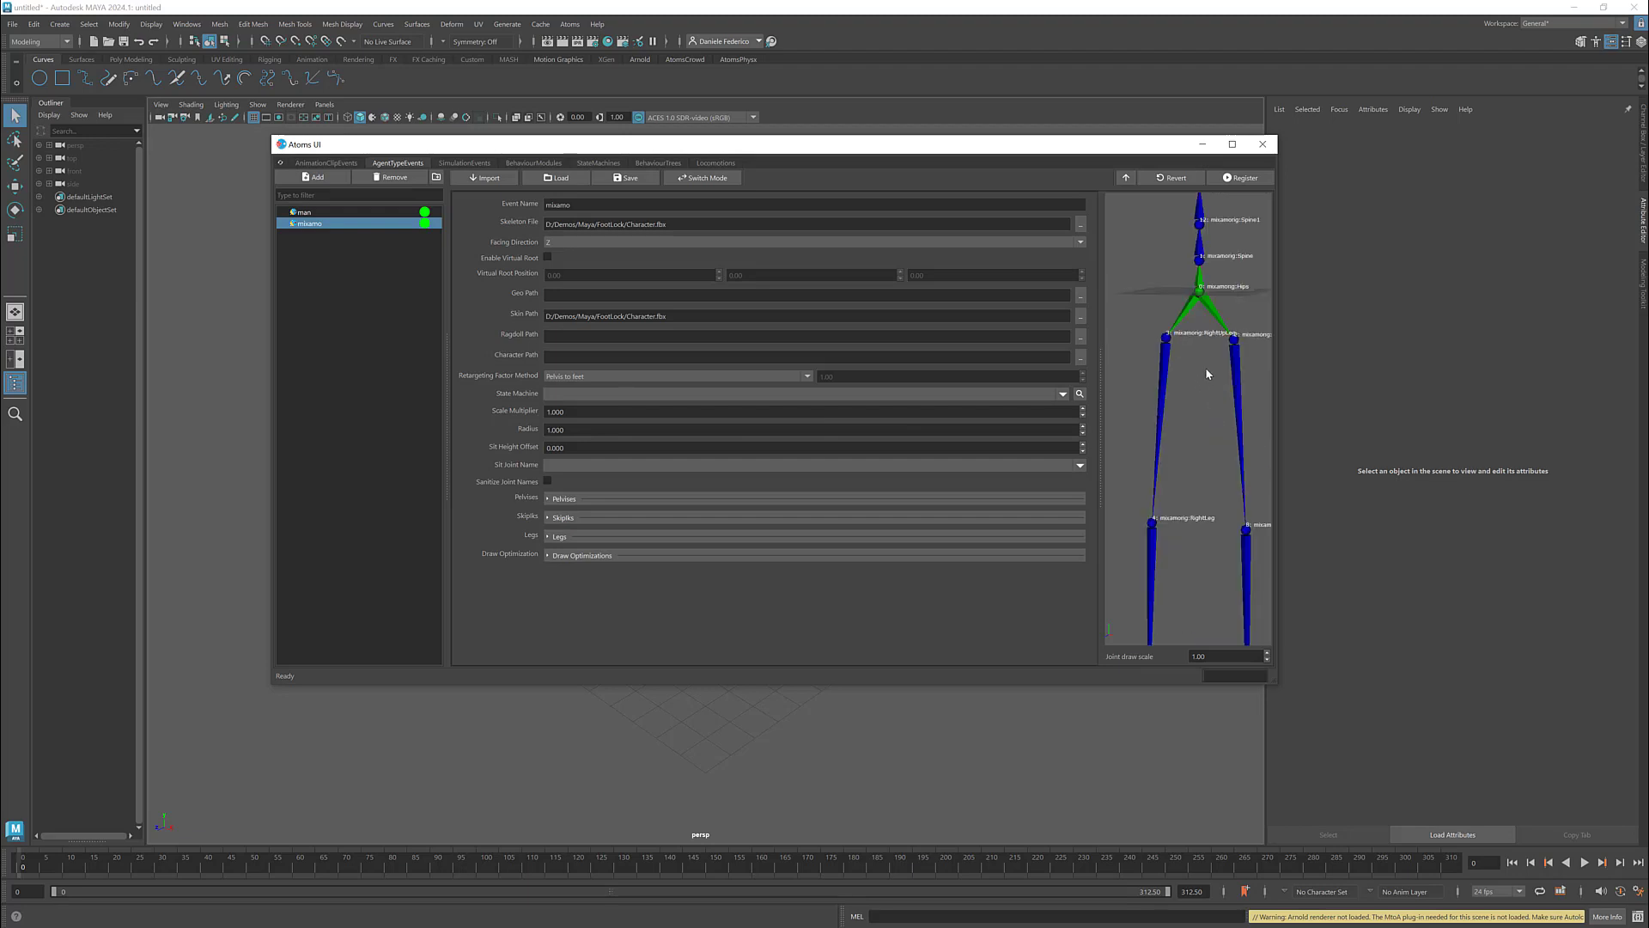
middle_click_drag(1205, 367, 1238, 330)
- Reposition and enlarge the Atoms UI window, and widen its skeleton preview
left_click_drag(1177, 145, 980, 96)
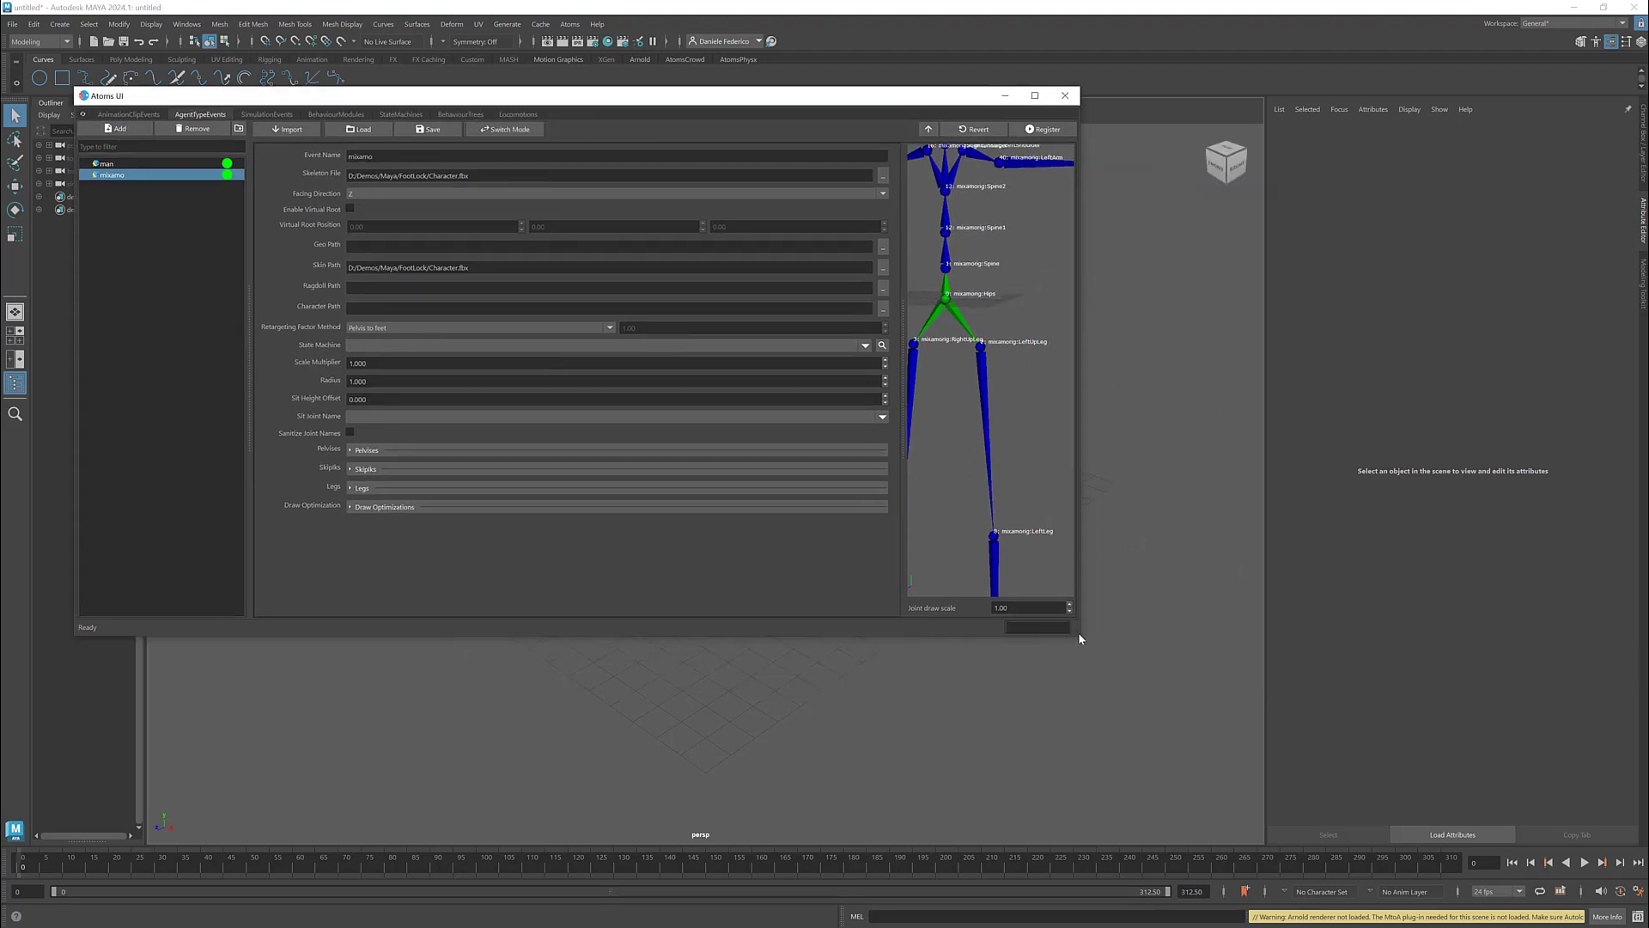
left_click_drag(1079, 632, 1312, 764)
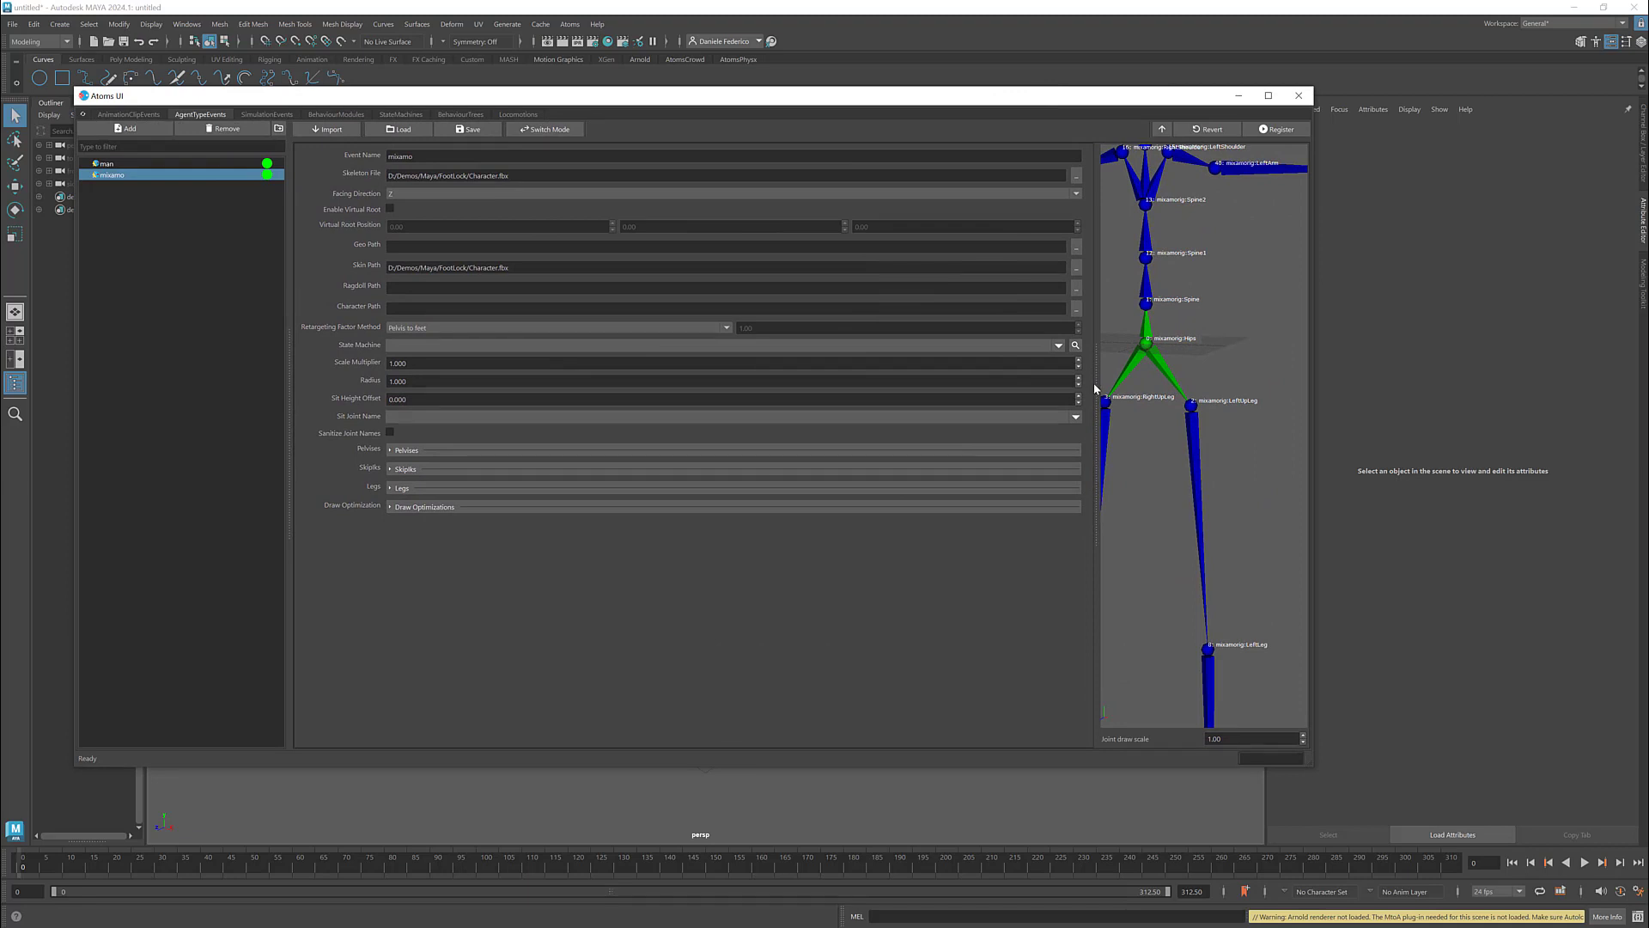
left_click_drag(1096, 389, 1003, 395)
- Enable Sanitize Joint Names for the mixamo agent type
scroll(1079, 409, "up", 4)
middle_click_drag(1104, 306, 1197, 331)
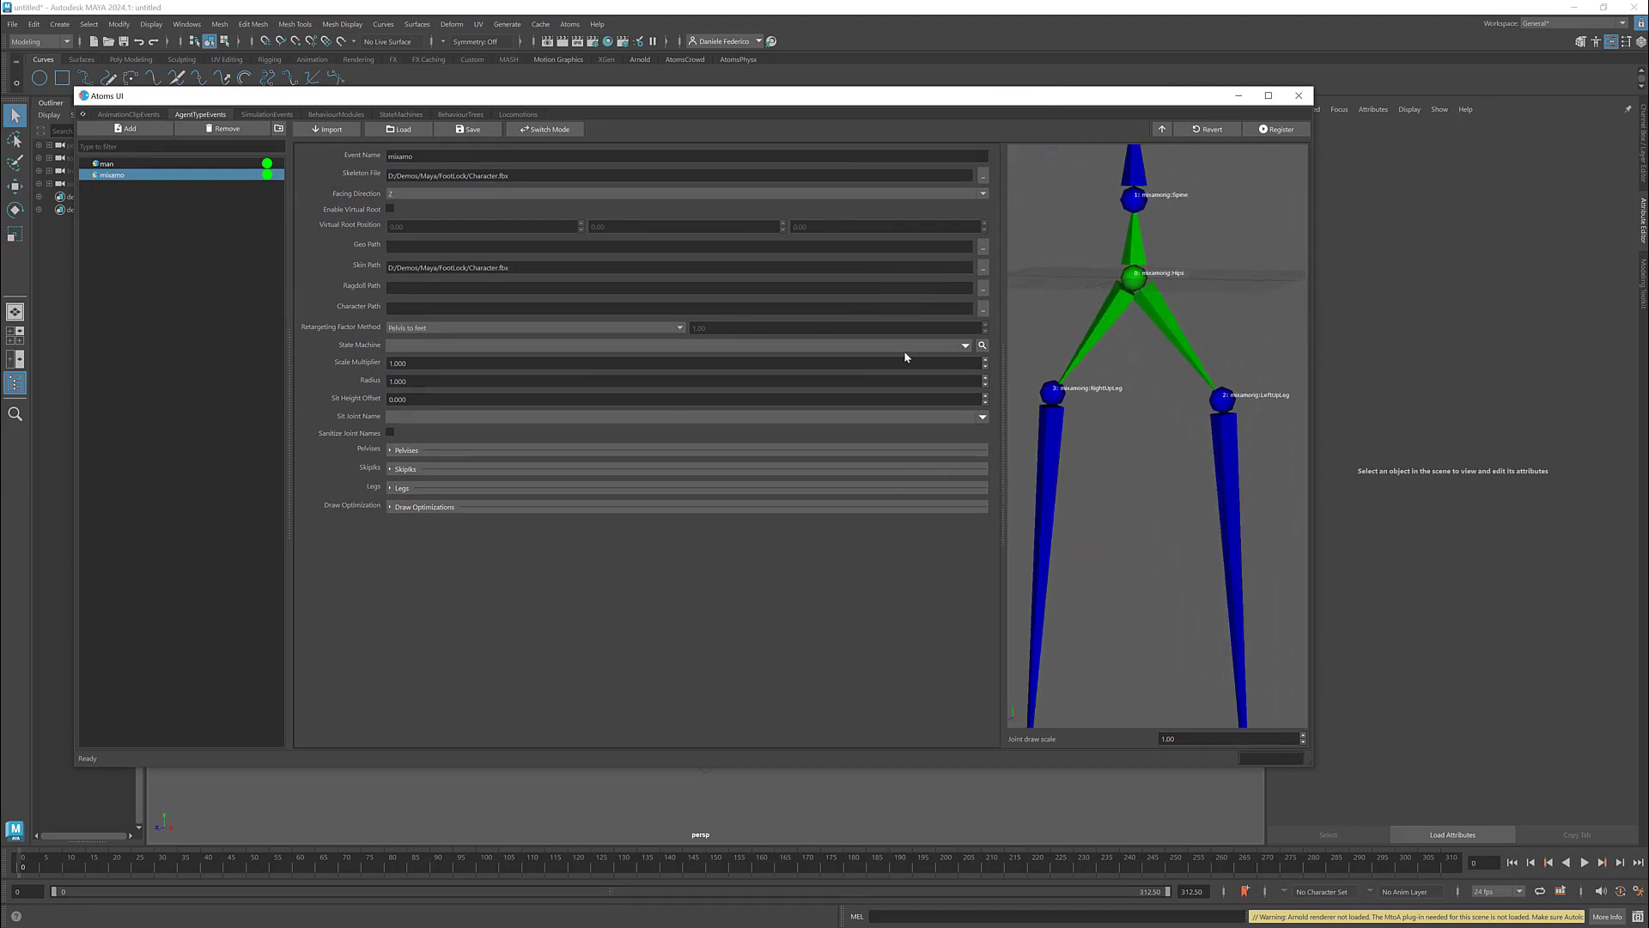
left_click(390, 432)
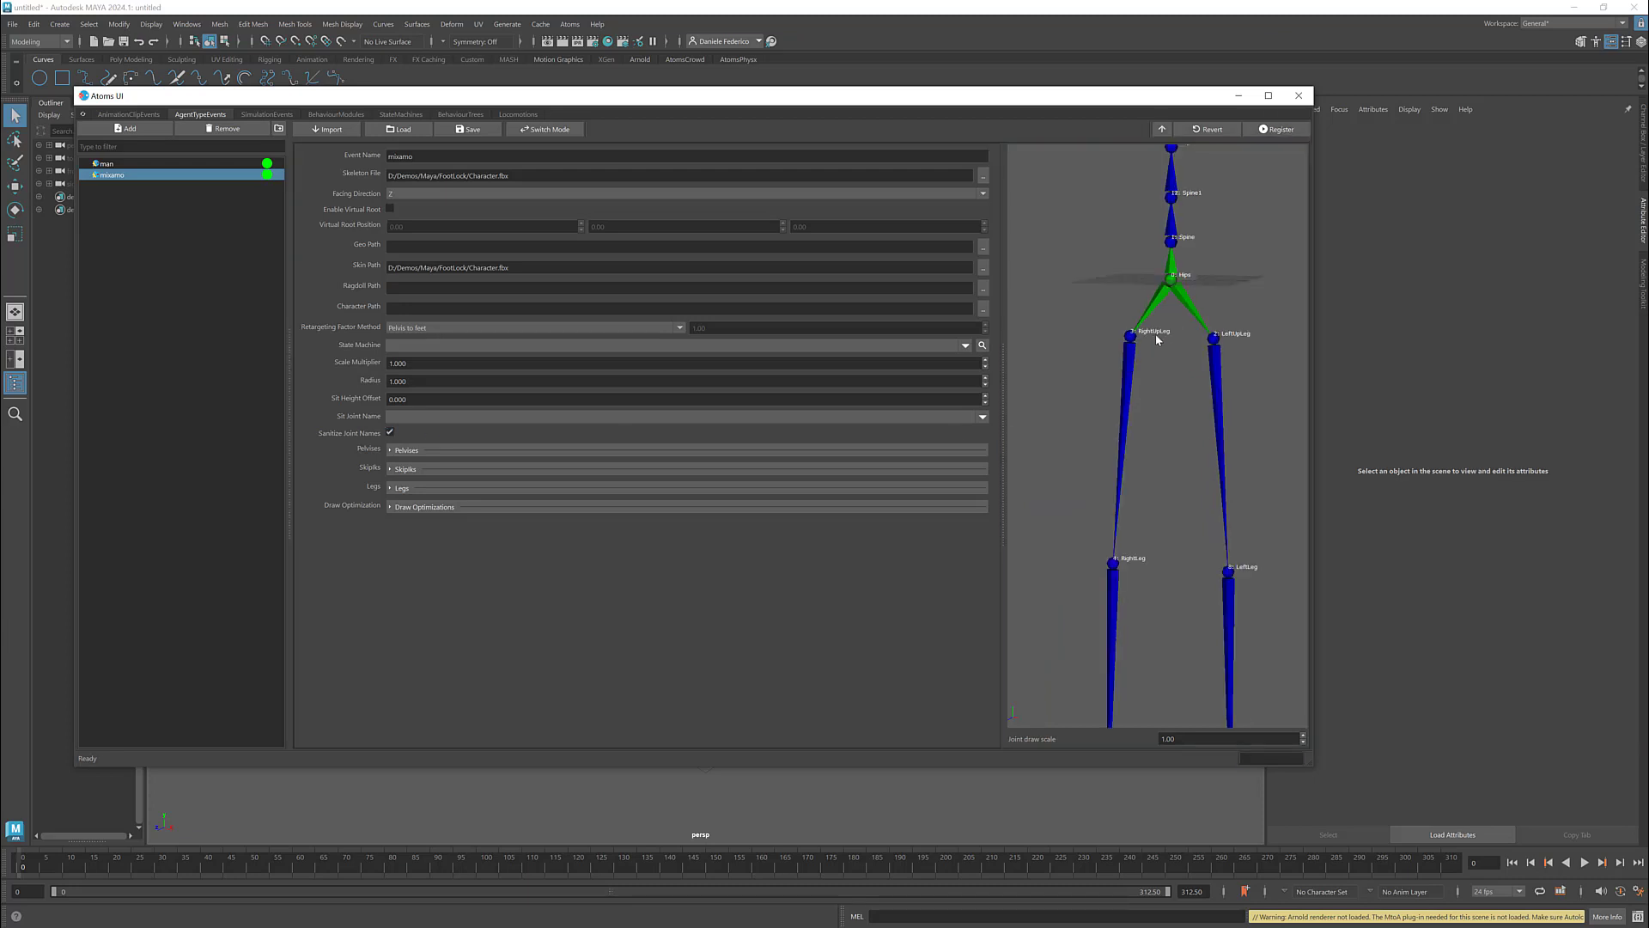
- Add the Hips joint to the agent type's pelvises and collapse the Pelvises section
left_click(390, 450)
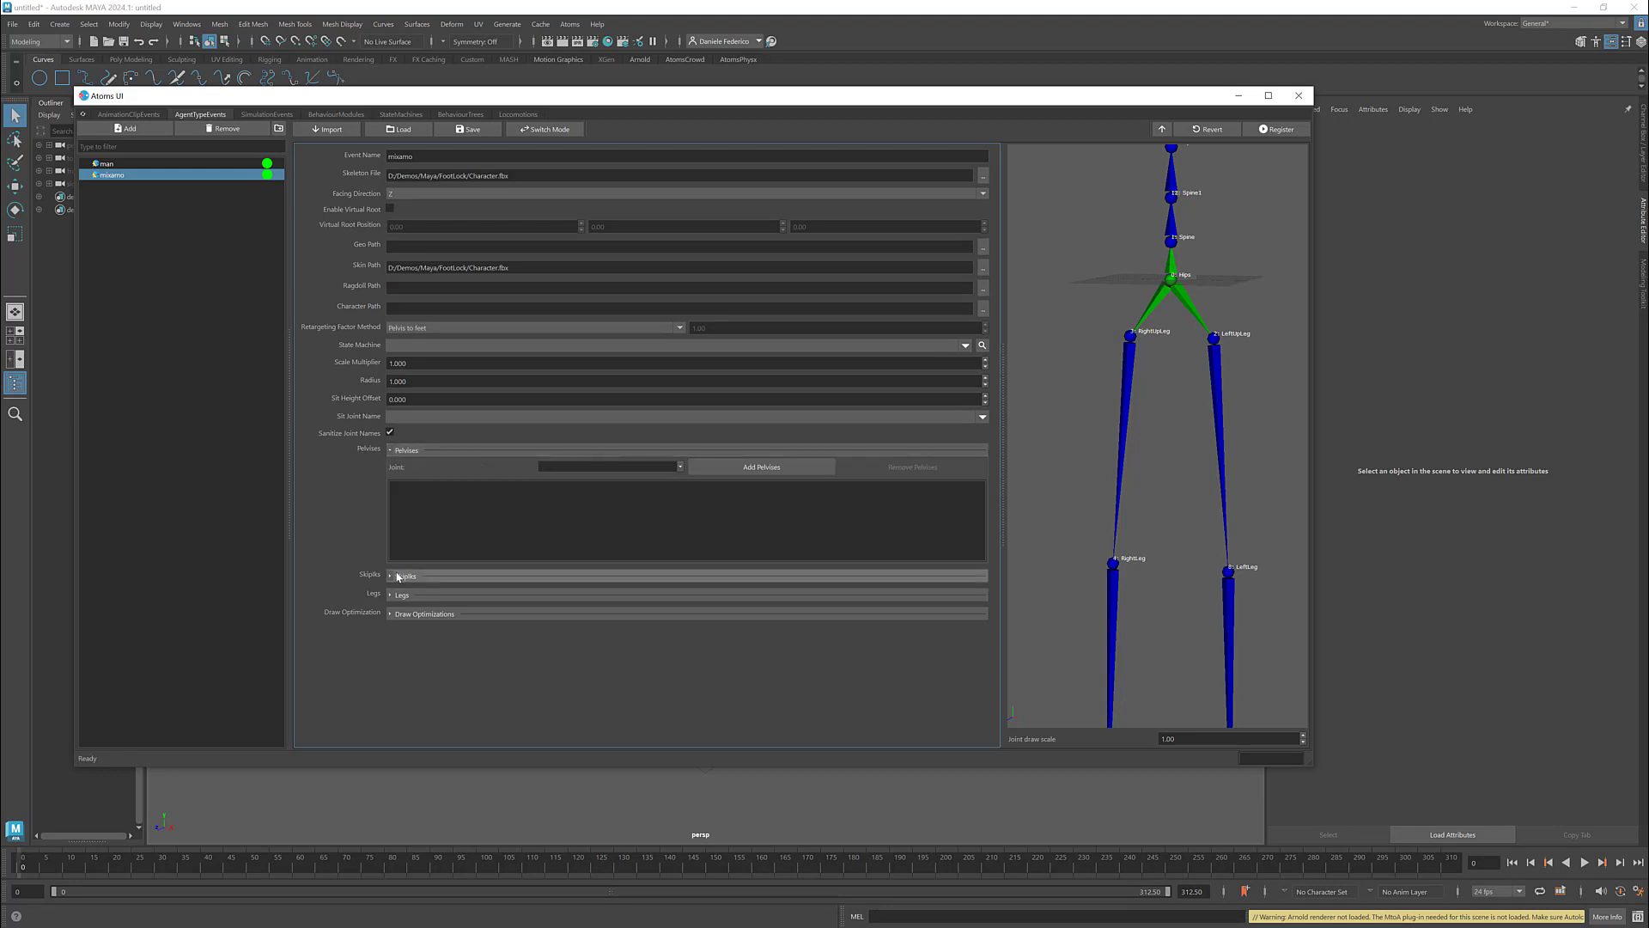
scroll(1147, 377, "down", 5)
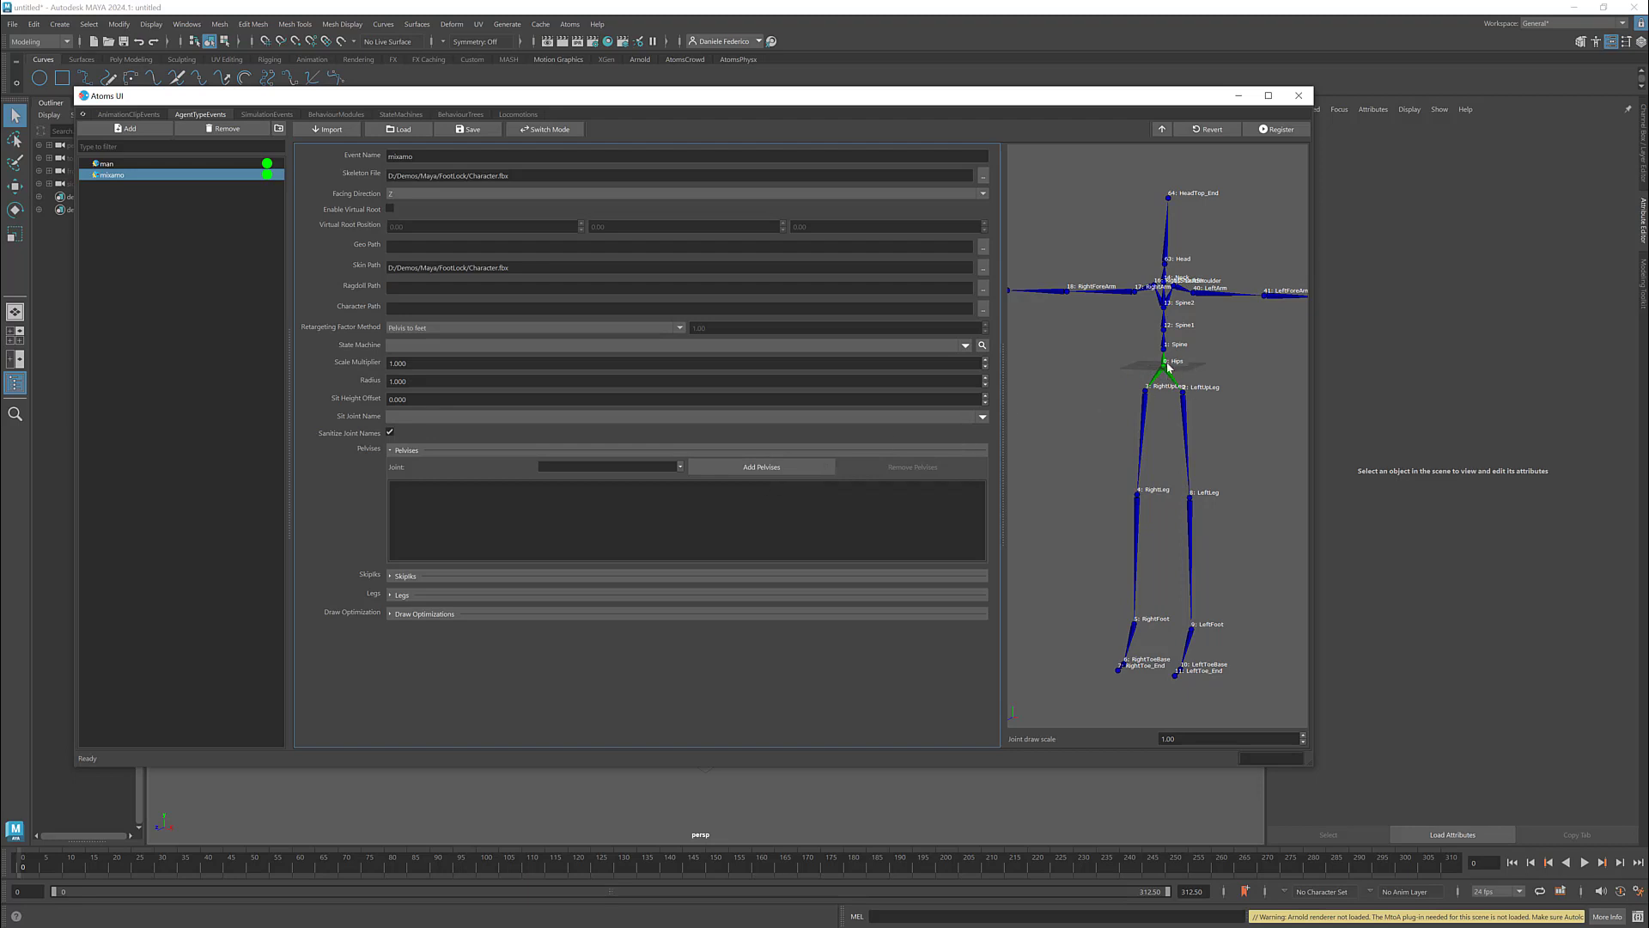
left_click(679, 468)
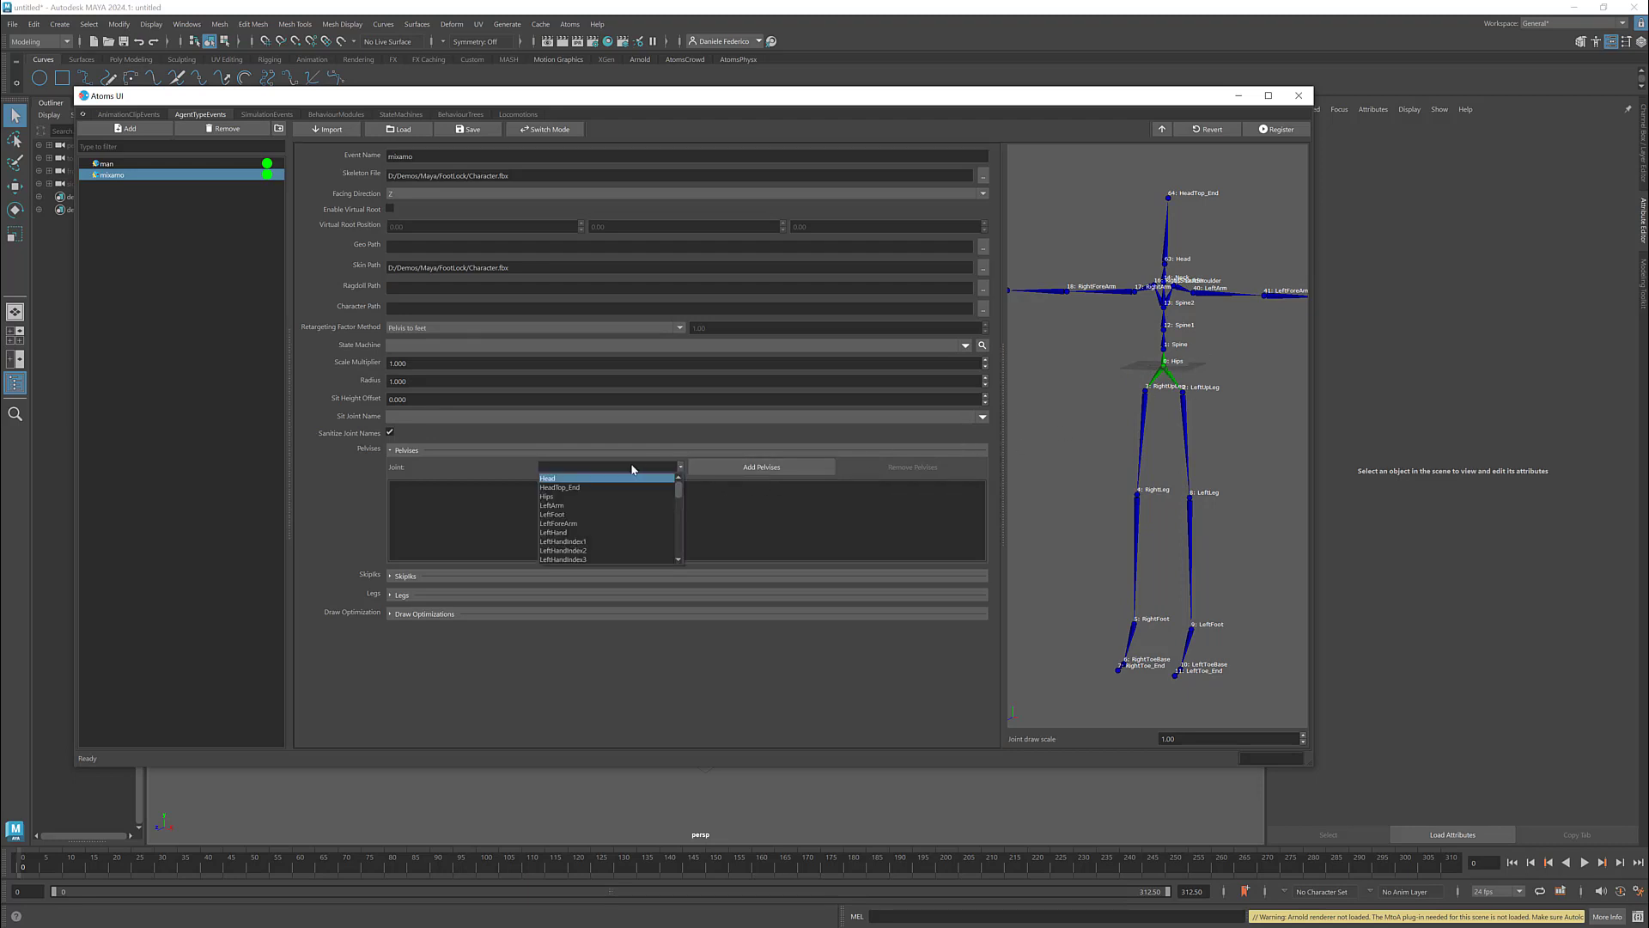
left_click(632, 466)
type("Hips")
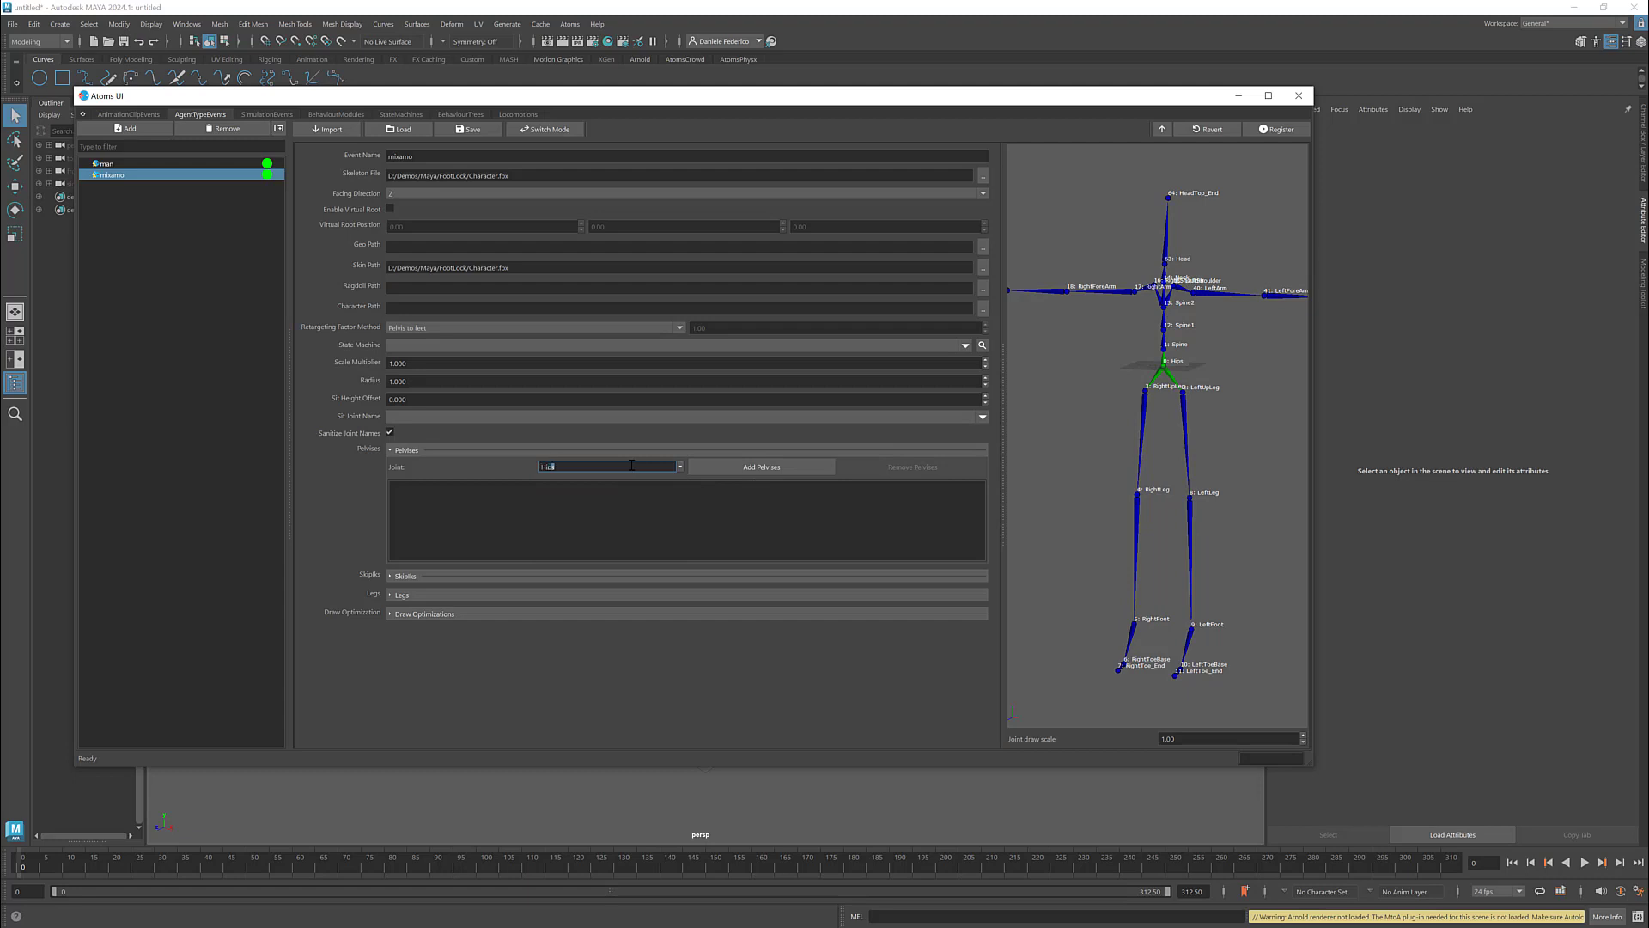
left_click(722, 467)
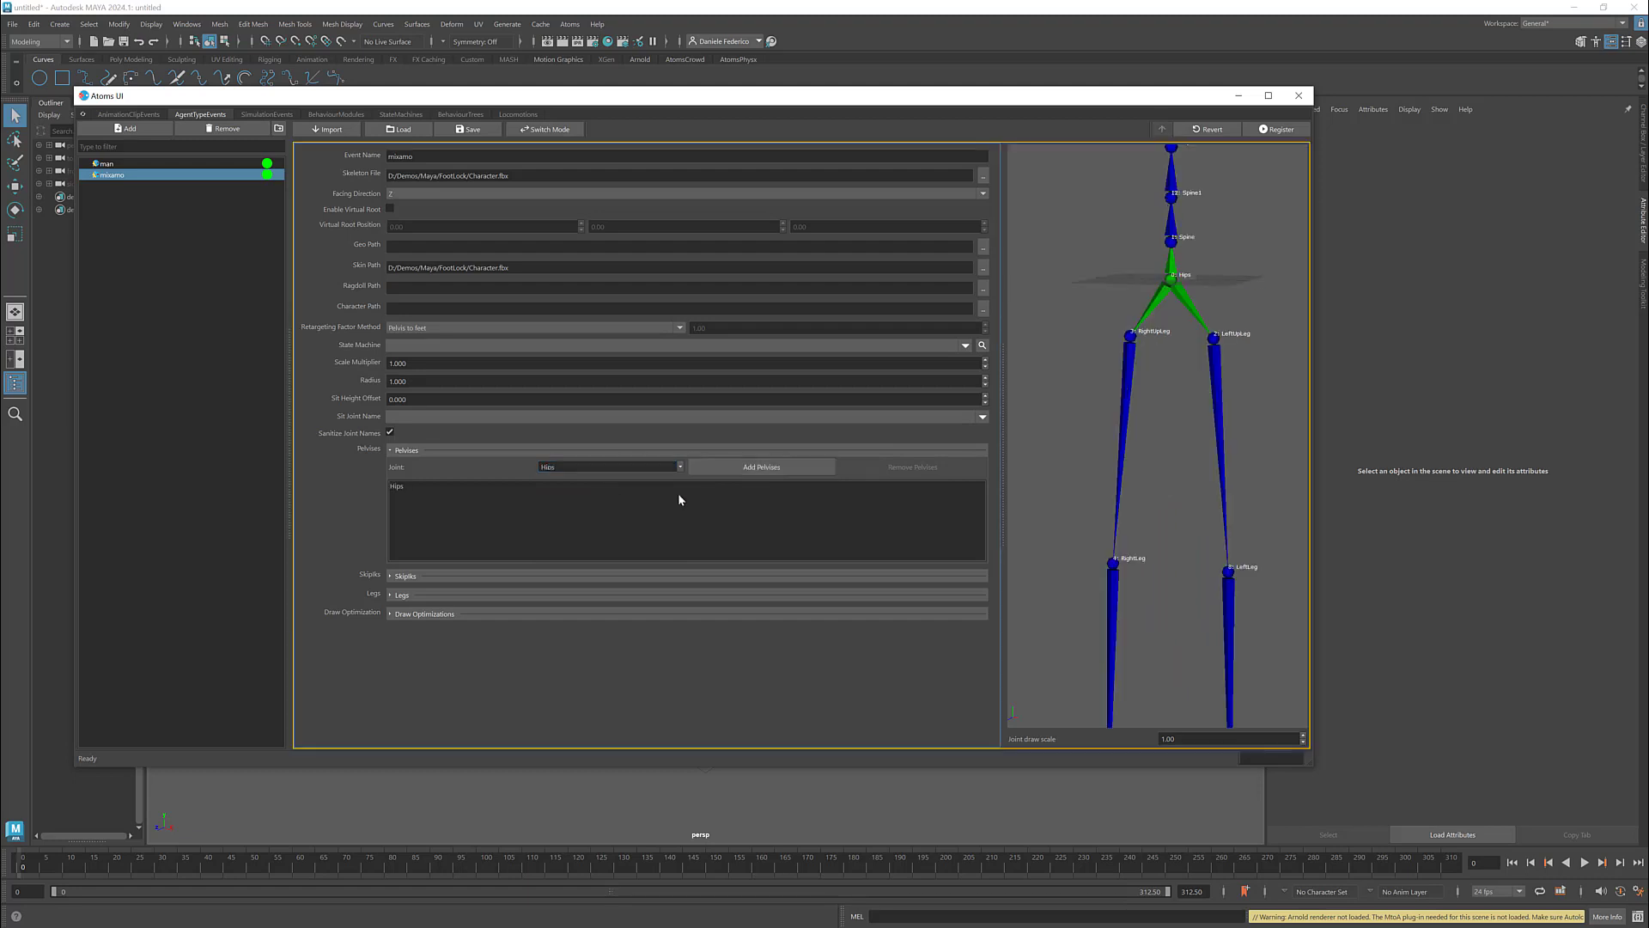
scroll(1183, 325, "down", 2)
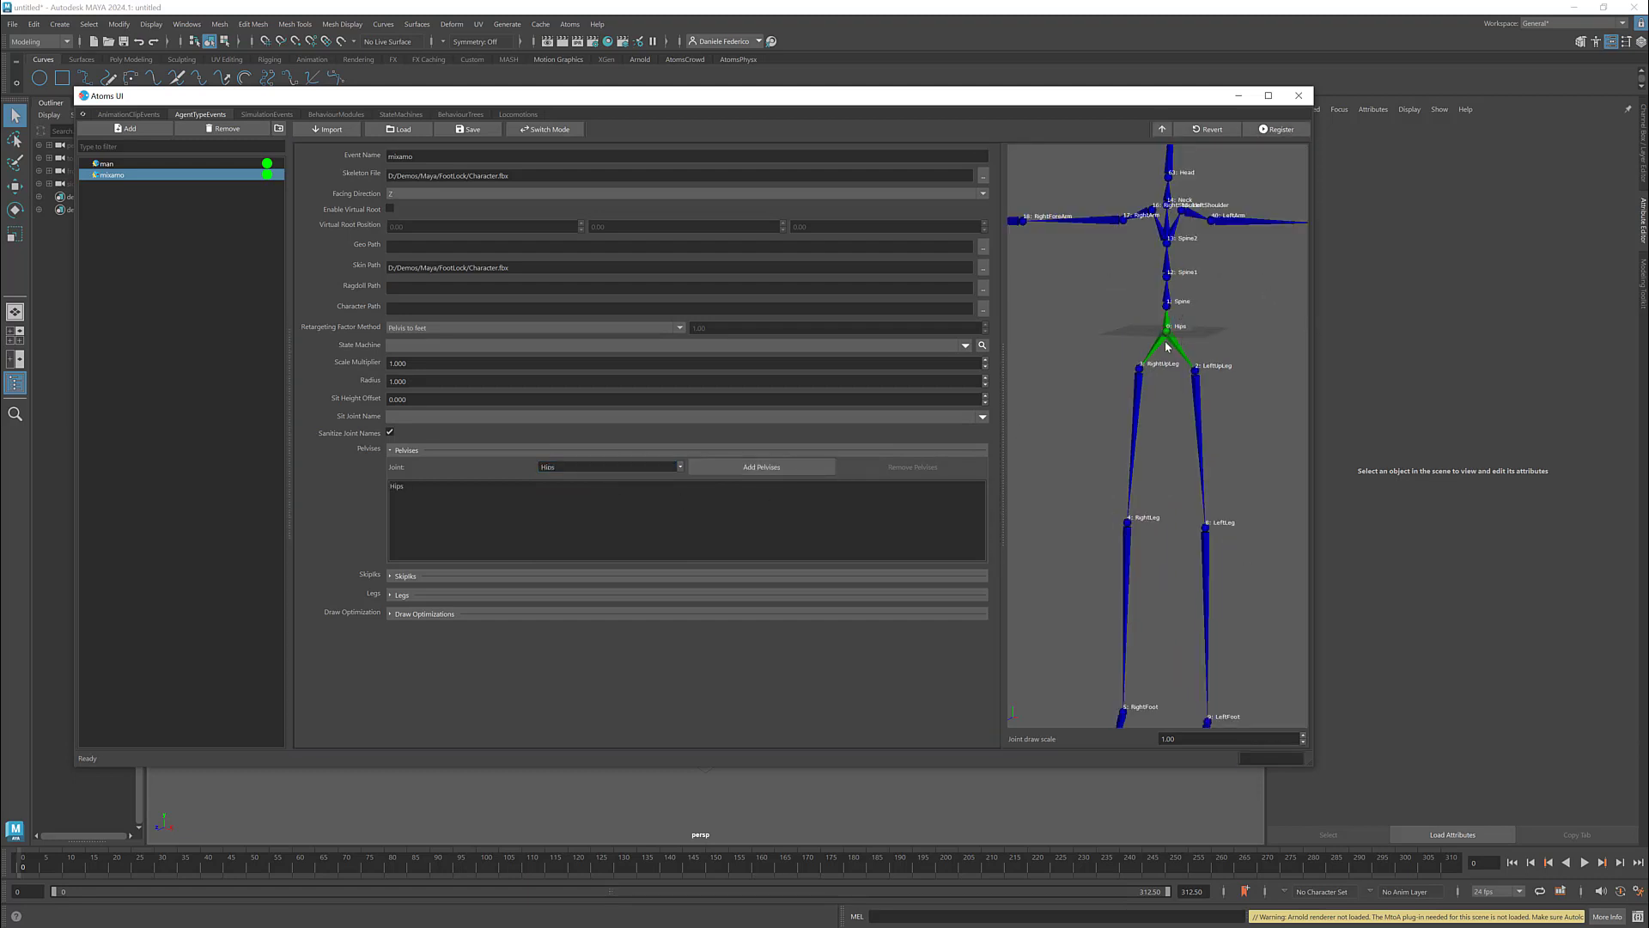
scroll(1165, 345, "down", 2)
left_click_drag(1154, 359, 1135, 366, "alt")
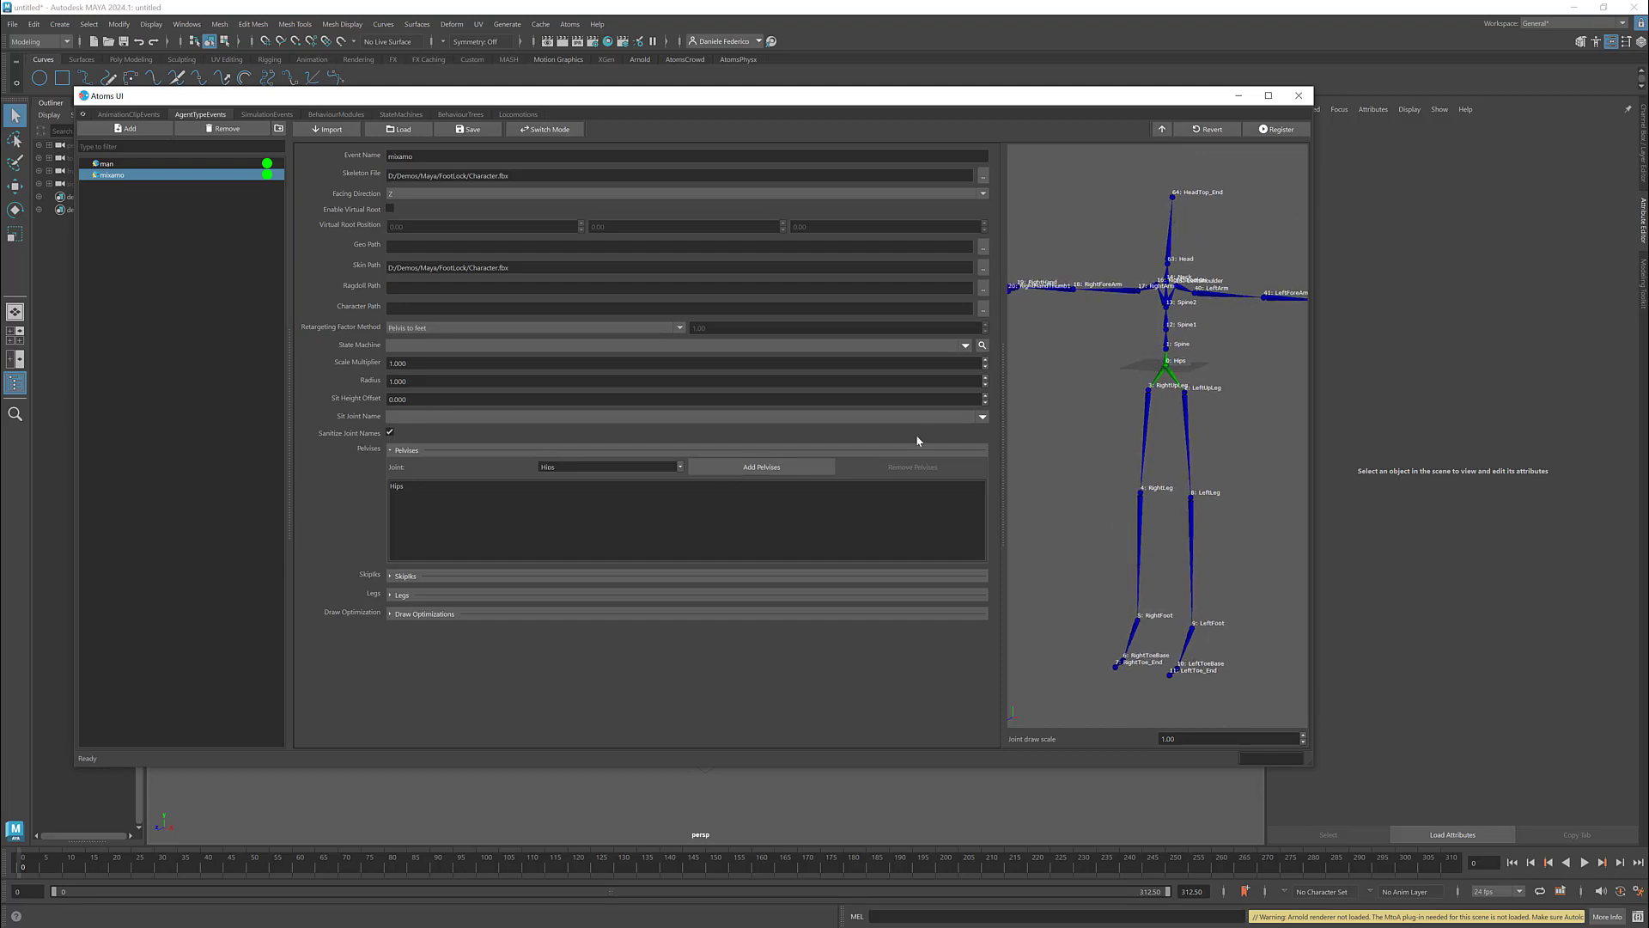
left_click(390, 450)
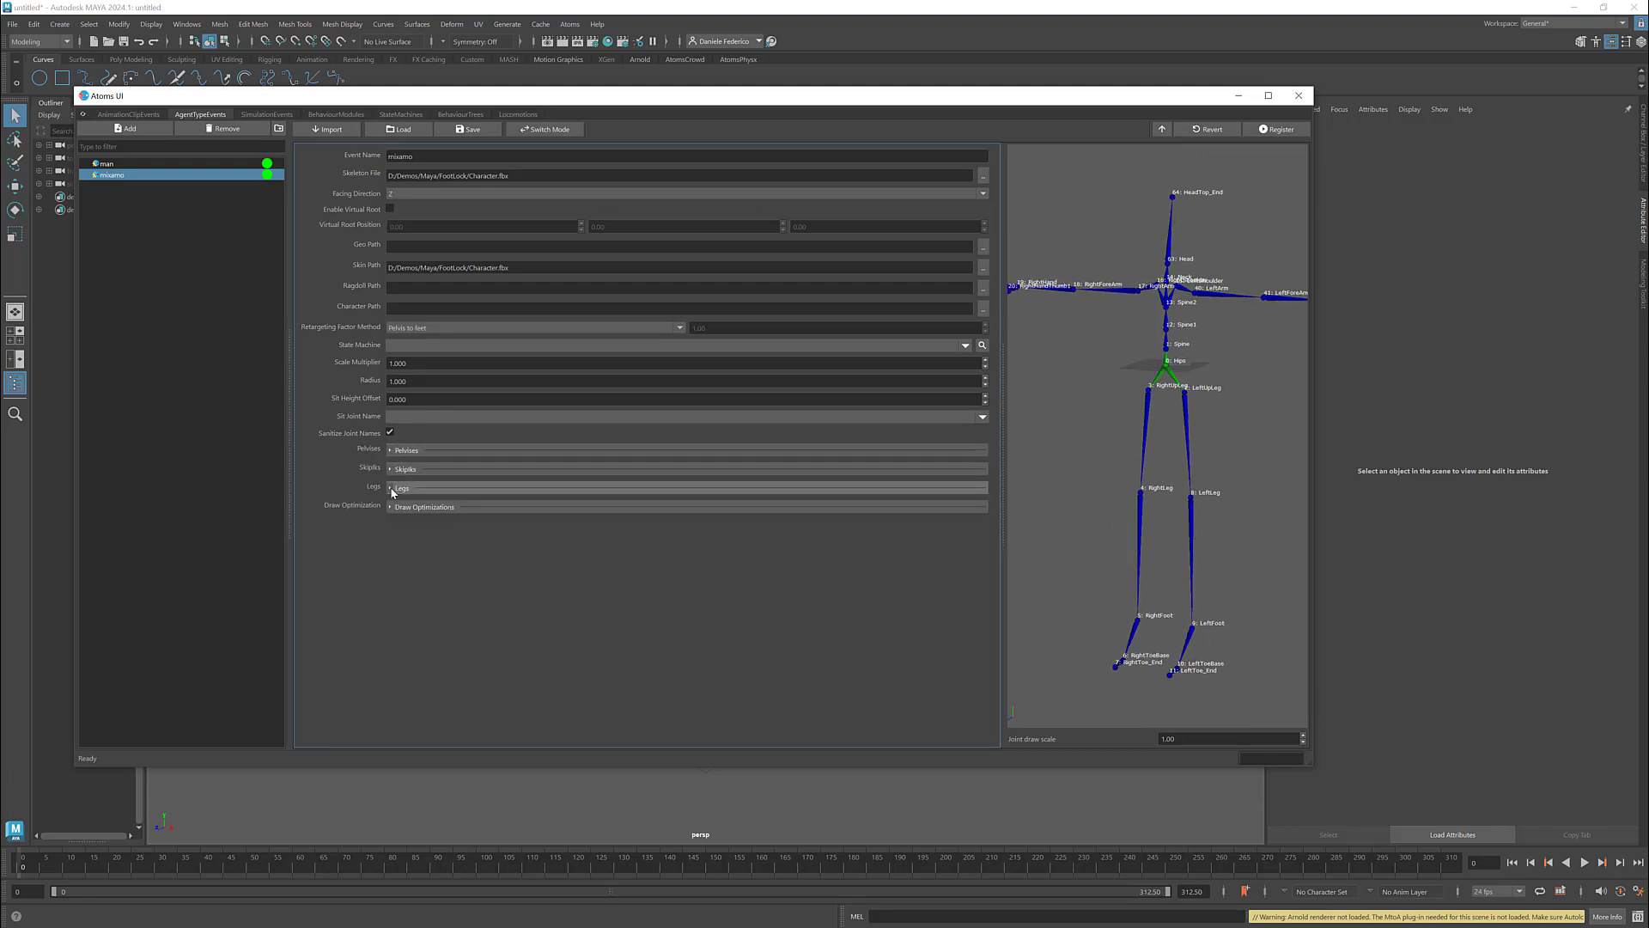
- In the agent type's Legs settings, set the right leg's root to RightUpLeg and its IK joint to RightFoot
left_click(390, 486)
scroll(1185, 430, "up", 2)
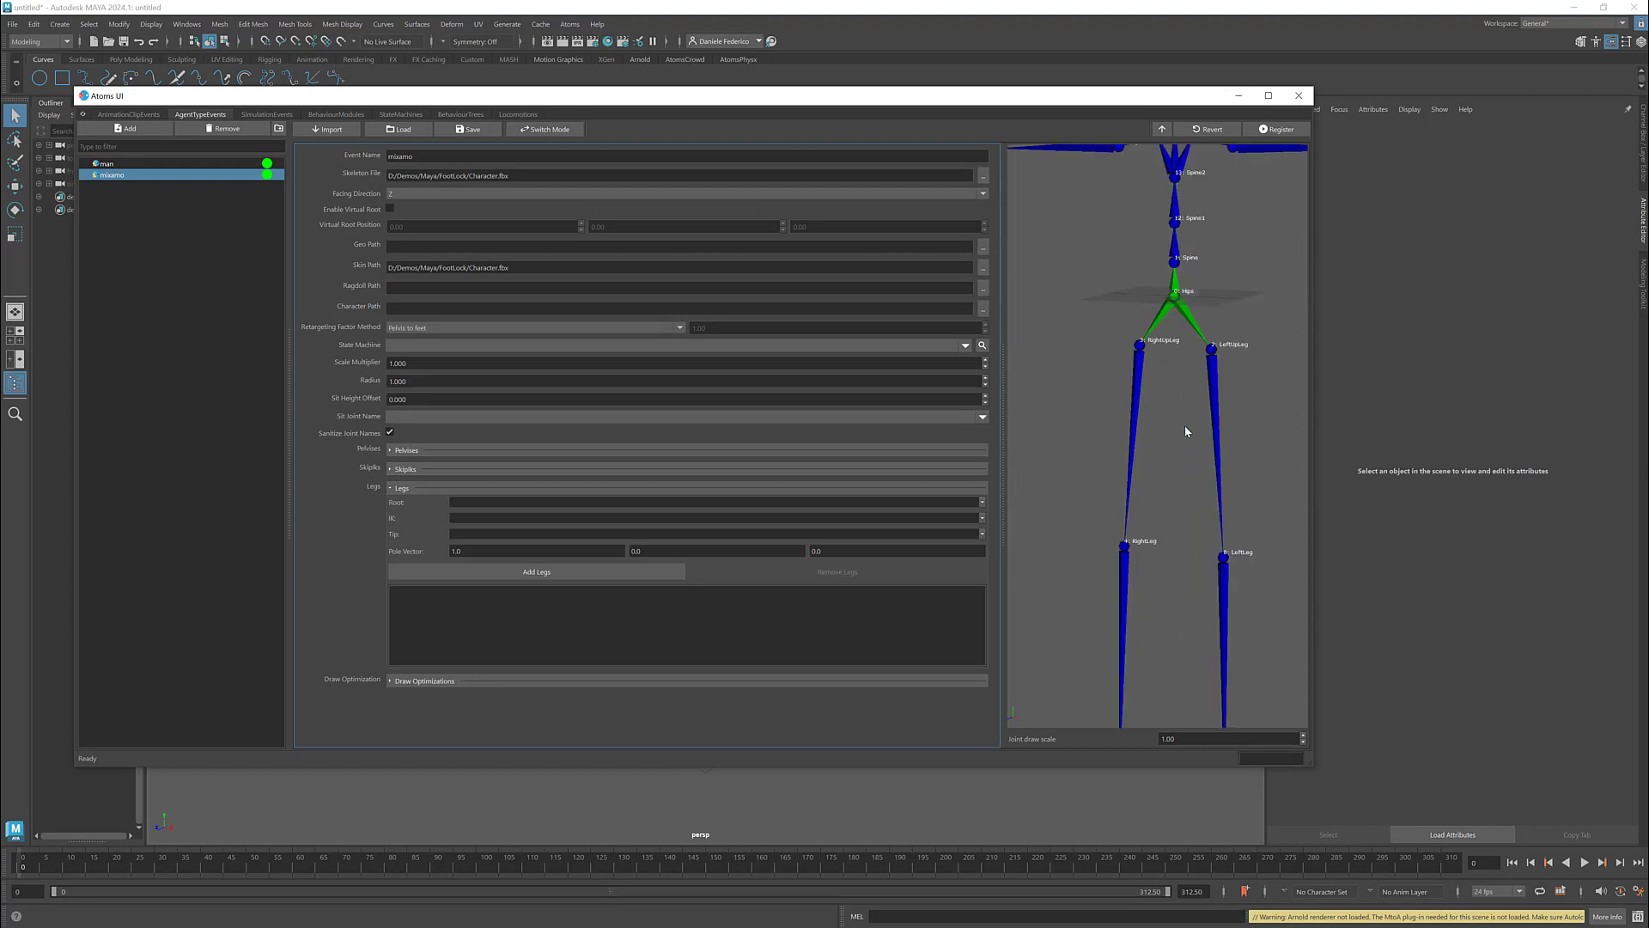
middle_click_drag(1170, 437, 1161, 364, "alt")
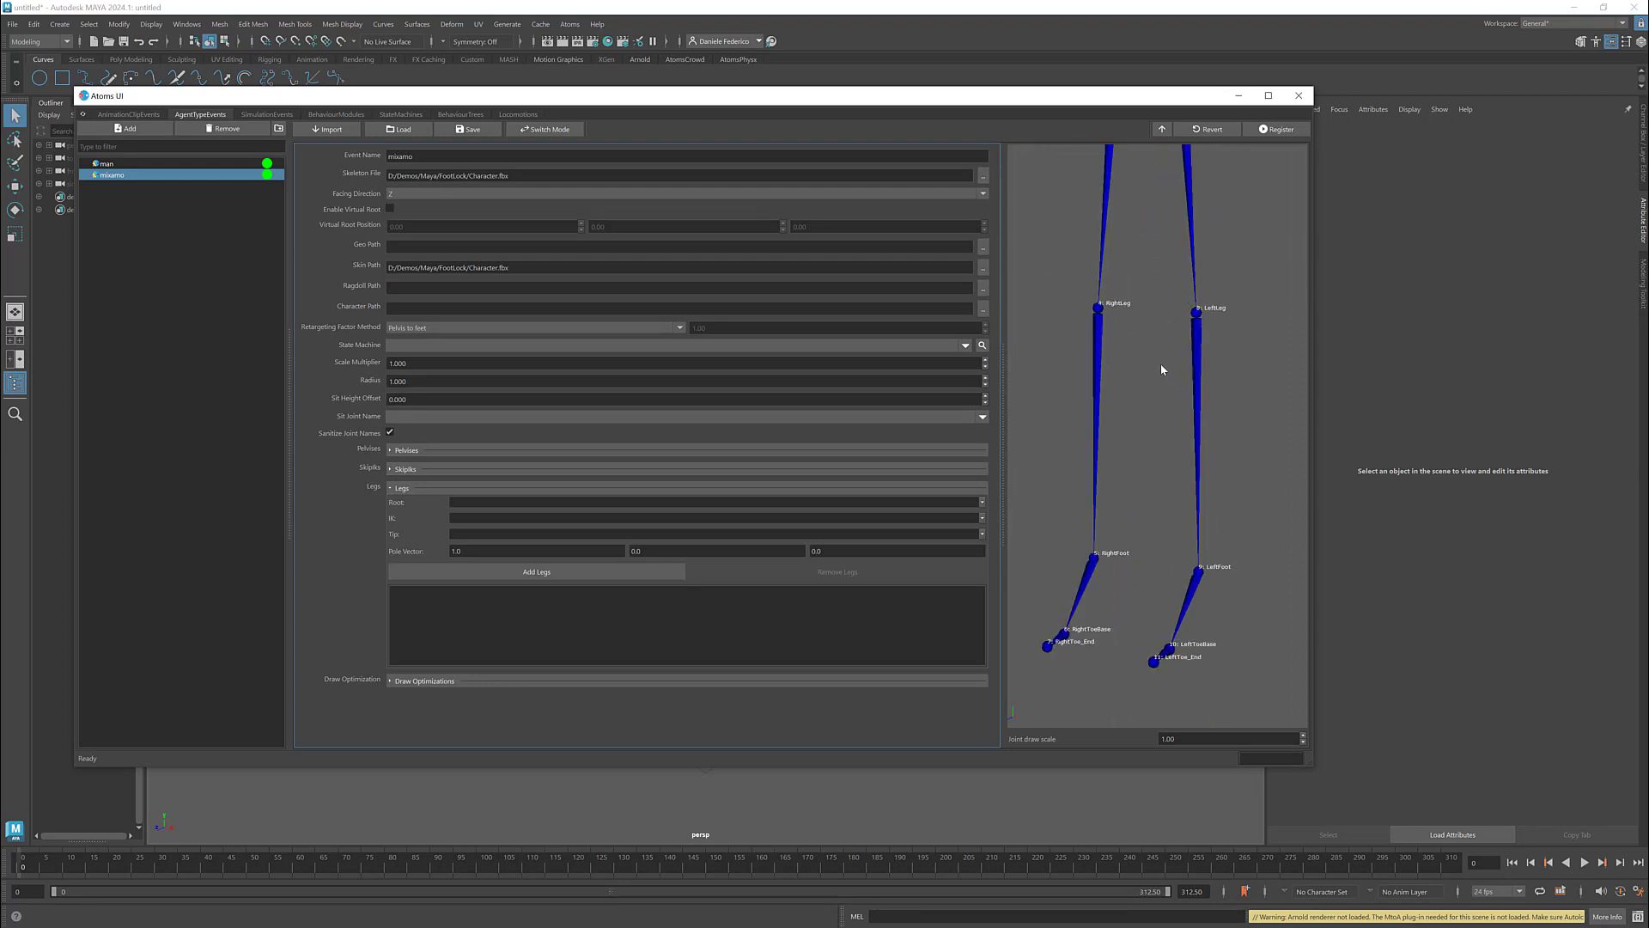
scroll(1158, 358, "down", 2)
middle_click_drag(1168, 230, 1133, 272, "alt")
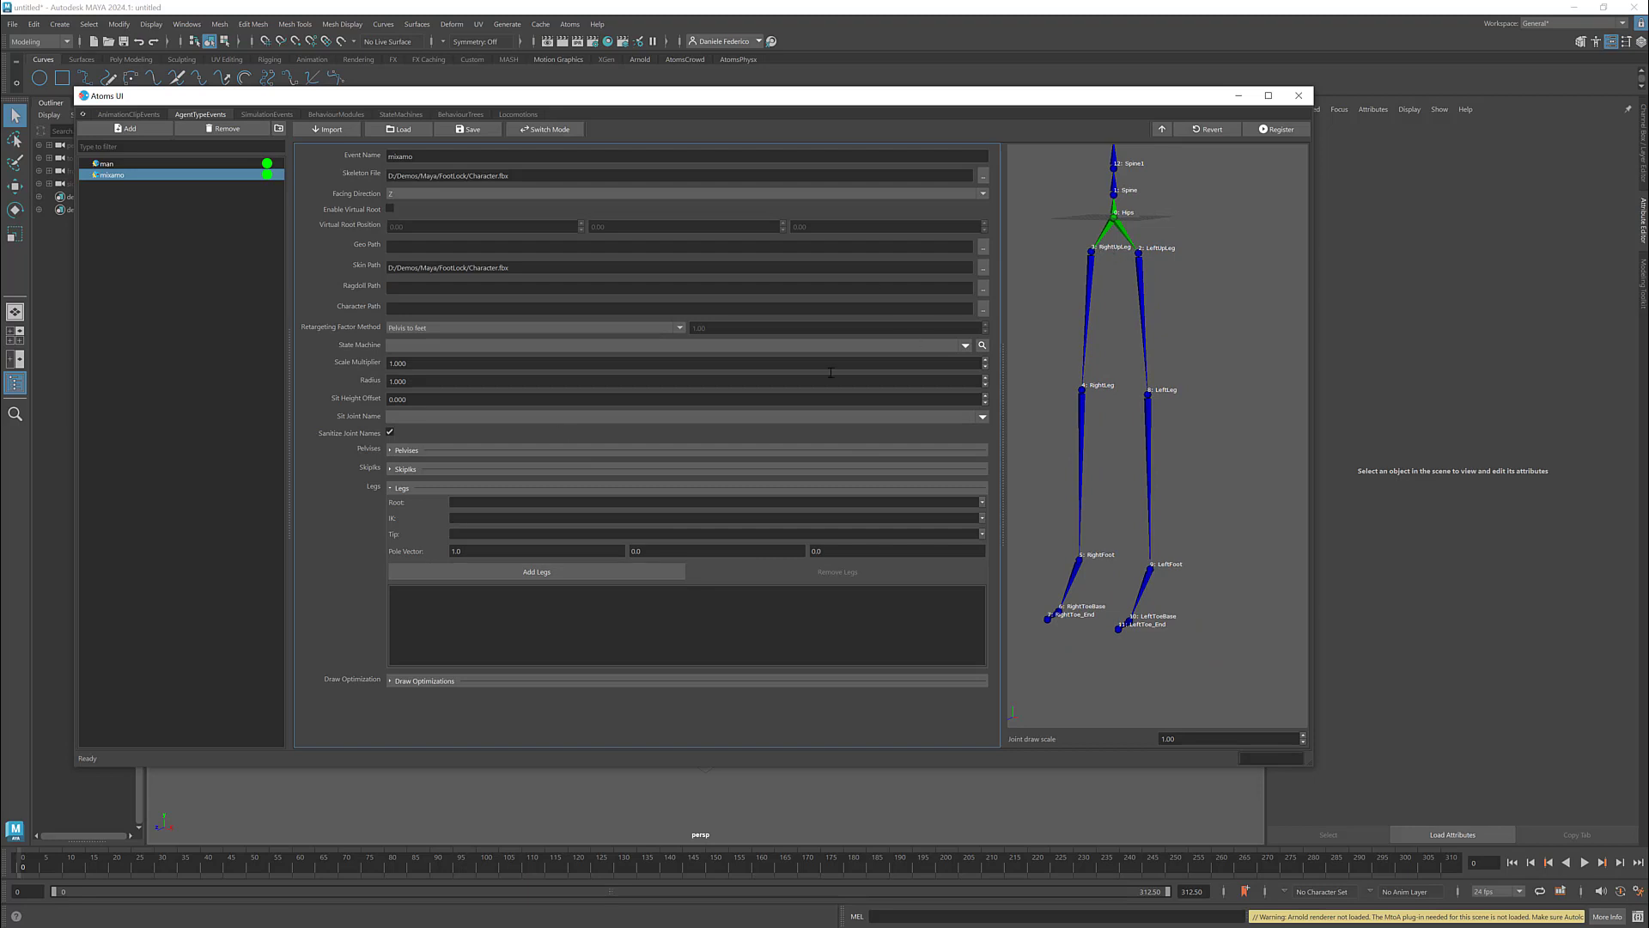
left_click(655, 502)
type("R")
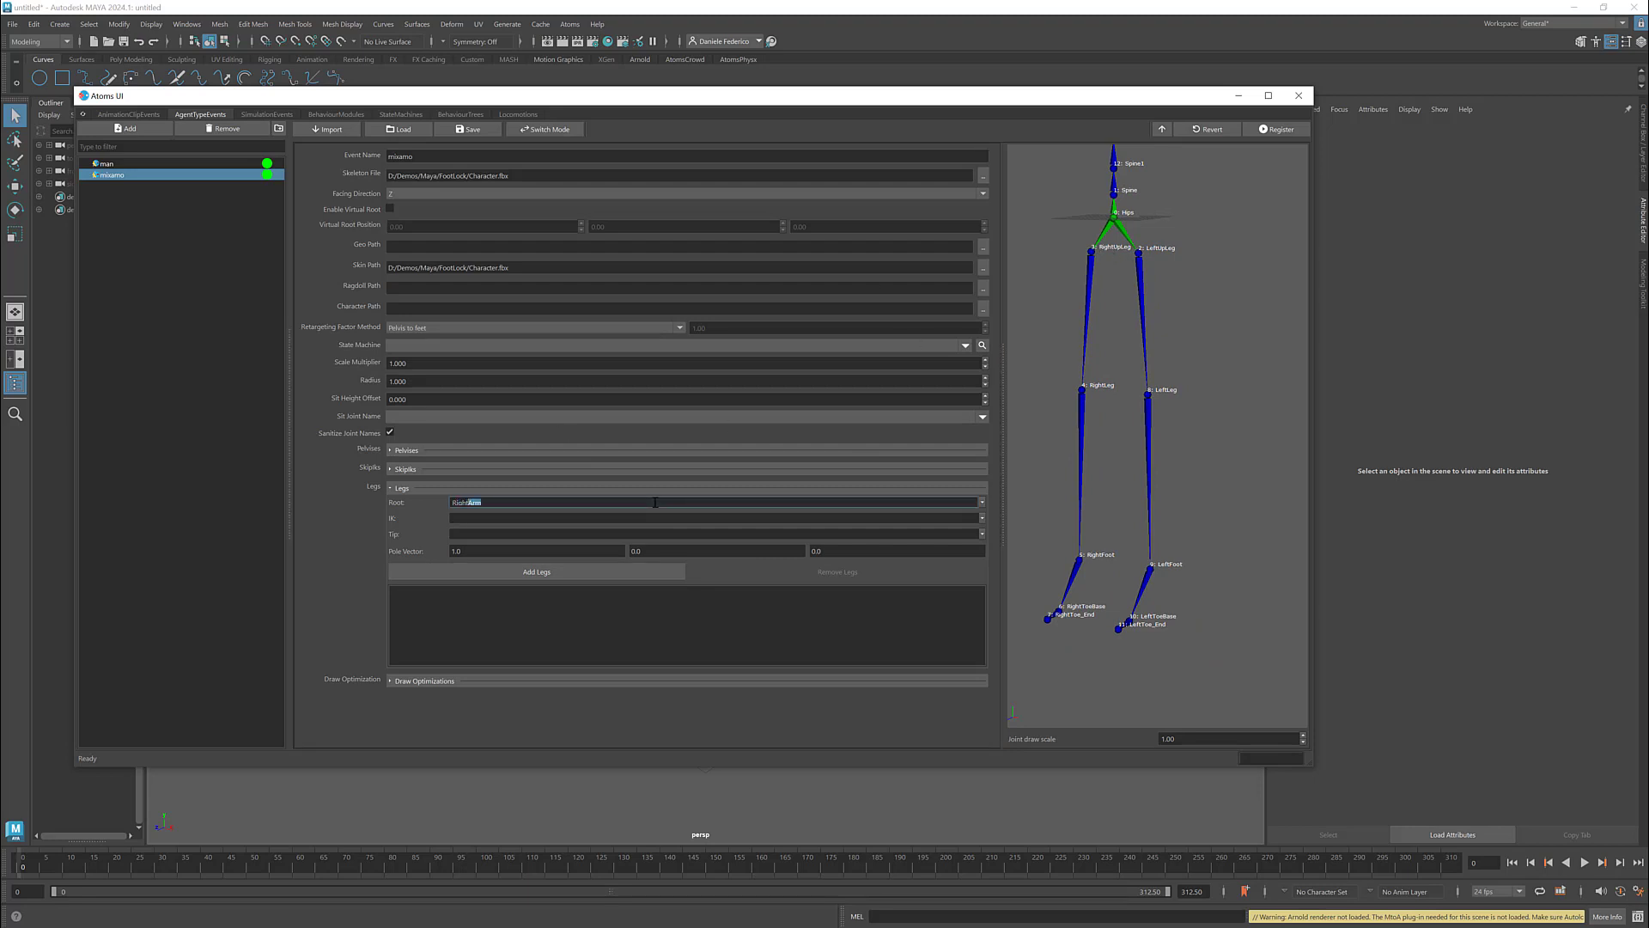
type("ightUpLeg")
key("Tab")
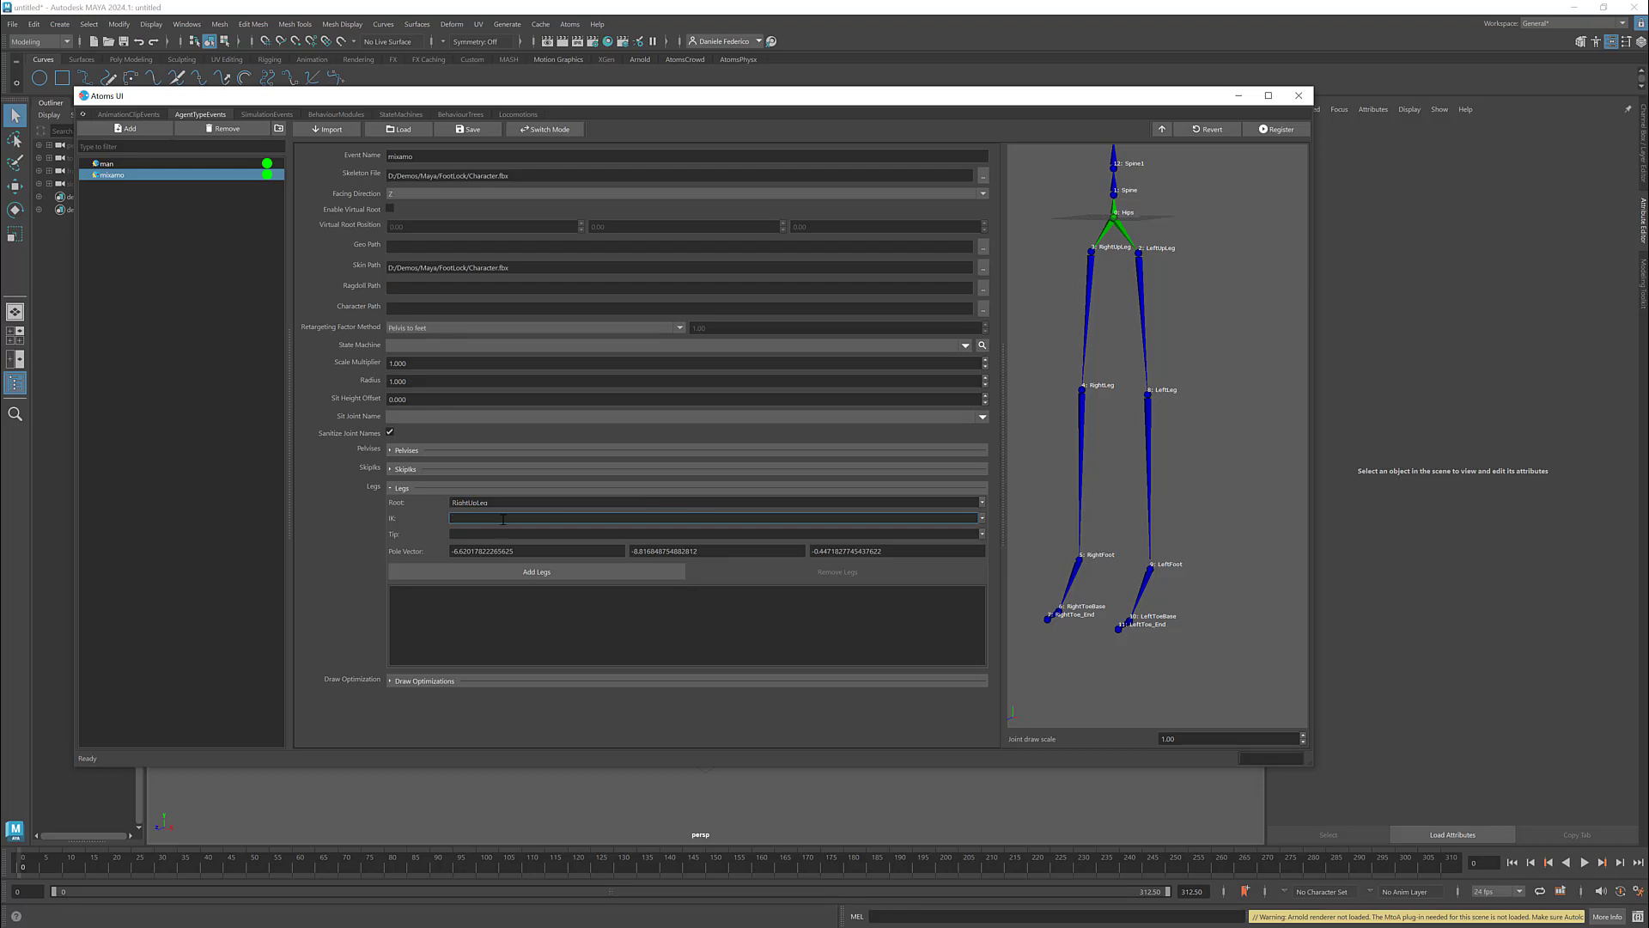
type("RightFoot")
key("Tab")
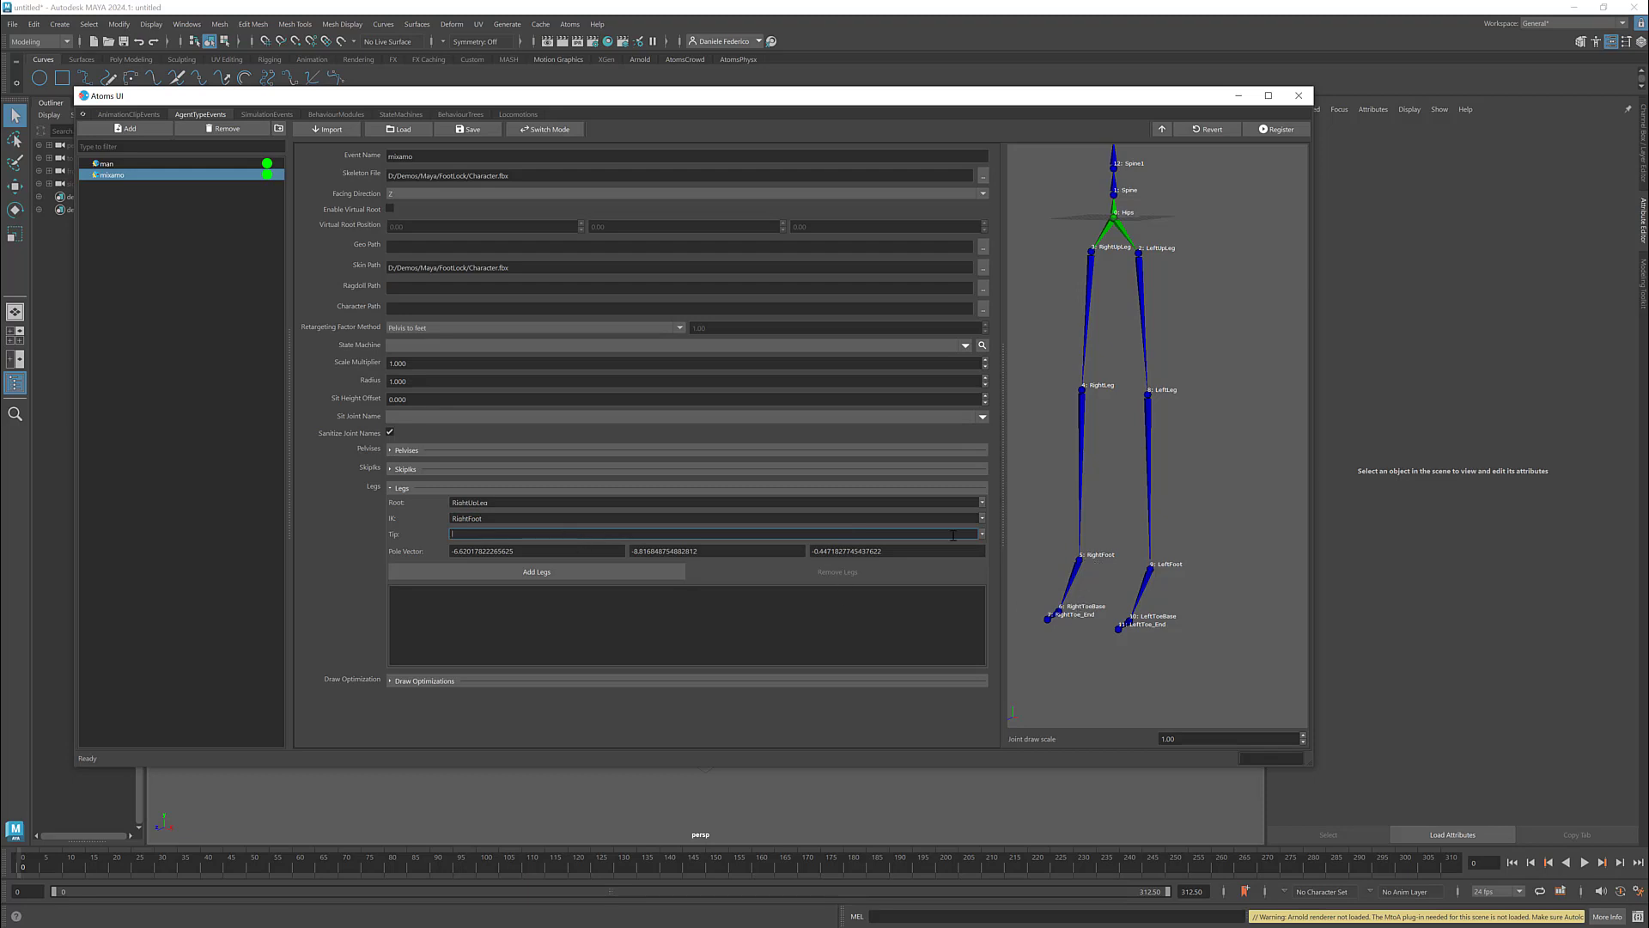
- Set the right leg's tip joint to RightToeBase
middle_click_drag(1085, 557, 1105, 487, "alt")
left_click_drag(1105, 486, 1116, 535, "alt")
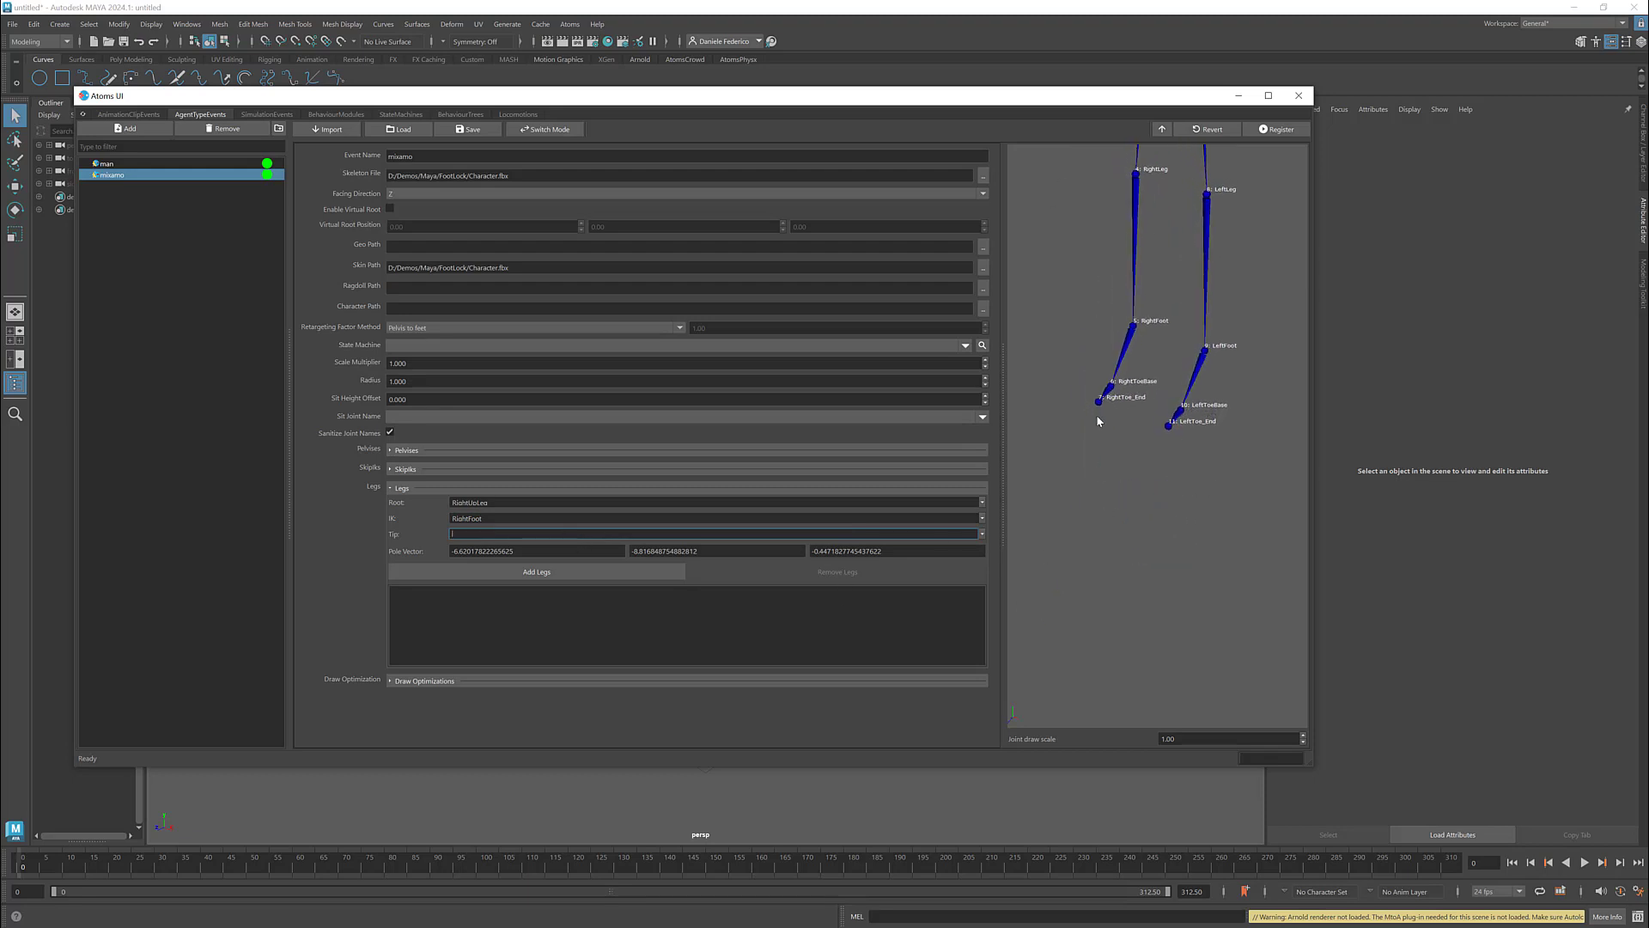
right_click(1126, 387)
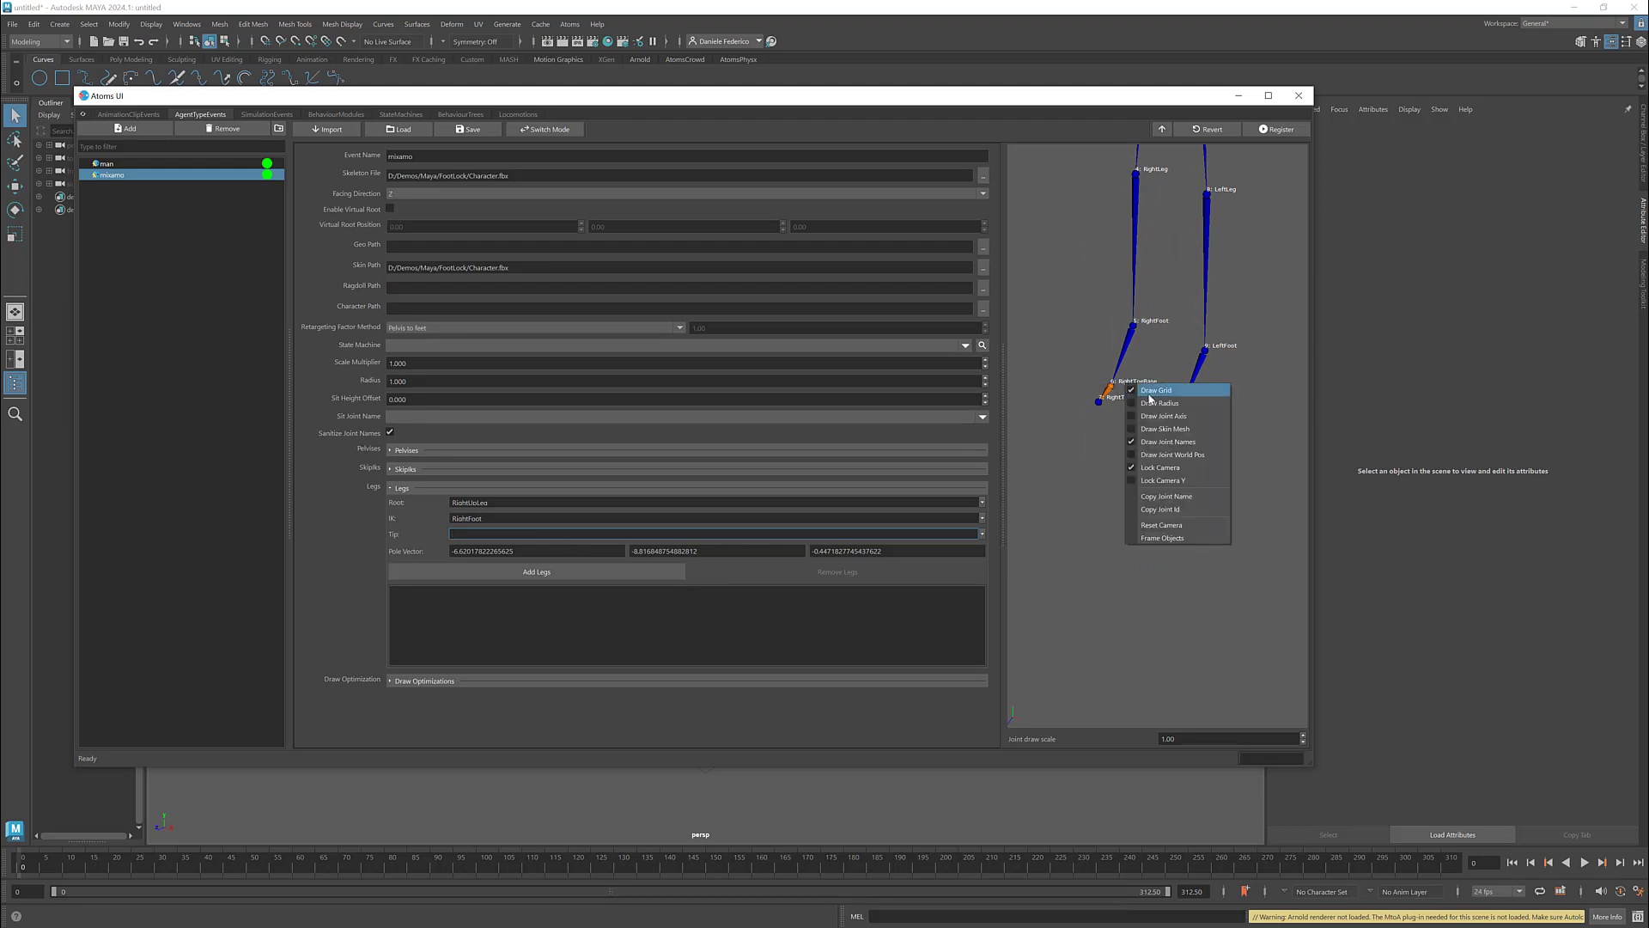
left_click(1177, 507)
type("RightToeBase")
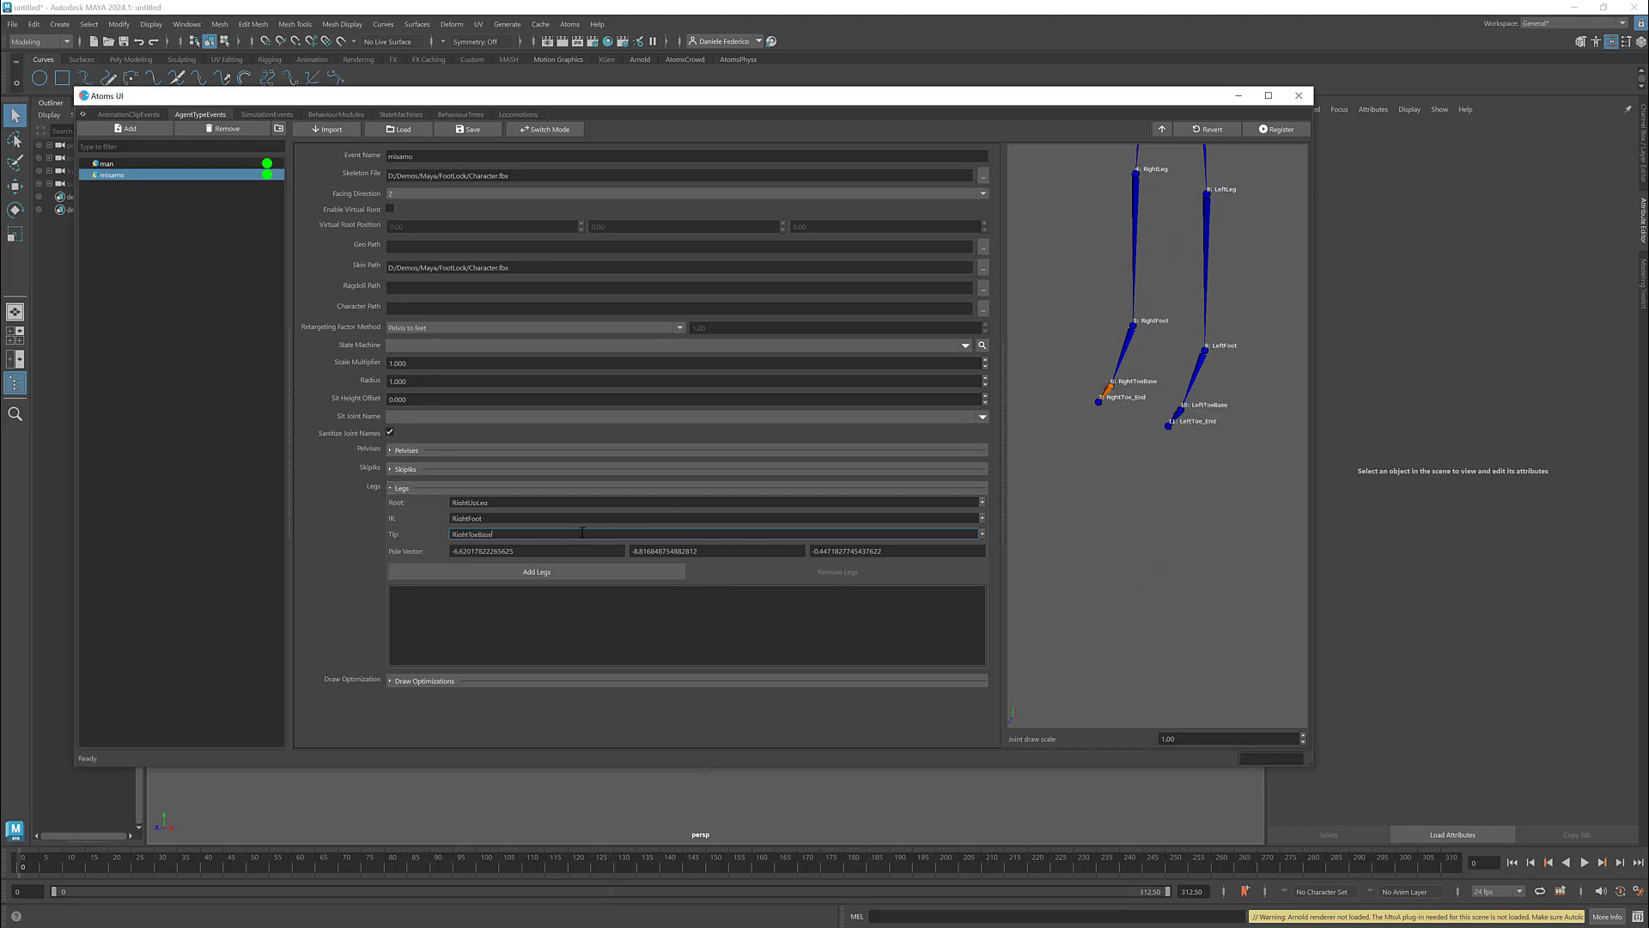
key("Tab")
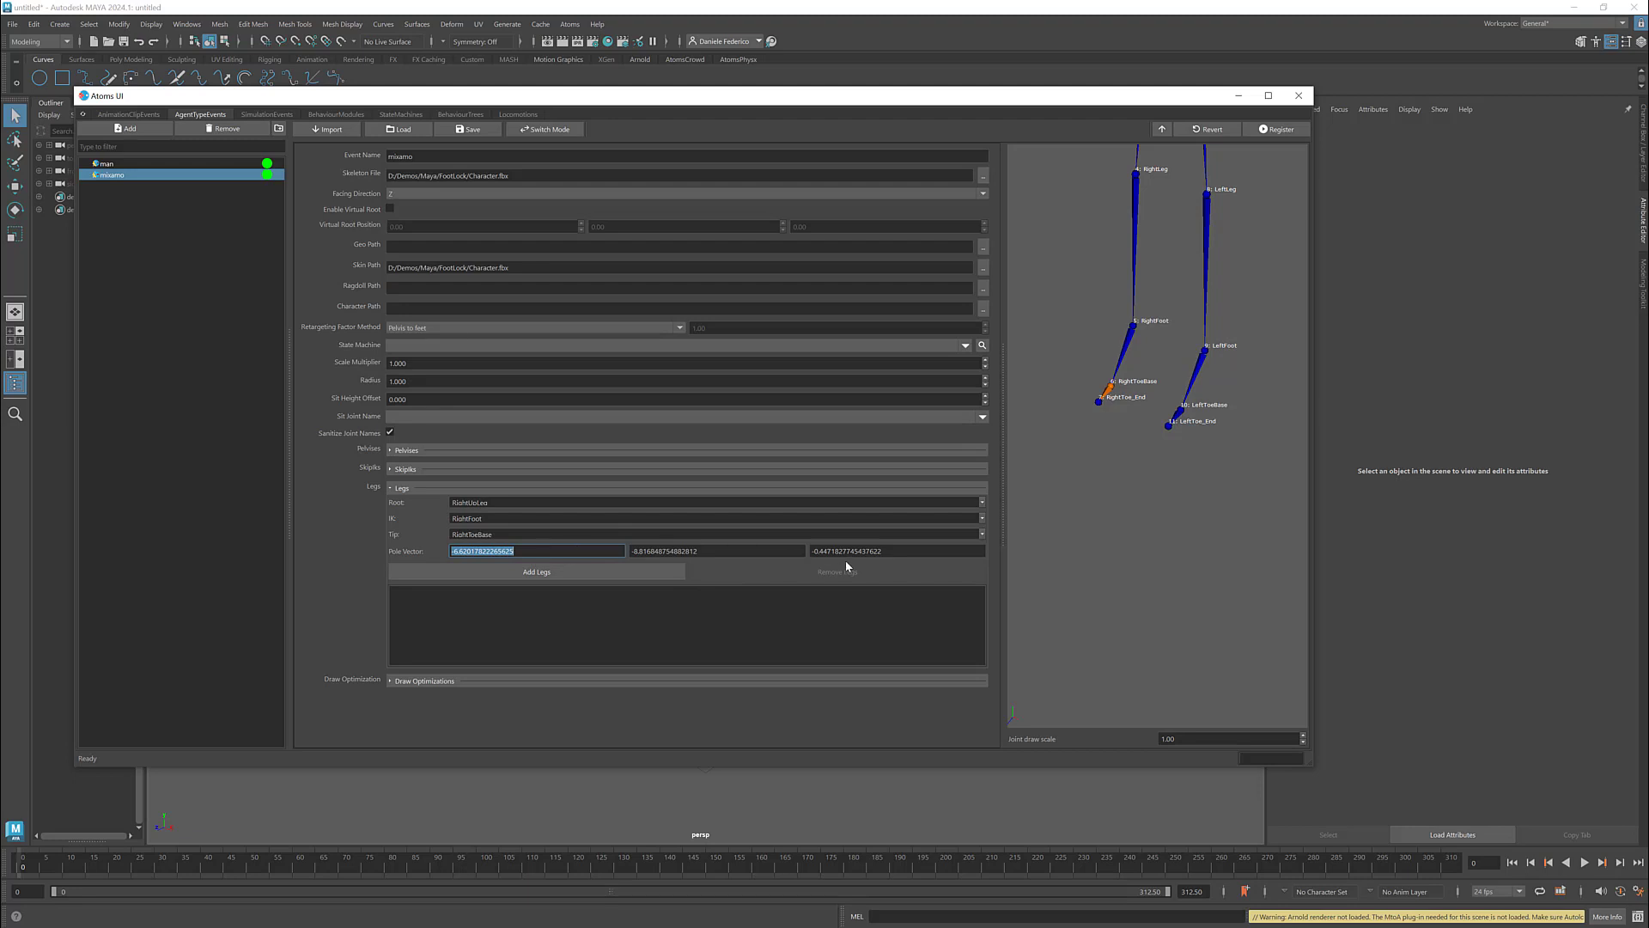
scroll(1130, 317, "down", 5)
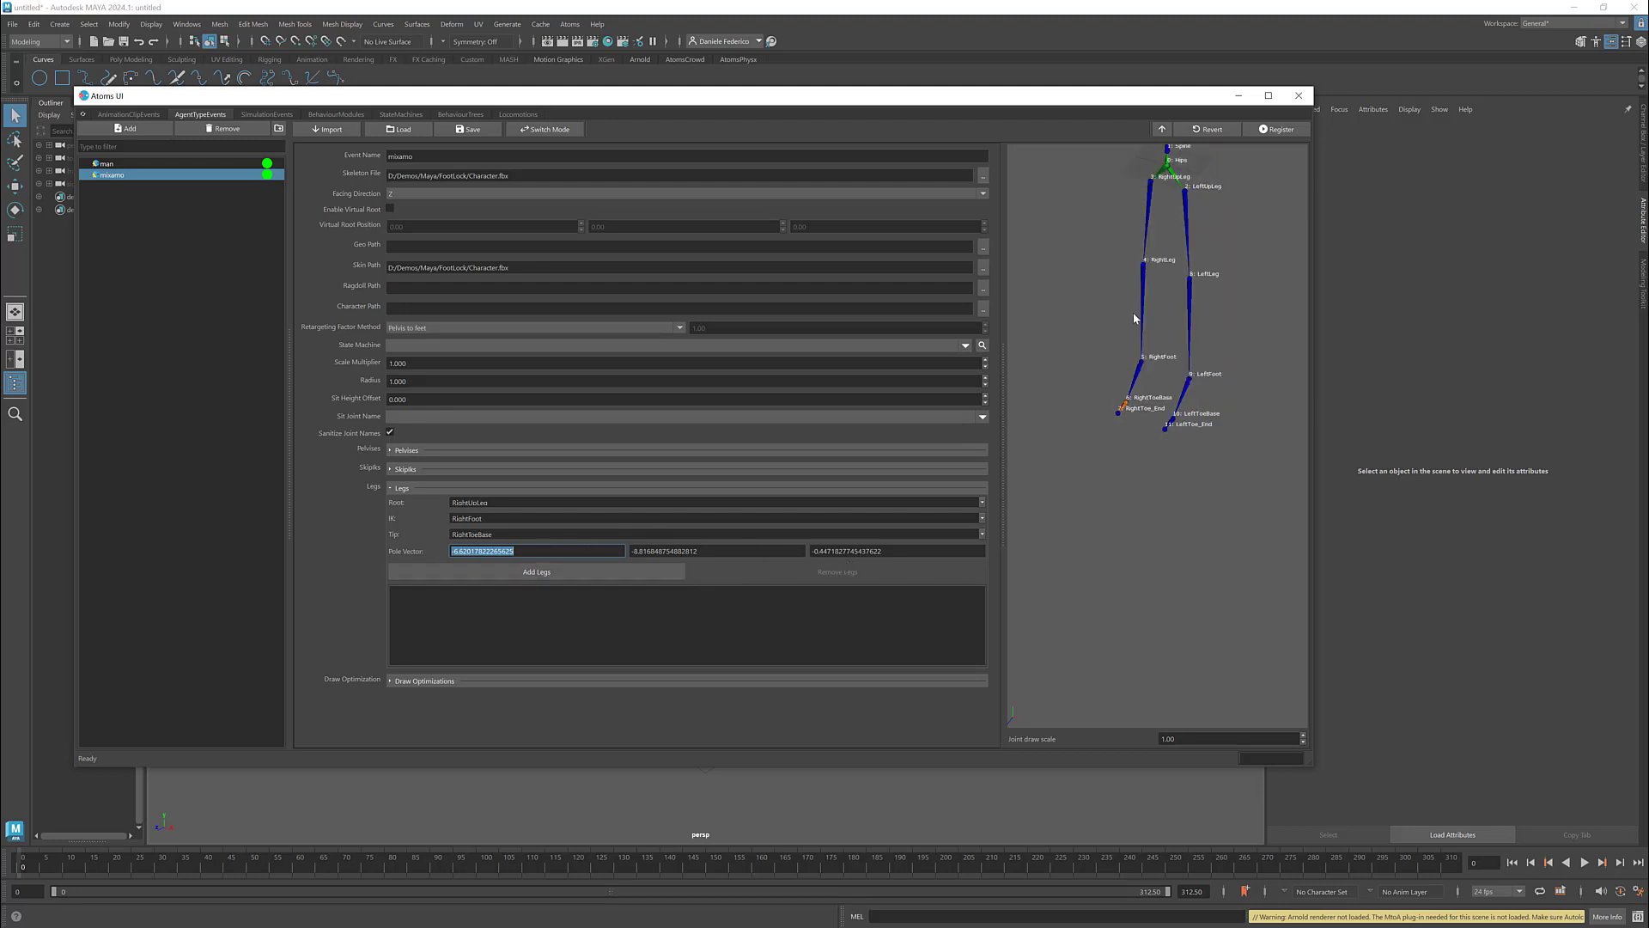
middle_click_drag(1132, 312, 1129, 382, "alt")
left_click_drag(1129, 385, 1122, 374, "alt")
middle_click_drag(1121, 375, 1132, 359, "alt")
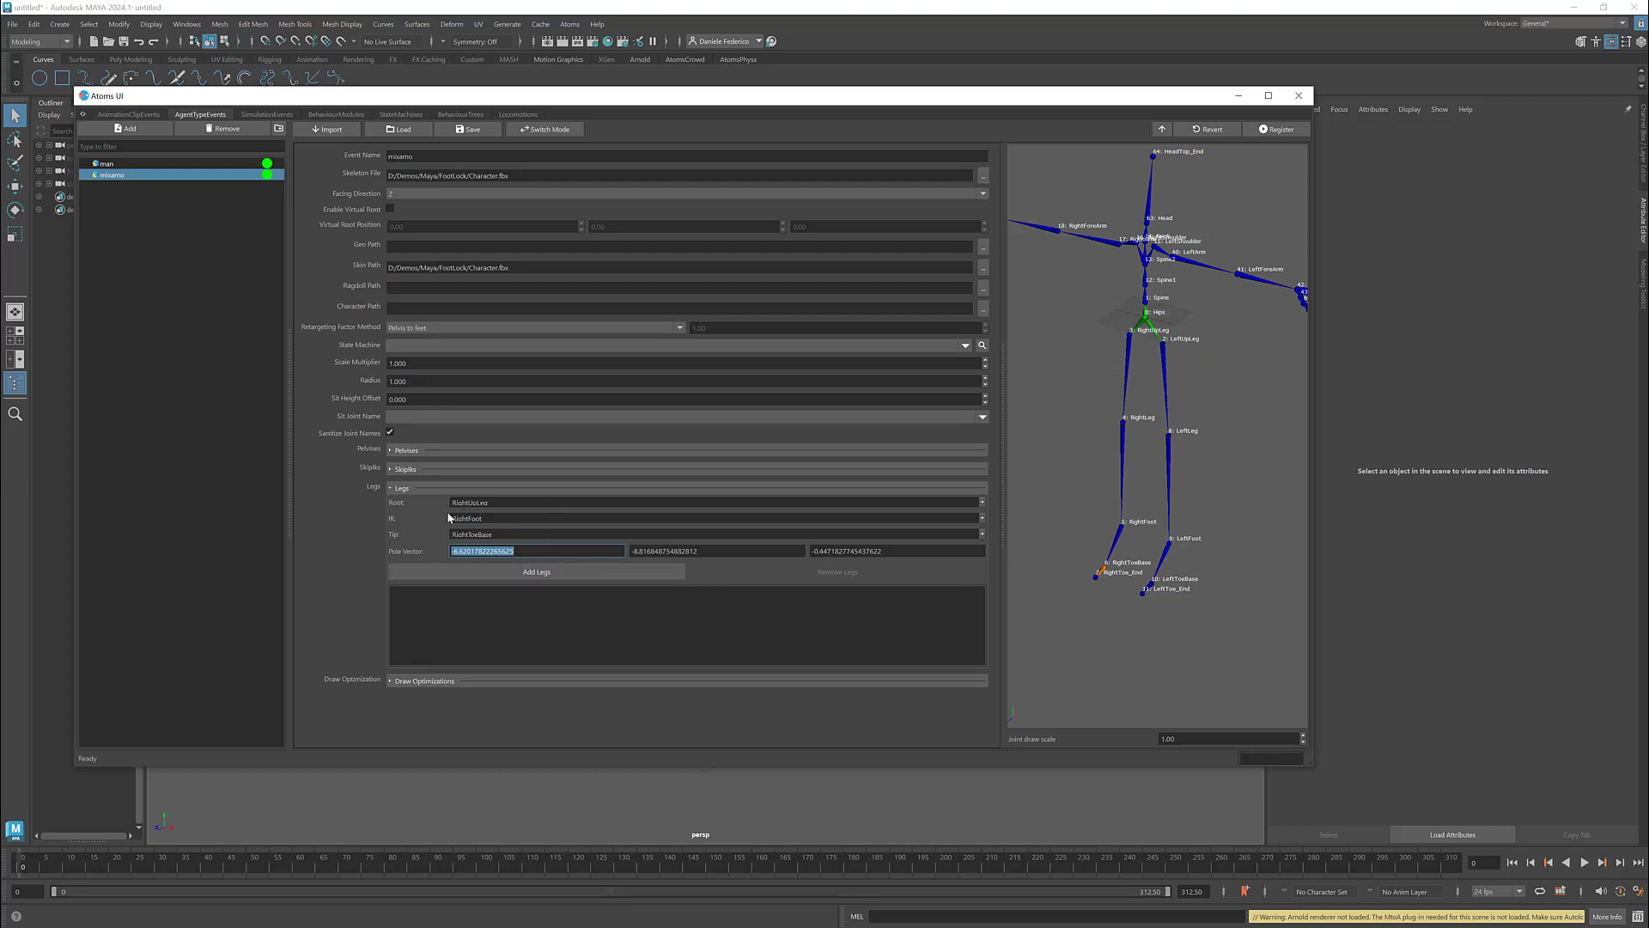
- Set the Z component of the right leg's pole vector to 3
left_click_drag(1159, 427, 1150, 426, "alt")
middle_click_drag(1085, 436, 1105, 436, "alt")
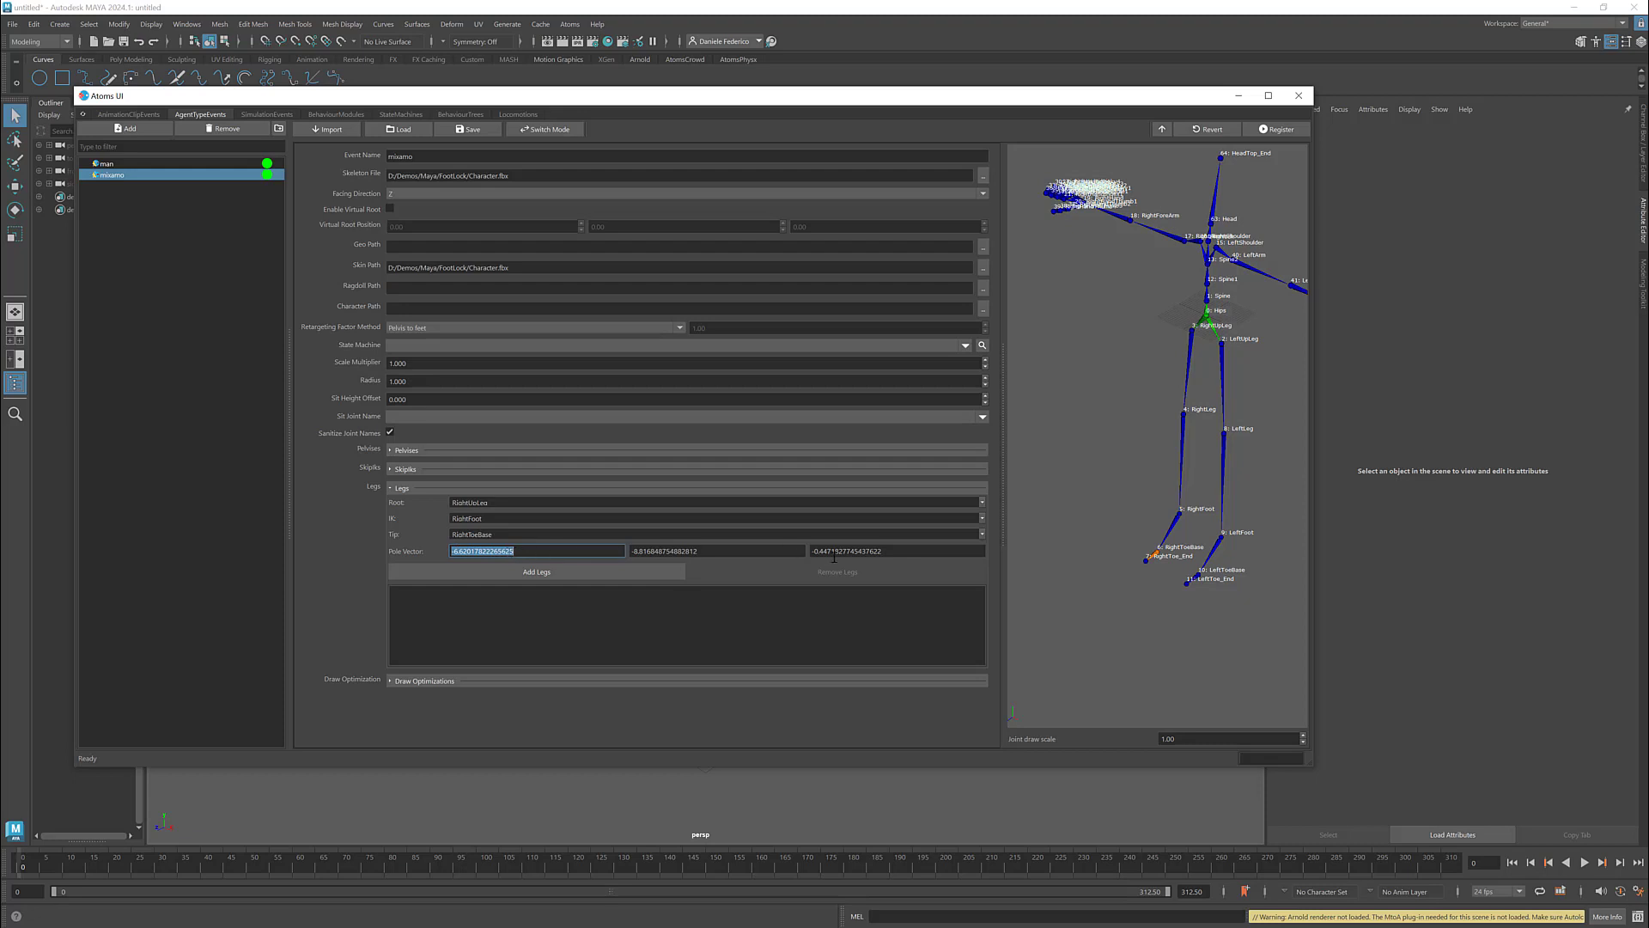
left_click(878, 556)
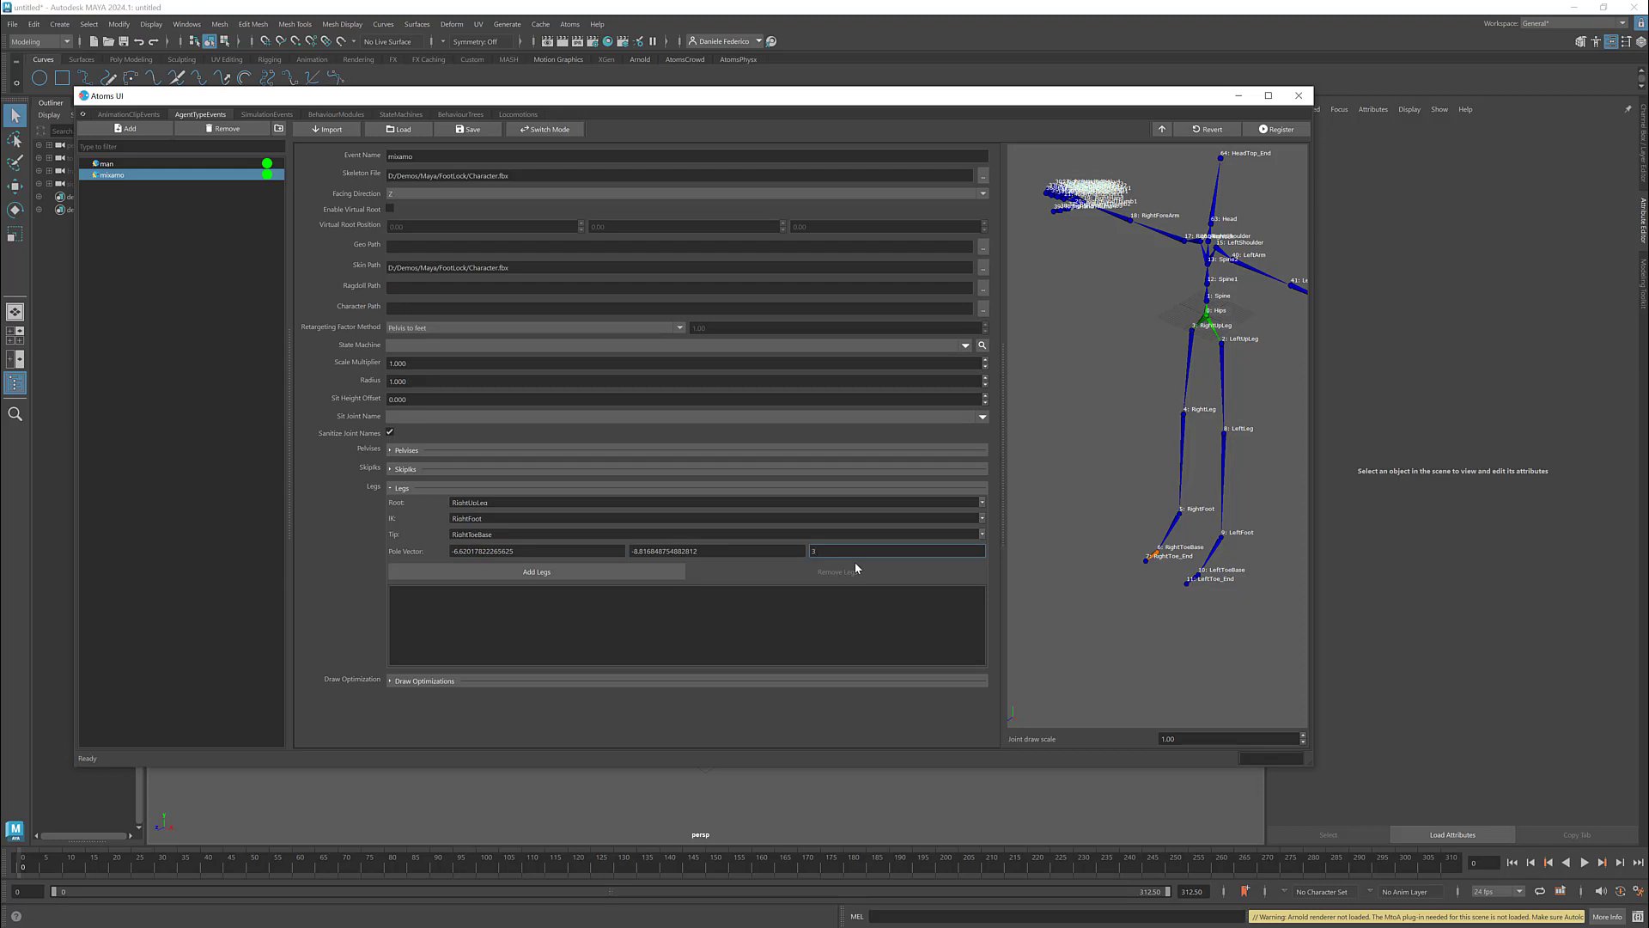
type("3")
key("Tab")
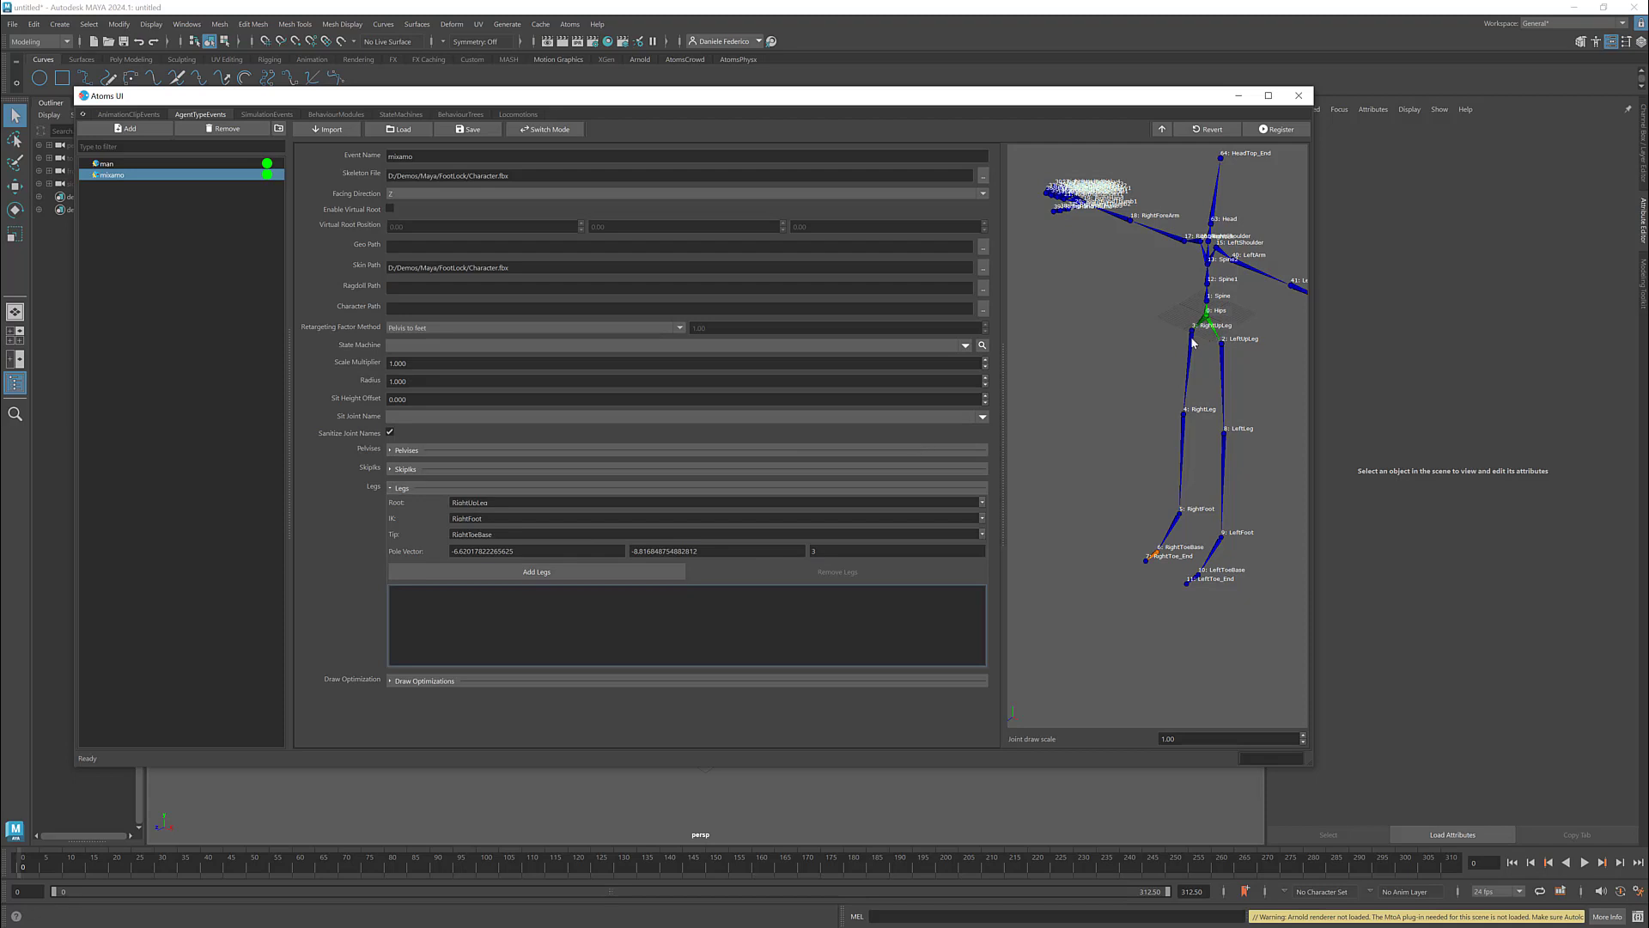
- Examine the leg joints' world positions in the skeleton preview, and restore the display to joint names only
mouse_move(1188, 335)
left_mouse_down()
mouse_move(1089, 349)
mouse_move(1129, 350)
left_mouse_up()
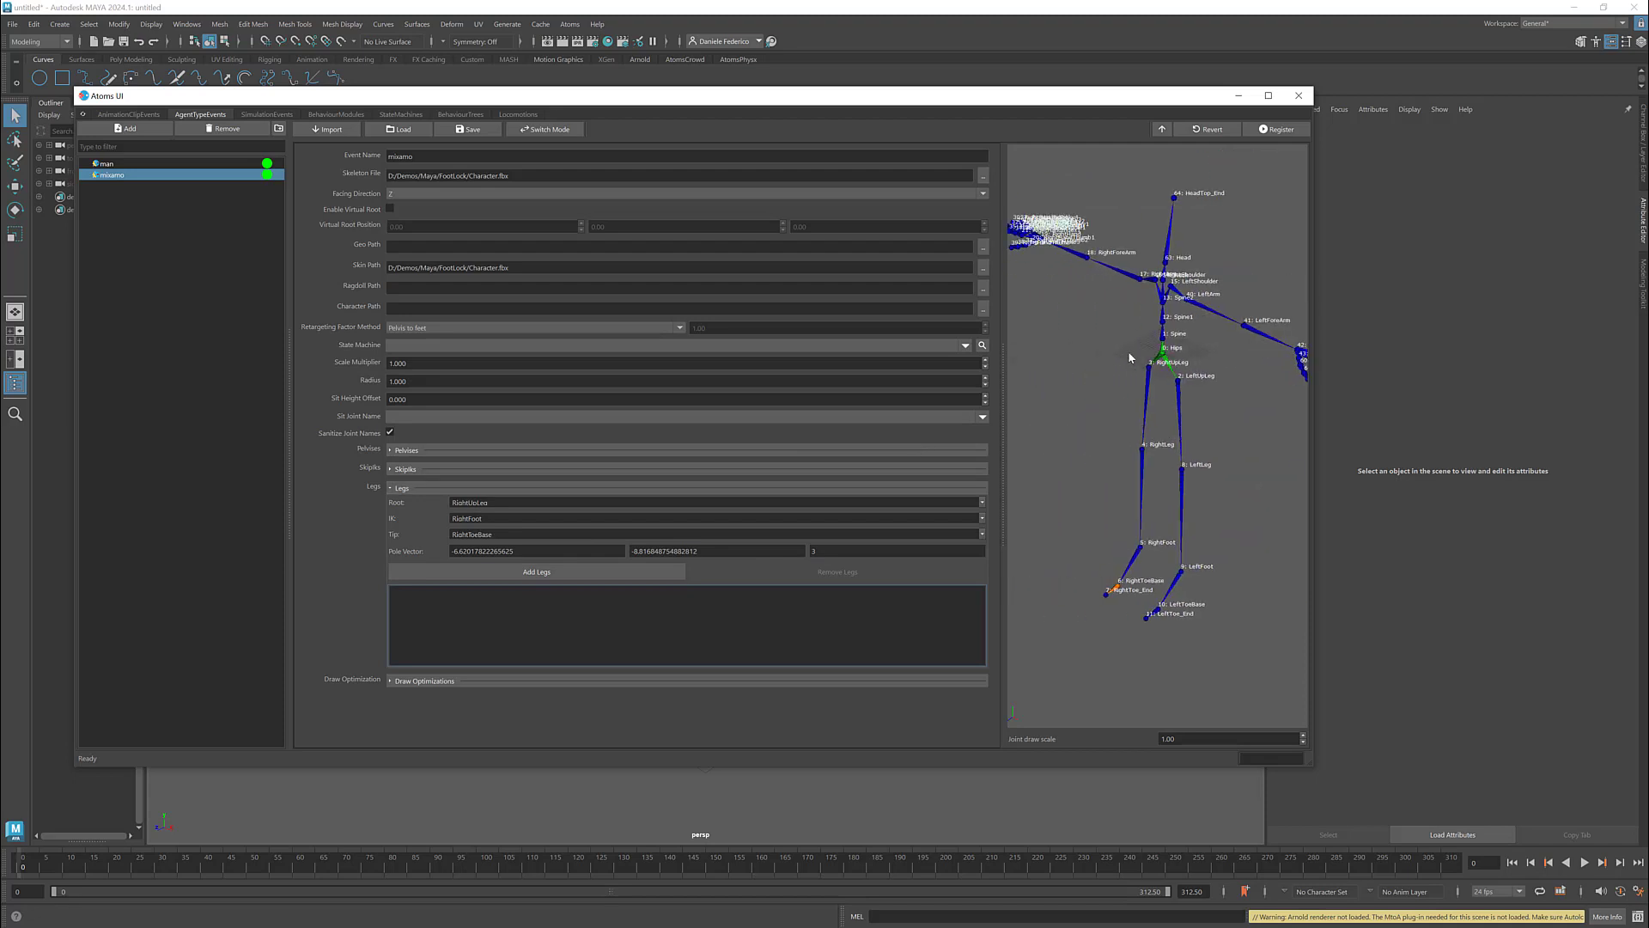
scroll(1132, 344, "up", 4)
right_click(1100, 302)
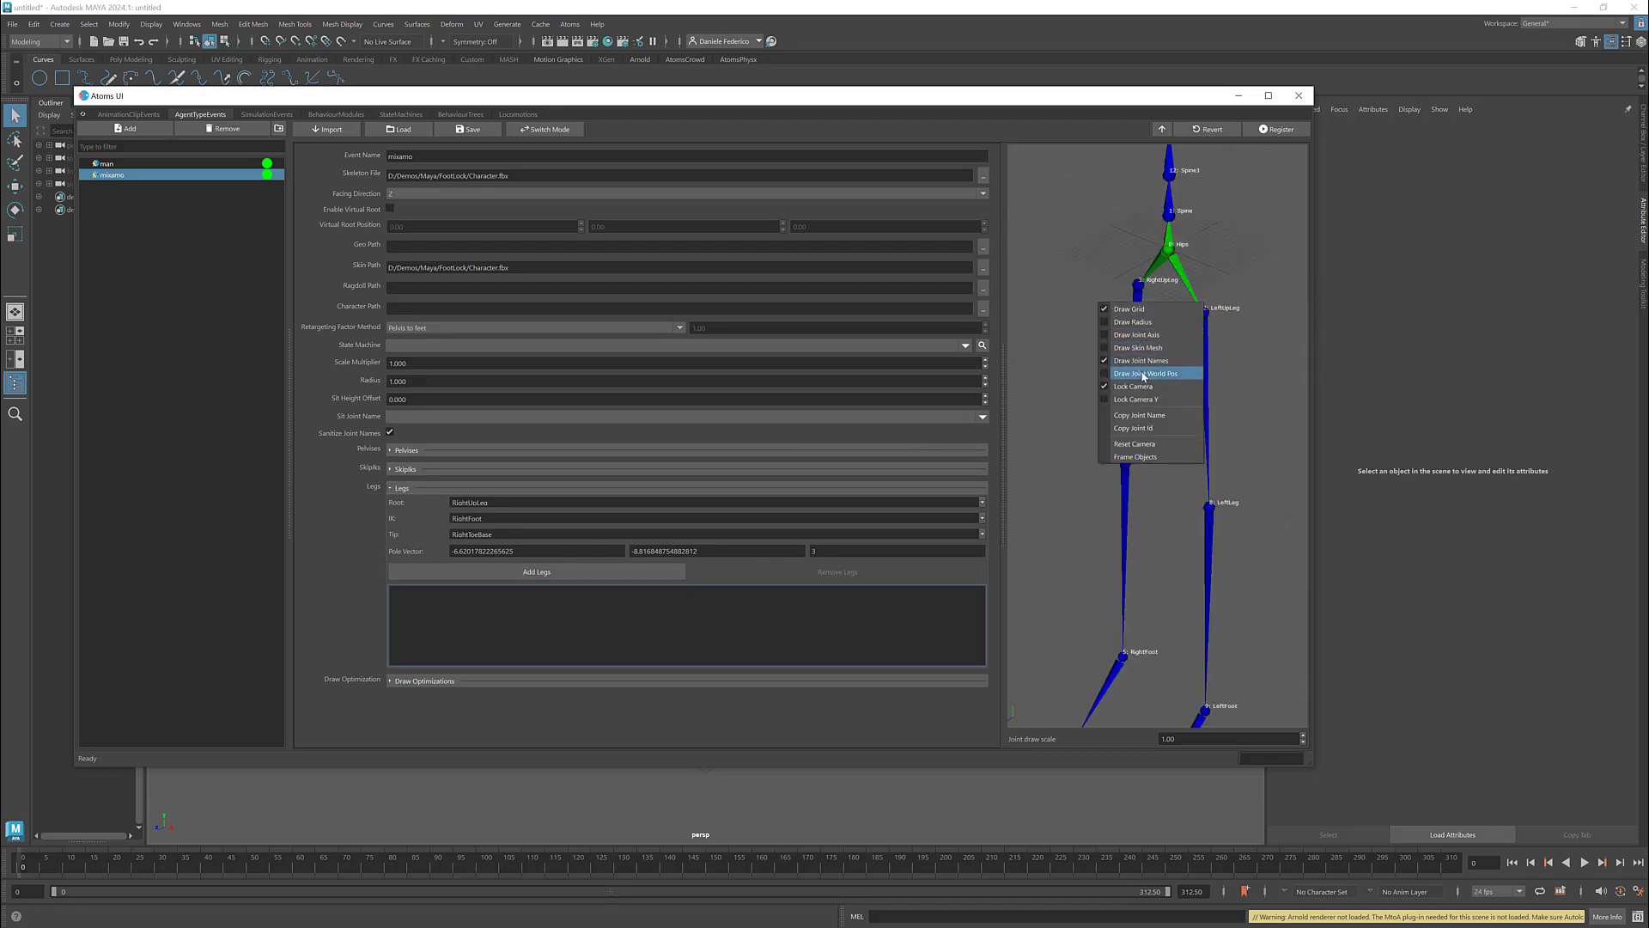
left_click(1144, 372)
right_click(1102, 299)
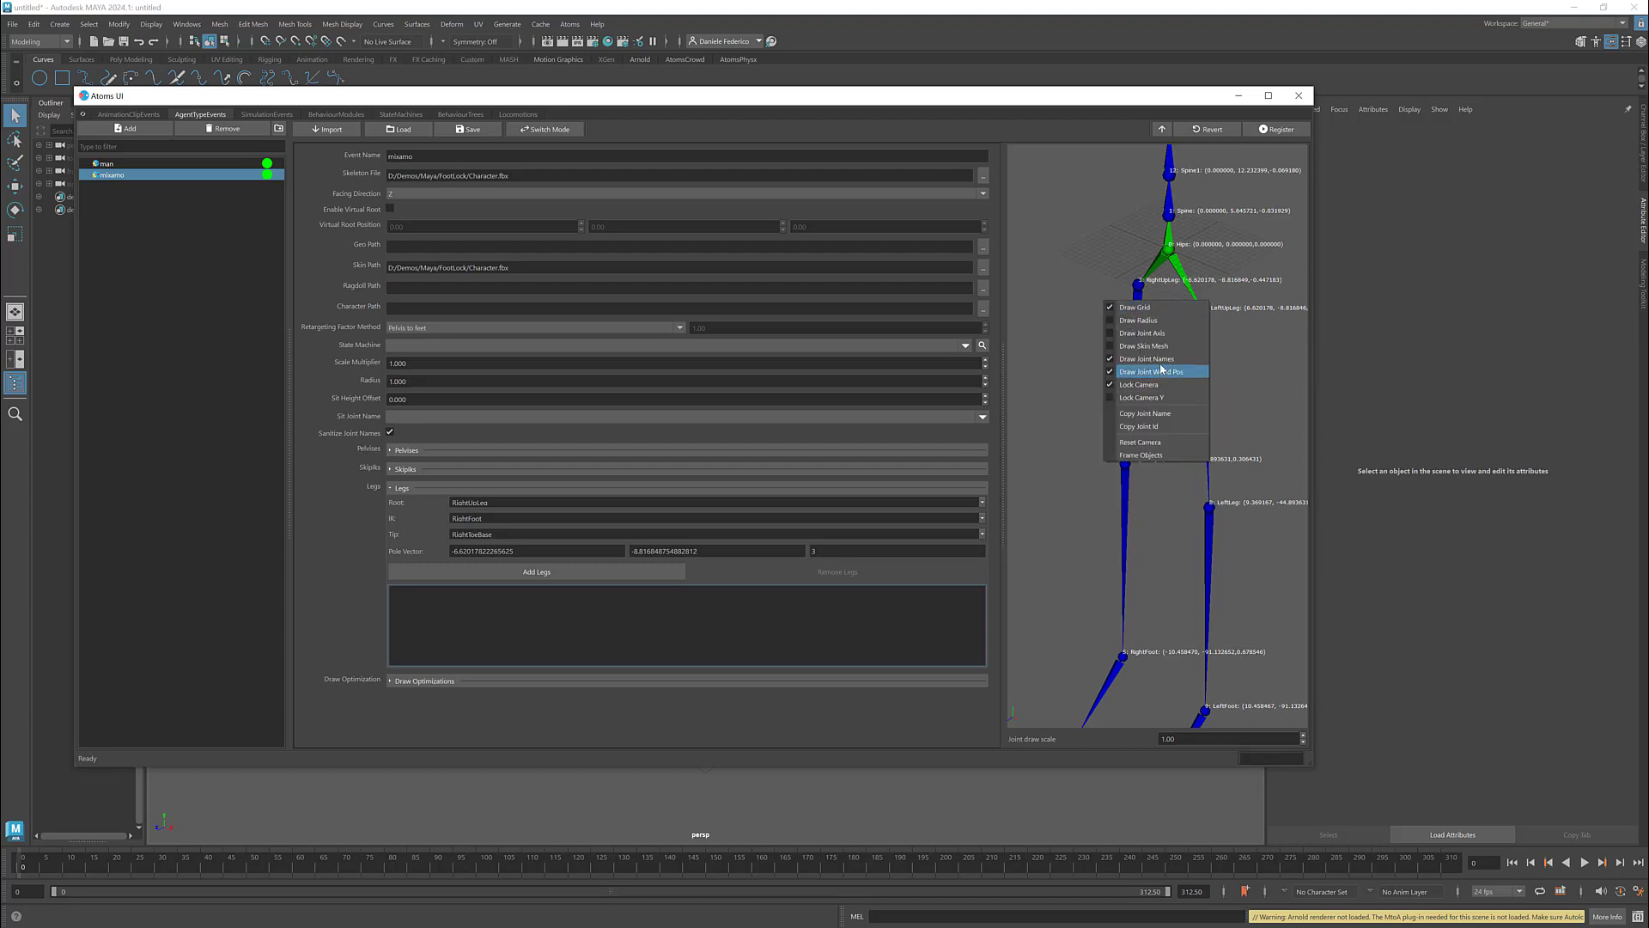
left_click(1149, 366)
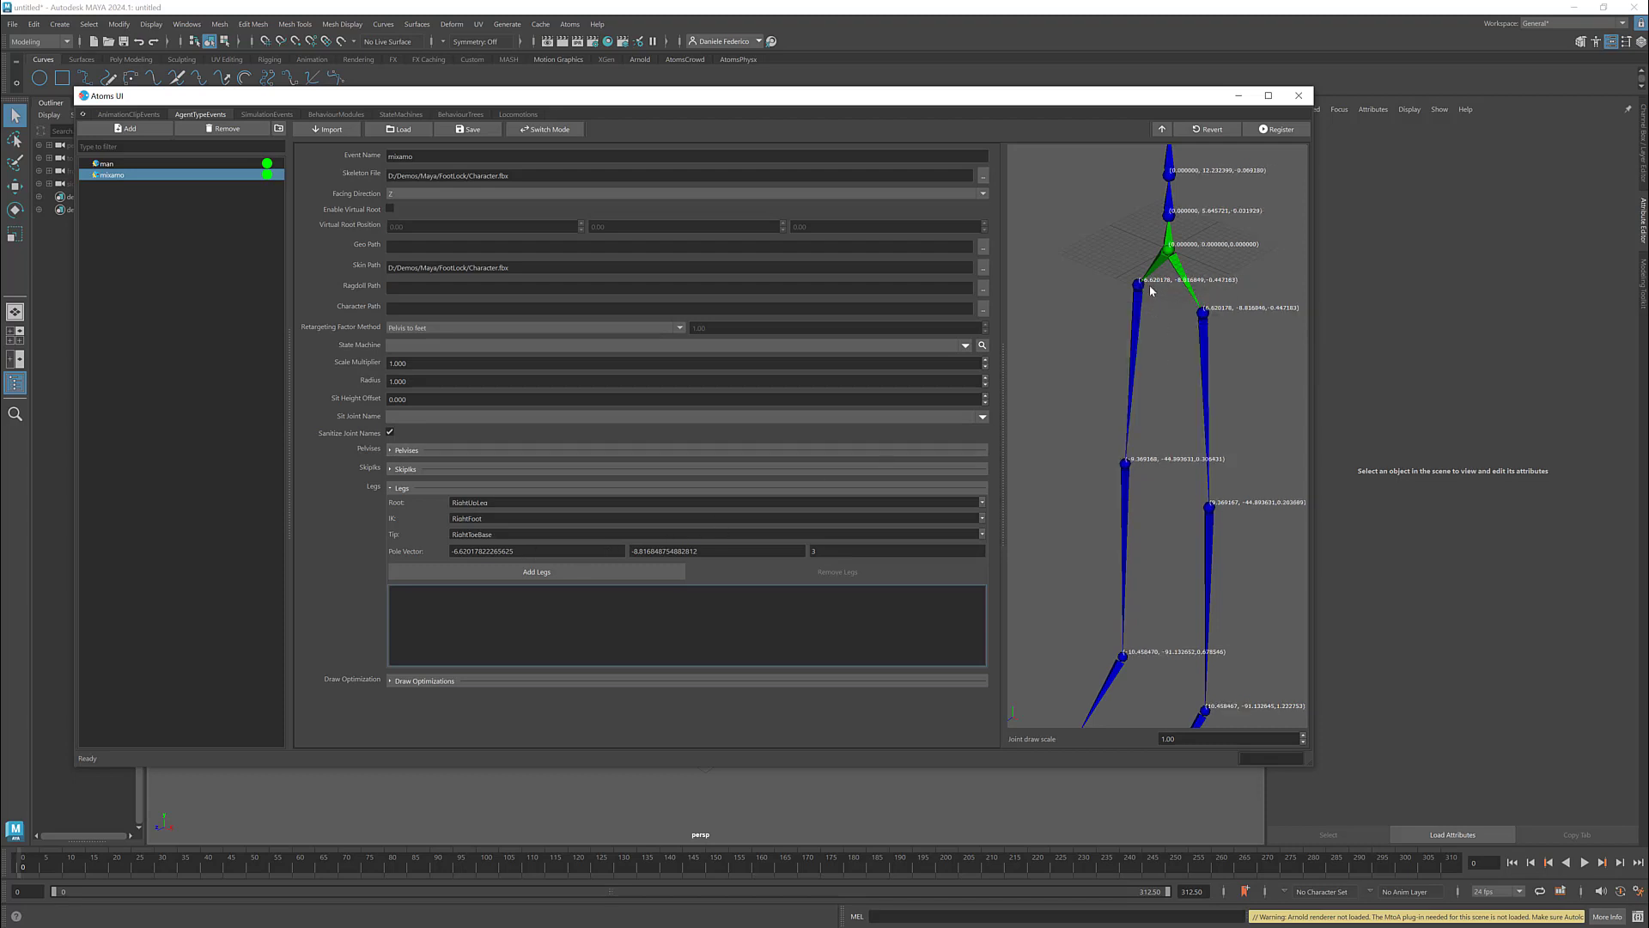
right_click(1135, 352)
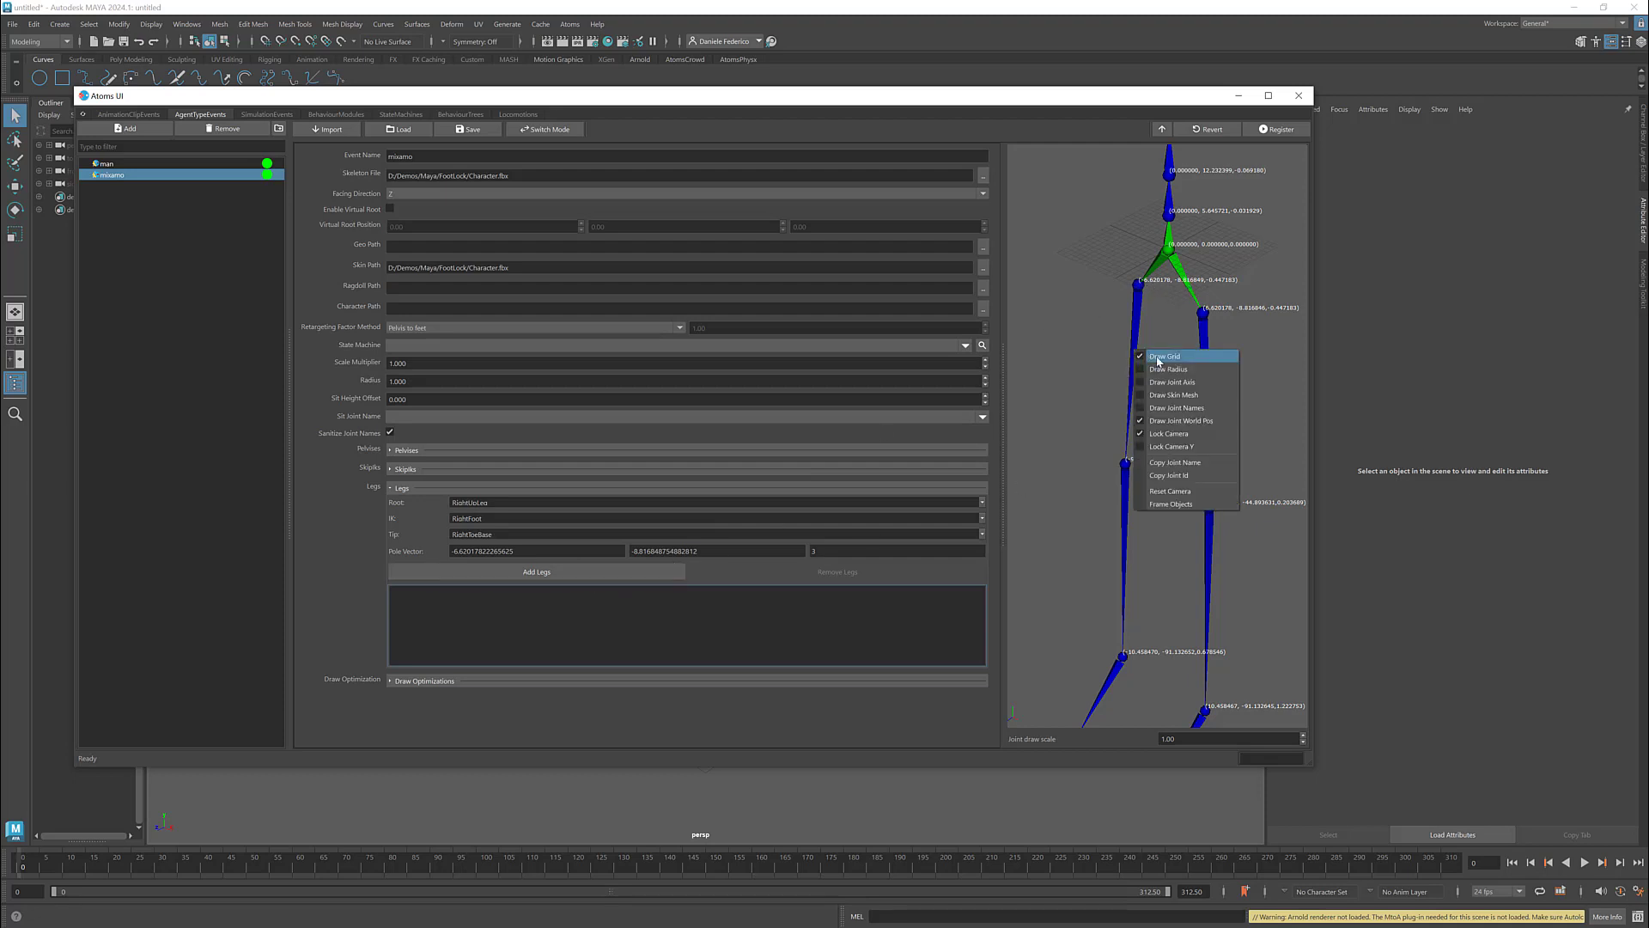
left_click(1169, 420)
right_click(1114, 357)
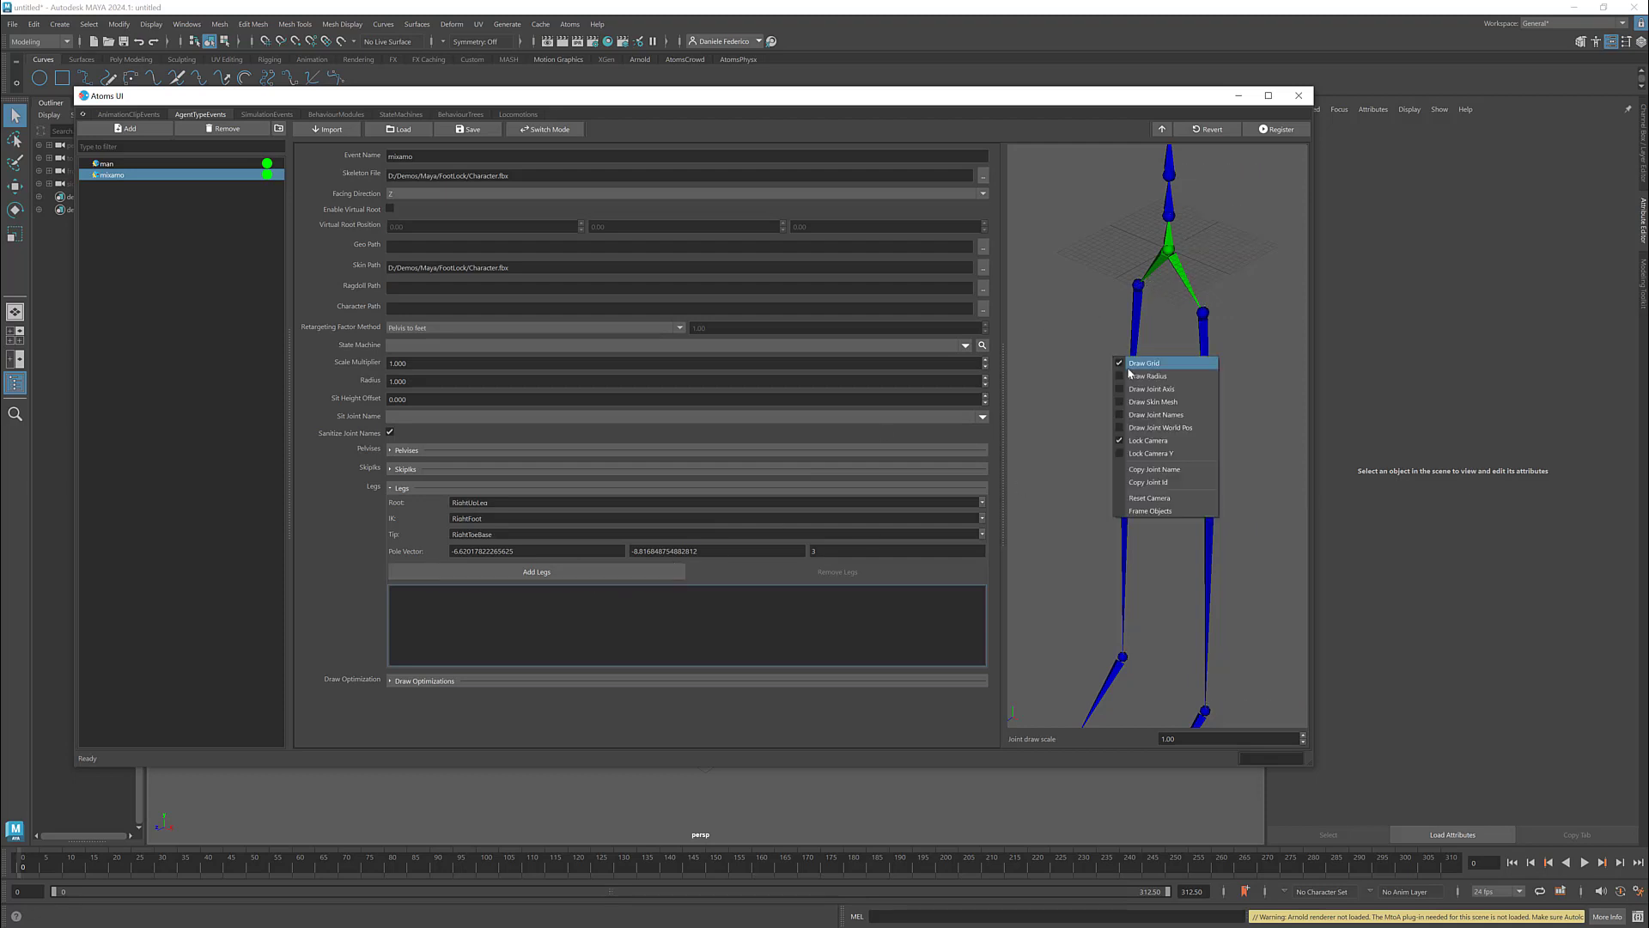
left_click(1164, 416)
- Add the configured right leg to the agent type's legs list
left_click(594, 570)
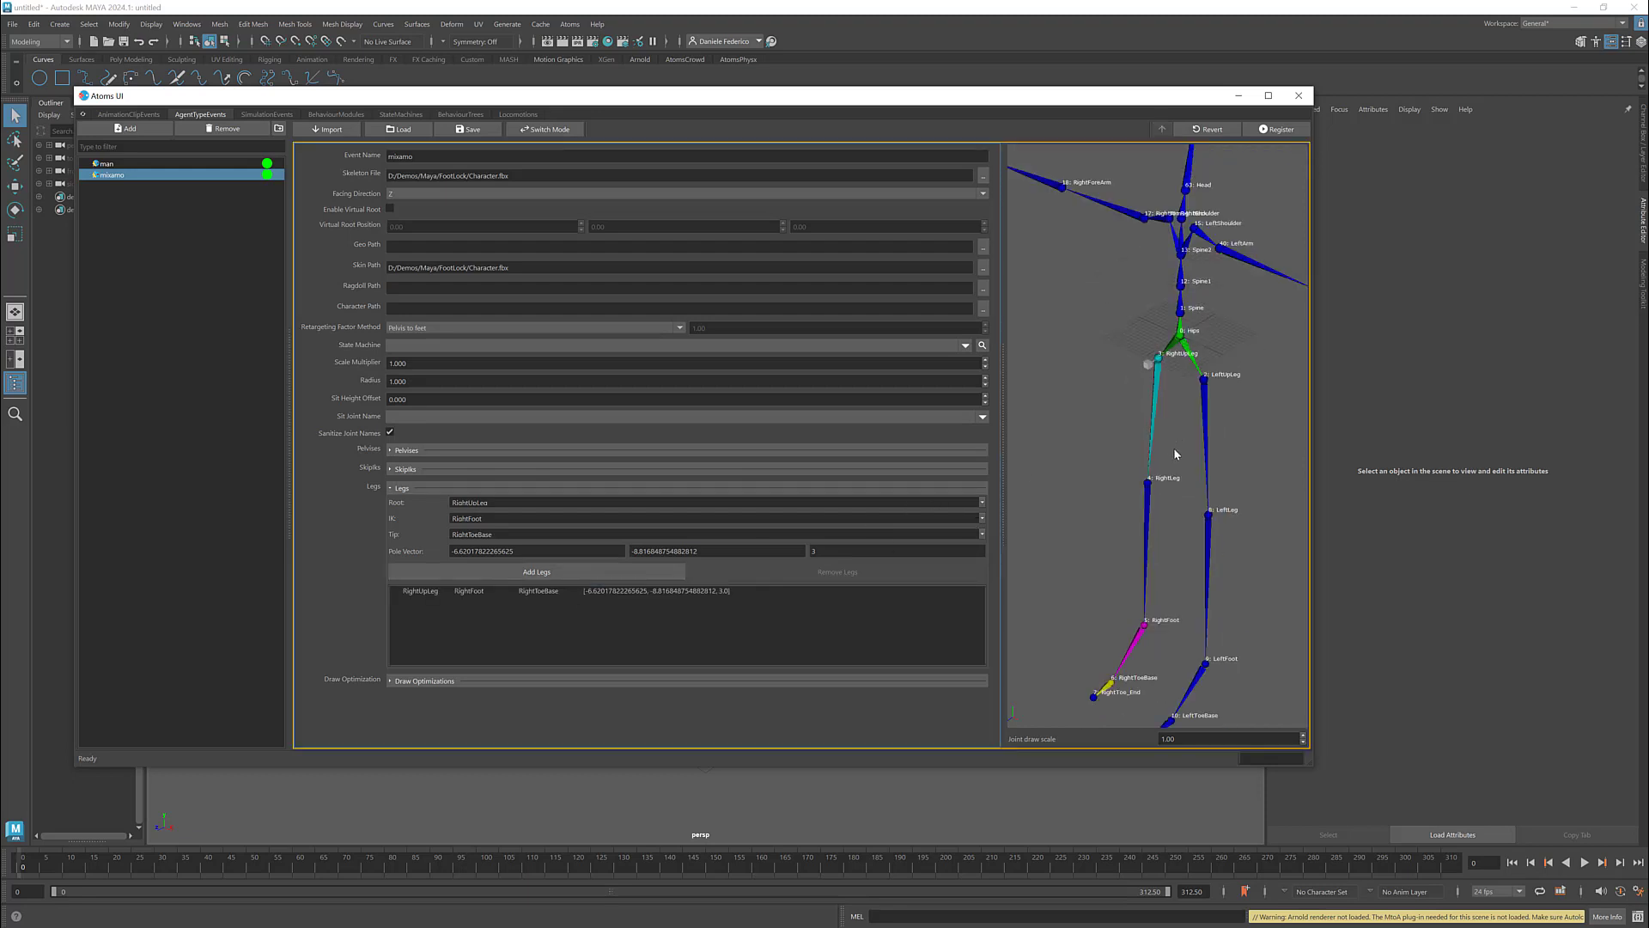
middle_click_drag(1175, 454, 1204, 354, "alt")
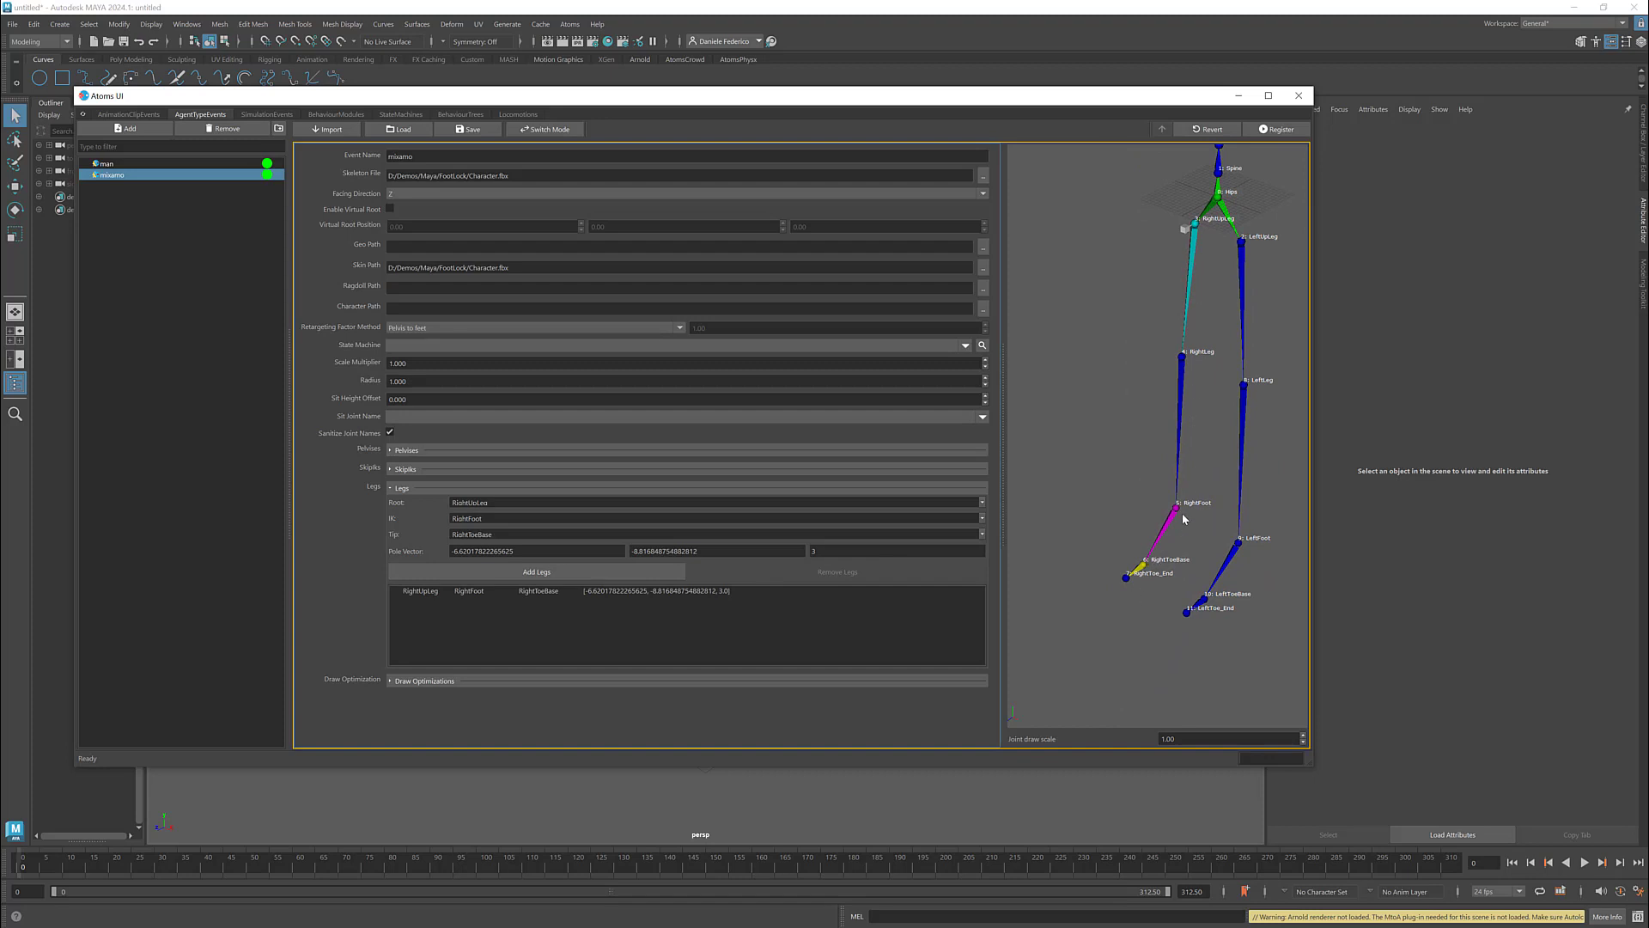
middle_click_drag(1203, 357, 1202, 373, "alt")
left_click_drag(1202, 373, 1192, 365, "alt")
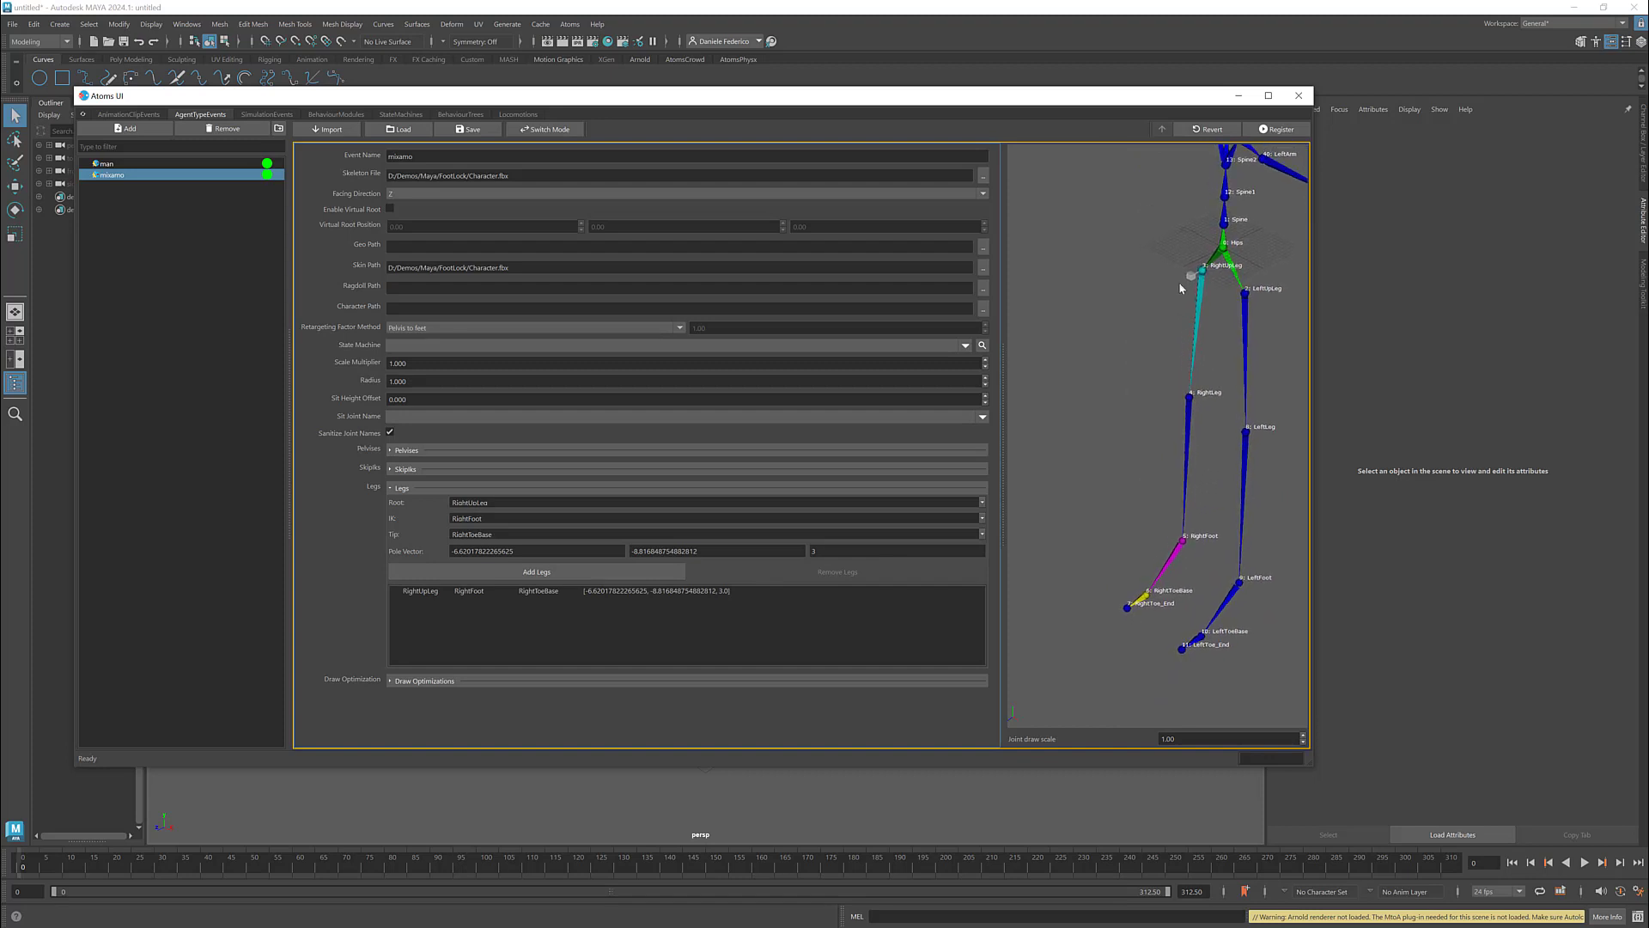
mouse_move(1208, 276)
left_mouse_down("alt")
mouse_move(1194, 279)
mouse_move(1212, 288)
left_mouse_up("alt")
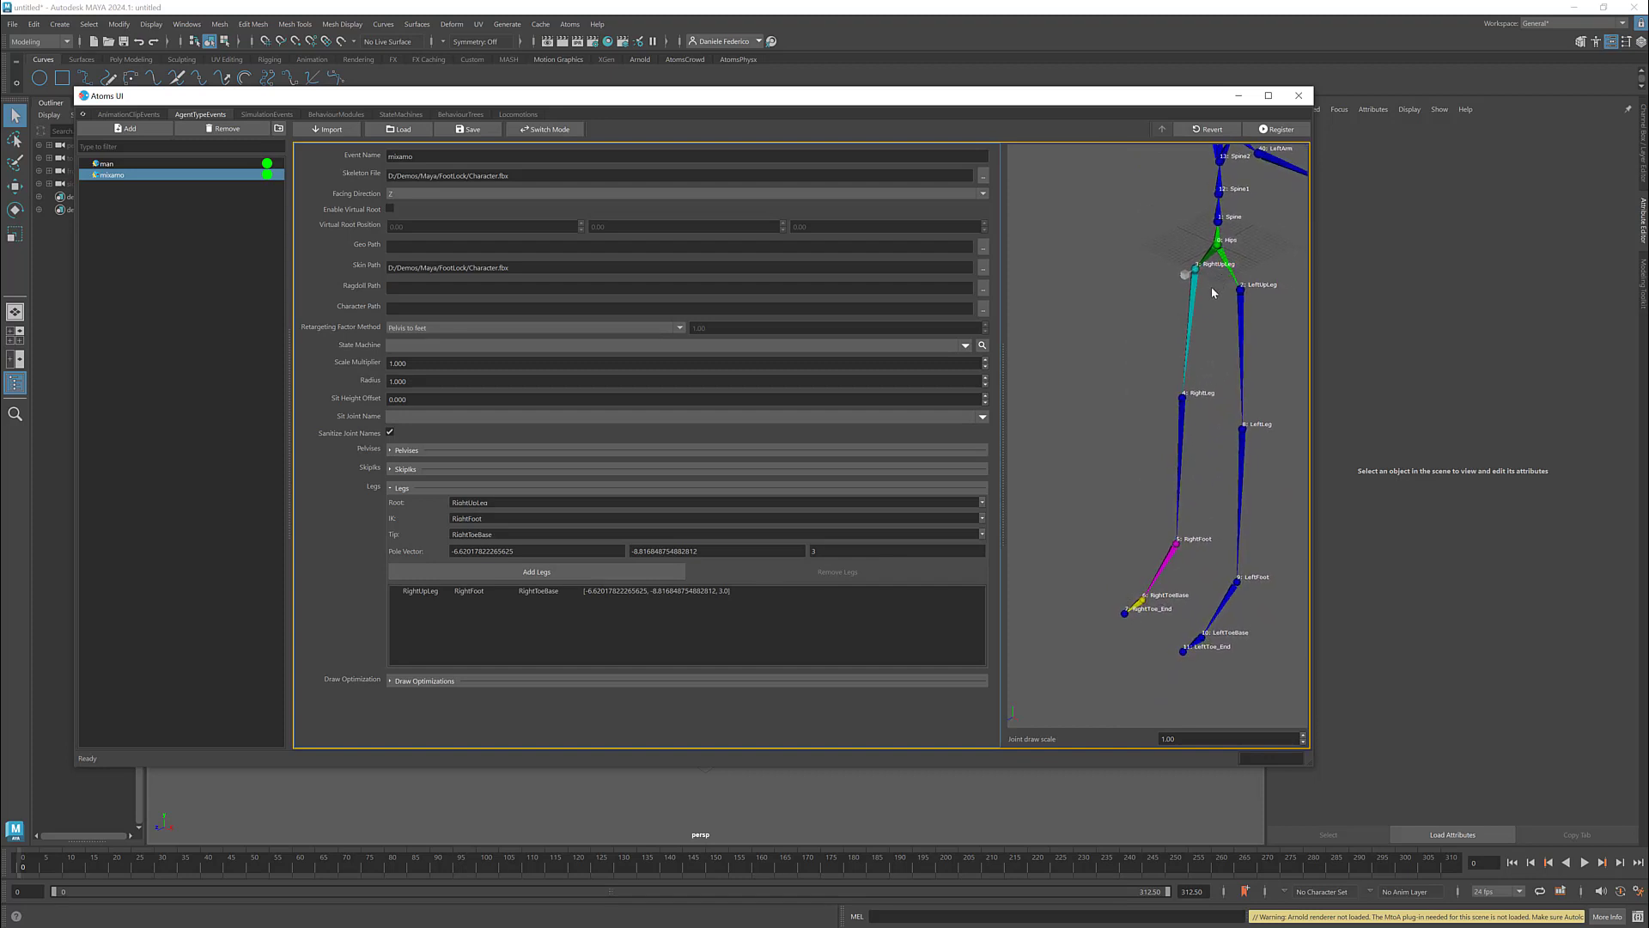
middle_click_drag(1203, 294, 1198, 280, "alt")
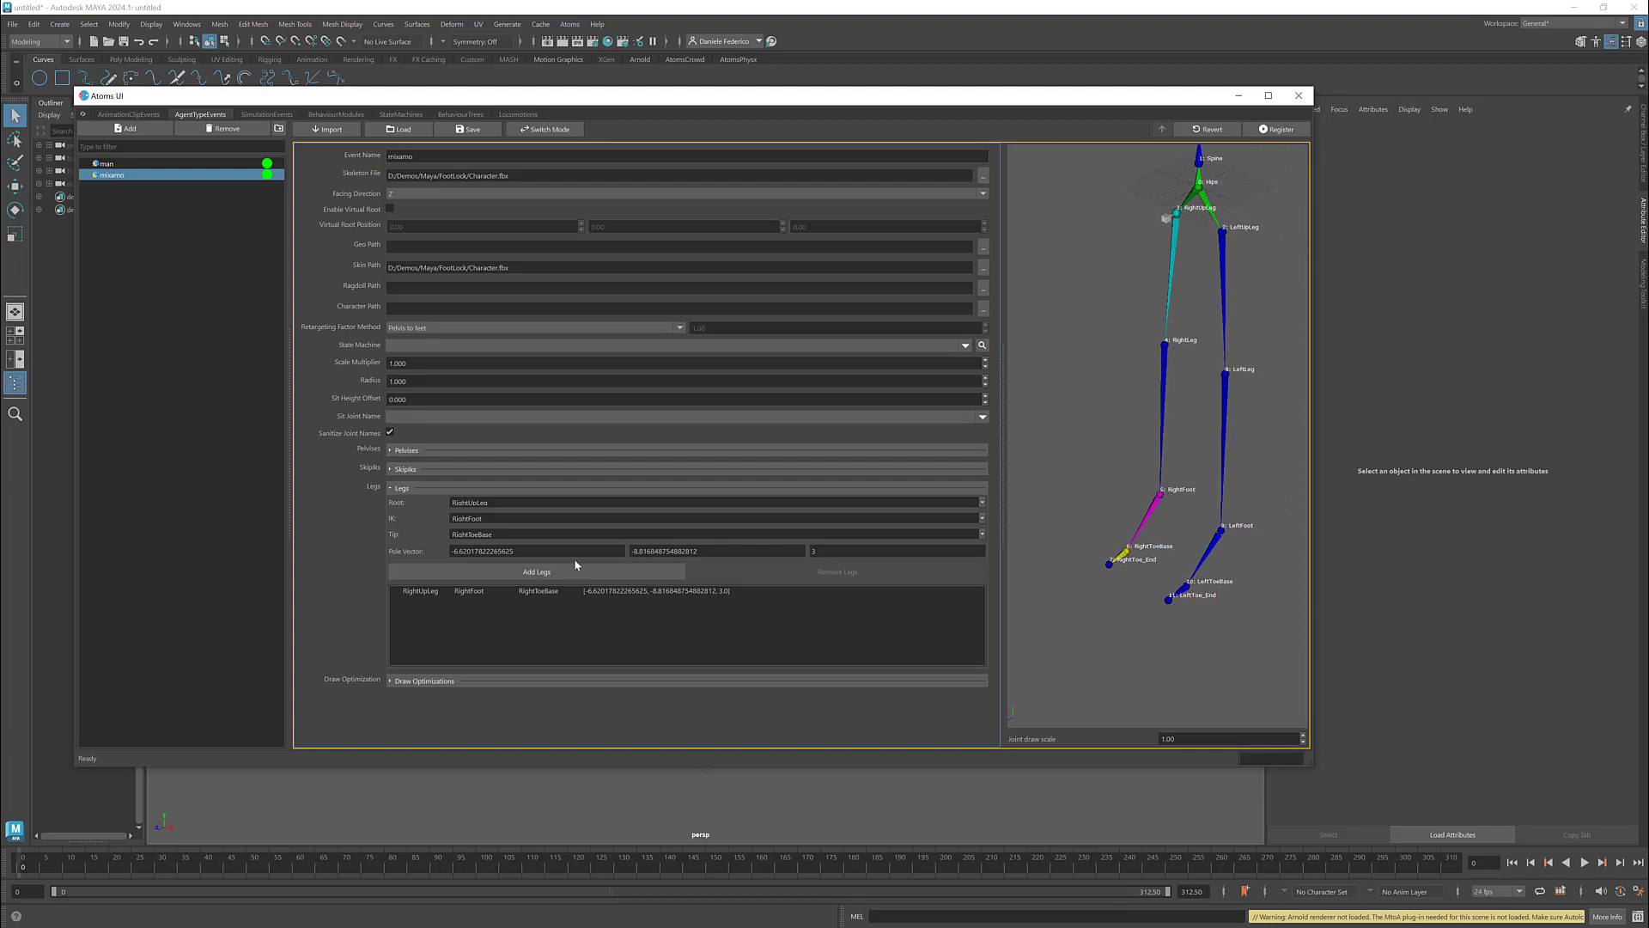
- Define the left leg's joints with root LeftUpLeg, IK joint LeftFoot and tip LeftToeBase
double_click(532, 504)
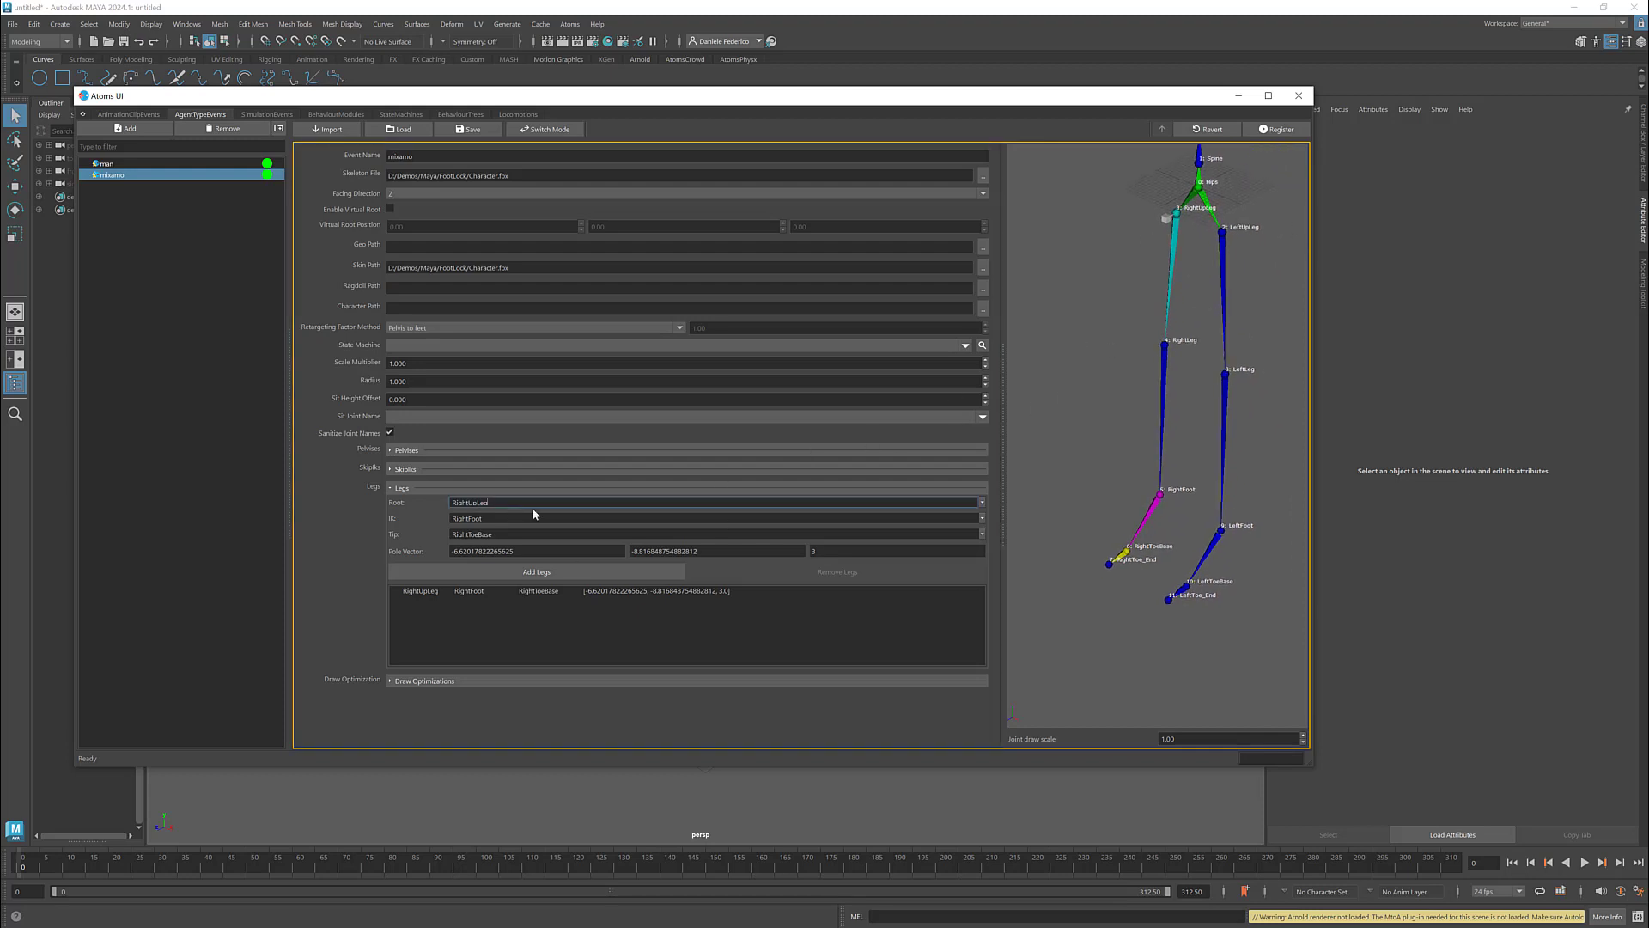
type("Left")
key("Tab")
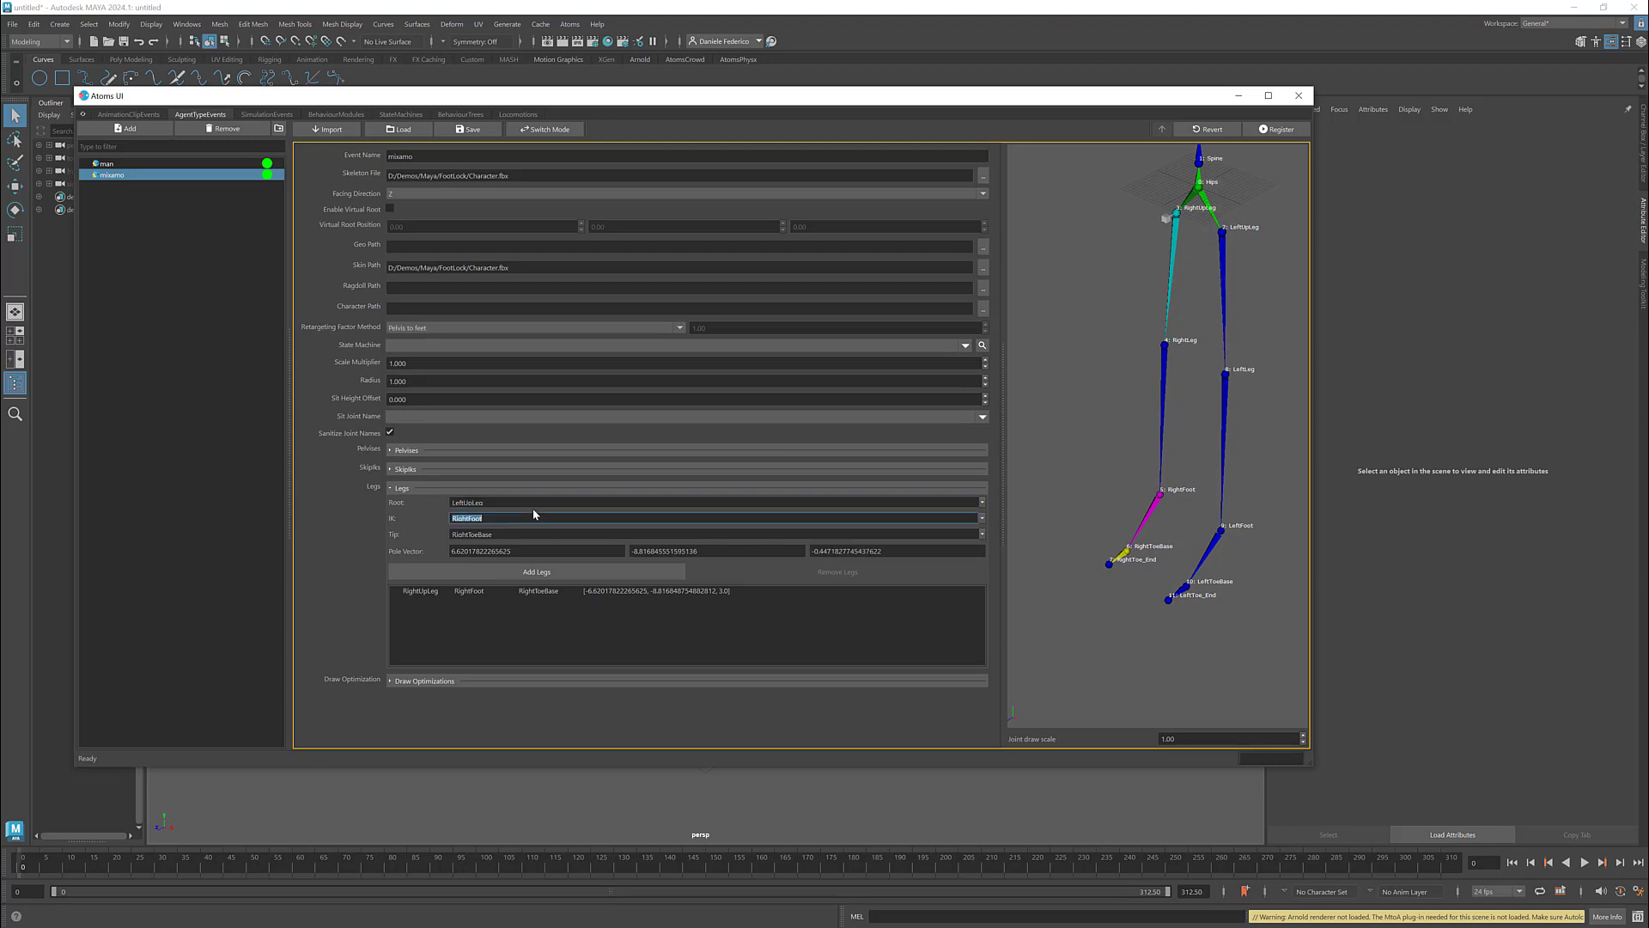
type("Left")
key("Tab")
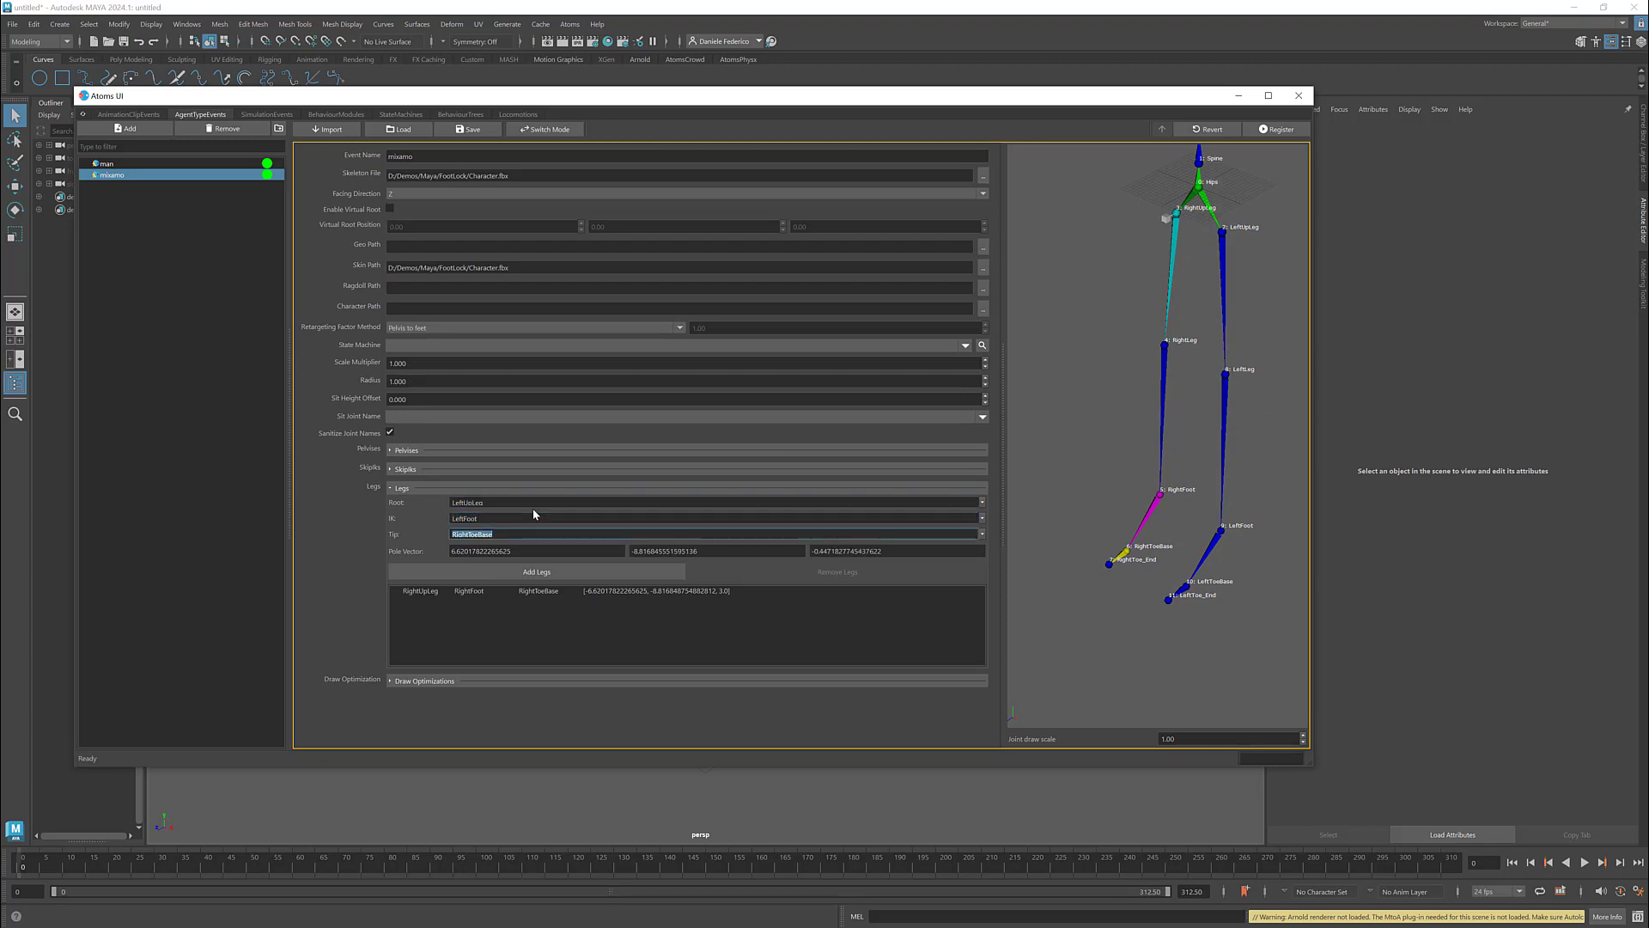
type("LeftToeBase")
- Add the left leg with a pole vector Z of 3, and register the mixamo agent type
left_click(852, 551)
left_click(669, 571)
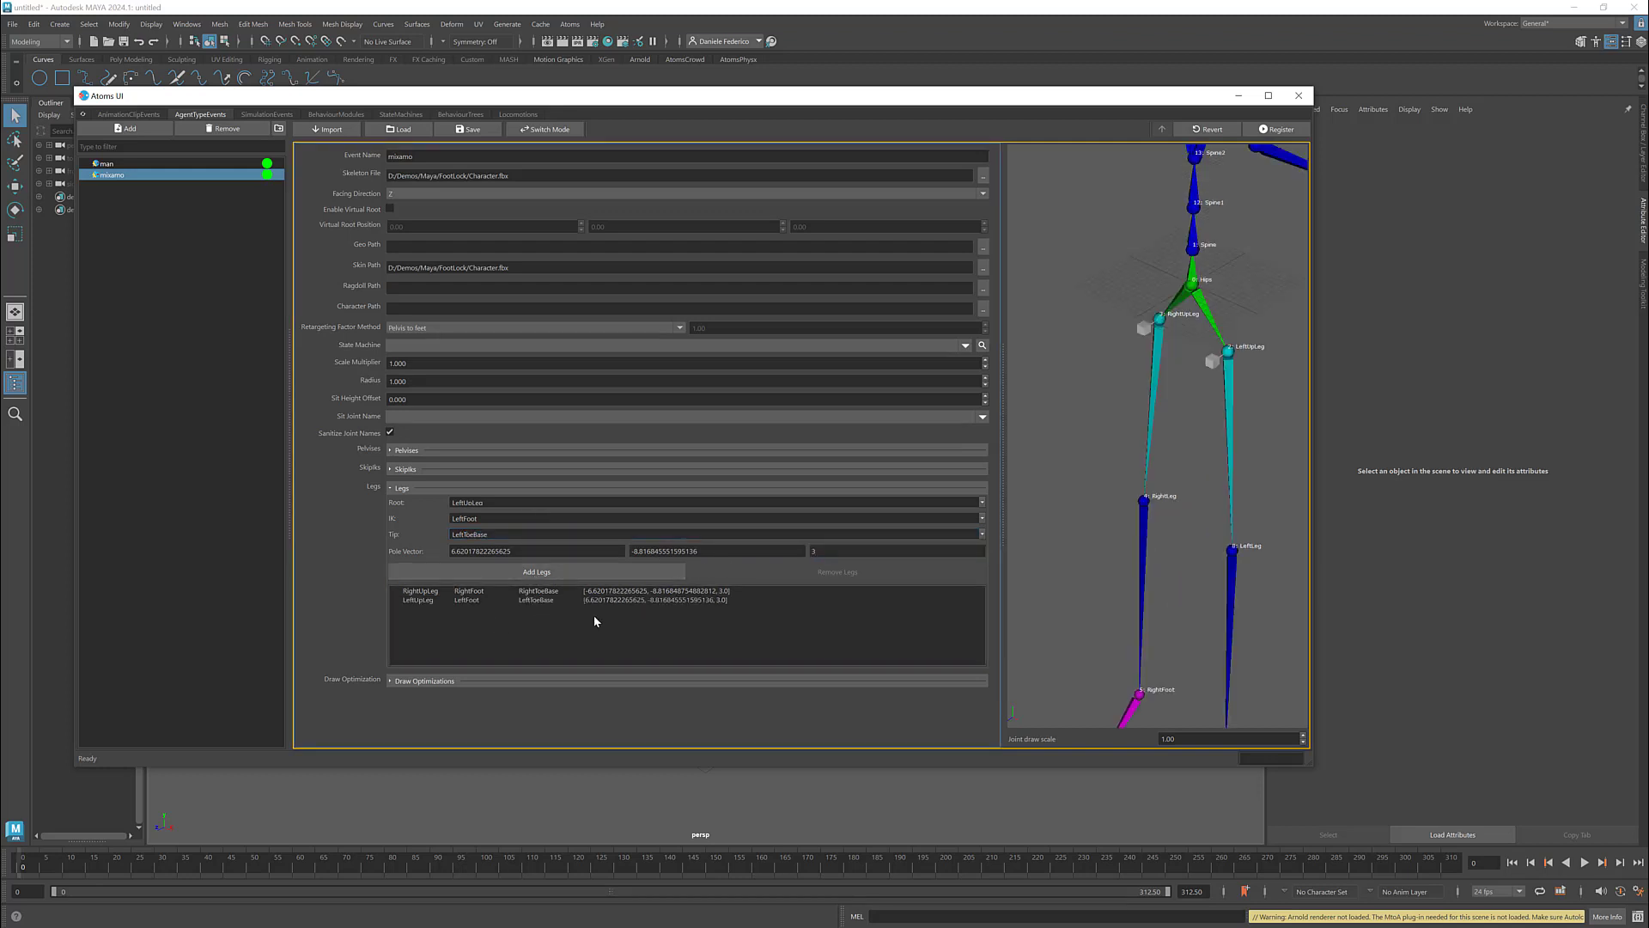
scroll(1173, 508, "down", 3)
scroll(1182, 515, "down", 2)
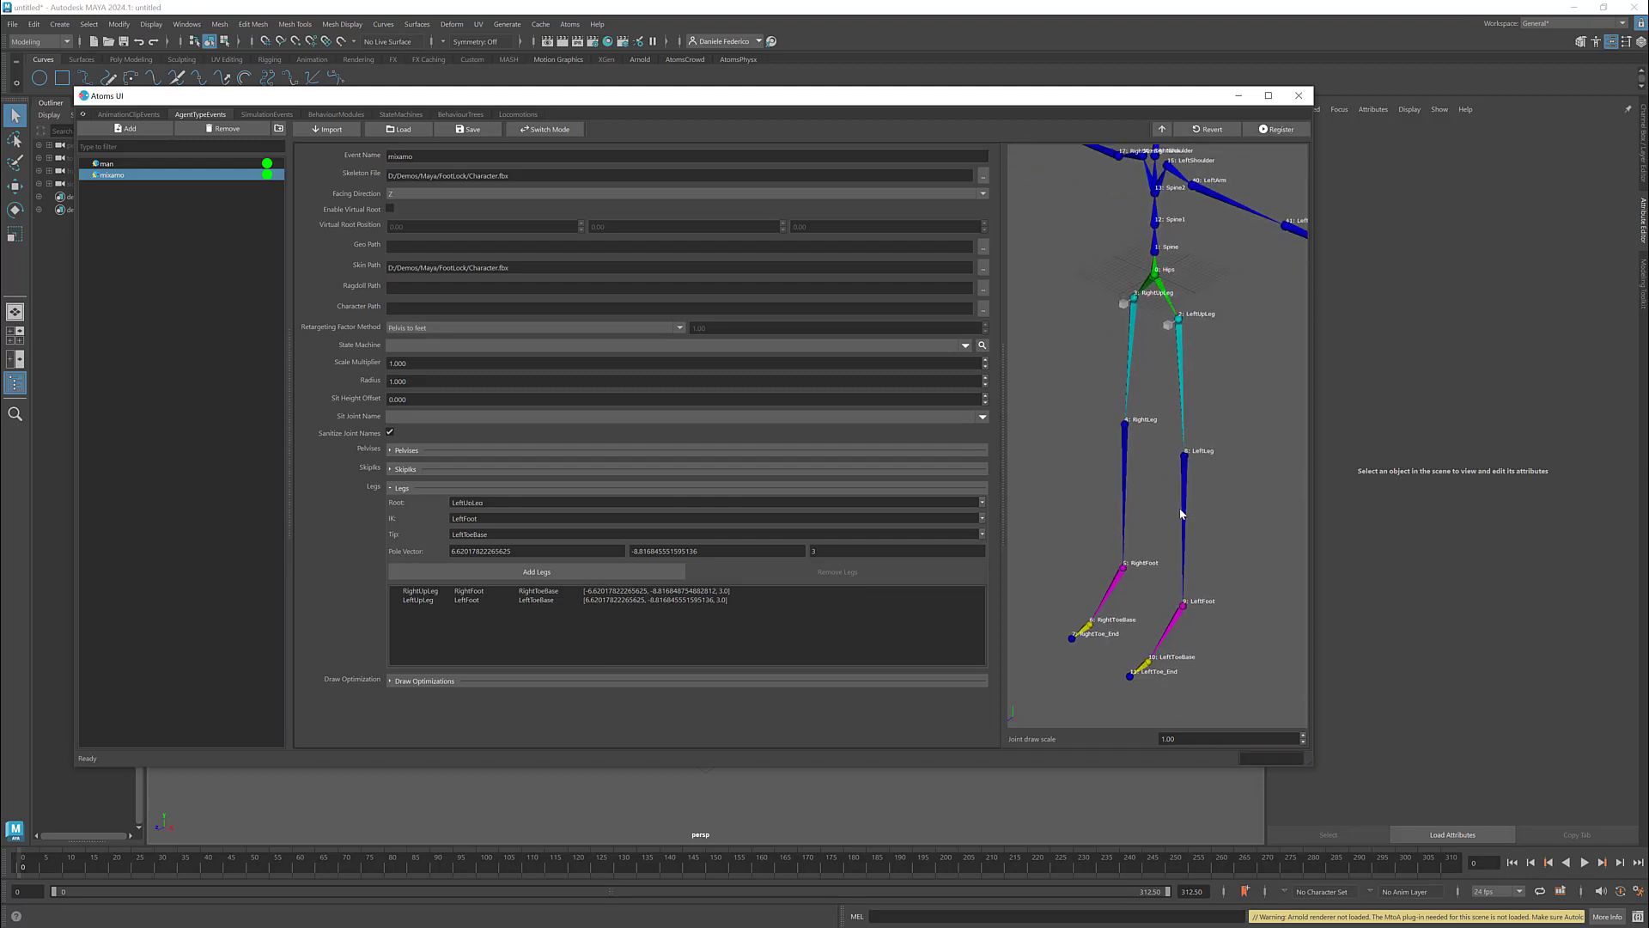
middle_click_drag(1180, 509, 1182, 513, "alt")
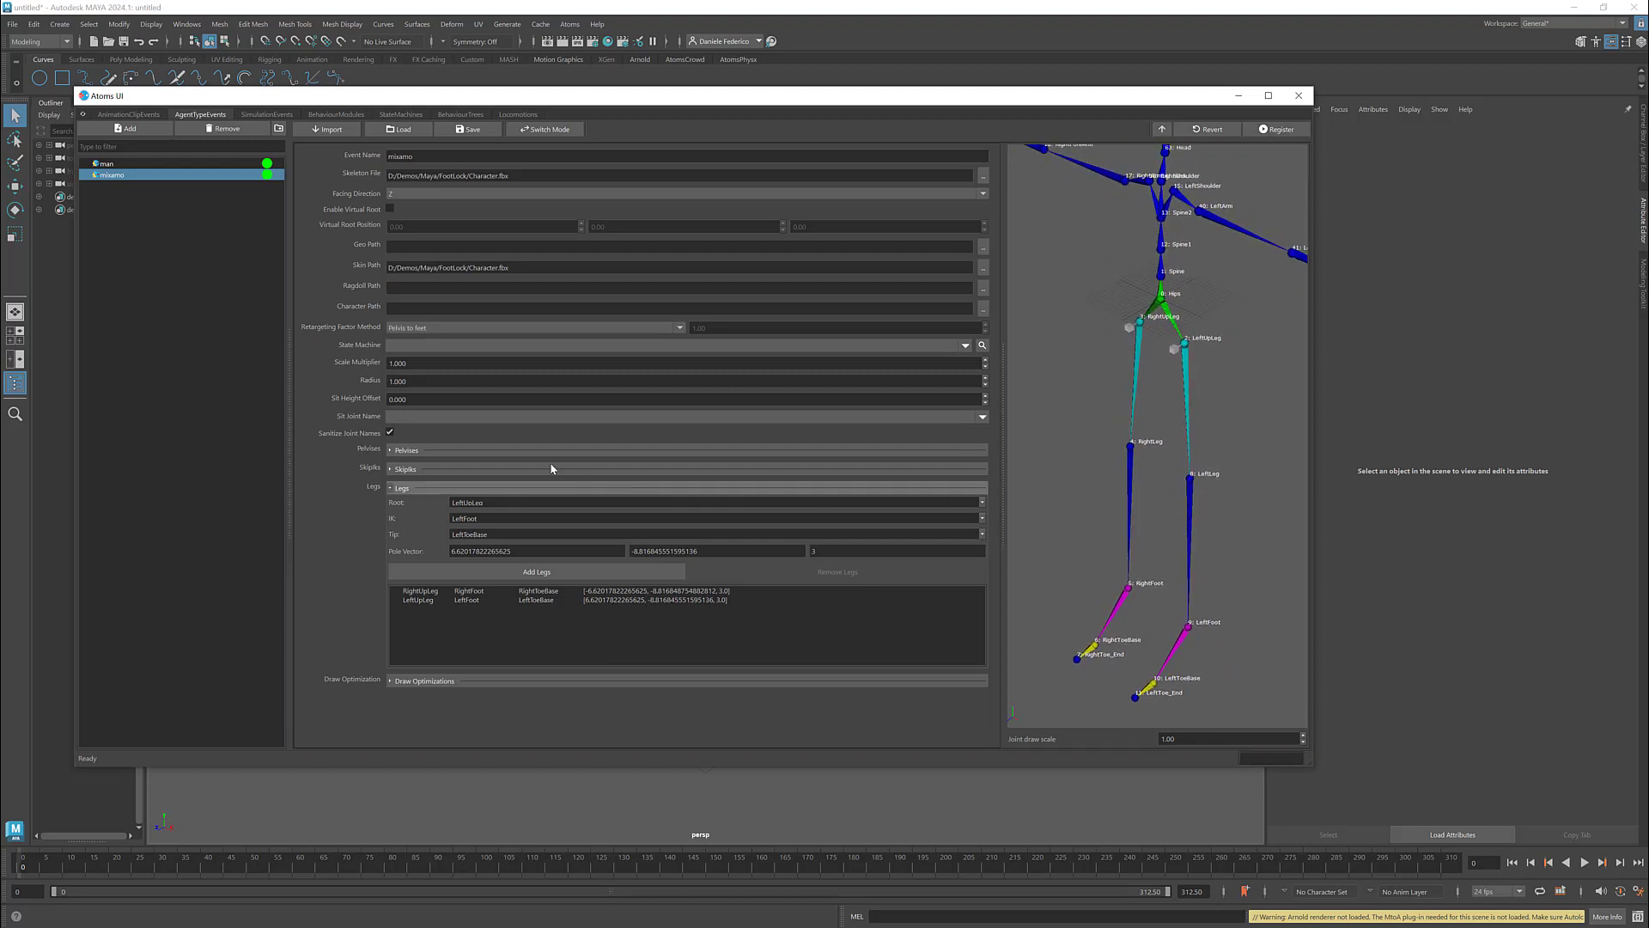
- Create a new animation clip event and name it walk
left_click(129, 114)
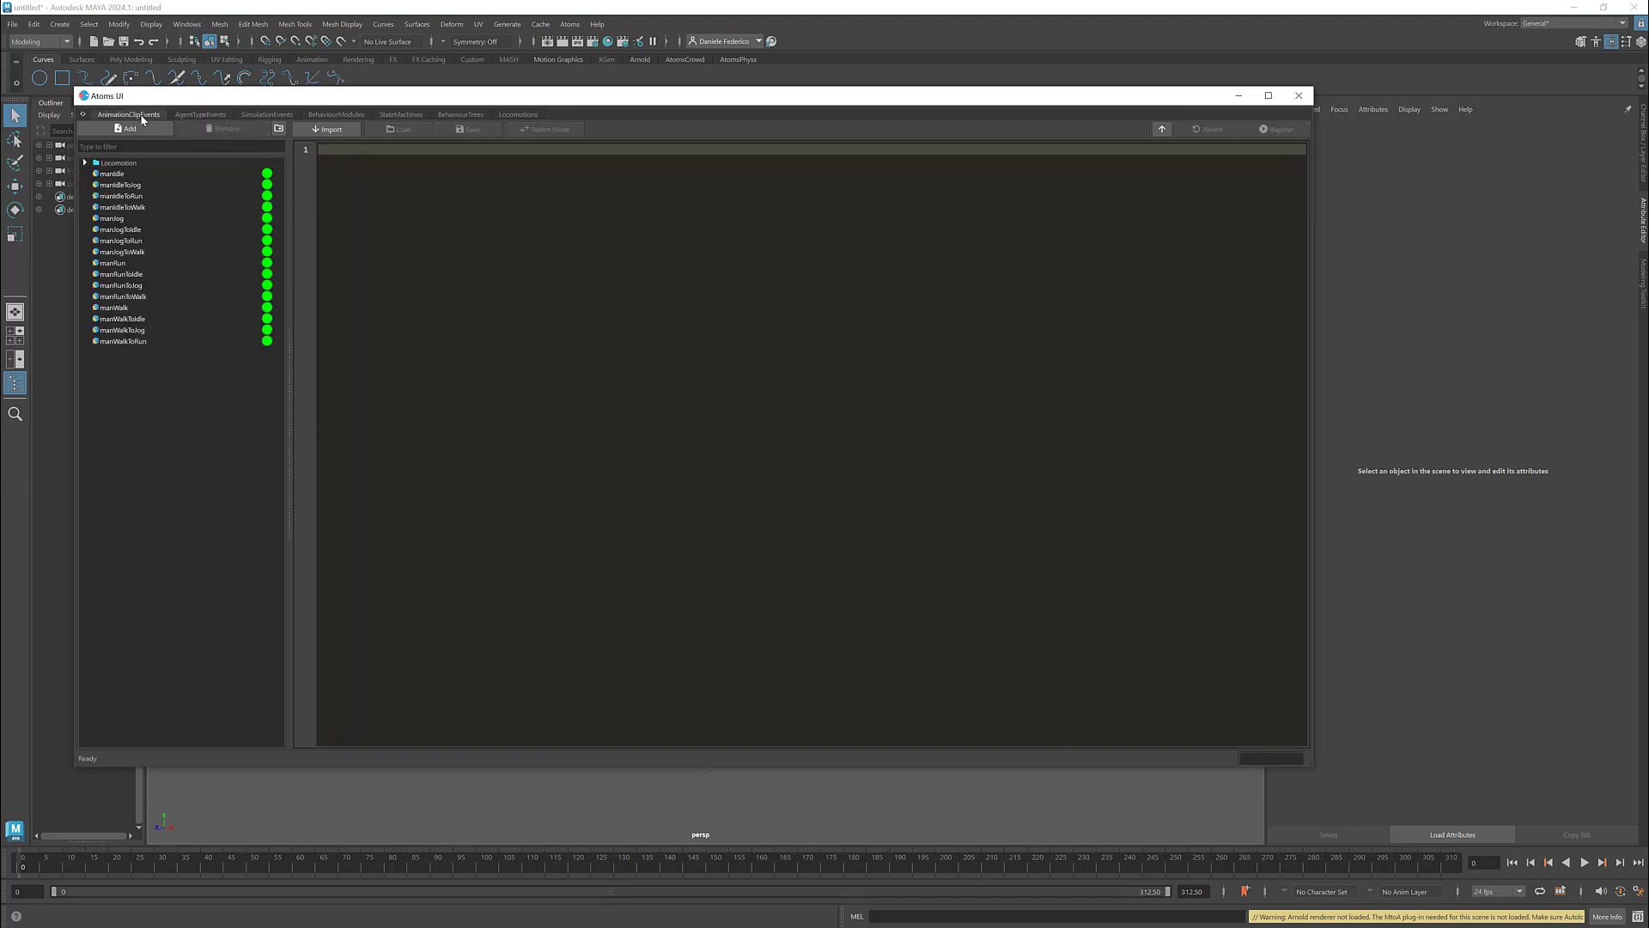
left_click(127, 128)
left_click(652, 454)
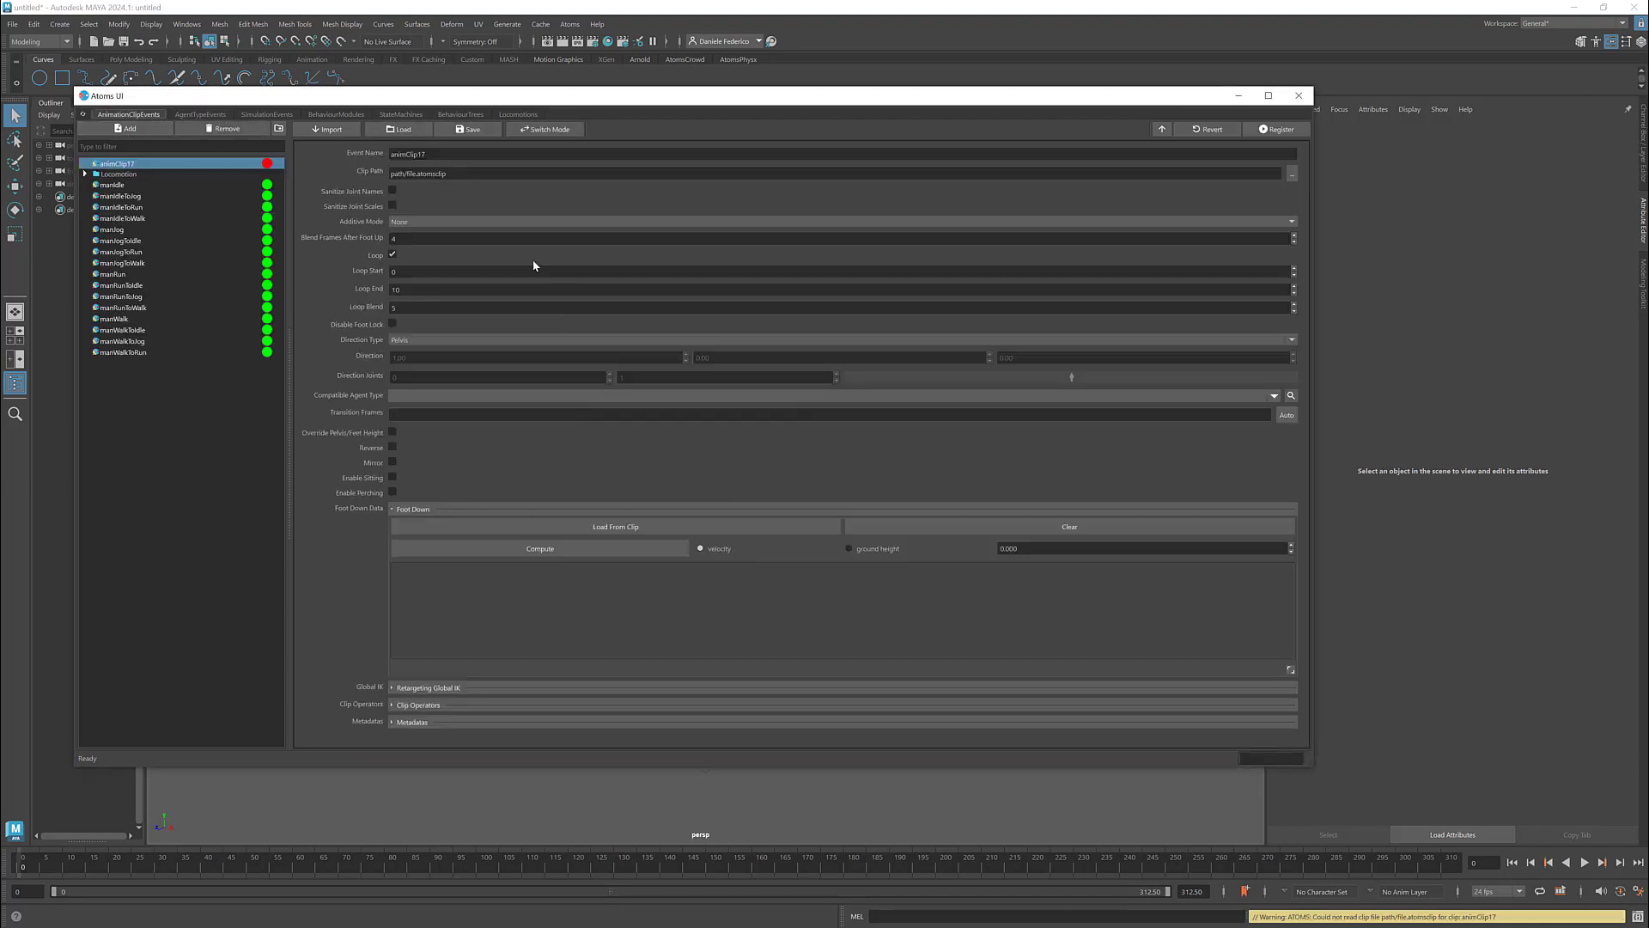
double_click(442, 153)
type("walk")
key("Tab")
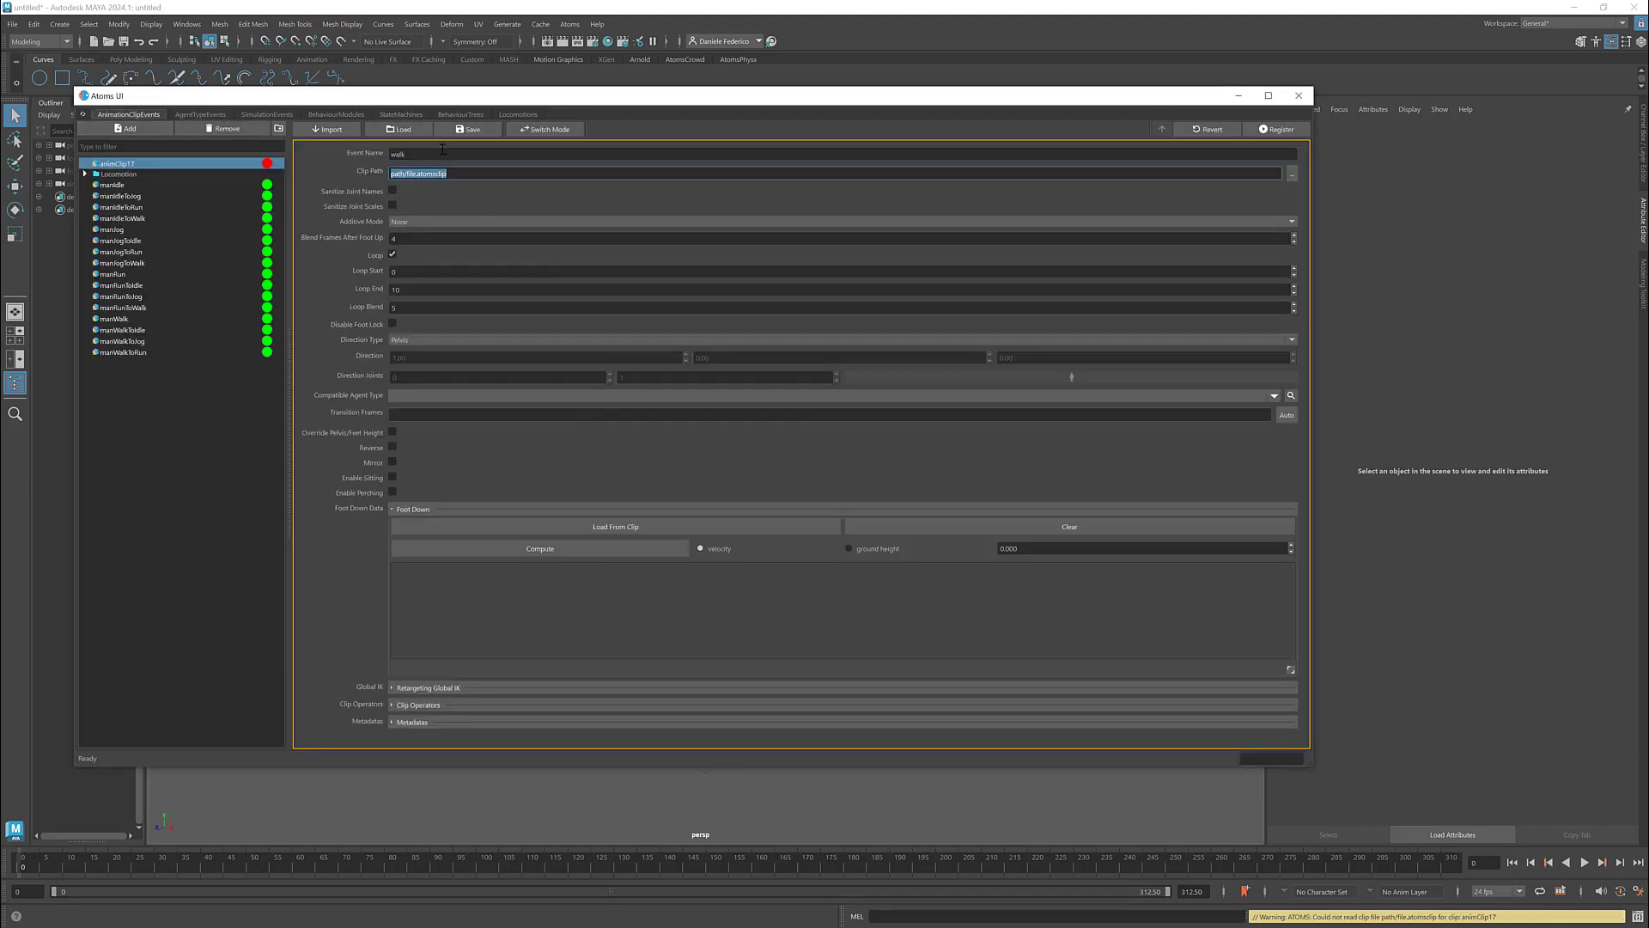
- Load Walking.fbx from the FootLock folder as the walk event's clip file
left_click(1291, 174)
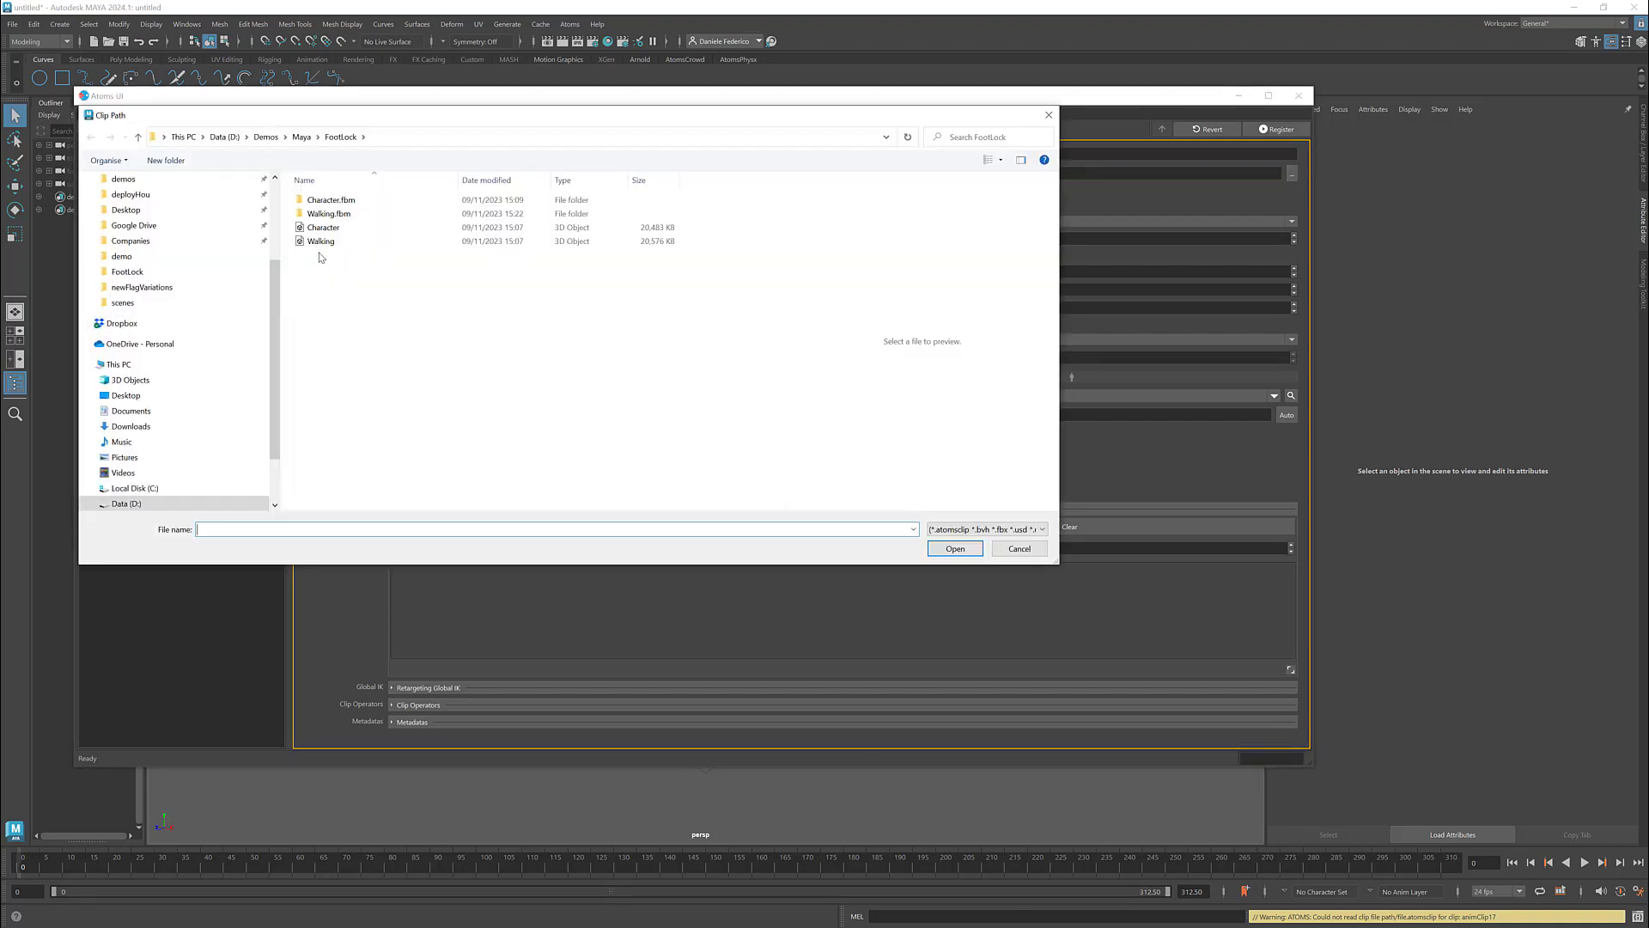
left_click(343, 242)
left_click(954, 548)
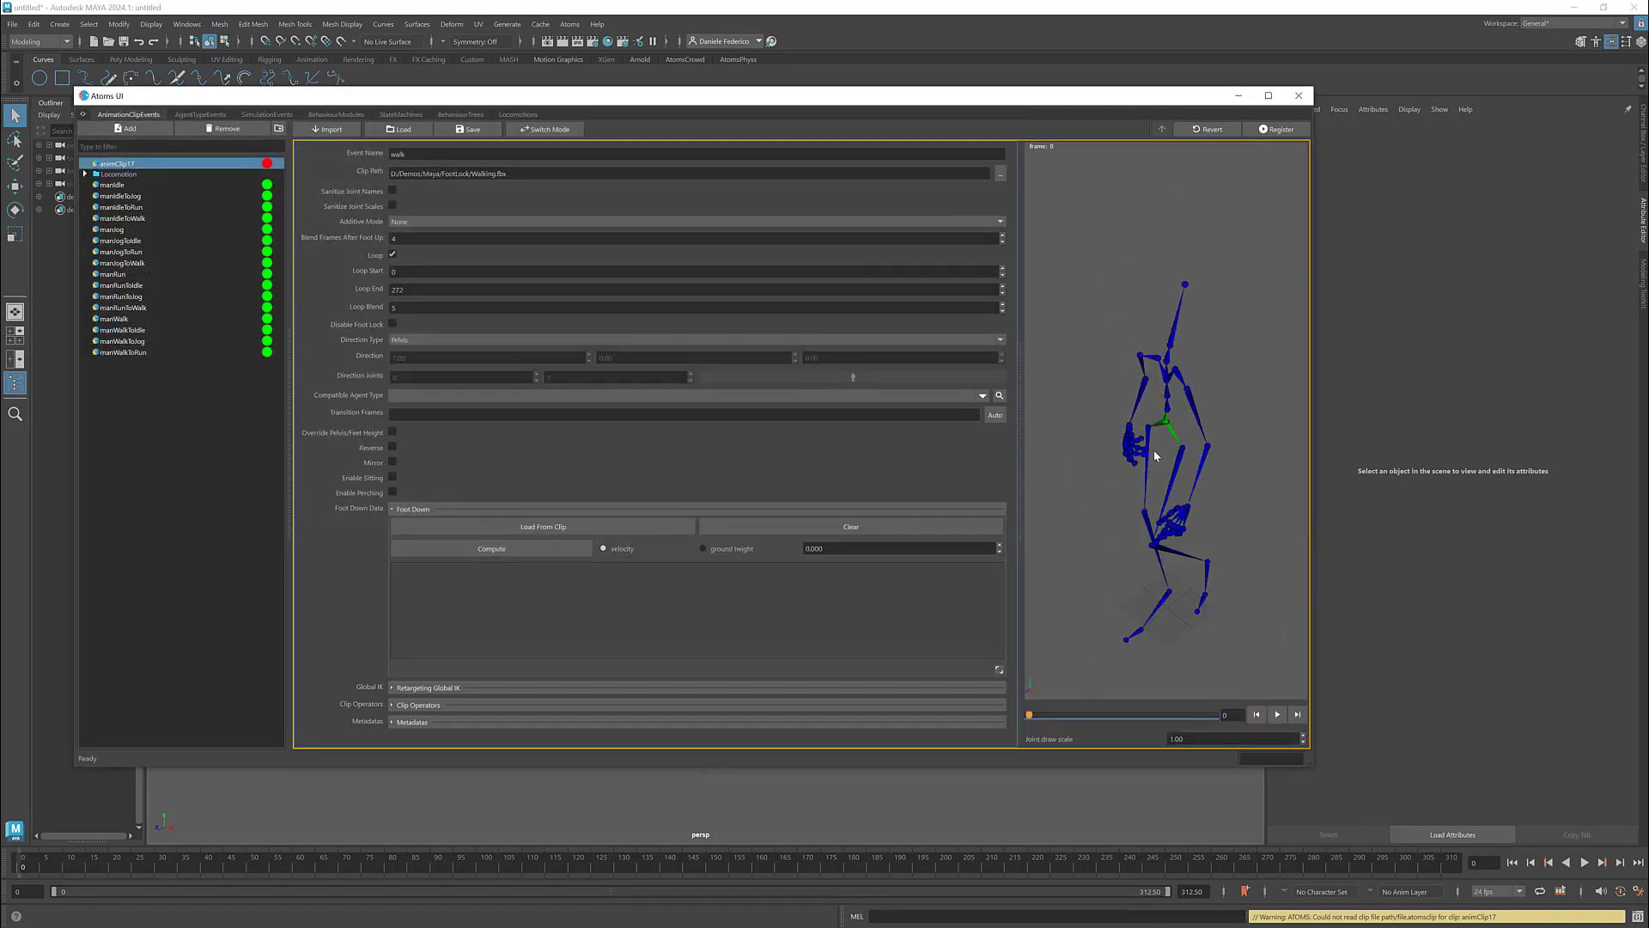
middle_click_drag(1162, 400, 1162, 387, "alt")
middle_click_drag(1157, 215, 1174, 286, "alt")
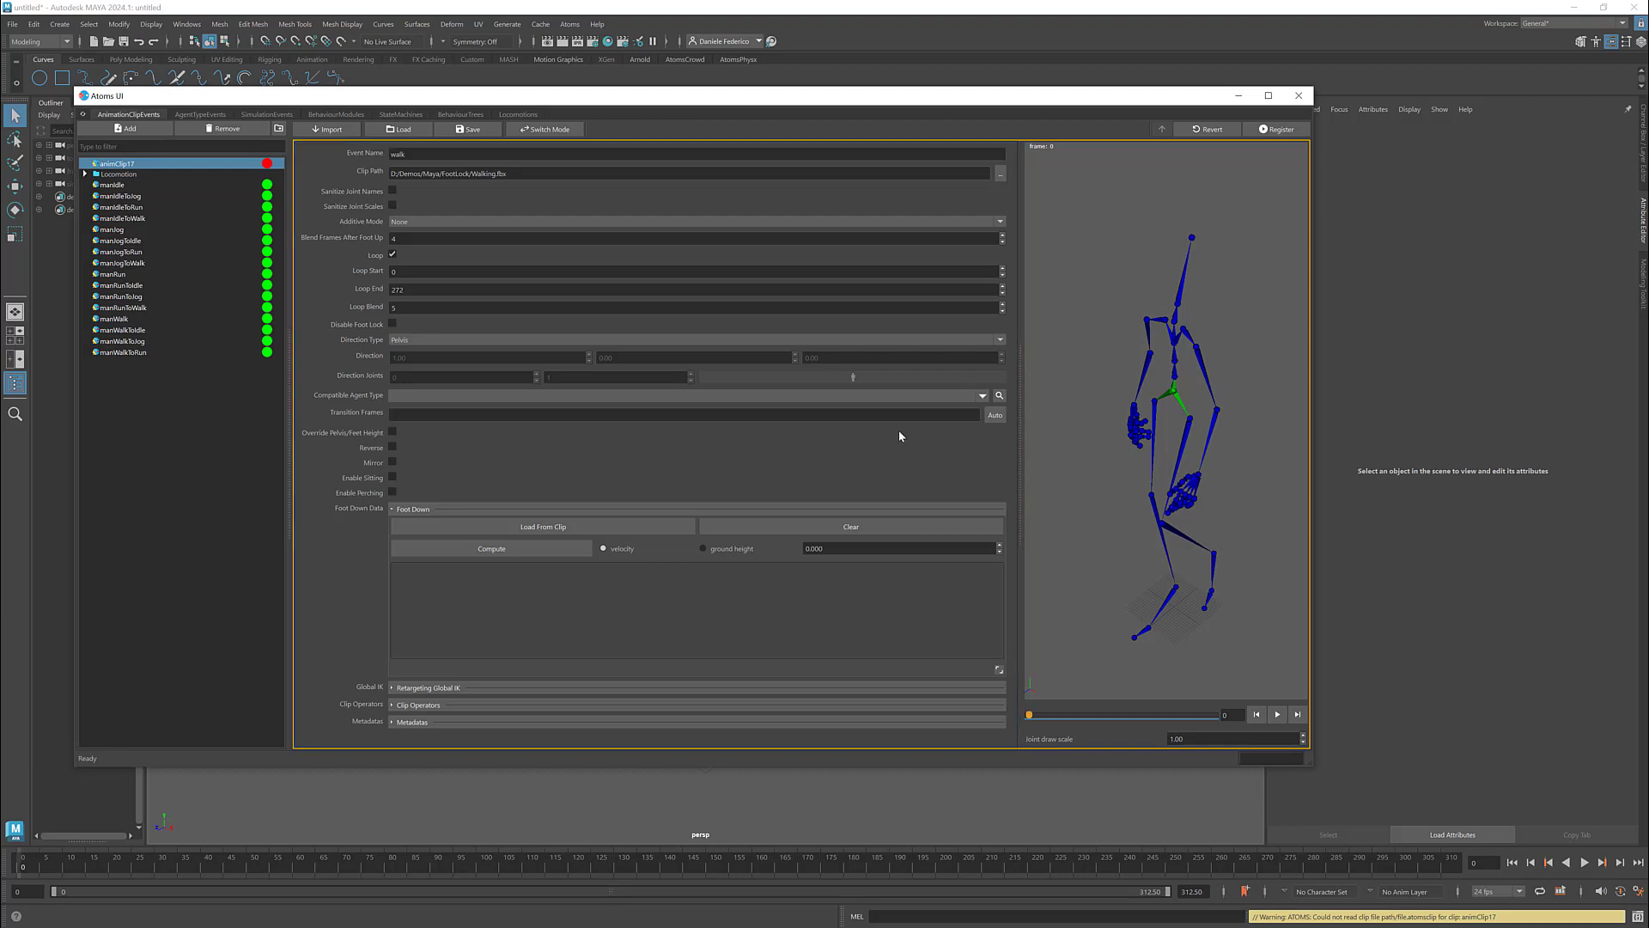
- Set the walk clip's compatible agent type to mixamo and register the clip
left_click(979, 397)
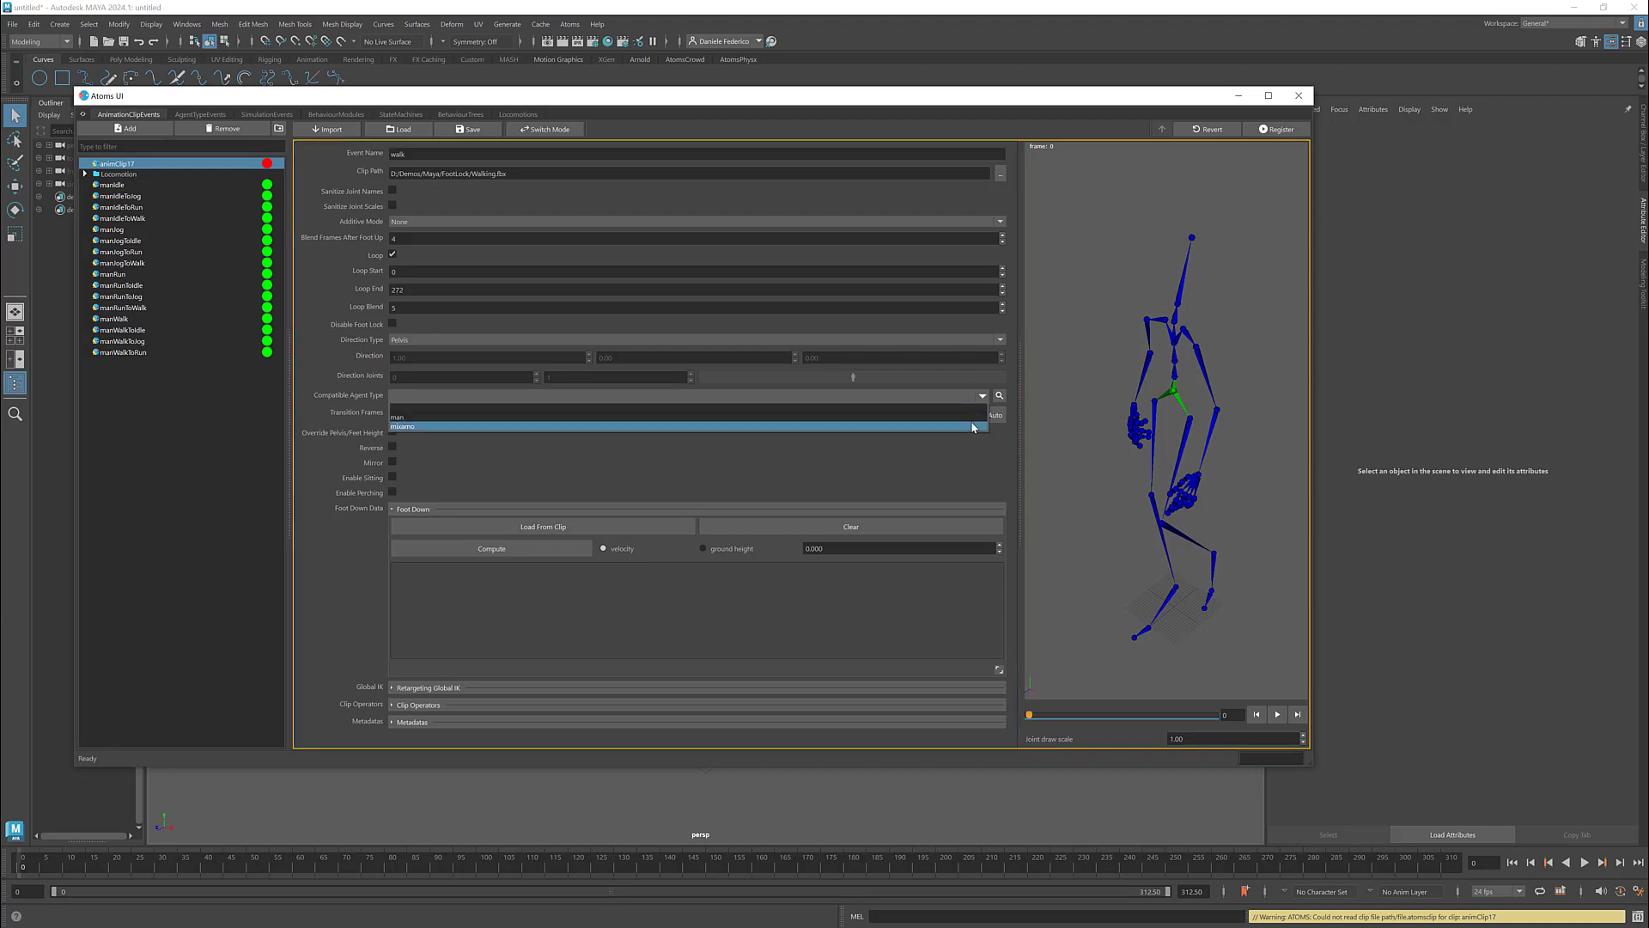
left_click(973, 426)
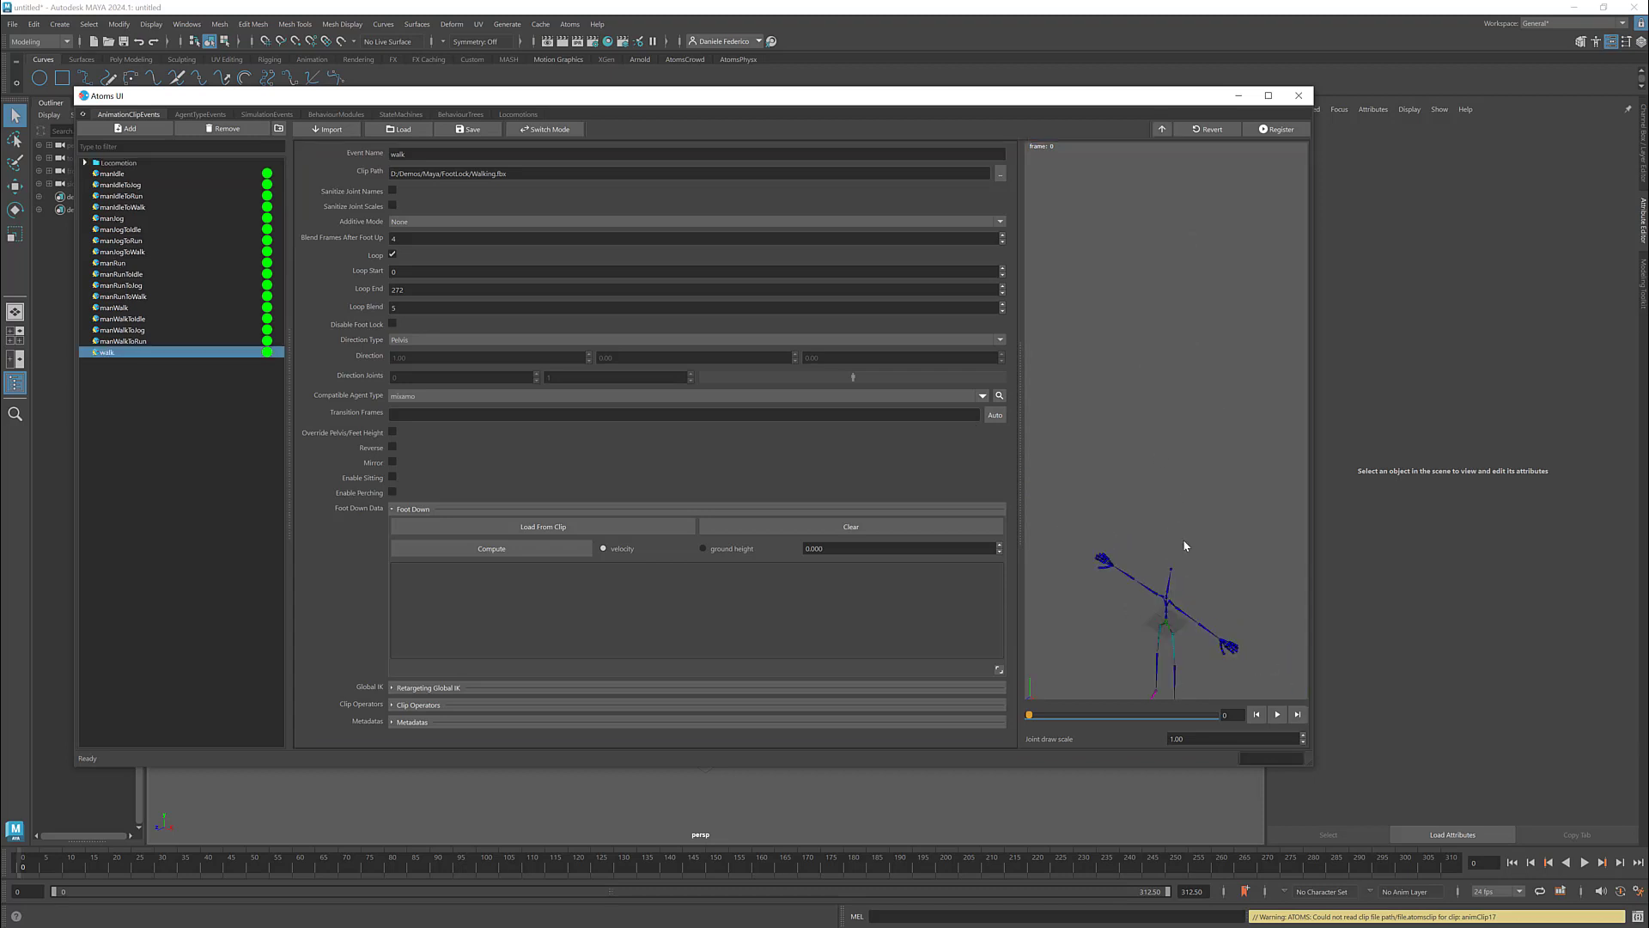
middle_click_drag(1185, 546, 1159, 421, "alt")
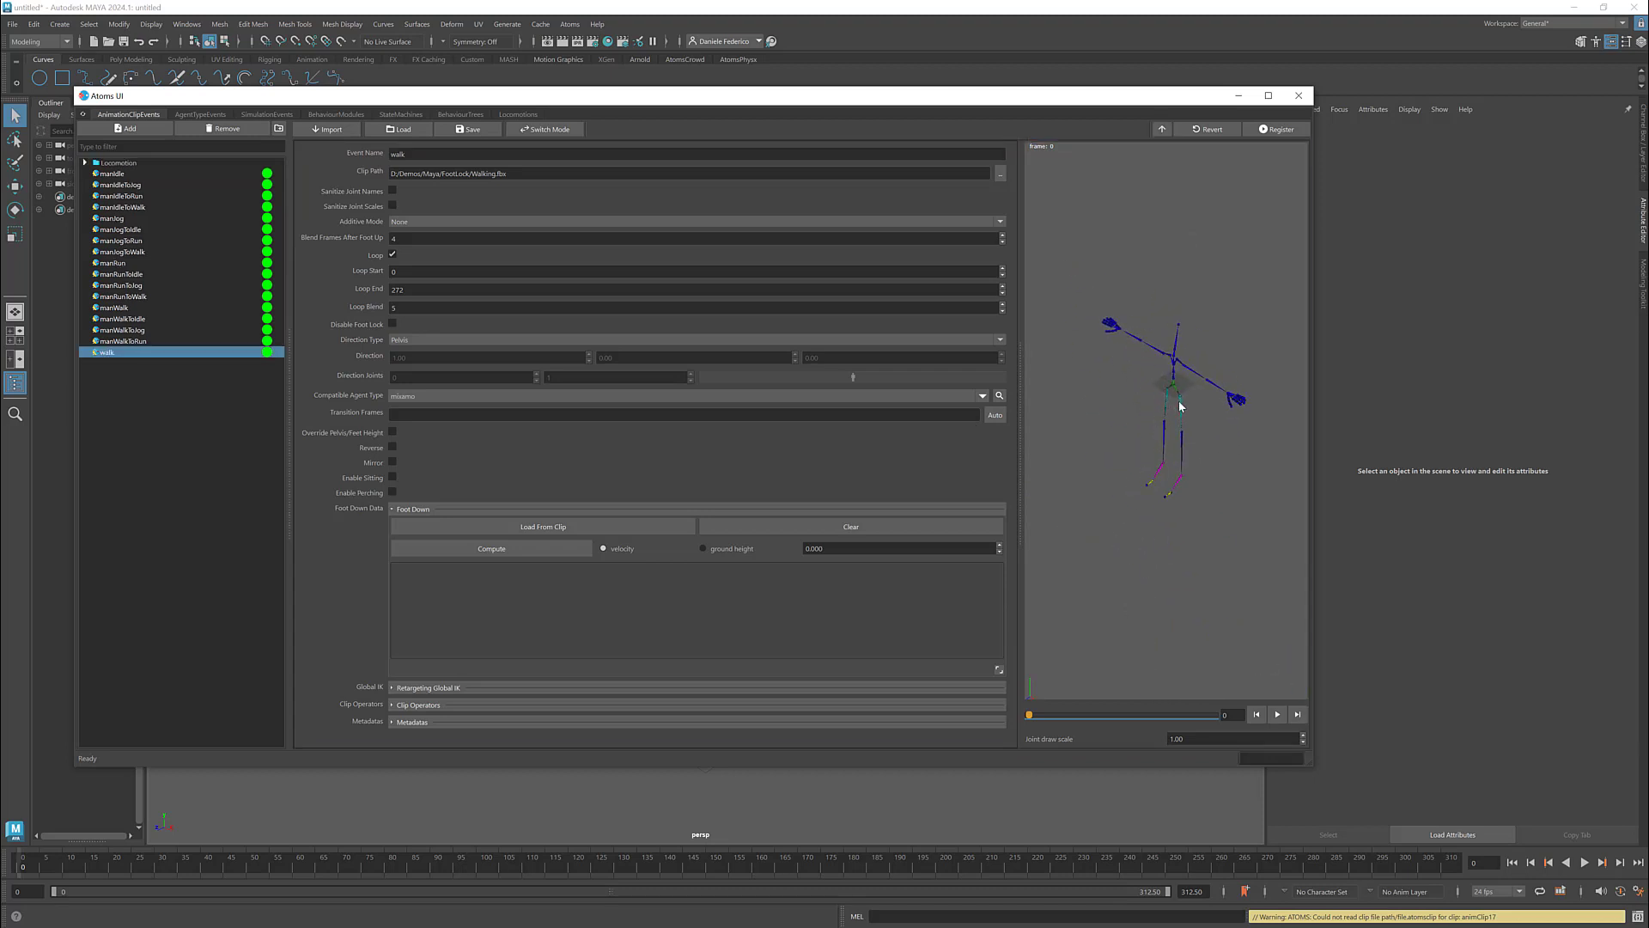
scroll(1179, 405, "up", 5)
middle_click_drag(1189, 318, 1182, 364, "alt")
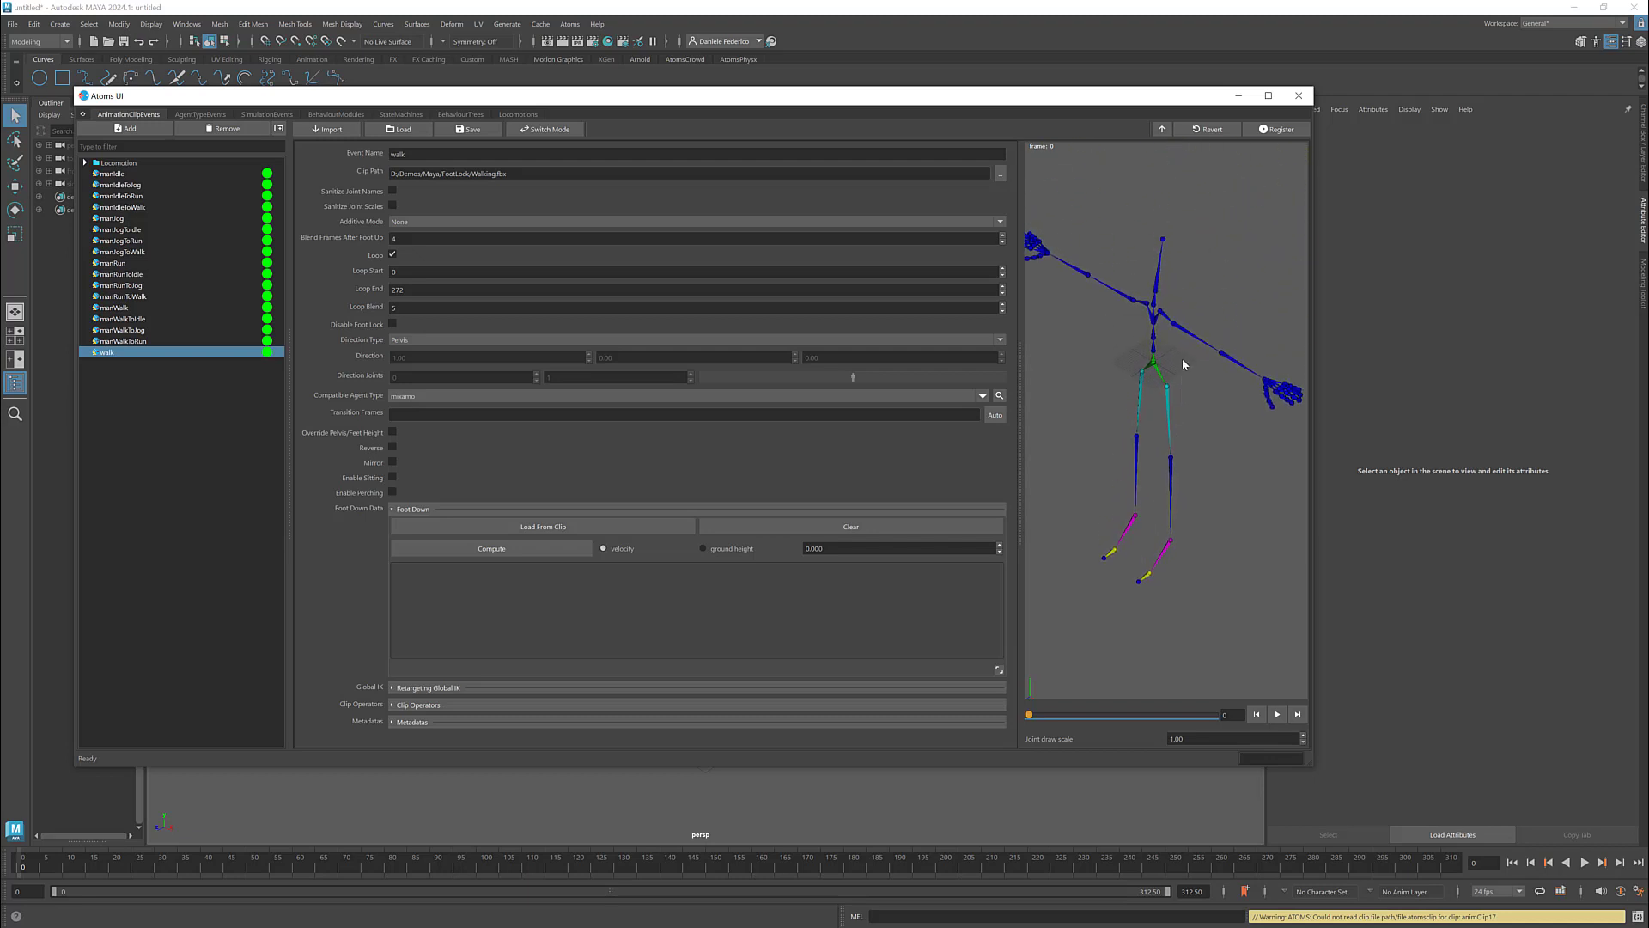
- Enable Sanitize Joint Names for the walk animation clip to match the mixamo agent type's setting
left_click(208, 115)
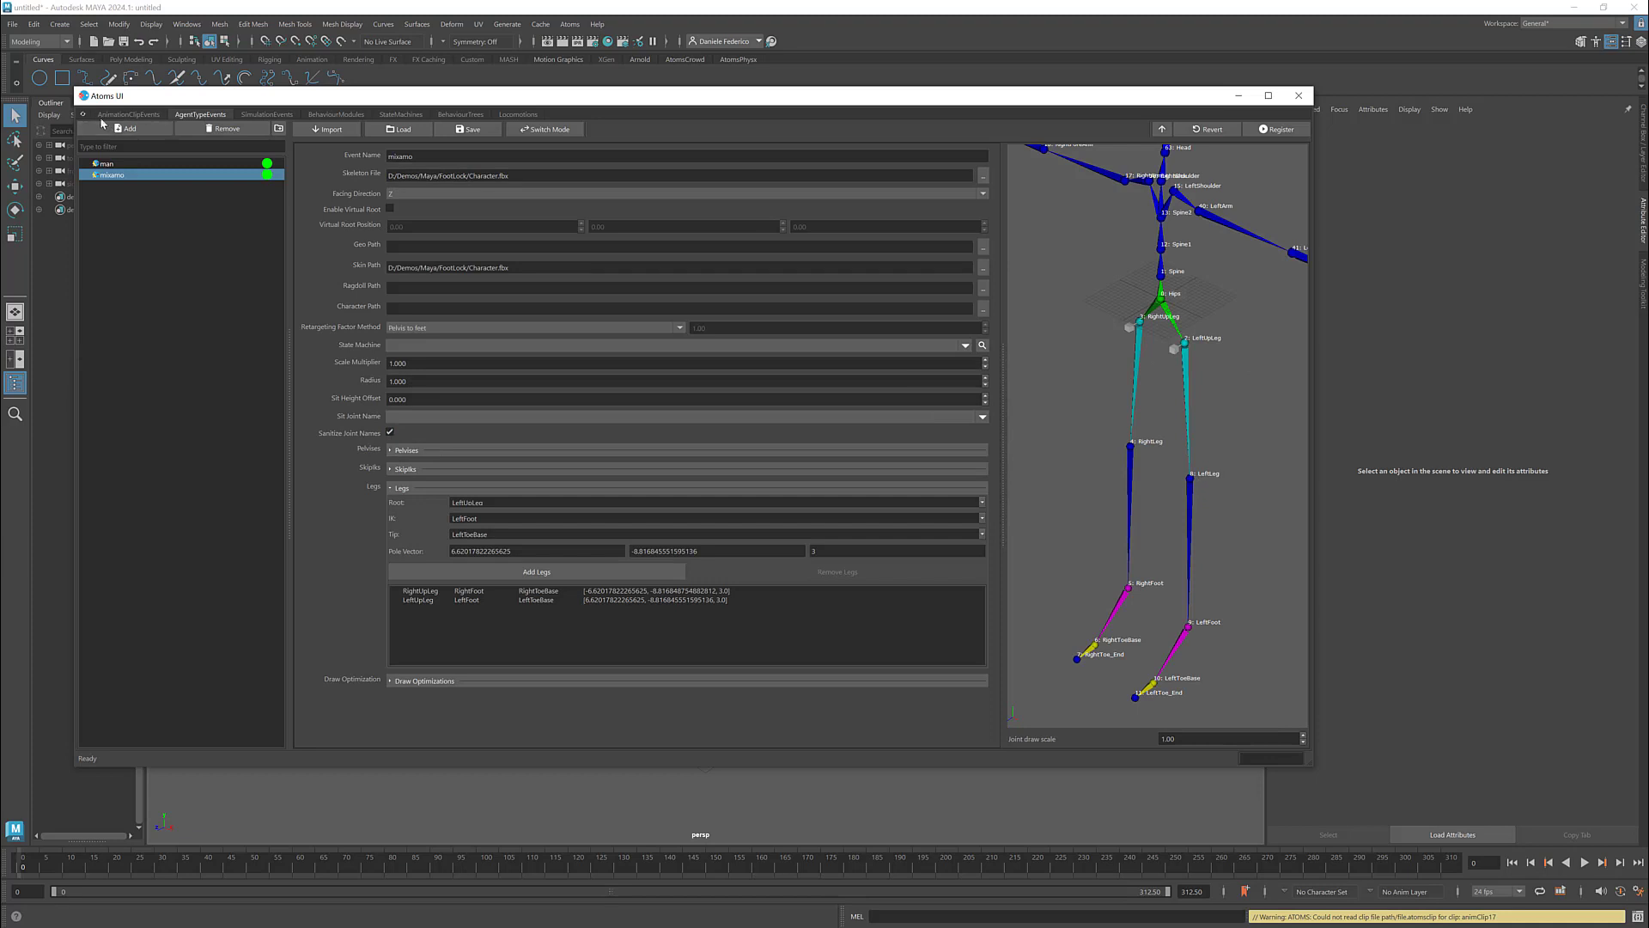
left_click(129, 115)
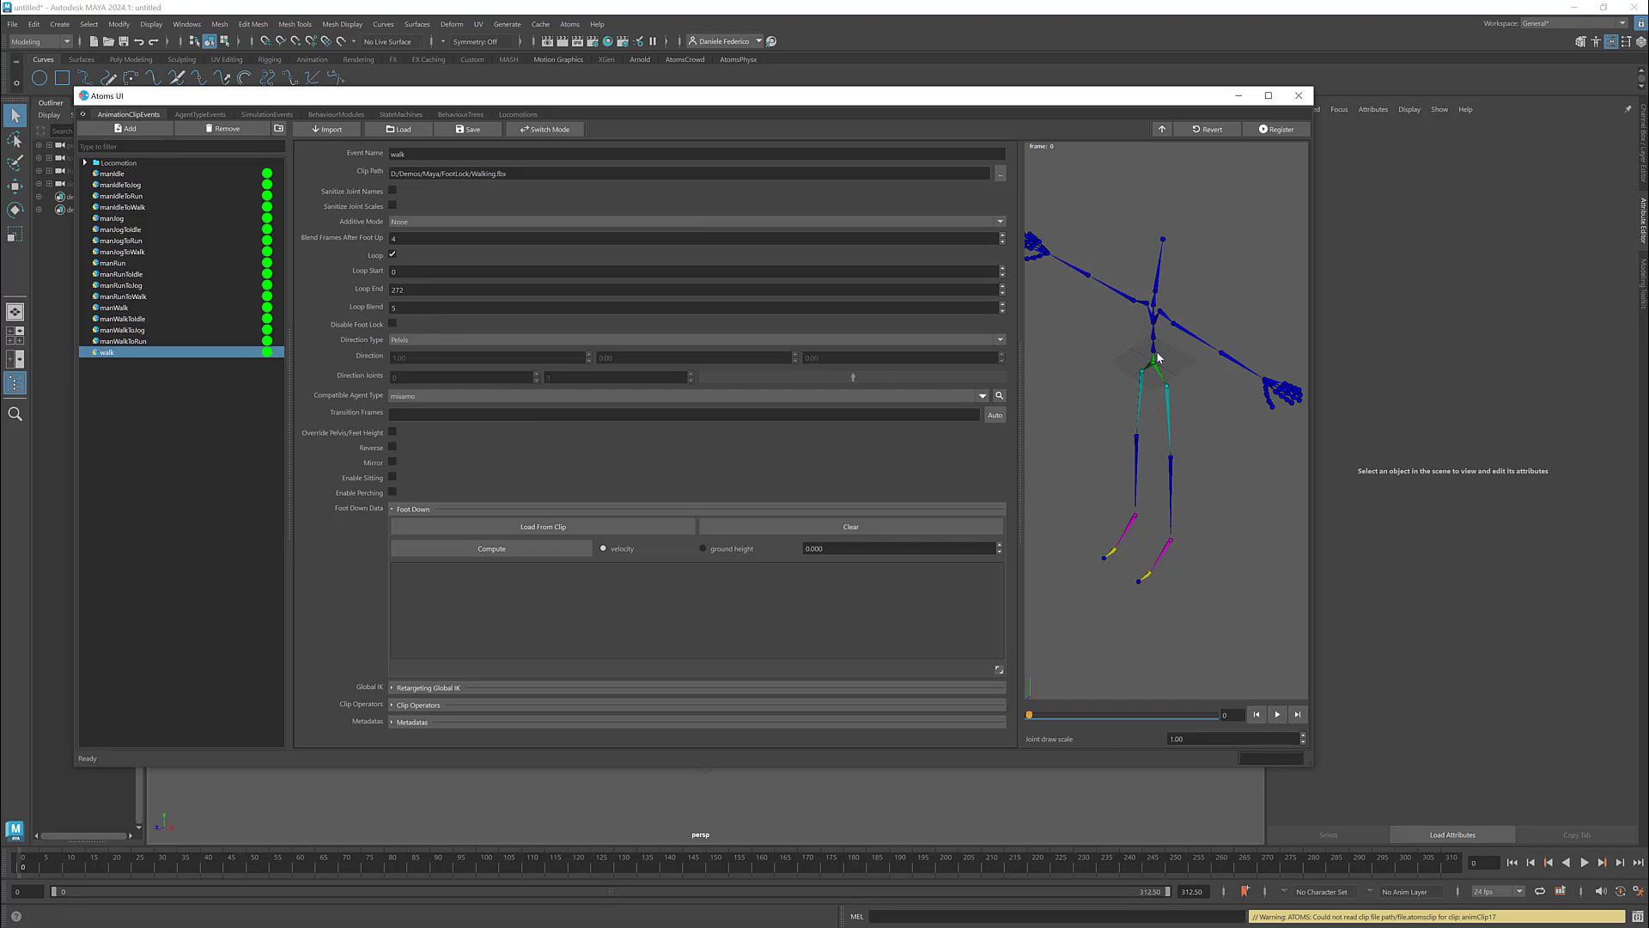
left_click(392, 190)
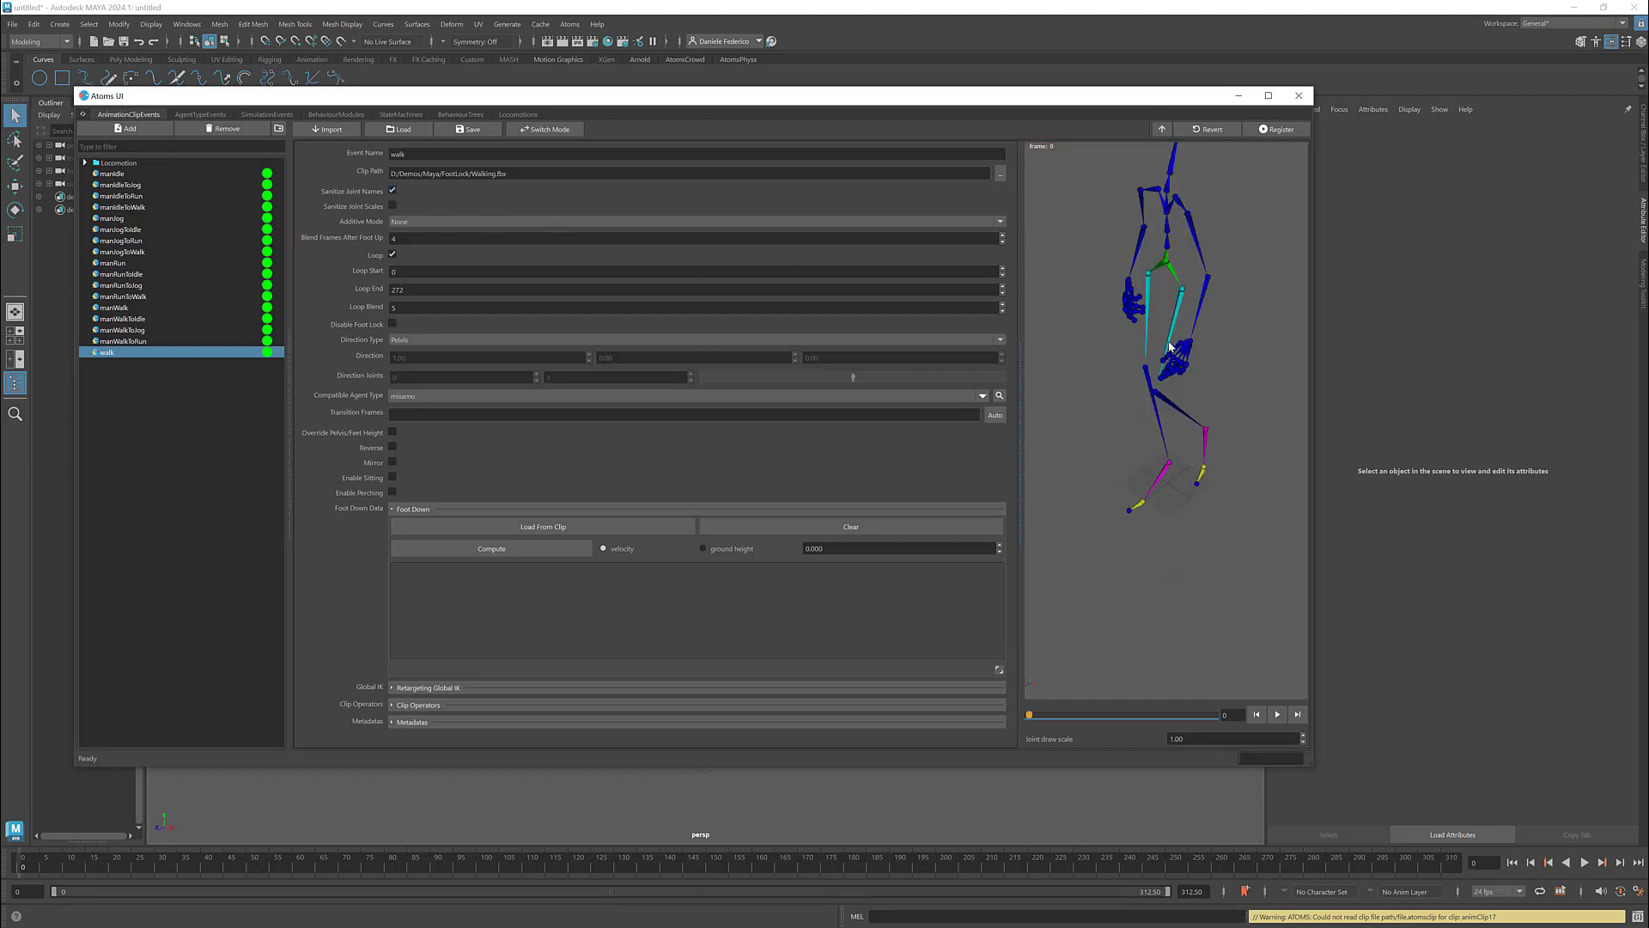
middle_click_drag(1187, 328, 1195, 407, "alt")
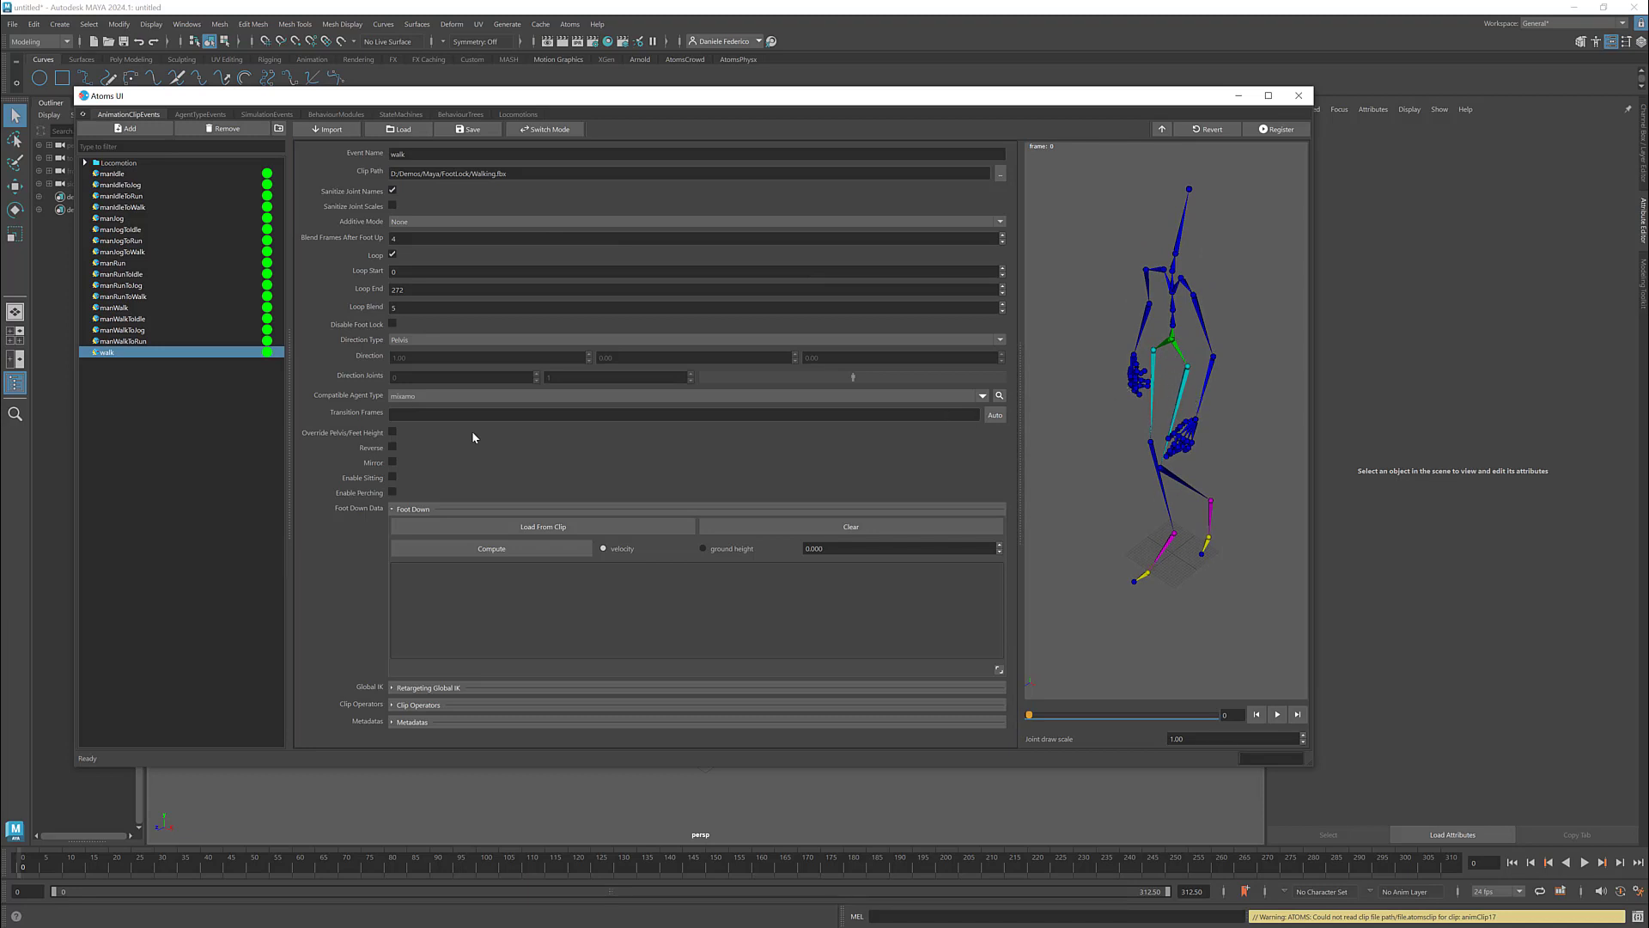
scroll(1171, 469, "down", 4)
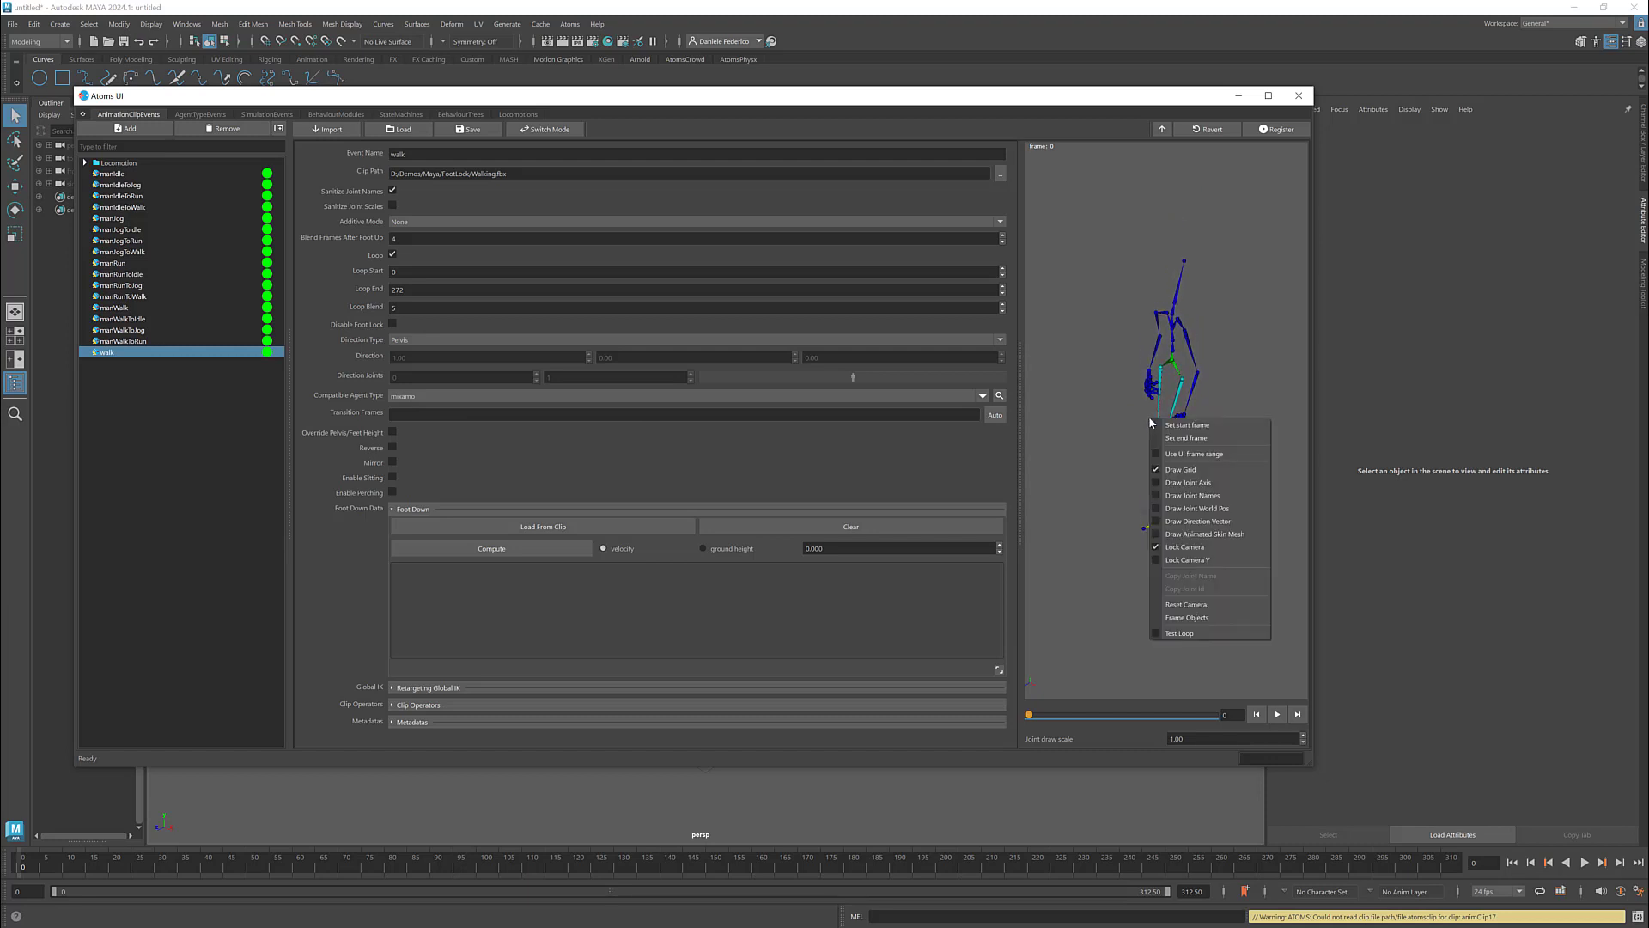
- Reset the clip preview's camera and frame the whole walk skeleton
right_click(1150, 420)
left_click(1185, 604)
scroll(1199, 482, "down", 5)
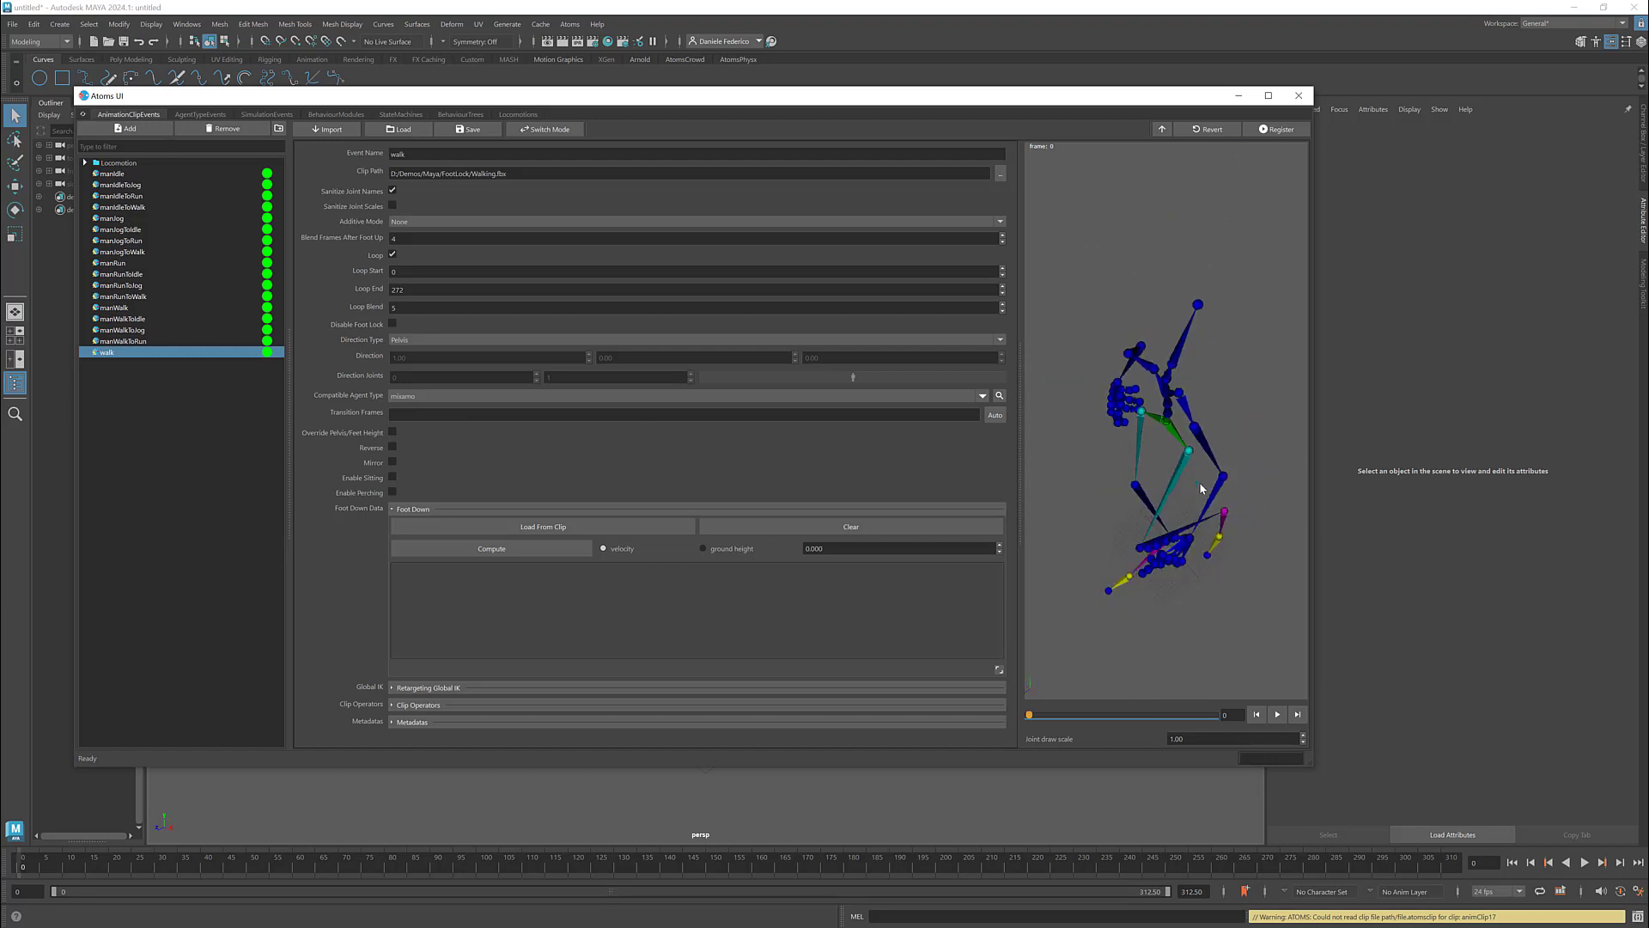
left_click_drag(1201, 482, 1191, 442)
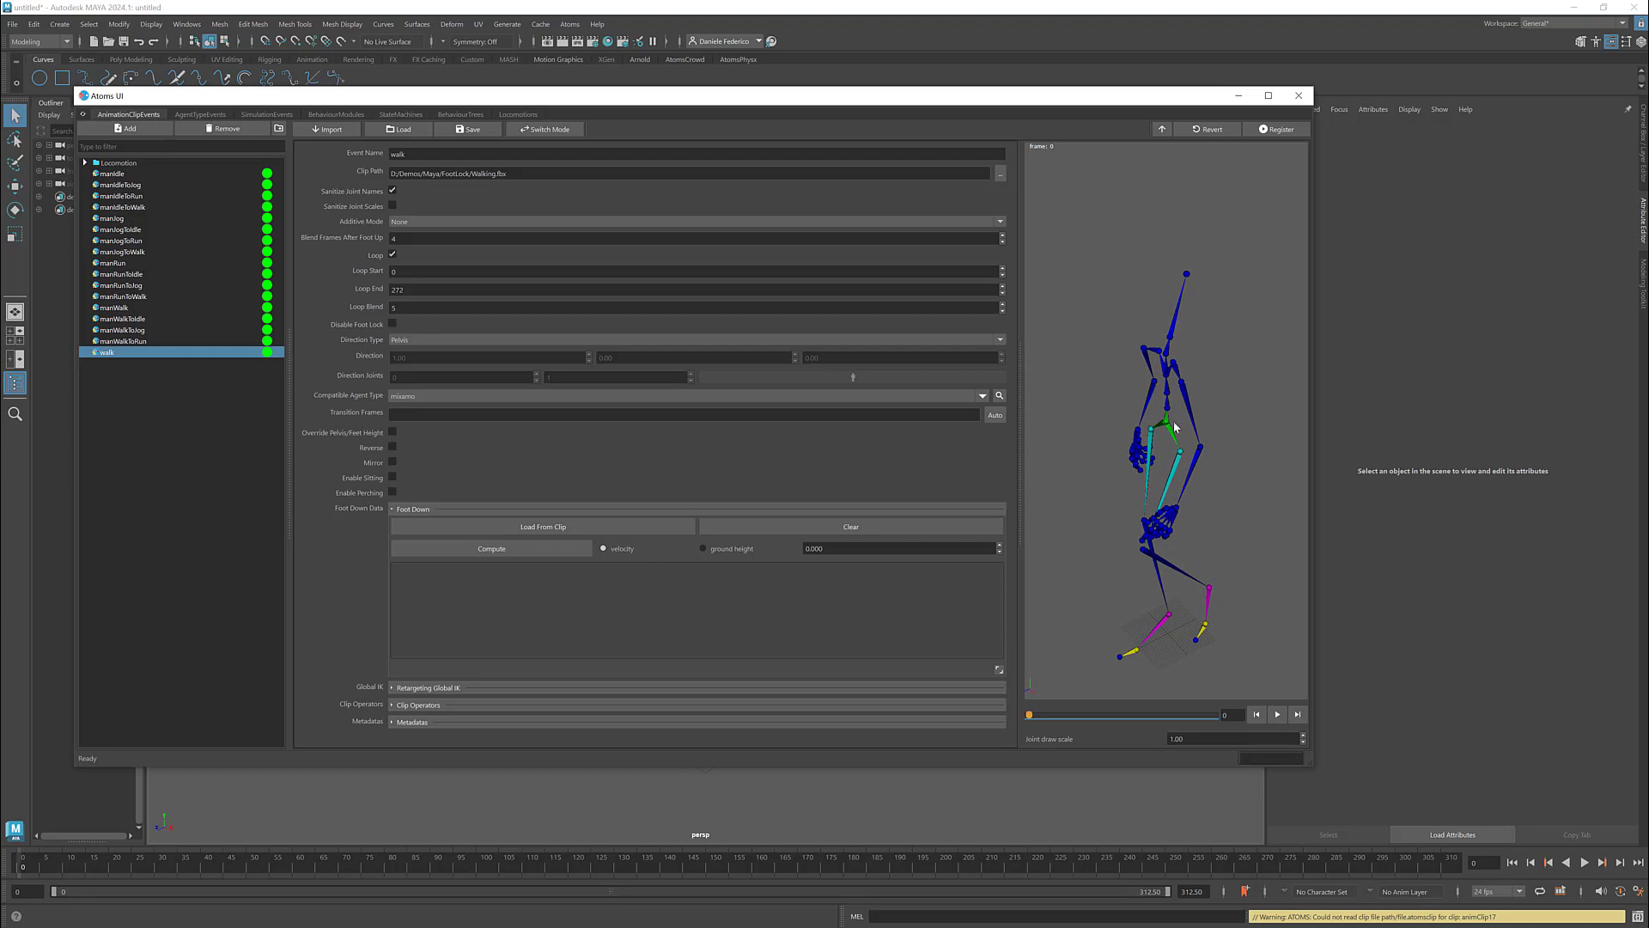
- Enable Override Pelvis/Foot Height for the walk clip and register it, checking the feet against the preview grid
left_click(392, 431)
left_click_drag(1179, 588, 1163, 554, "alt")
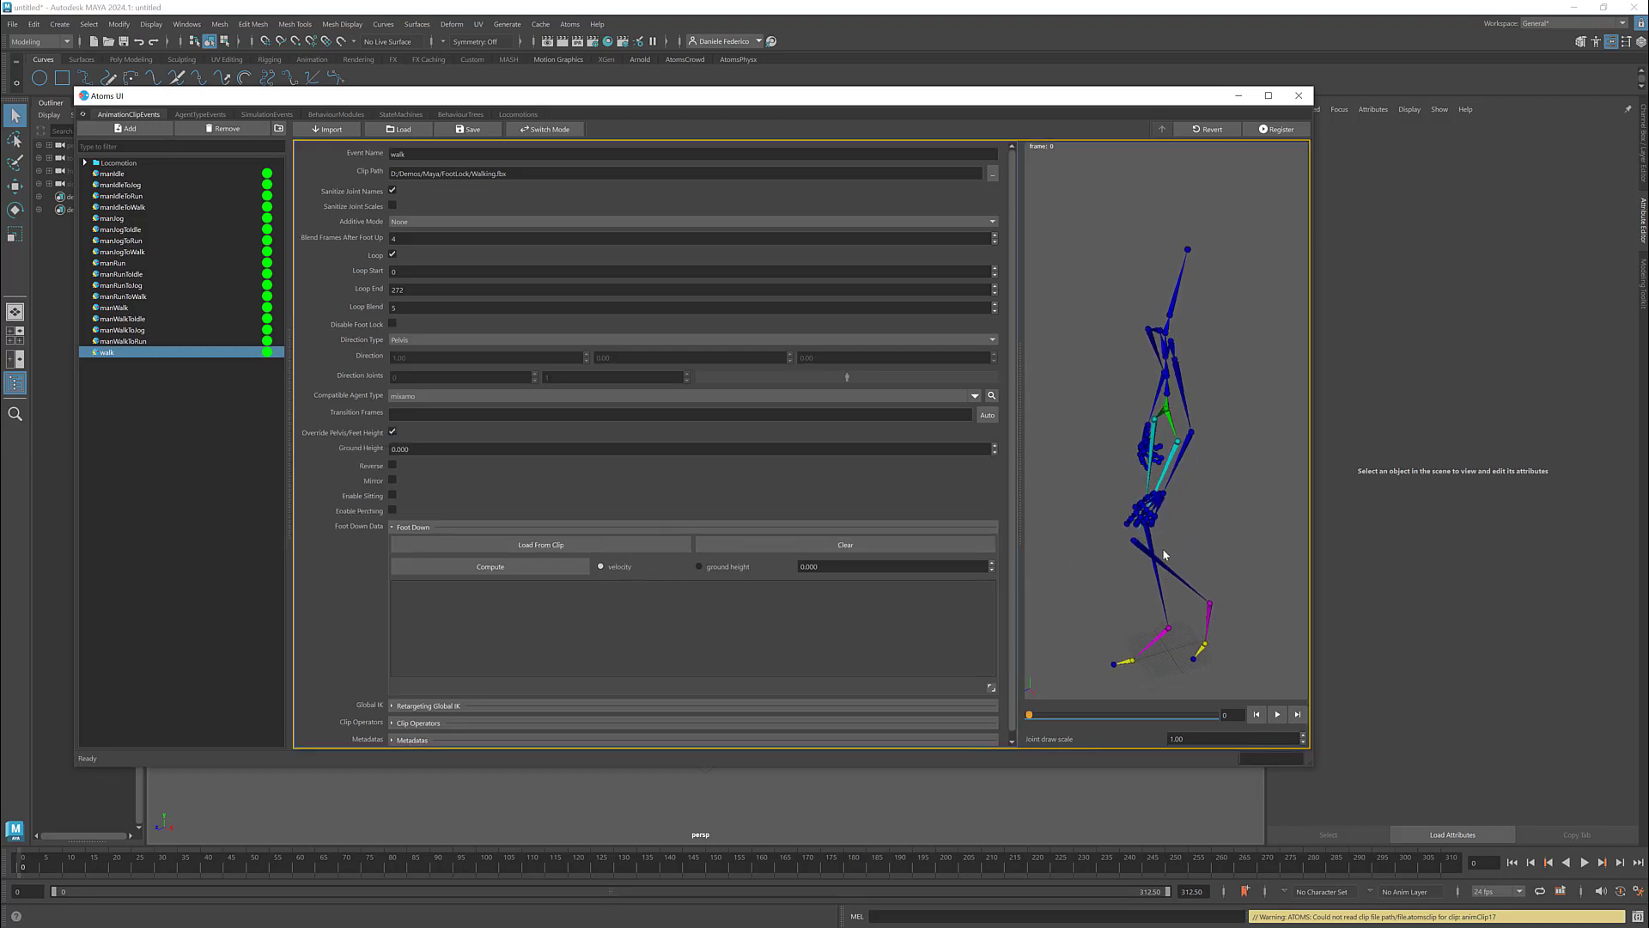
middle_click_drag(1162, 554, 1158, 513, "alt")
left_click_drag(1158, 514, 1127, 446, "alt")
middle_click_drag(1127, 447, 1164, 508, "alt")
left_click_drag(1164, 508, 1156, 487, "alt")
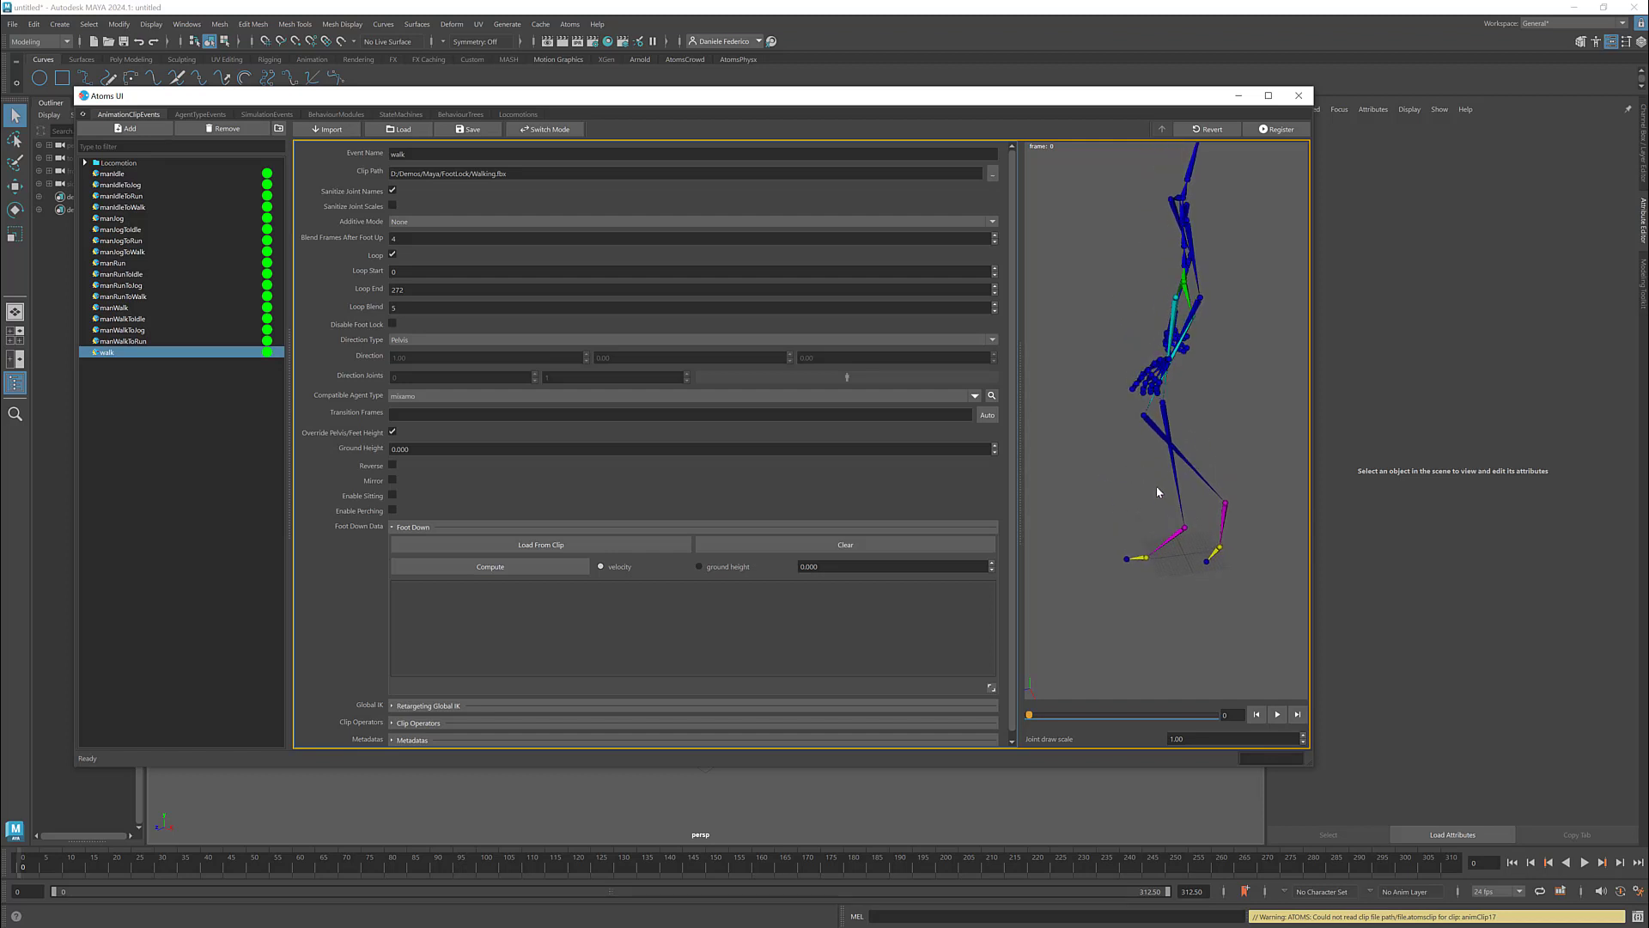
middle_click_drag(1156, 486, 1161, 533, "alt")
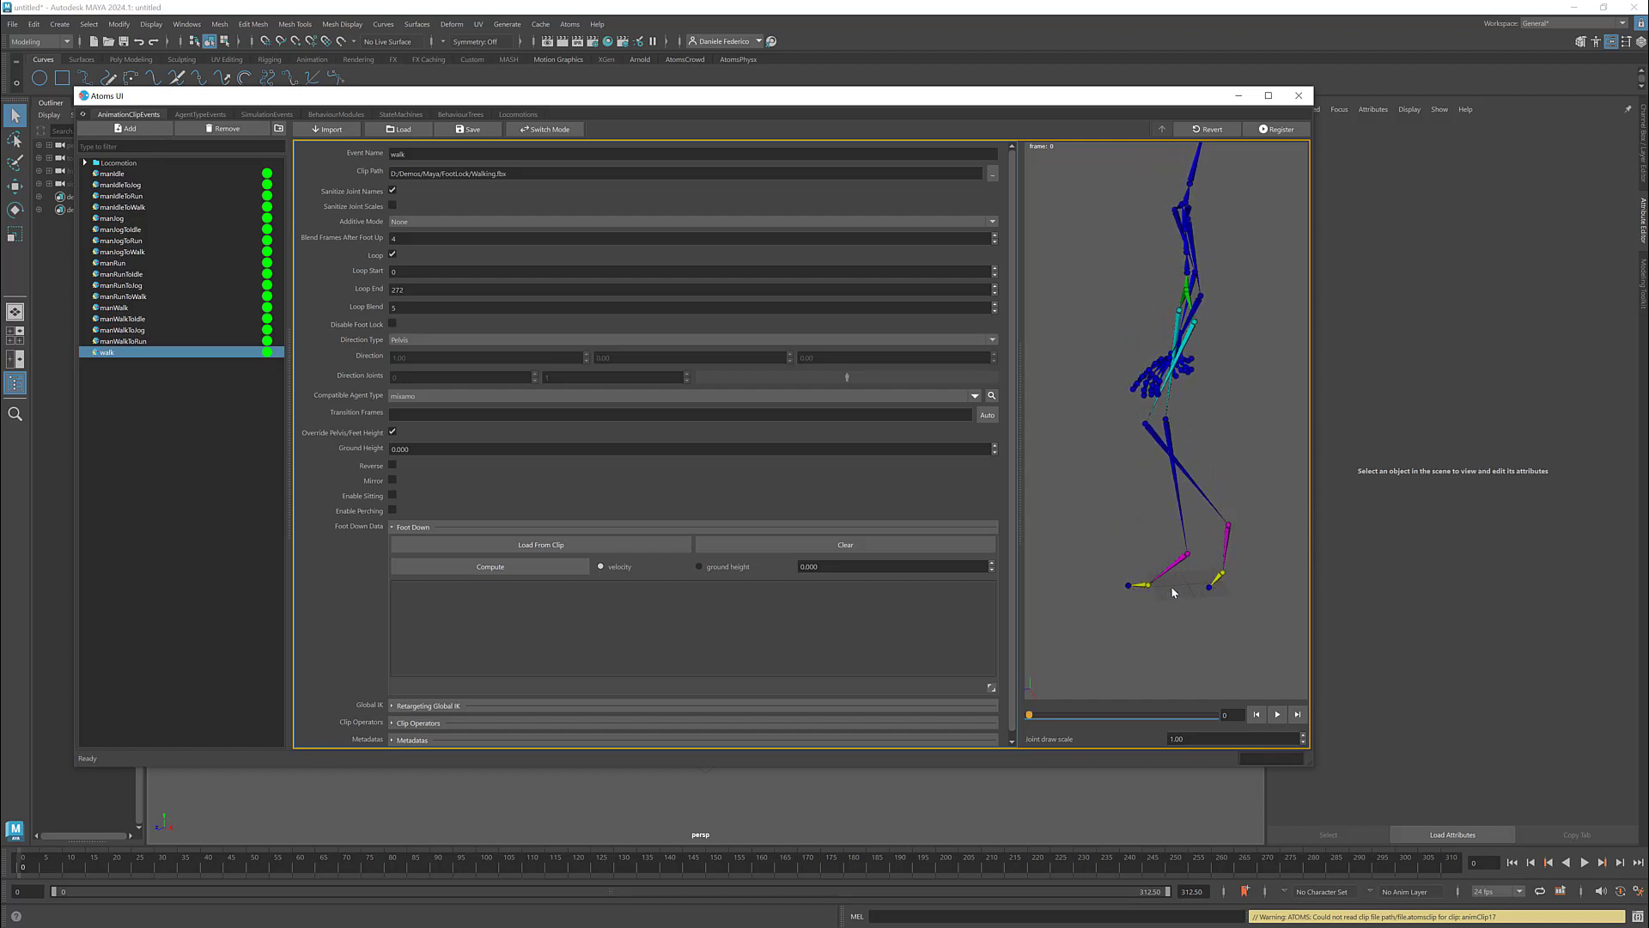
left_click_drag(1171, 586, 1166, 591, "alt")
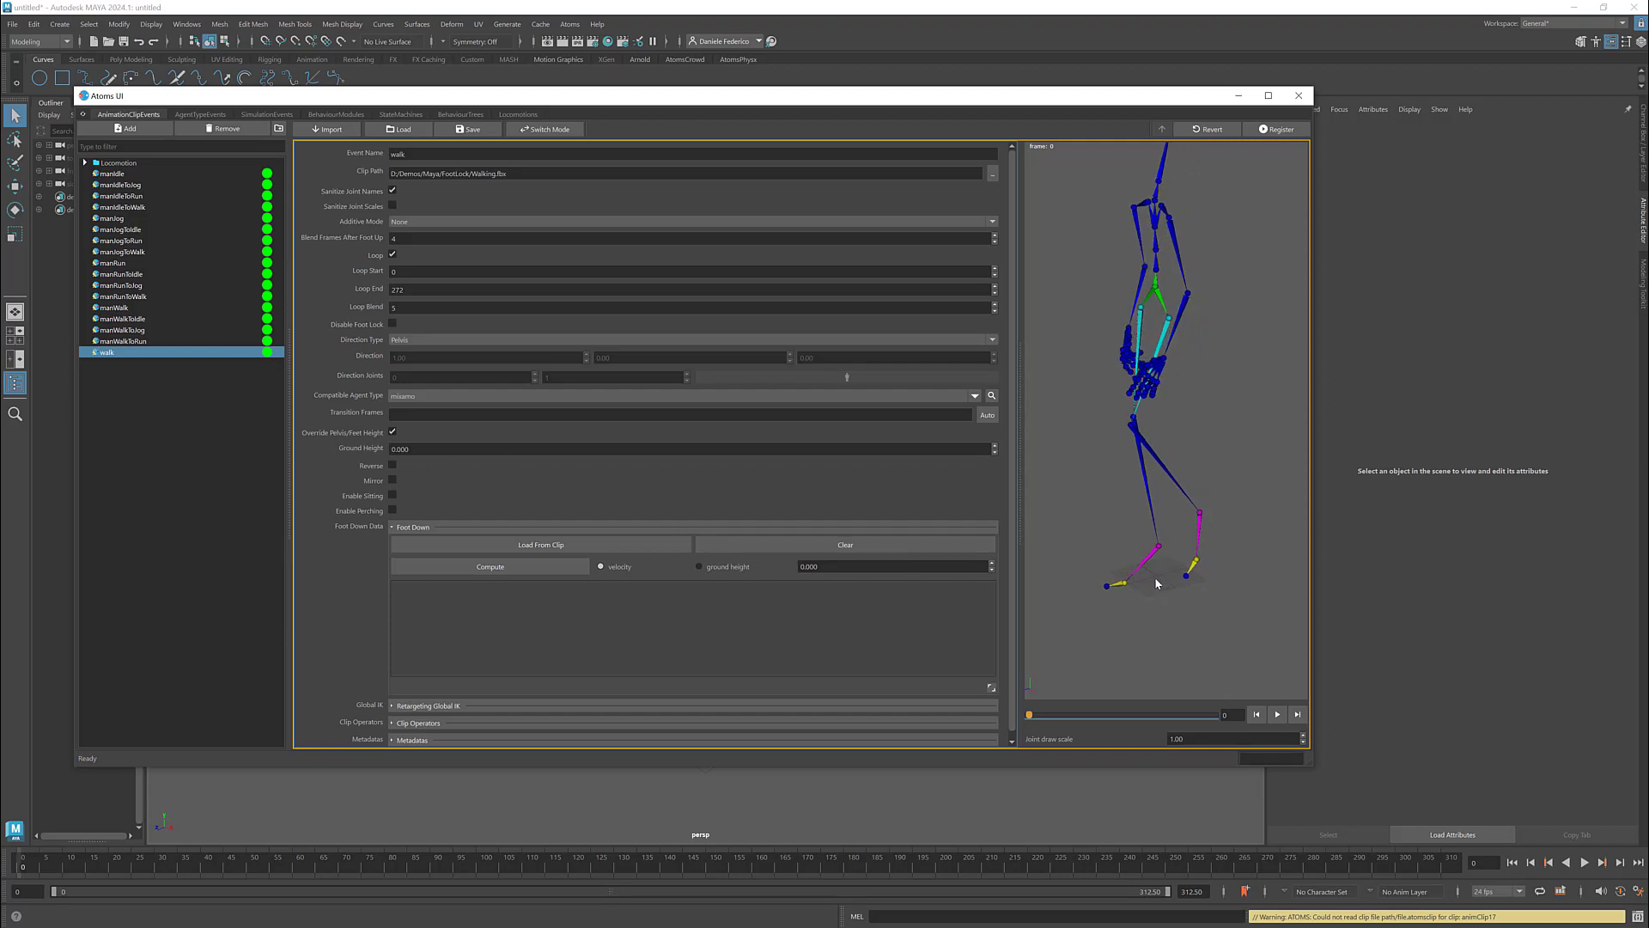
key("ctrl+r")
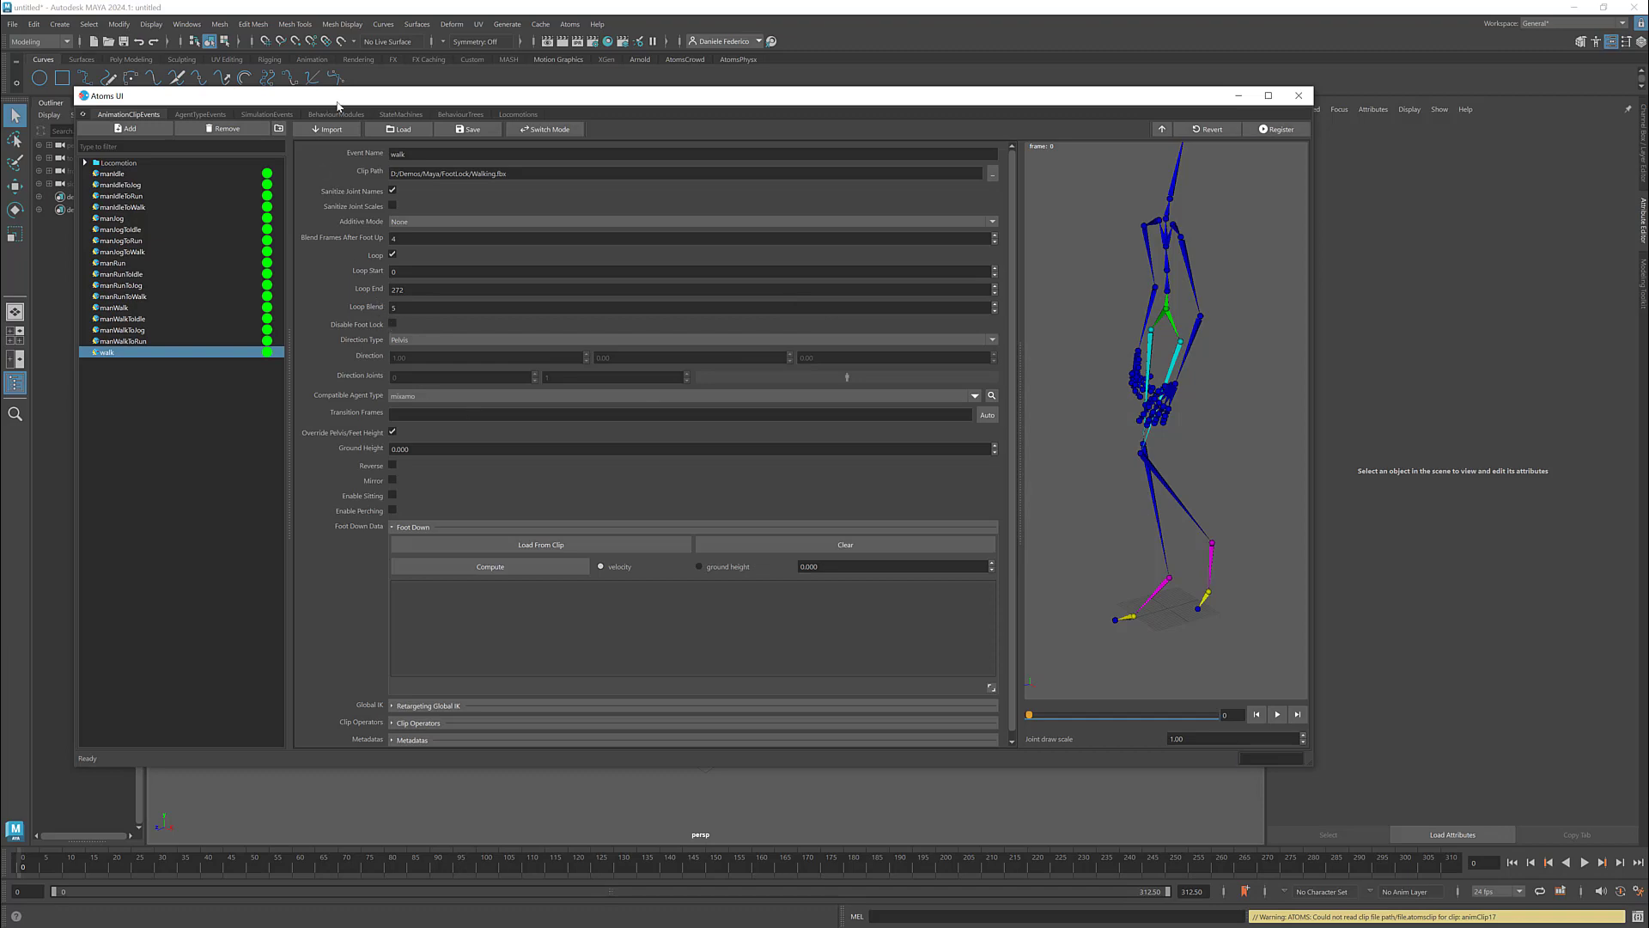
- Create an agent group in the scene and add the gridLayout and clipReader behaviour modules to it
left_click_drag(336, 101, 1648, 89)
left_click(607, 41)
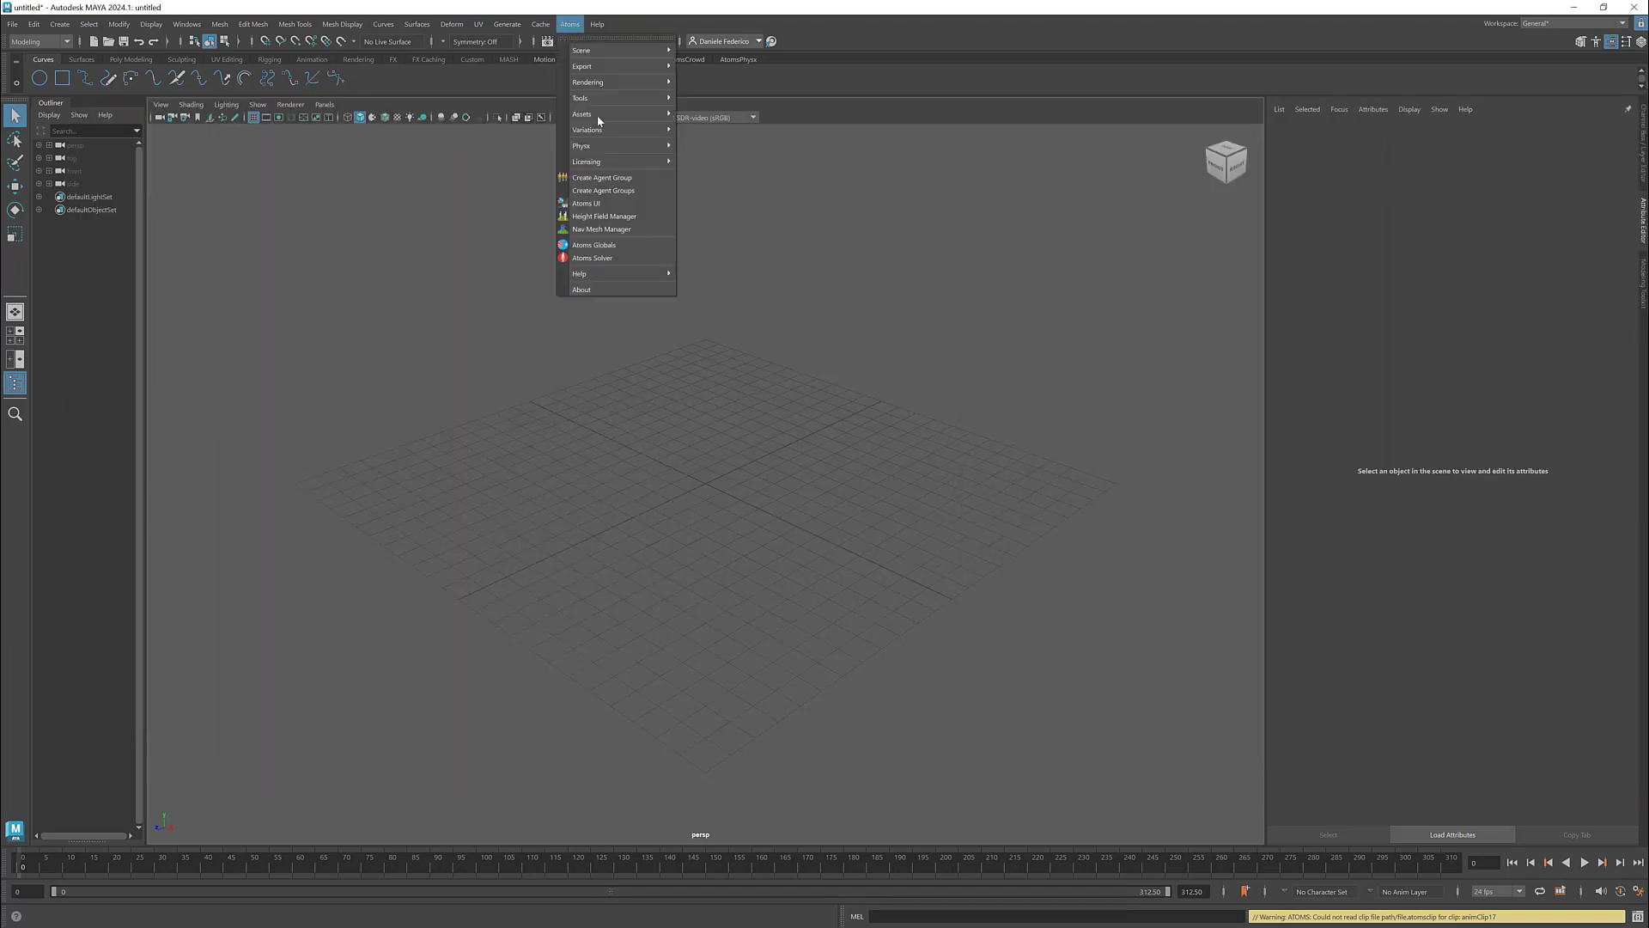
left_click(622, 178)
left_click(1347, 343)
type("gridLayout")
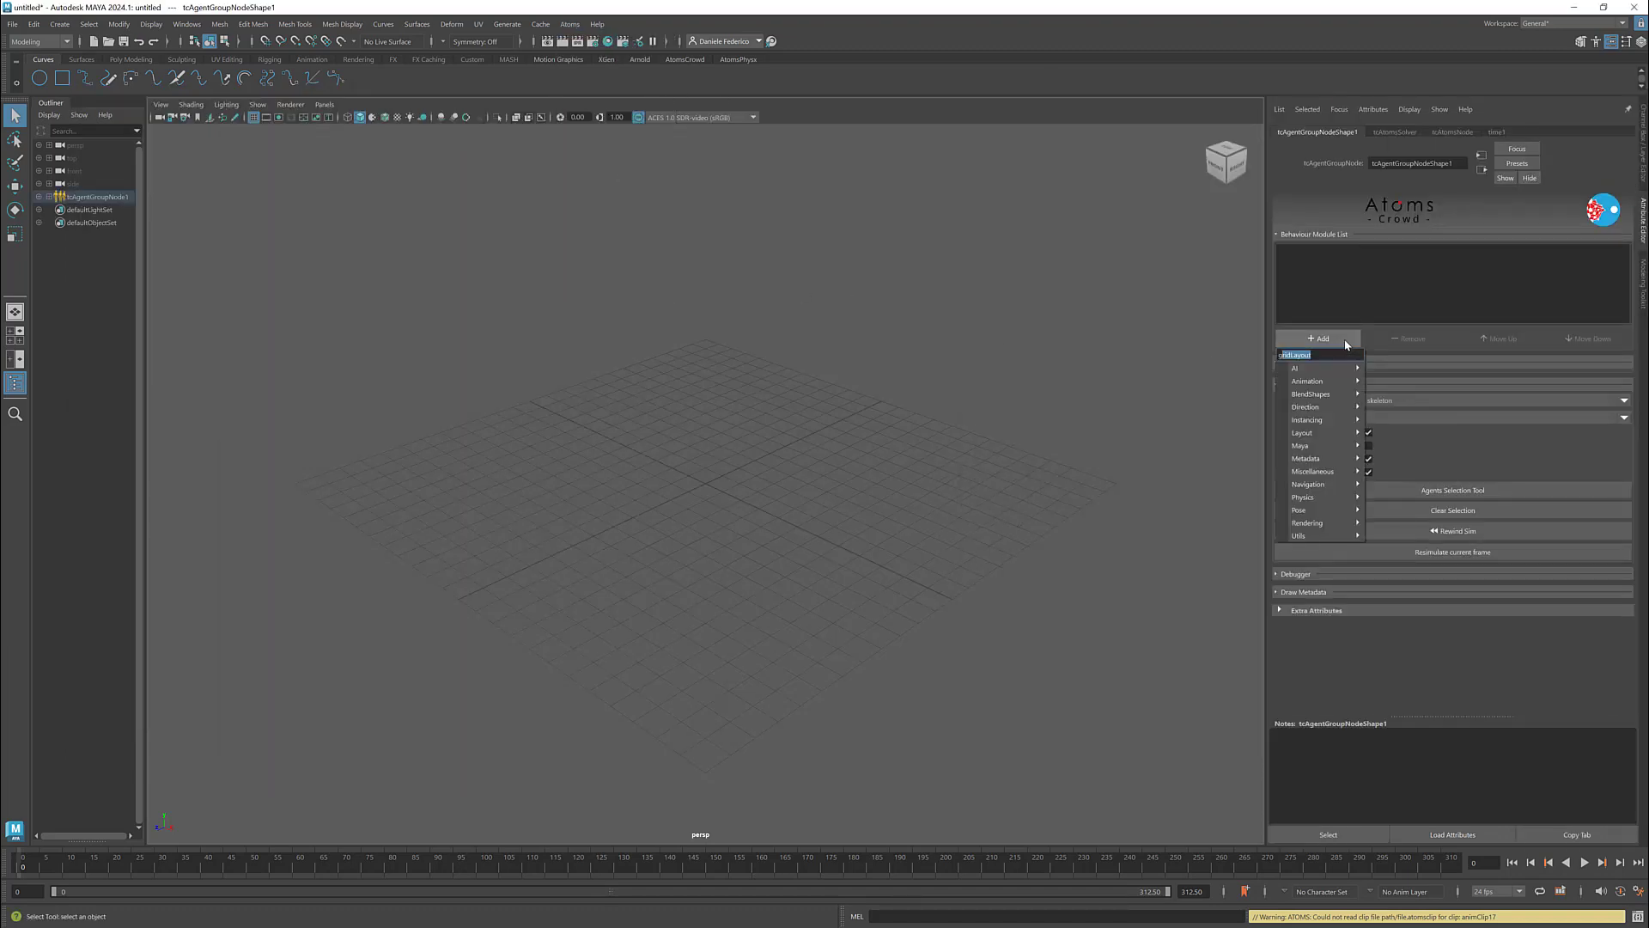
key("Return")
left_click(1346, 343)
type("clipReader")
key("Return")
scroll(988, 433, "down", 5)
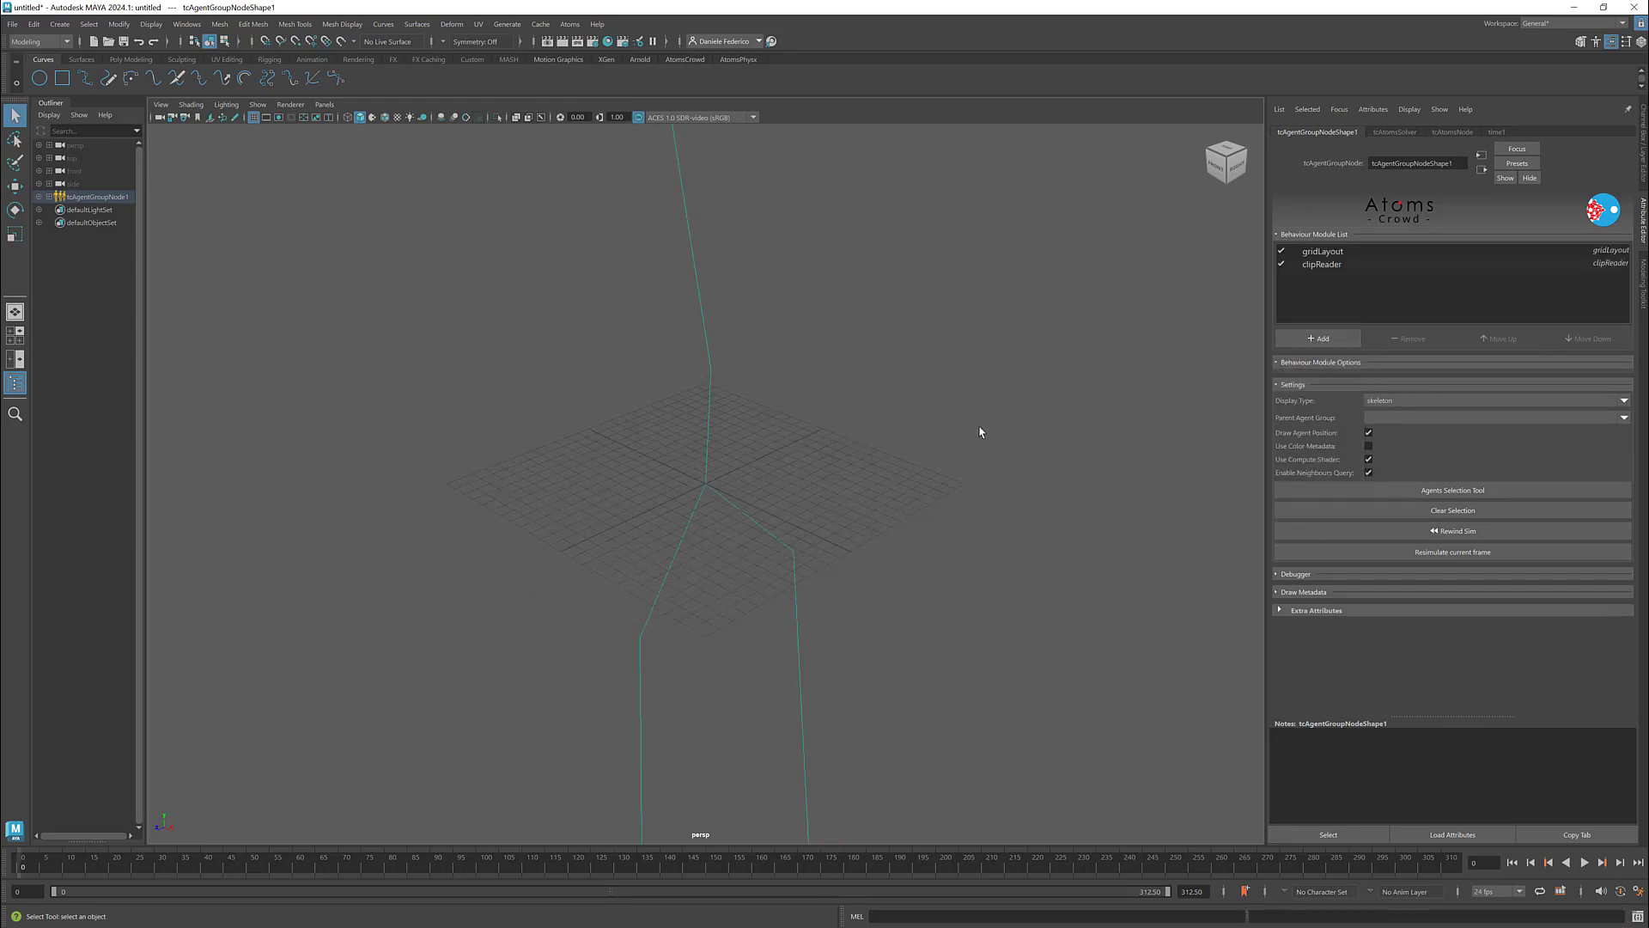
- Set the gridLayout module's agent type to mixamo
scroll(977, 435, "down", 3)
left_click(1323, 251)
left_click(1362, 364)
left_click(1583, 392)
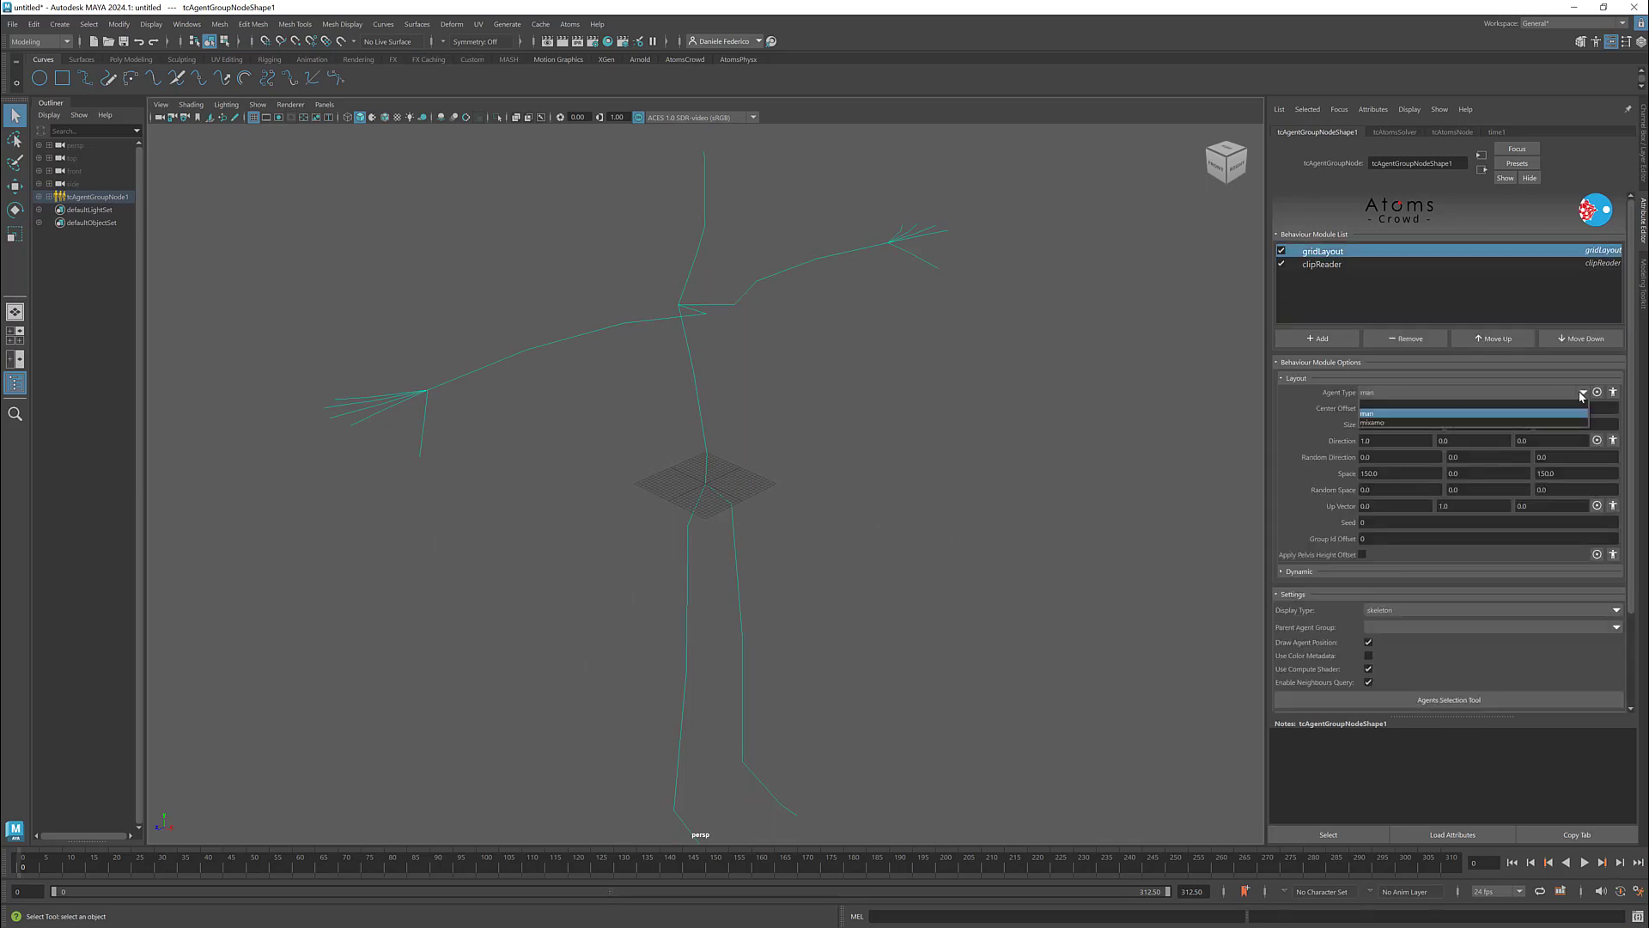
left_click(1509, 422)
- Set the clipReader module's clip name to walk
left_click(1338, 269)
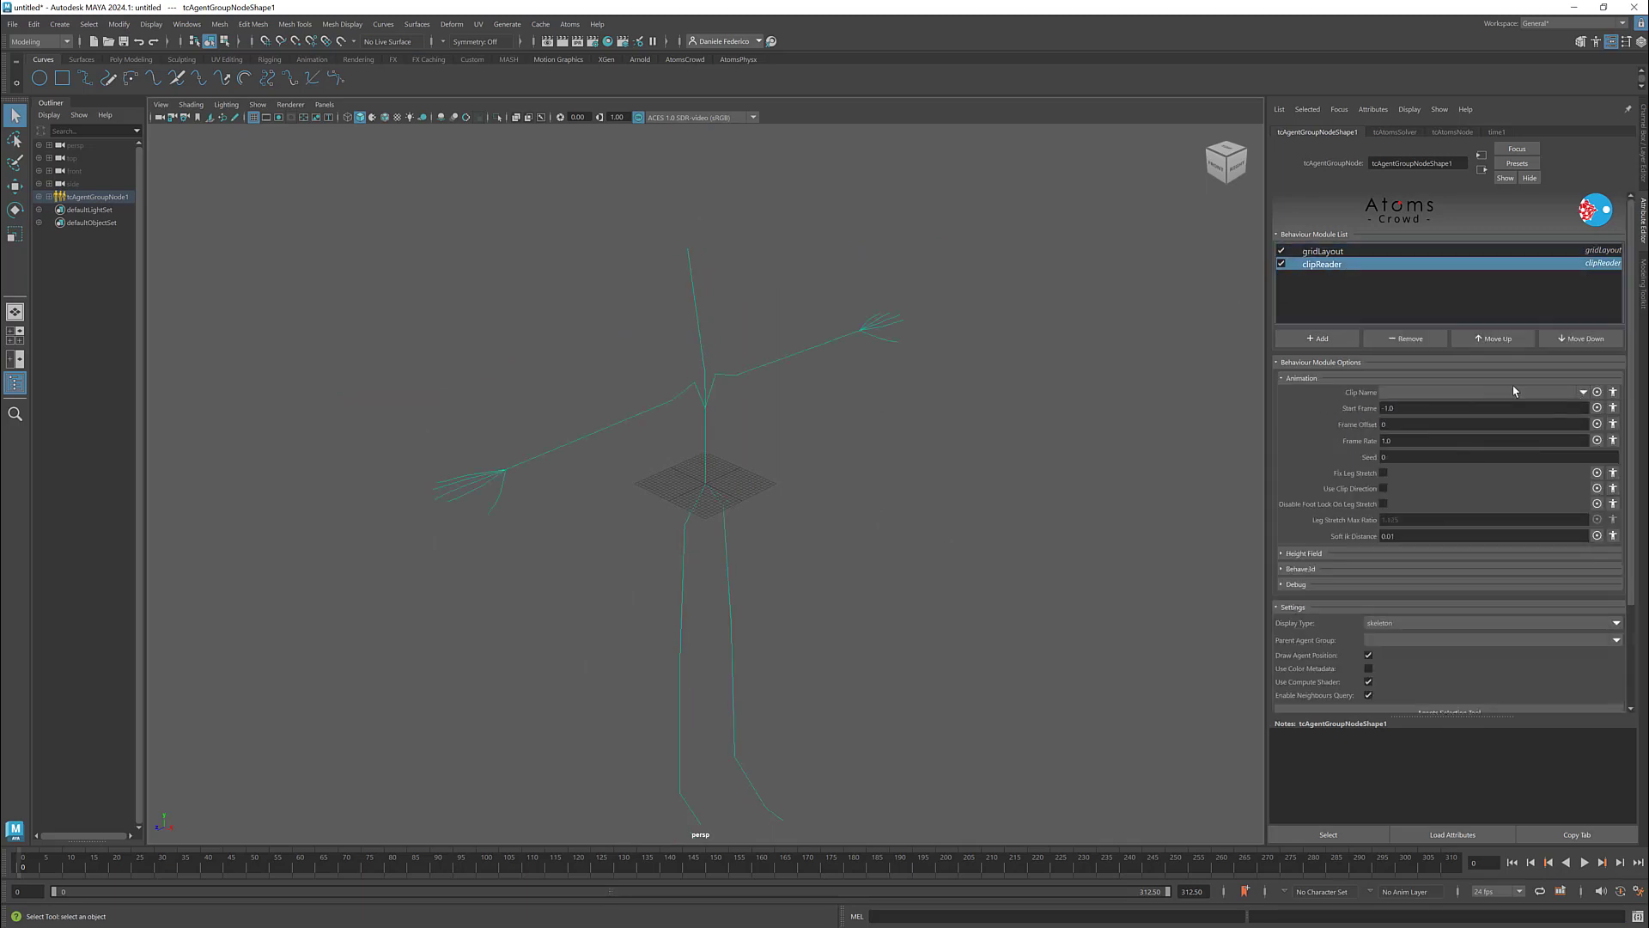
left_click(1583, 391)
left_click(1458, 404)
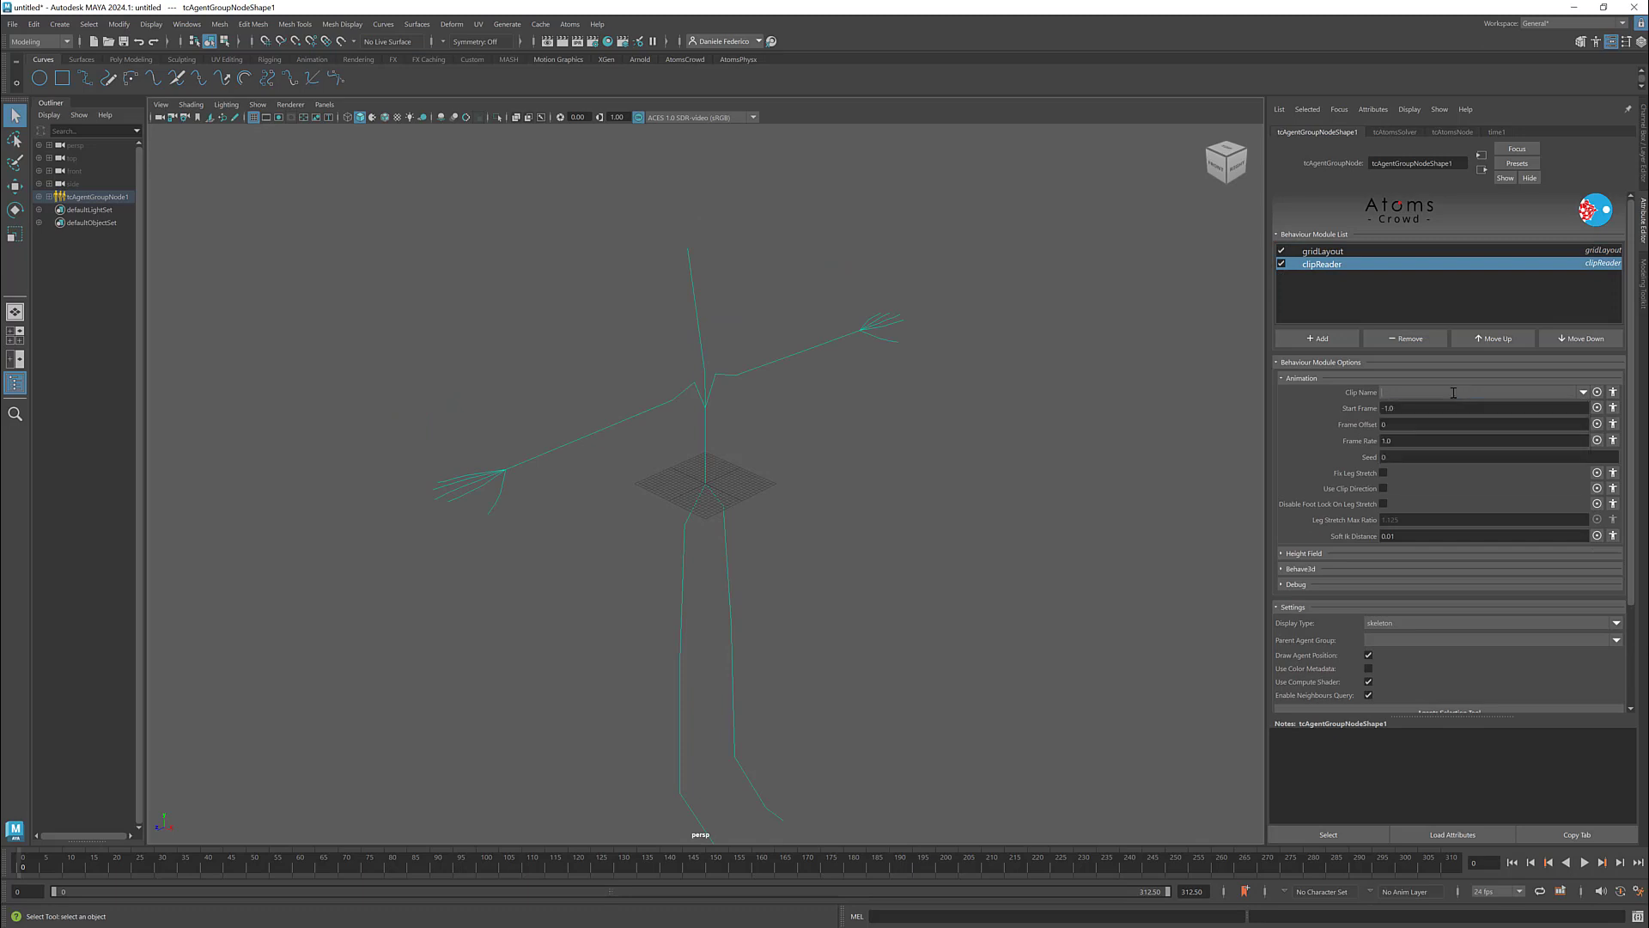
key("BackSpace")
type("k")
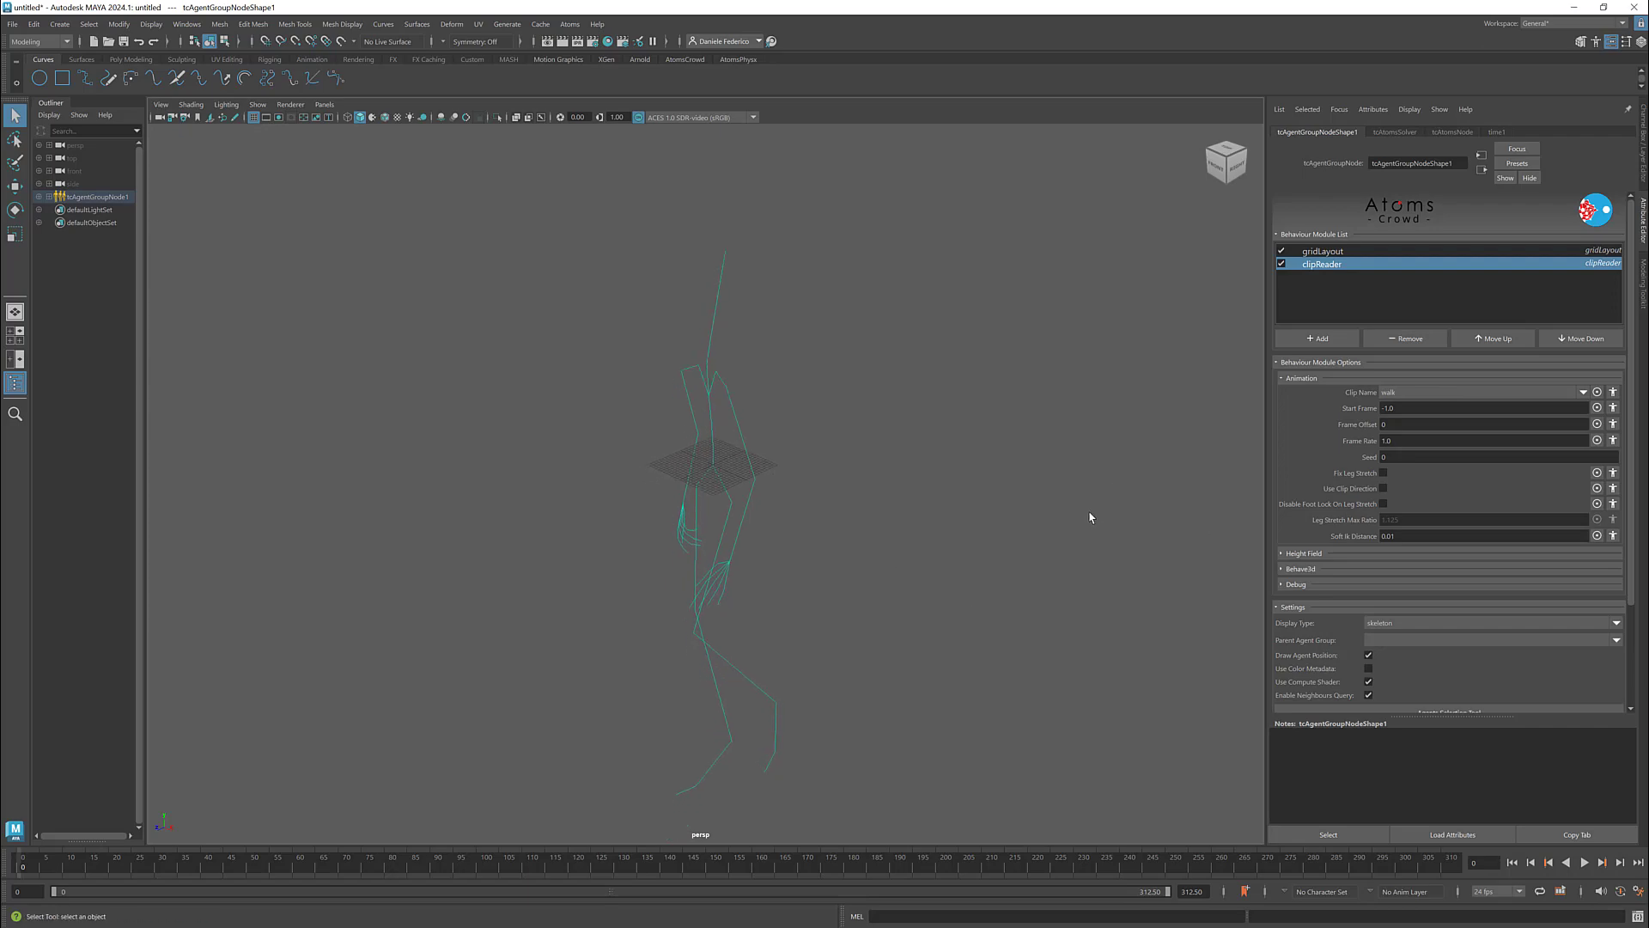
- Bring back the Atoms UI window and set the walk clip's direction type to Static with direction 0, 0, 1
left_click_drag(1648, 92, 206, 106)
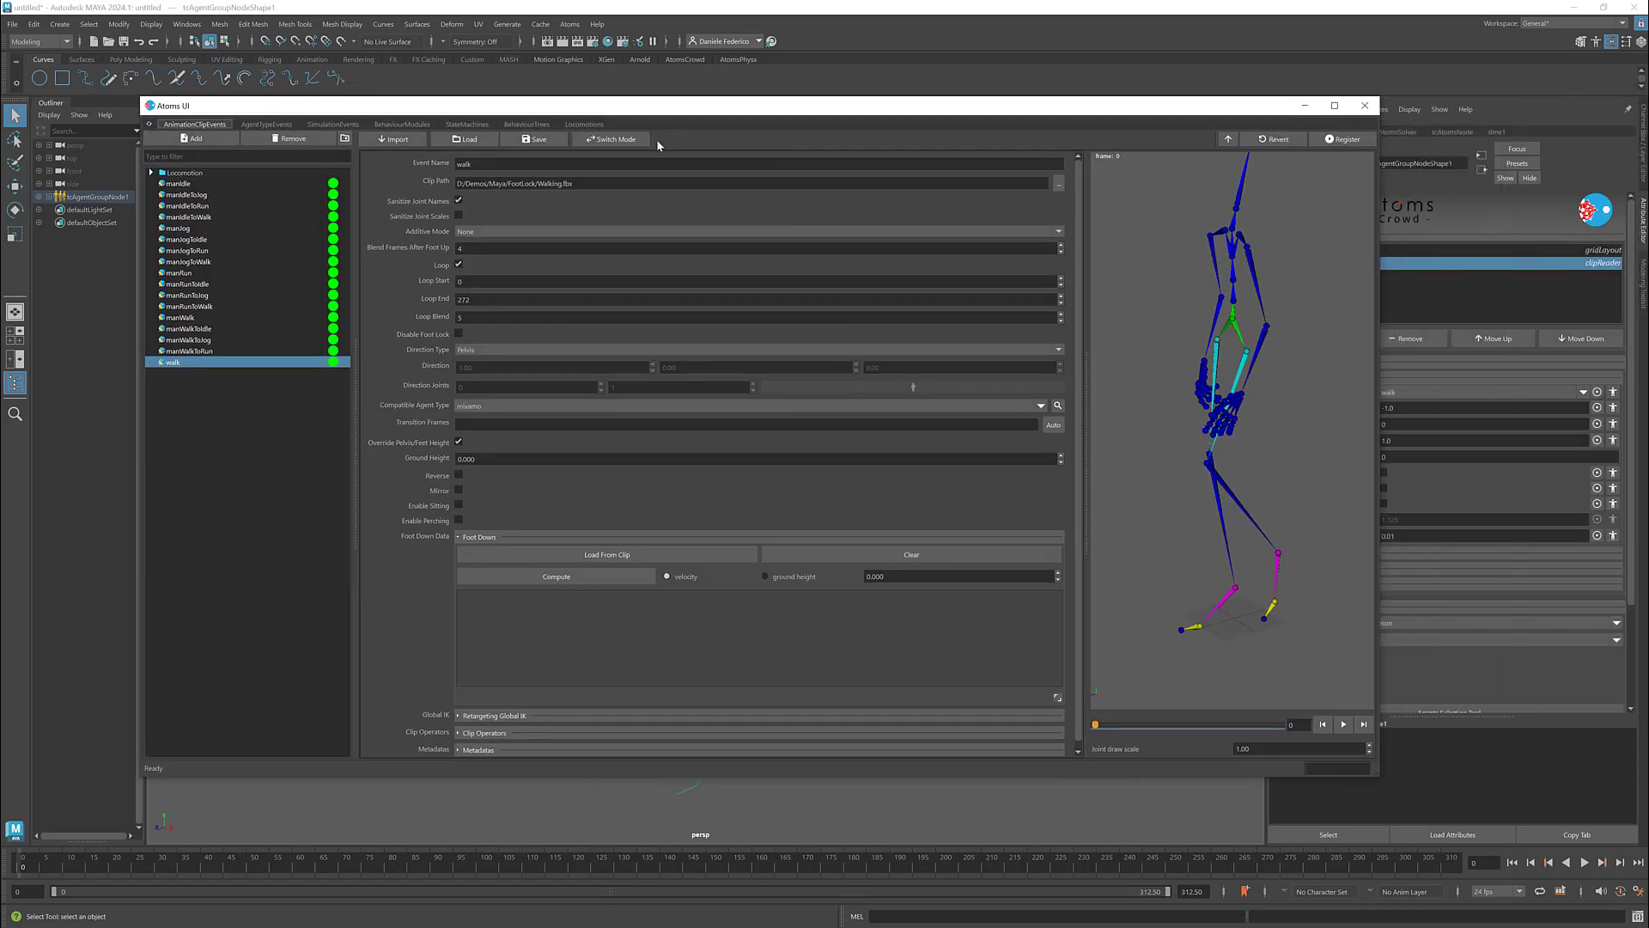
left_click(1055, 352)
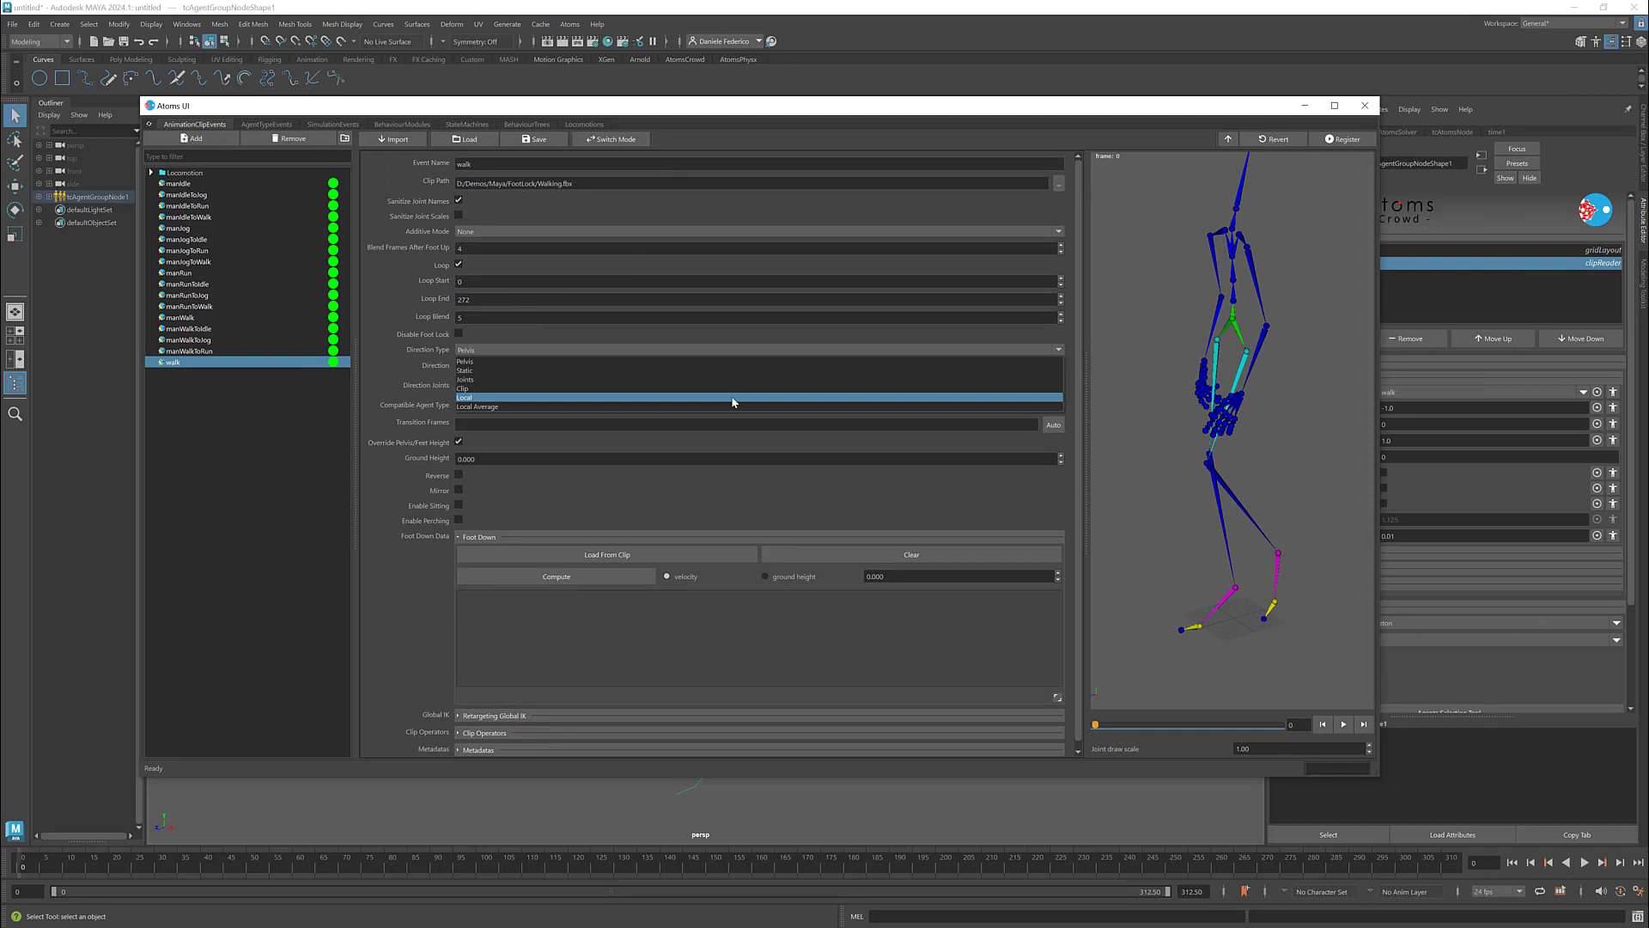
left_click(687, 397)
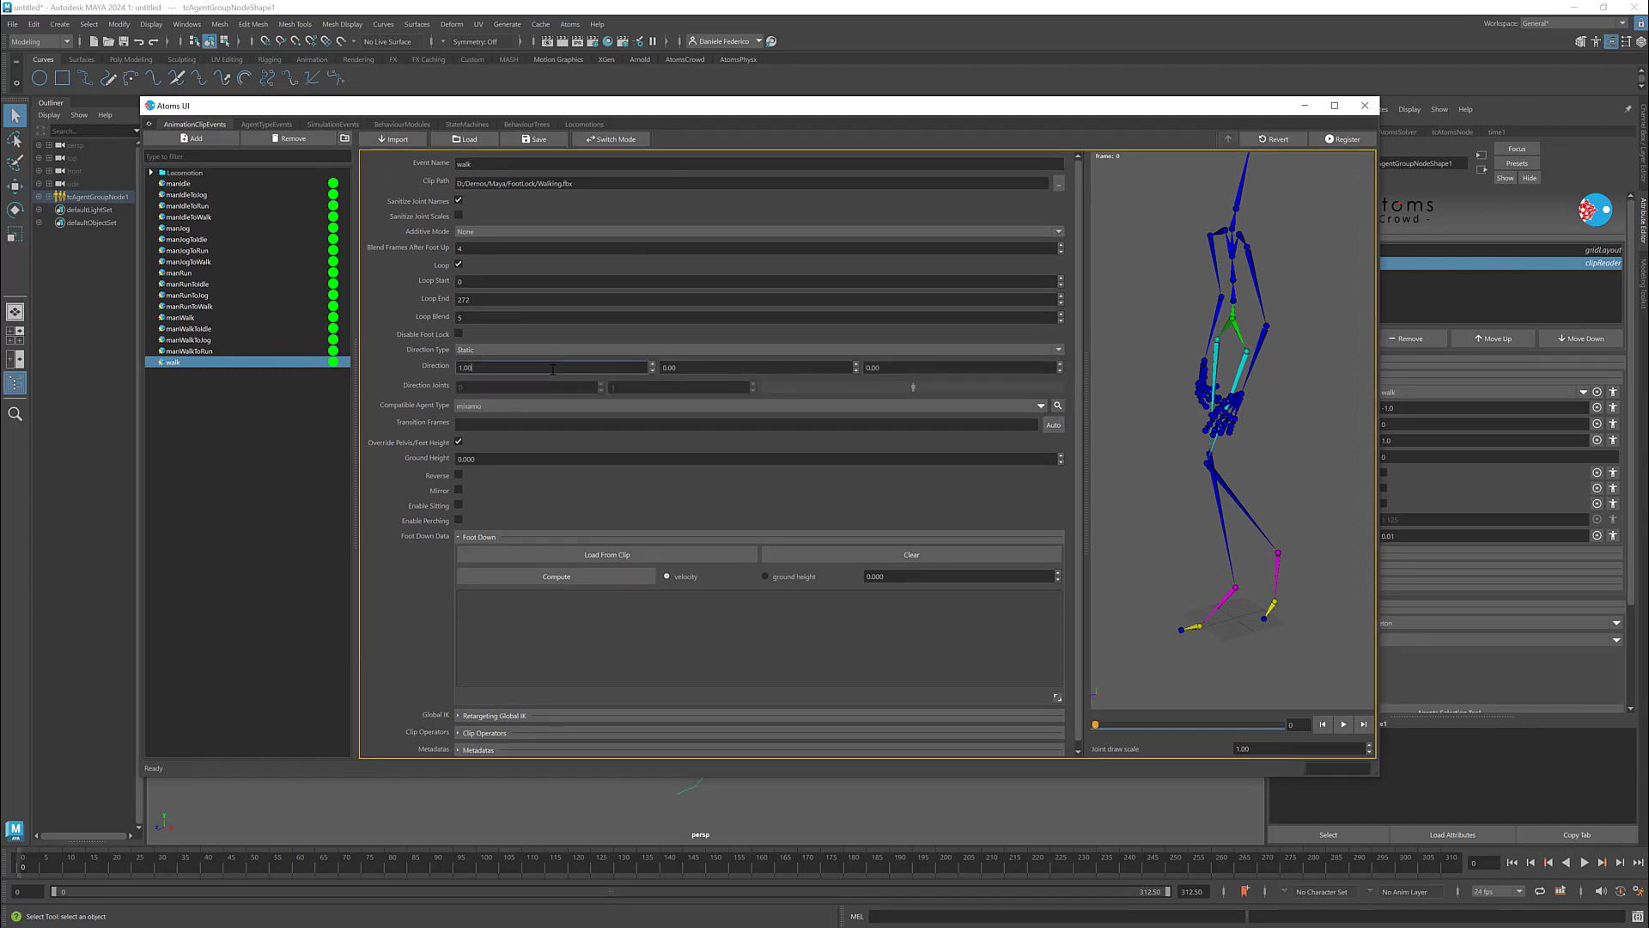
double_click(465, 368)
type("0")
key("Tab")
key("Tab")
key("Return")
- Scrub and step through the walk clip preview to find the frame where the walk cycle repeats its starting pose
scroll(1213, 476, "down", 4)
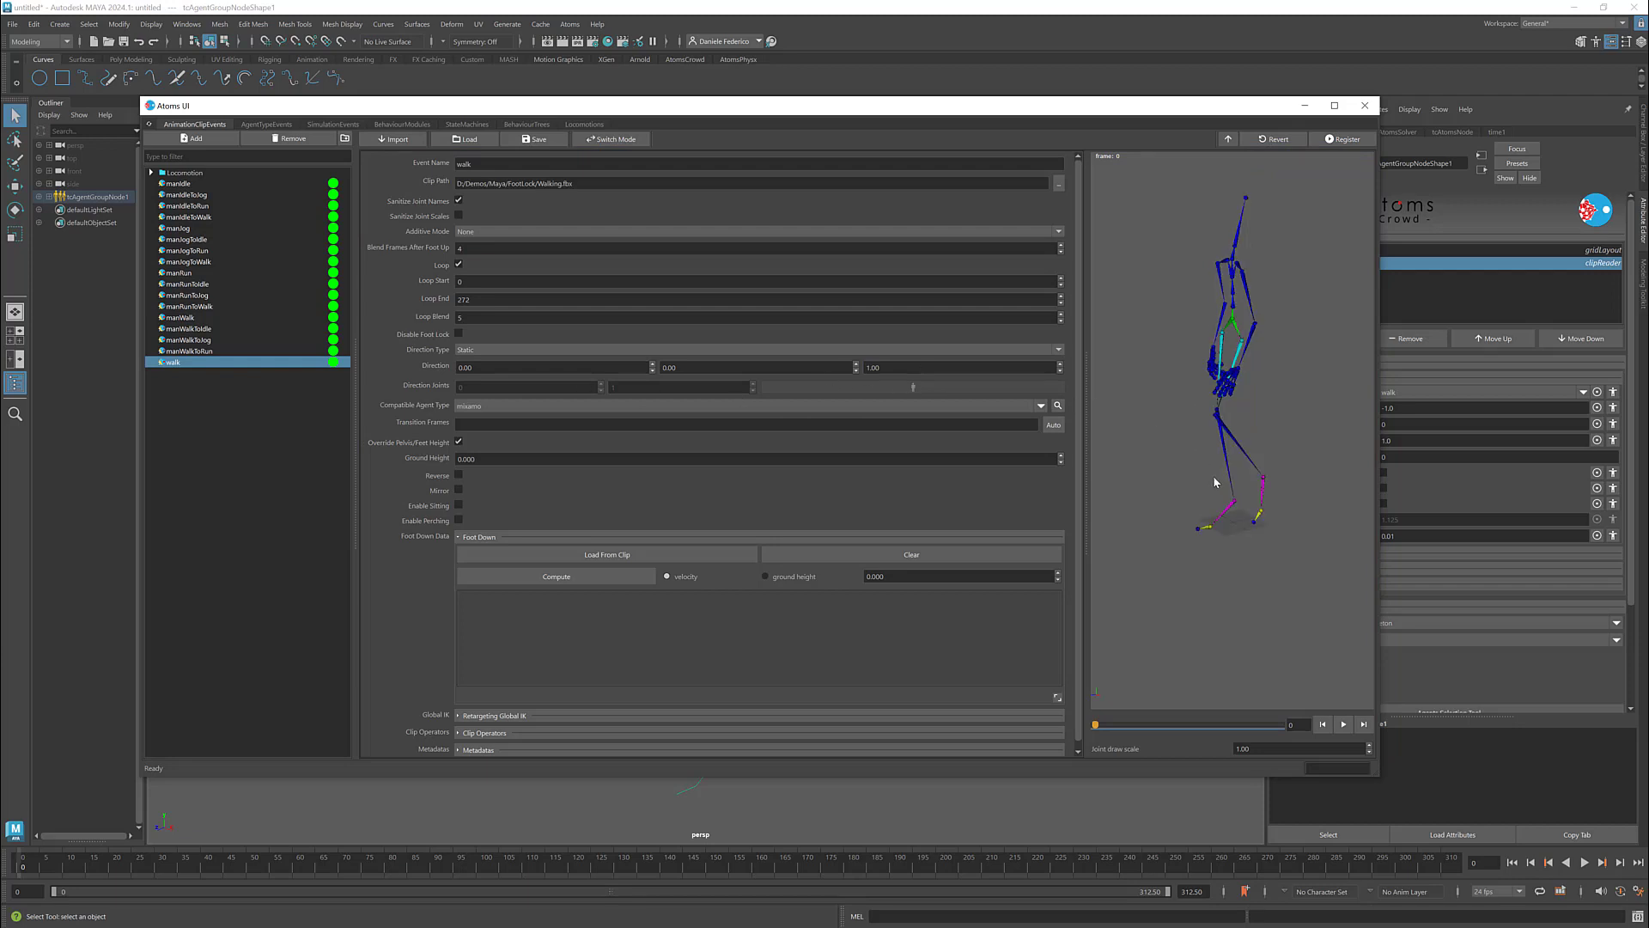
left_click_drag(1254, 498, 1273, 526, "alt")
middle_click_drag(1231, 372, 1282, 413, "alt")
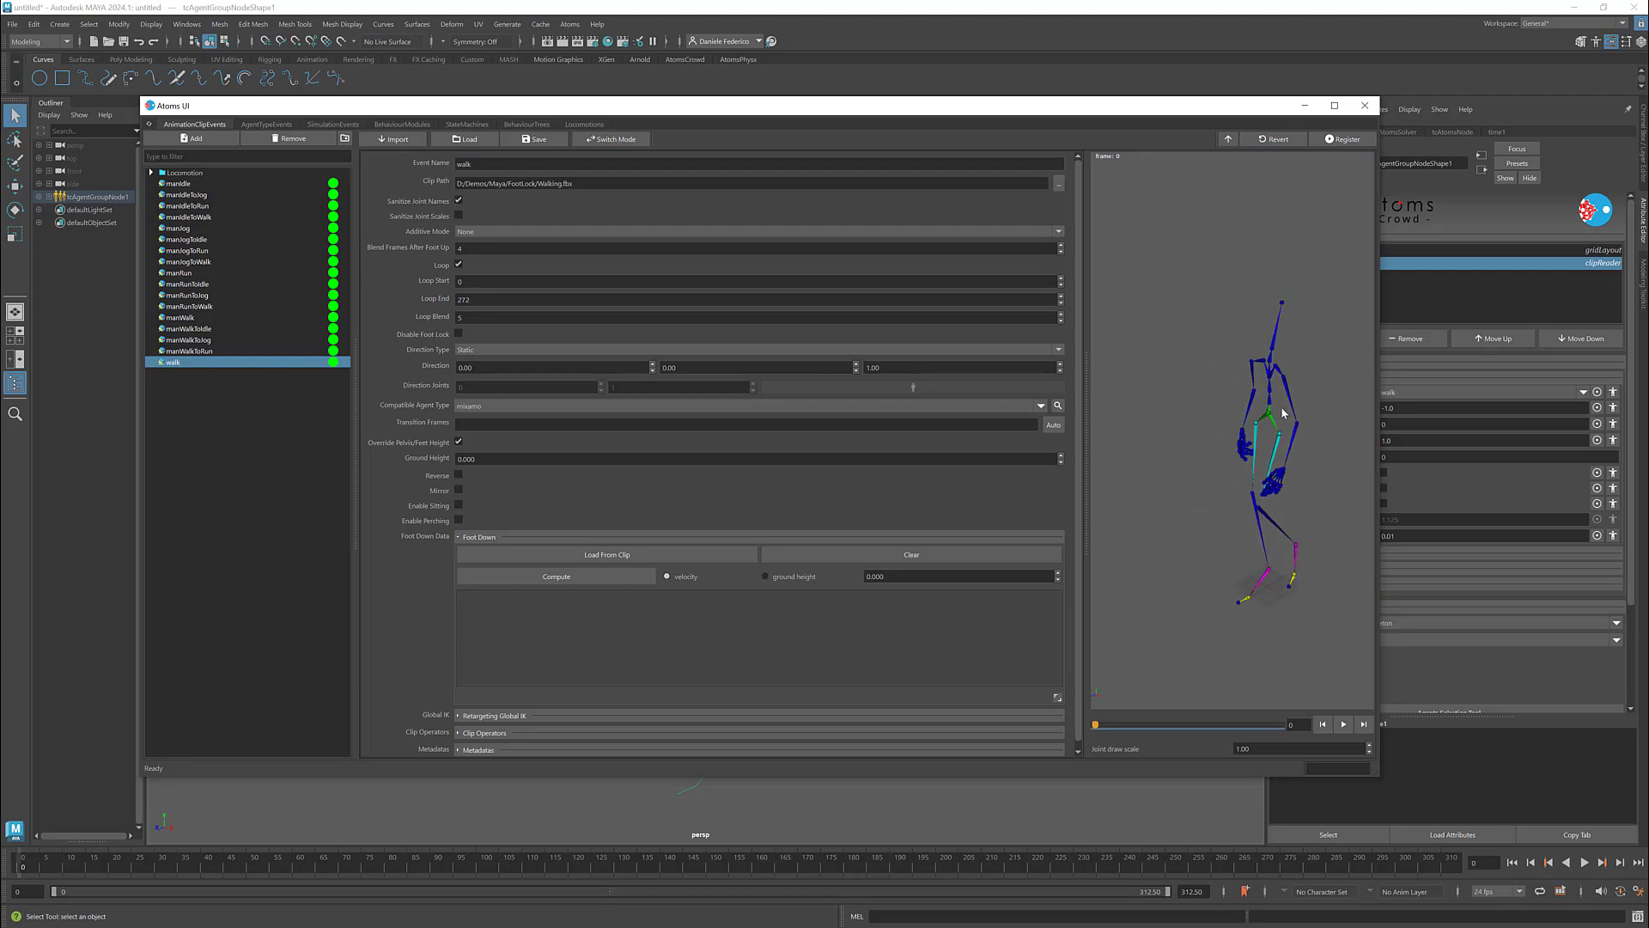
mouse_move(1095, 724)
left_mouse_down()
mouse_move(1204, 730)
mouse_move(1111, 749)
mouse_move(1170, 749)
mouse_move(1134, 760)
mouse_move(1080, 752)
mouse_move(1107, 751)
left_mouse_up()
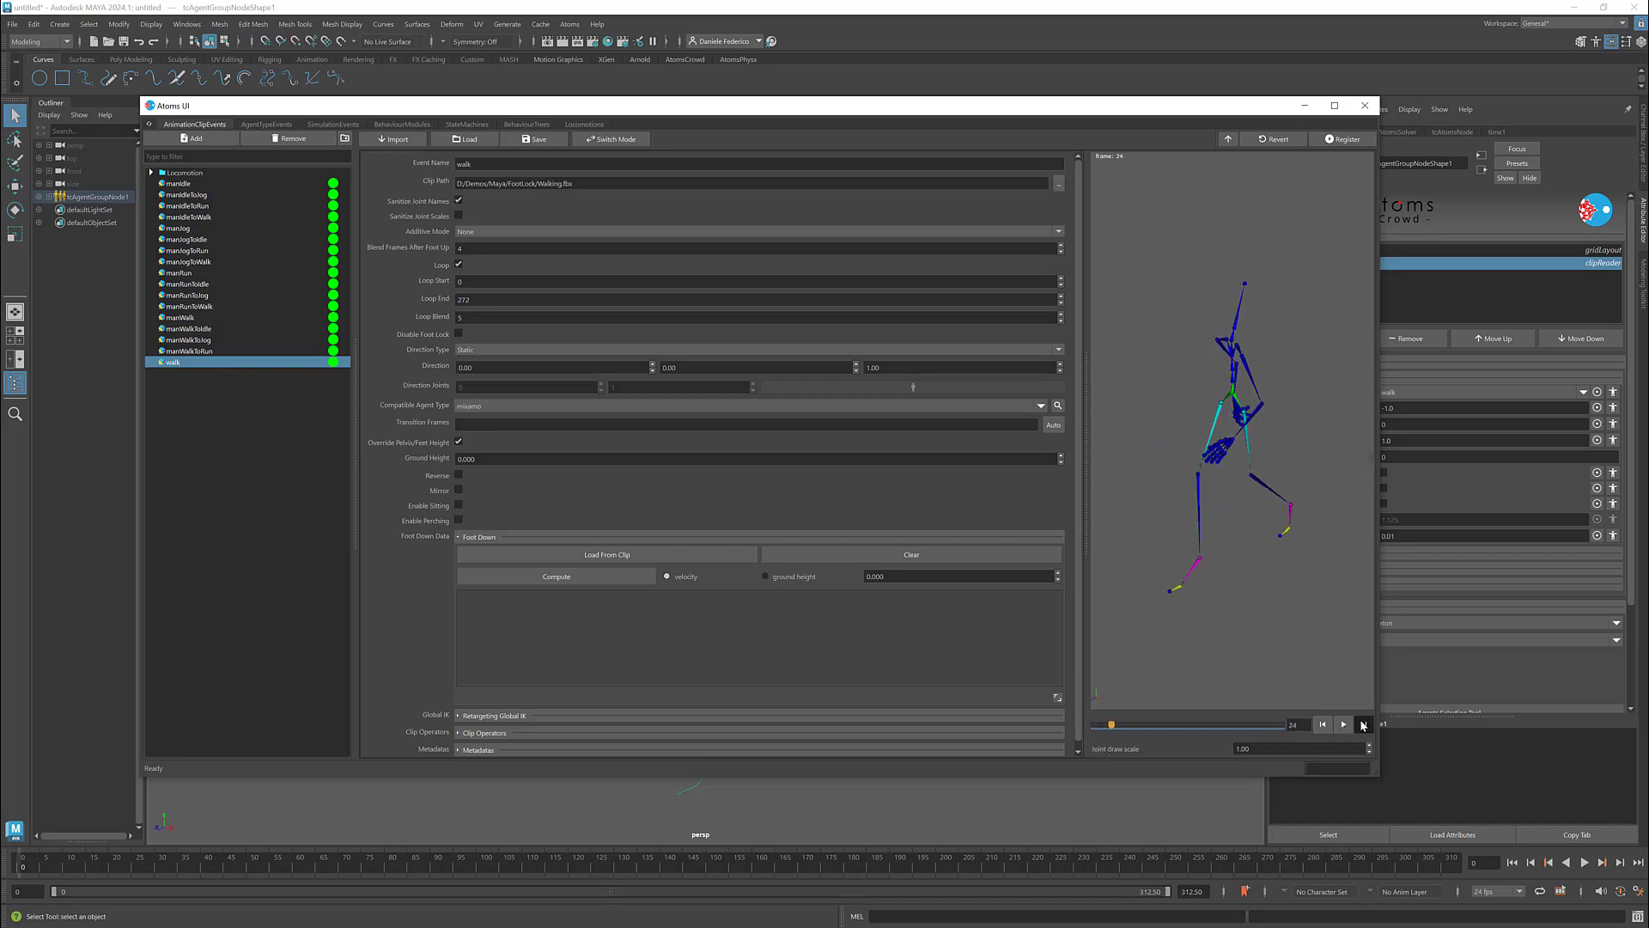
left_click(1363, 724)
left_click(1363, 724)
left_click(1362, 724)
left_click(1362, 724)
left_click(1363, 724)
left_click(1363, 724)
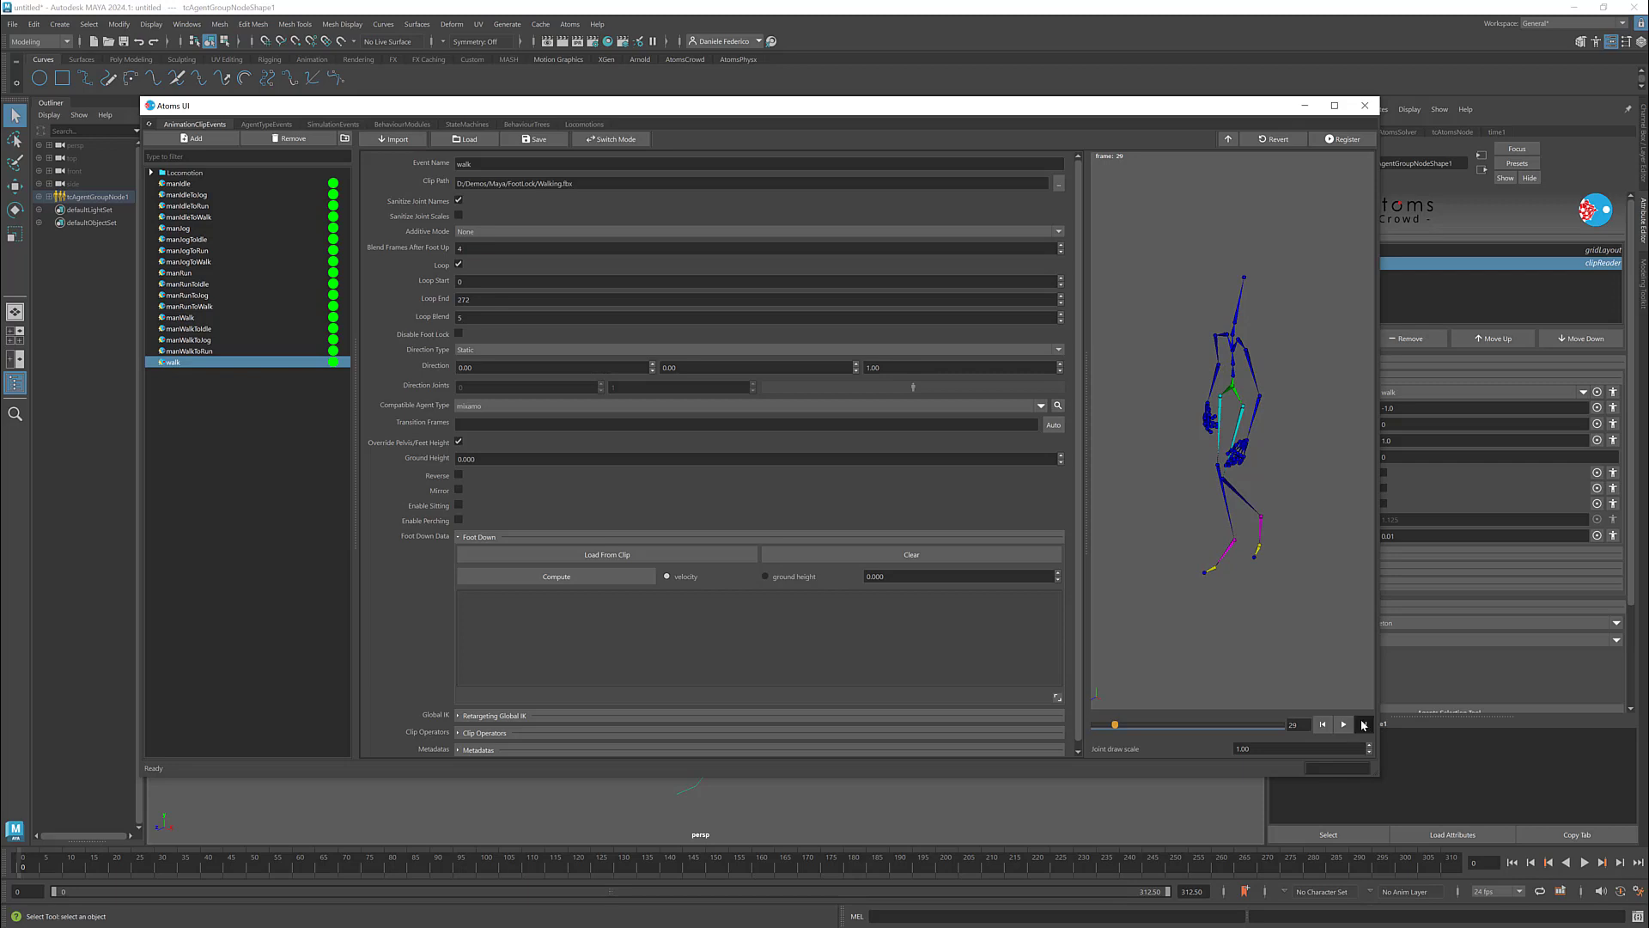
left_click(1322, 725)
- Set the walk clip's Loop End to 29 and its Loop Blend to 0
double_click(497, 304)
type("29")
key("Tab")
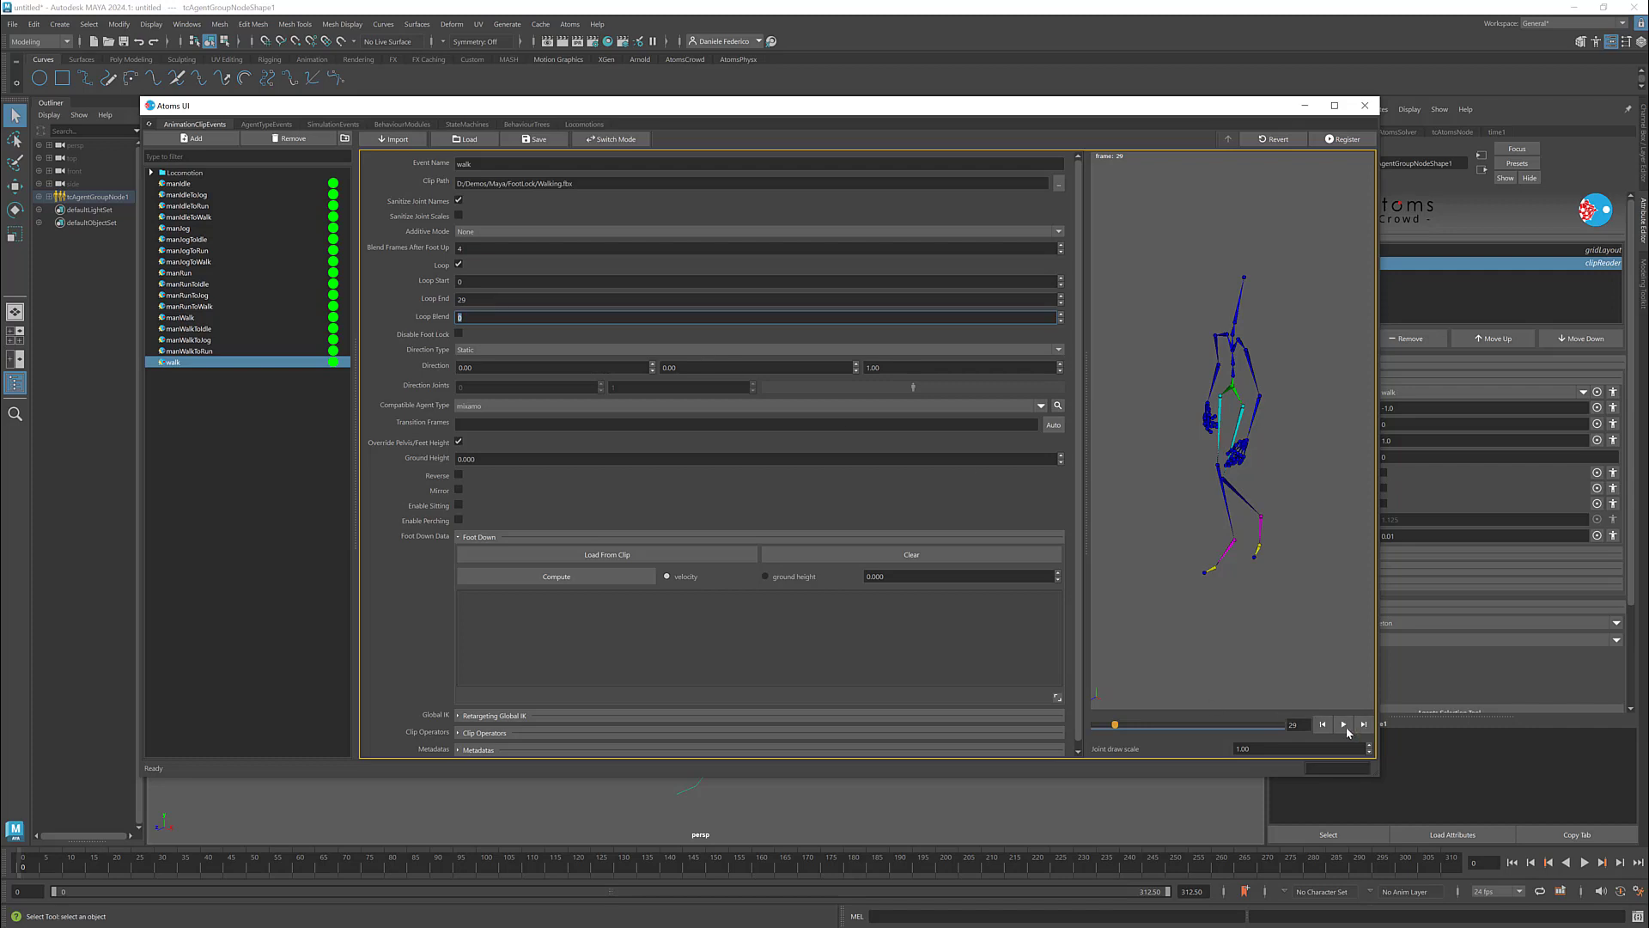
- Compare the walk pose at frame 0 with frame 29 and its neighbouring frames in the clip preview
double_click(1298, 725)
type("0")
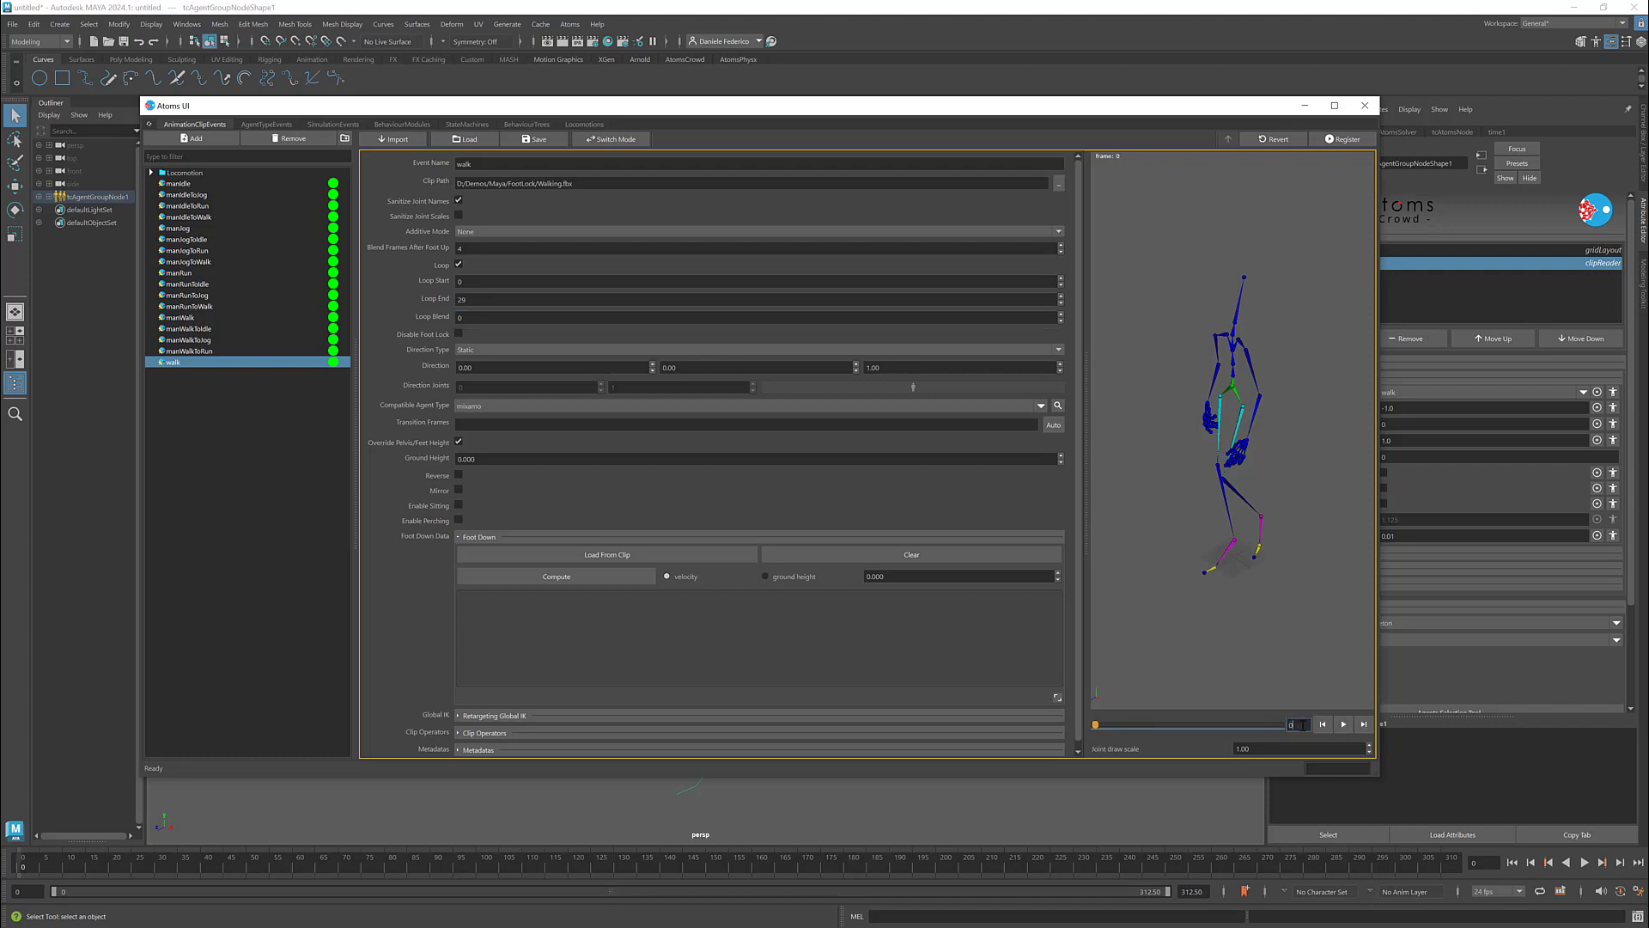
type("29")
left_click(1364, 727)
left_click(1364, 727)
left_click(1364, 726)
left_click(1364, 727)
left_click(1364, 727)
left_click(1325, 726)
left_click(1327, 728)
left_click(1327, 728)
left_click(1326, 727)
left_click(1326, 727)
left_click(1327, 727)
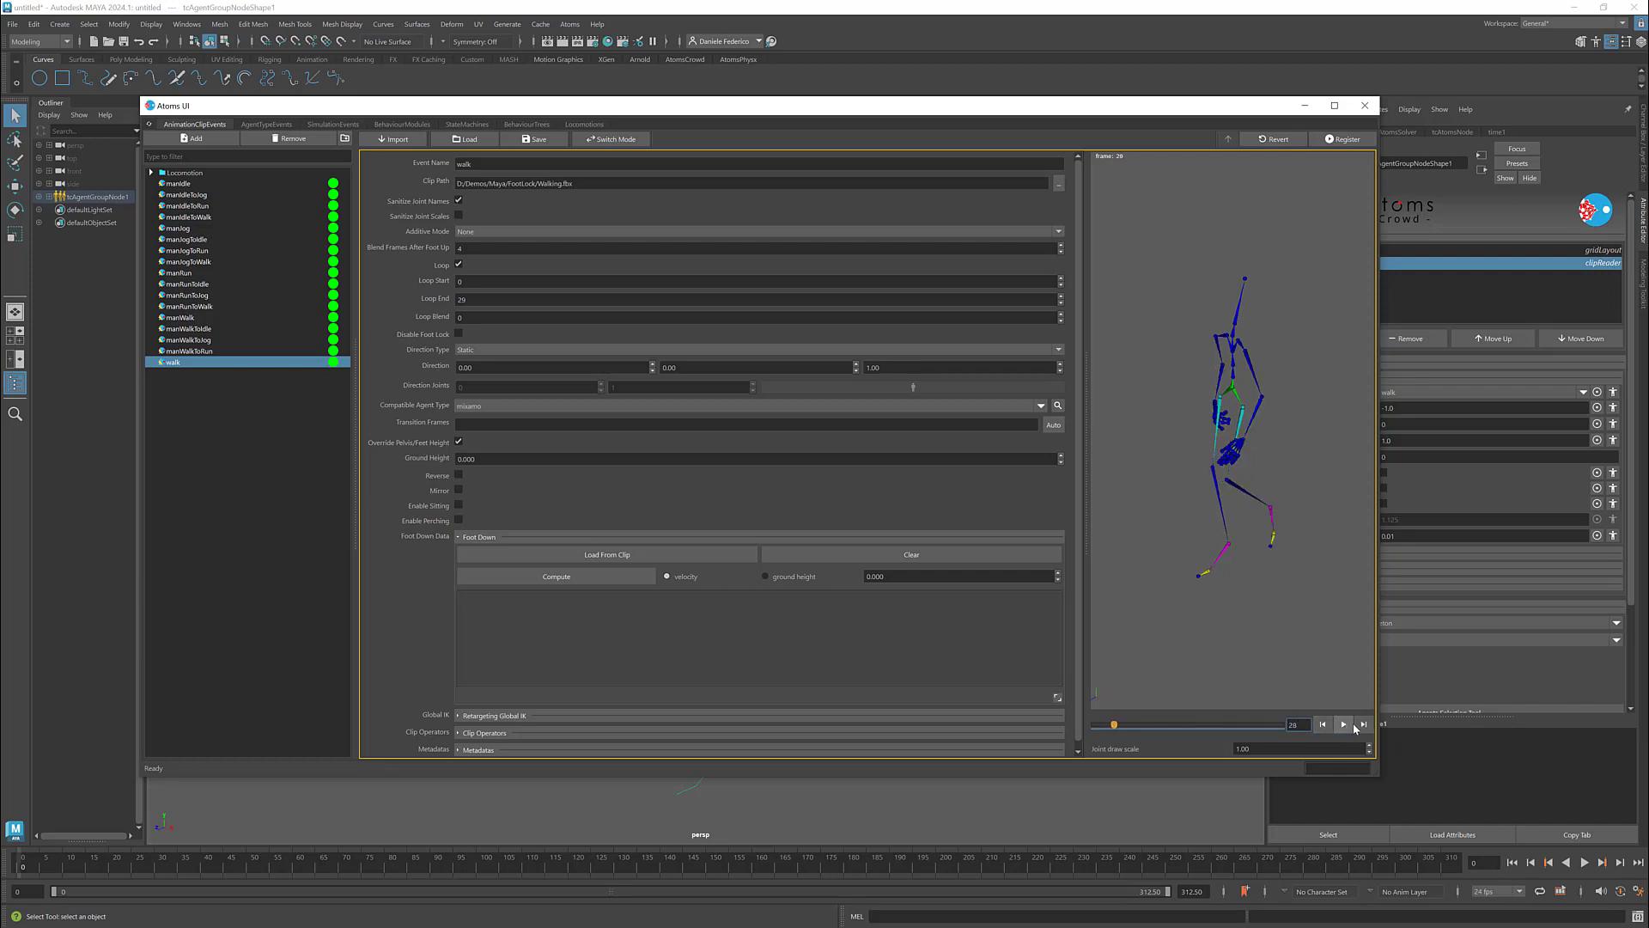
left_click(1361, 728)
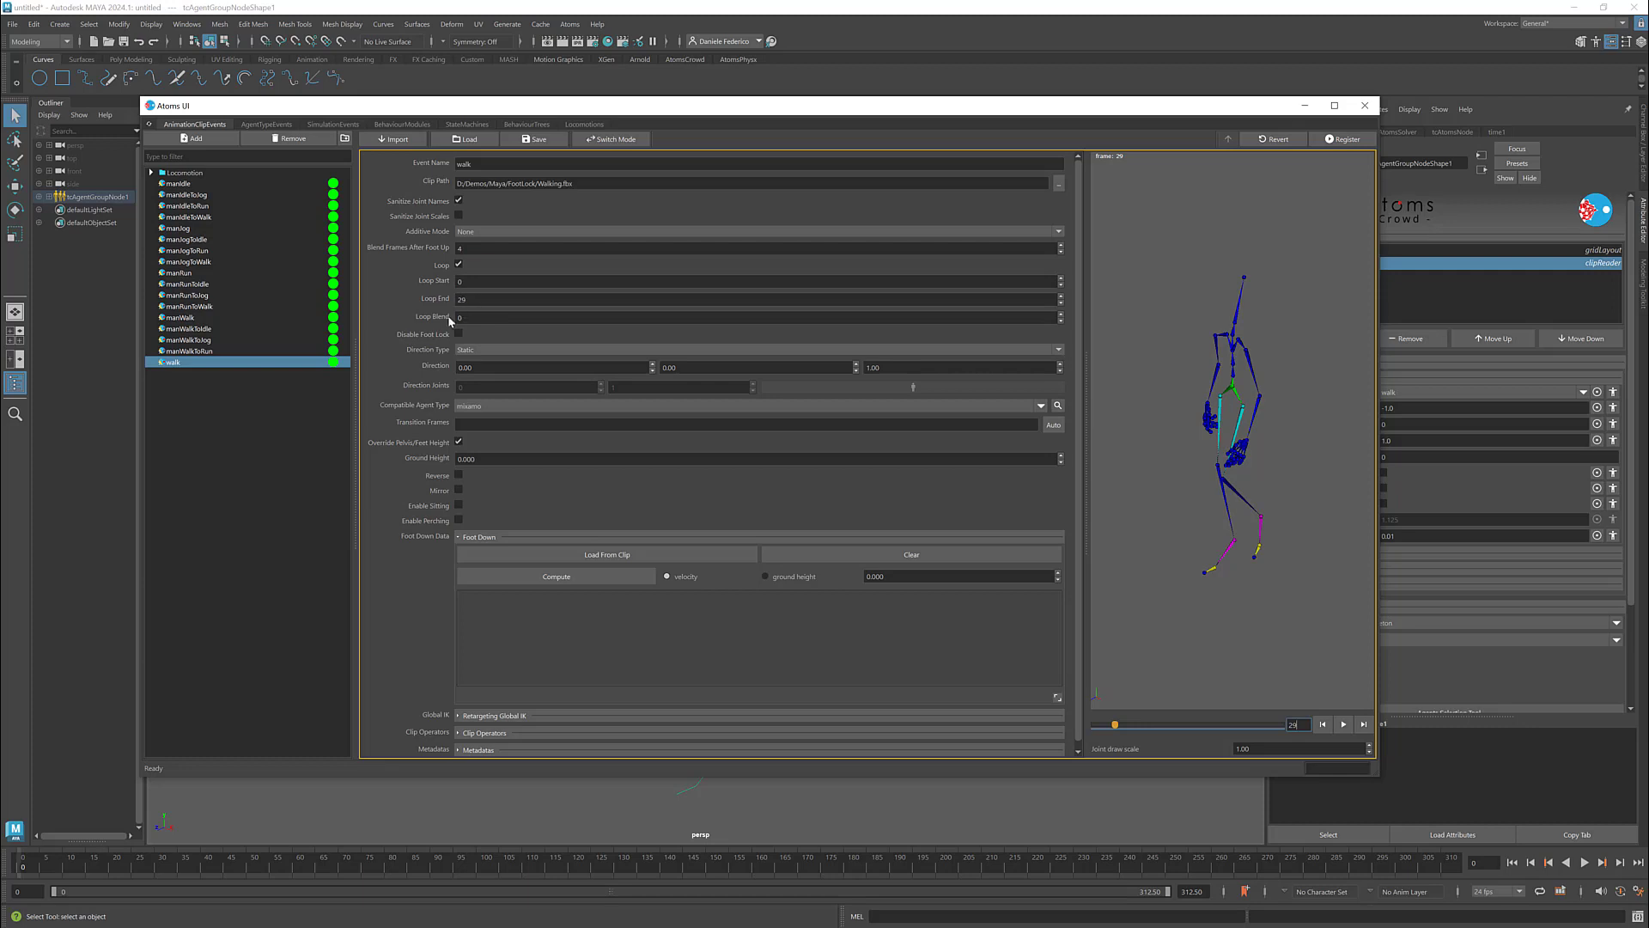
- Register the updated walk clip and move the Atoms UI window clear of the viewport
left_click(405, 269)
key("ctrl+r")
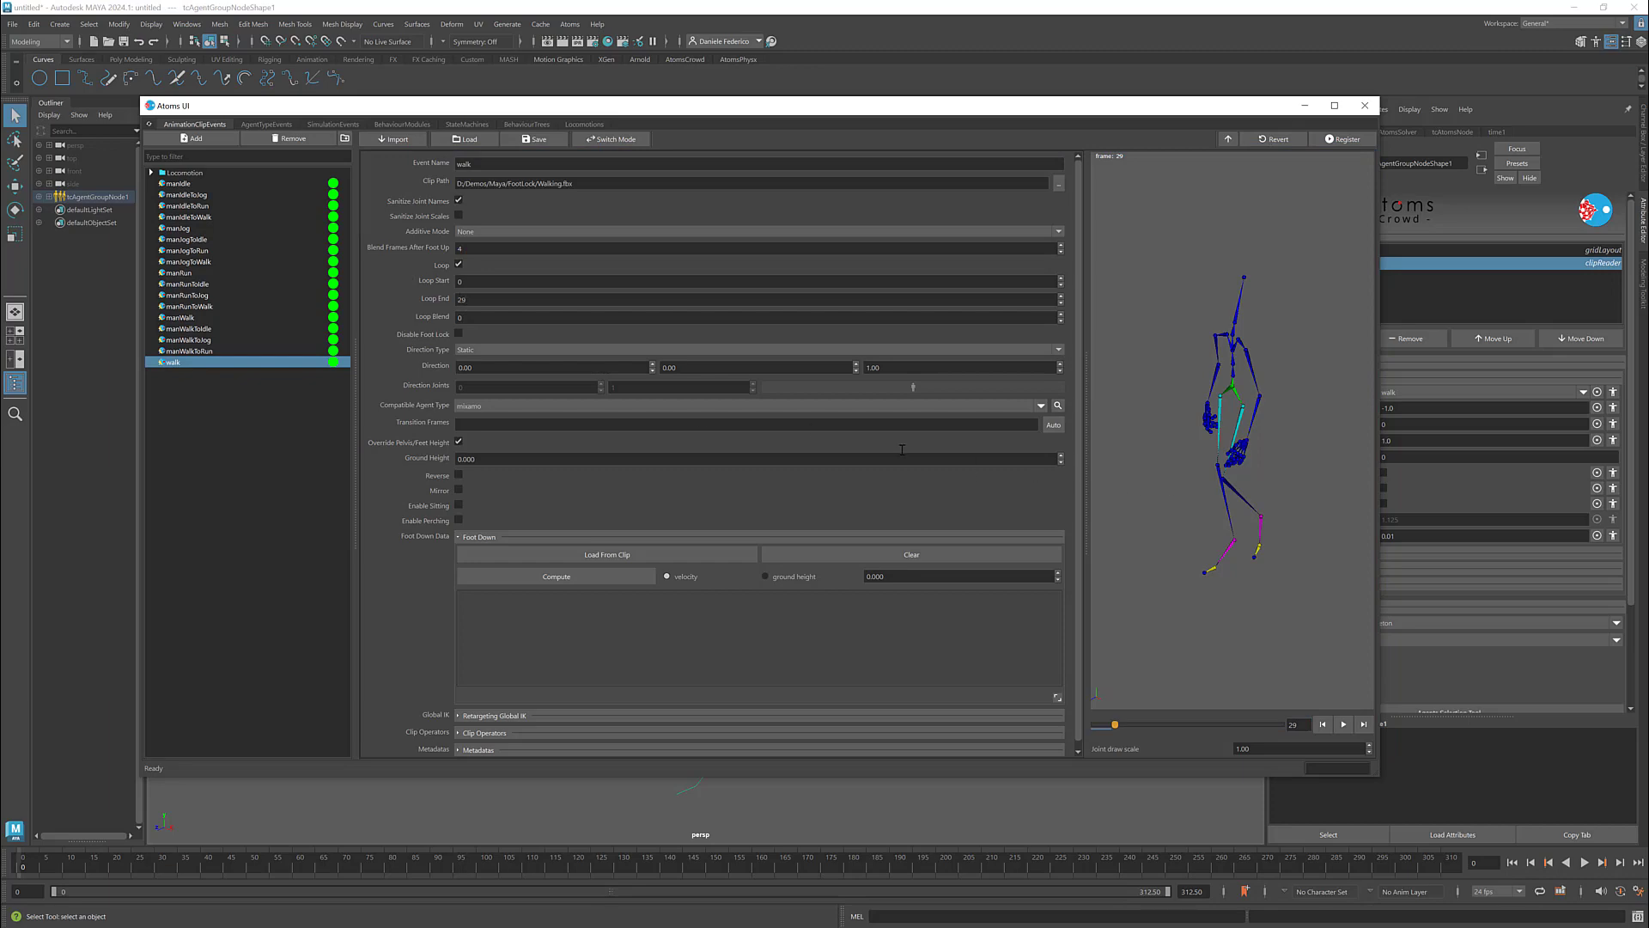
left_click_drag(498, 109, 1648, 109)
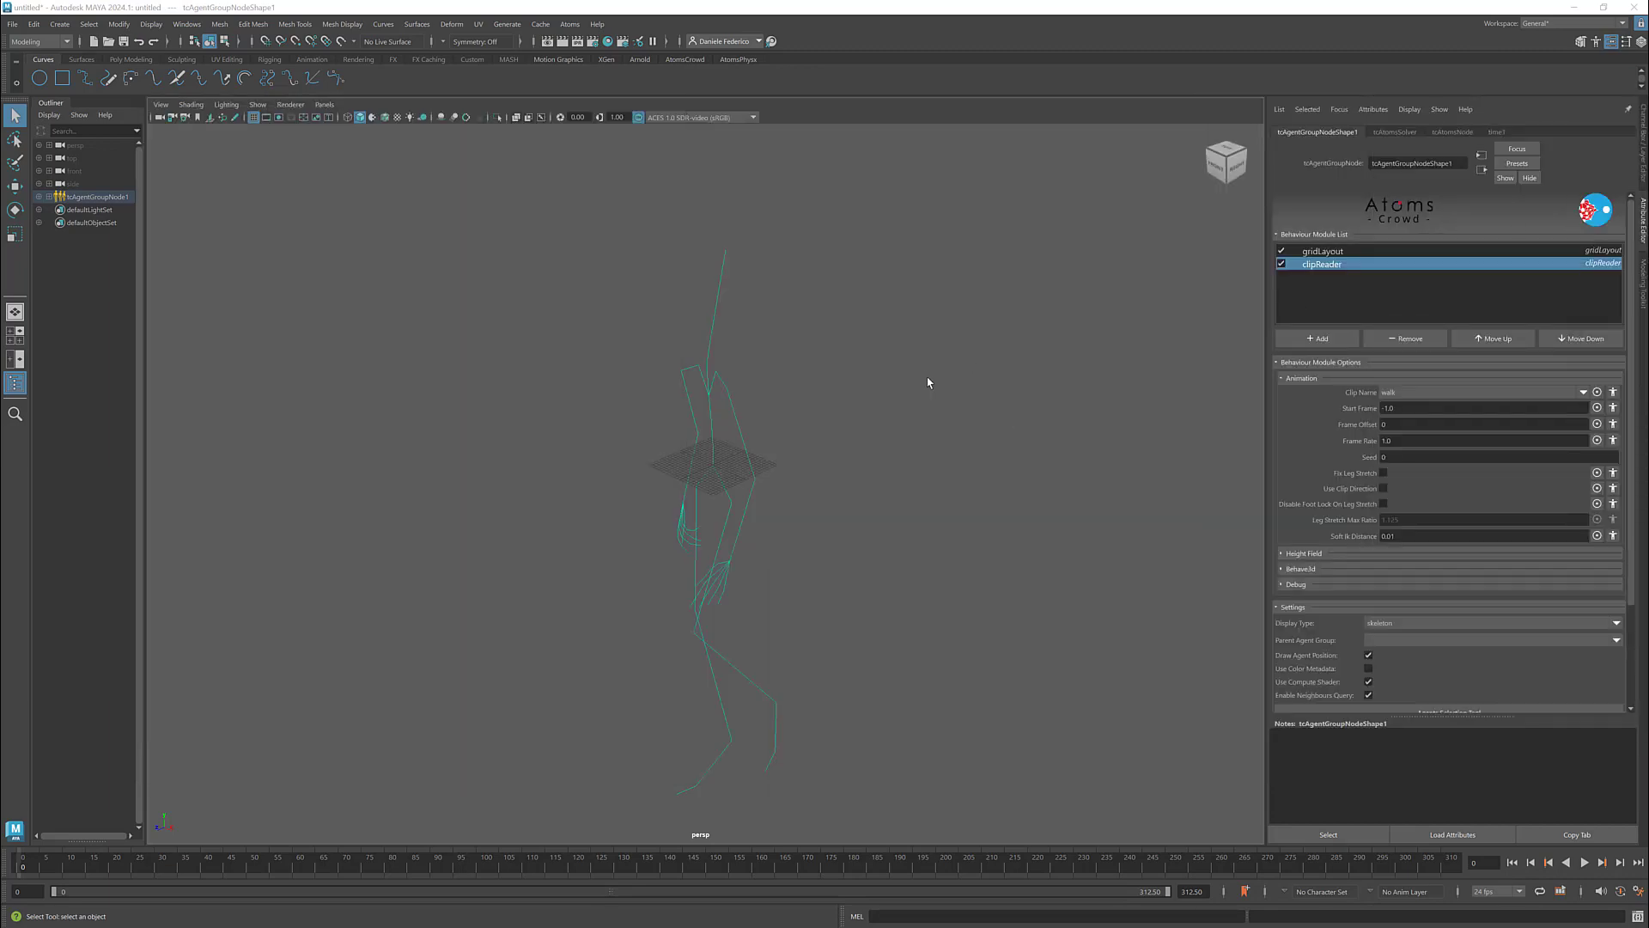
- Move the agent group upward until its feet meet the grid, and briefly play the walk simulation from the start
left_click(97, 196)
key("w")
left_click_drag(715, 410, 717, 138)
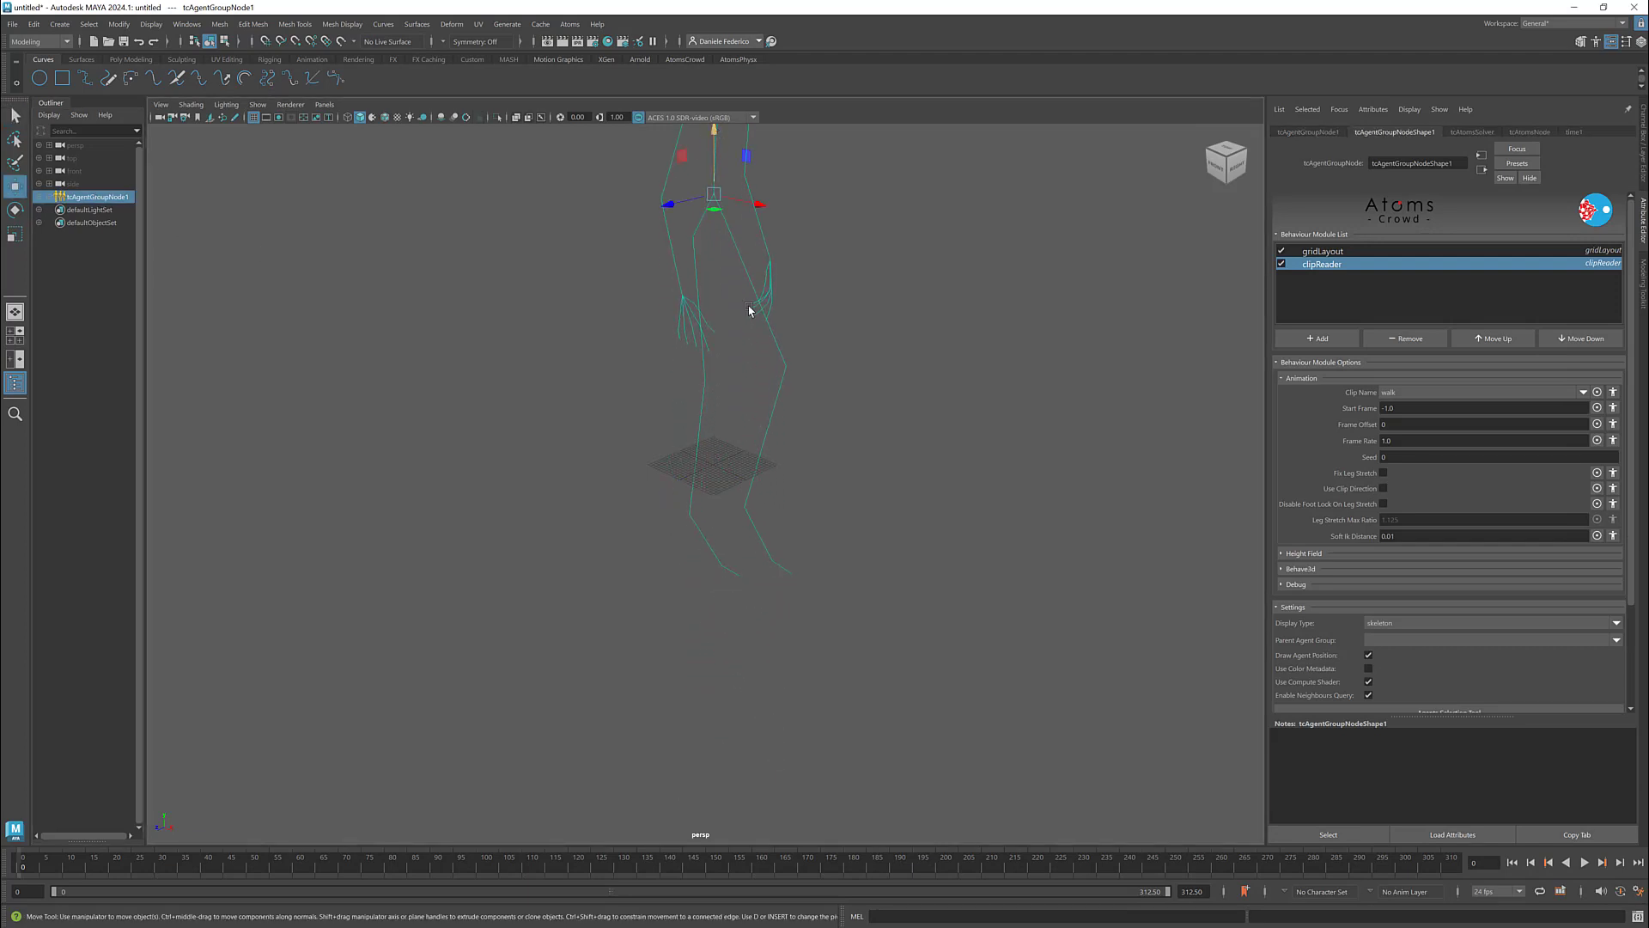
scroll(863, 353, "down", 2)
middle_click_drag(865, 354, 848, 449, "alt")
left_click_drag(700, 290, 700, 182)
scroll(967, 418, "down", 1)
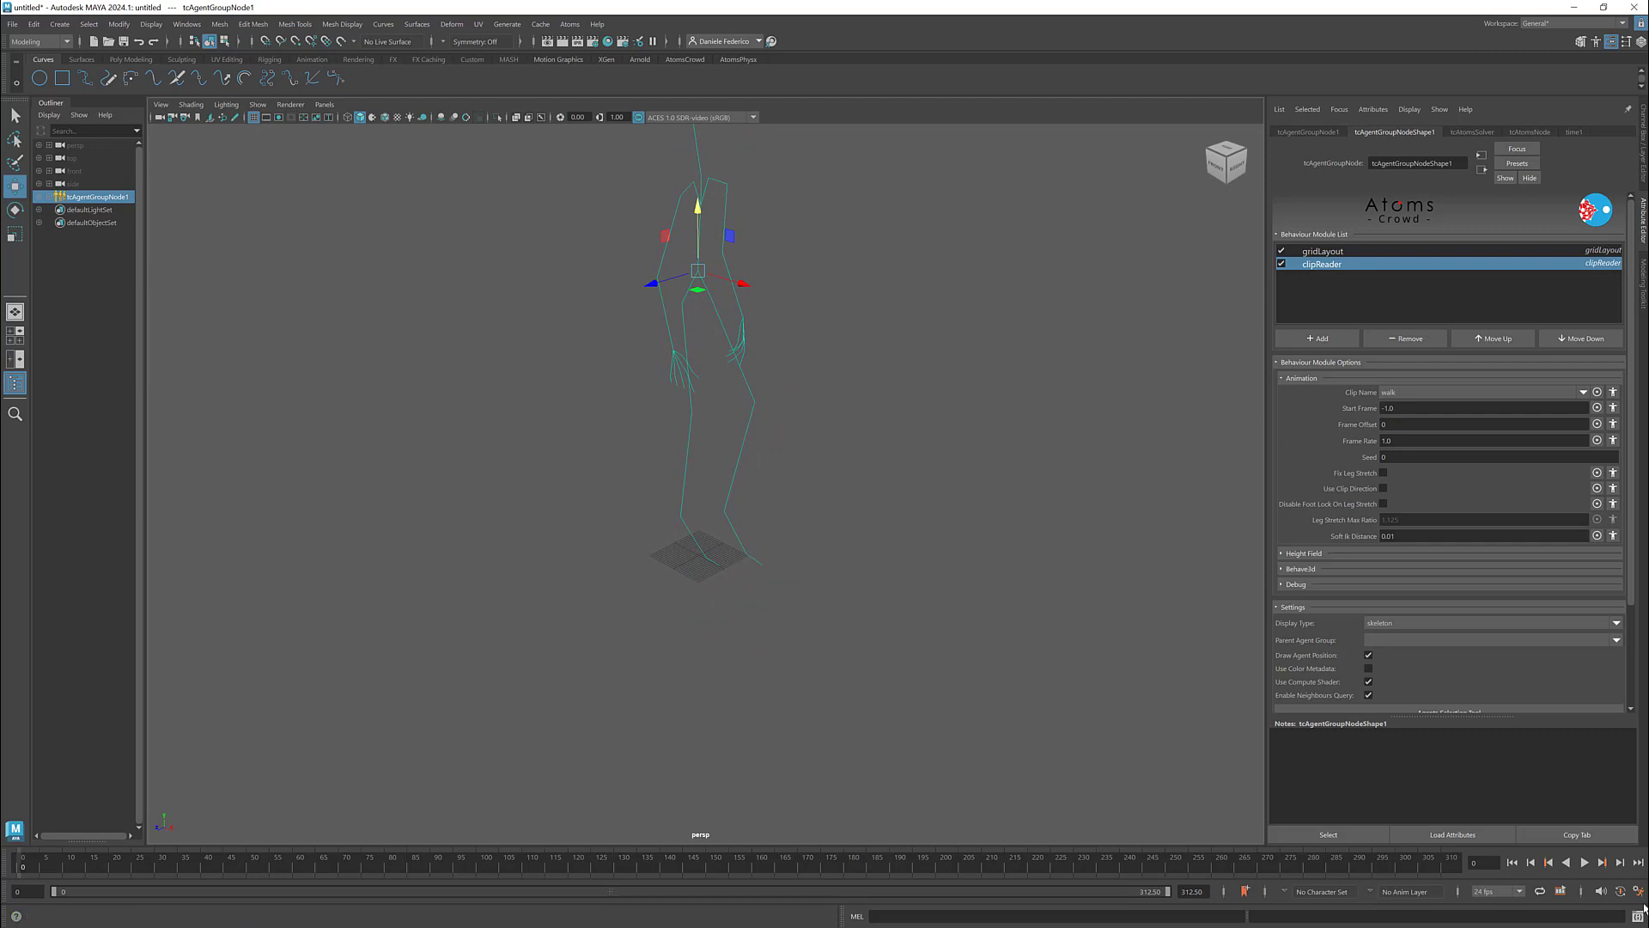
left_click(1584, 863)
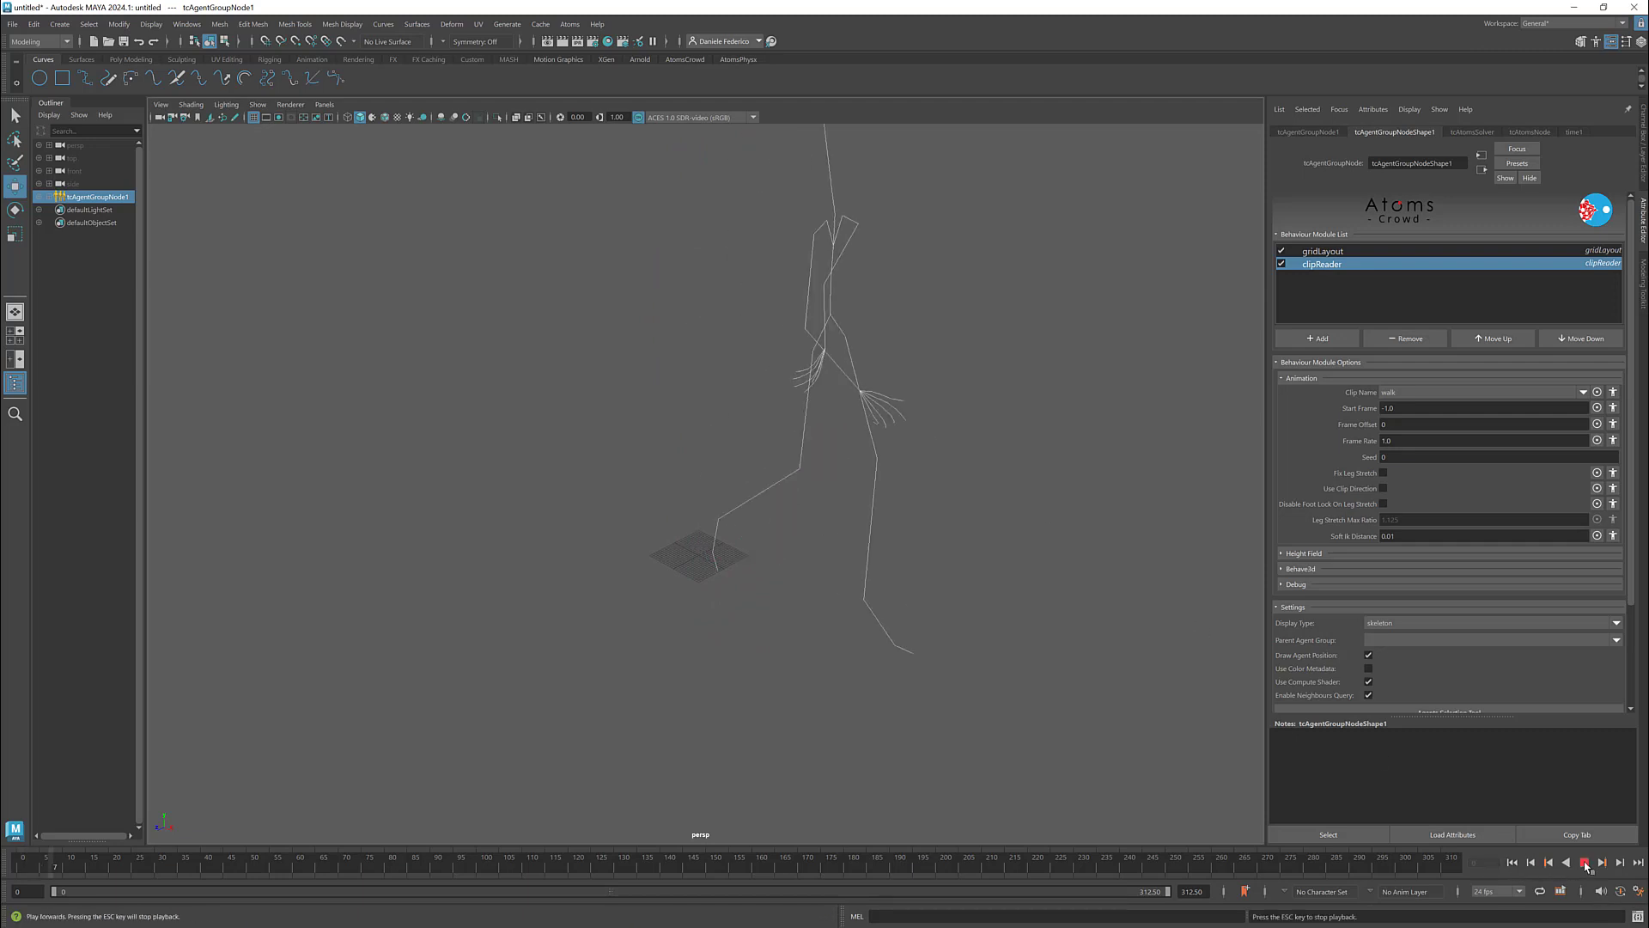
left_click(1514, 863)
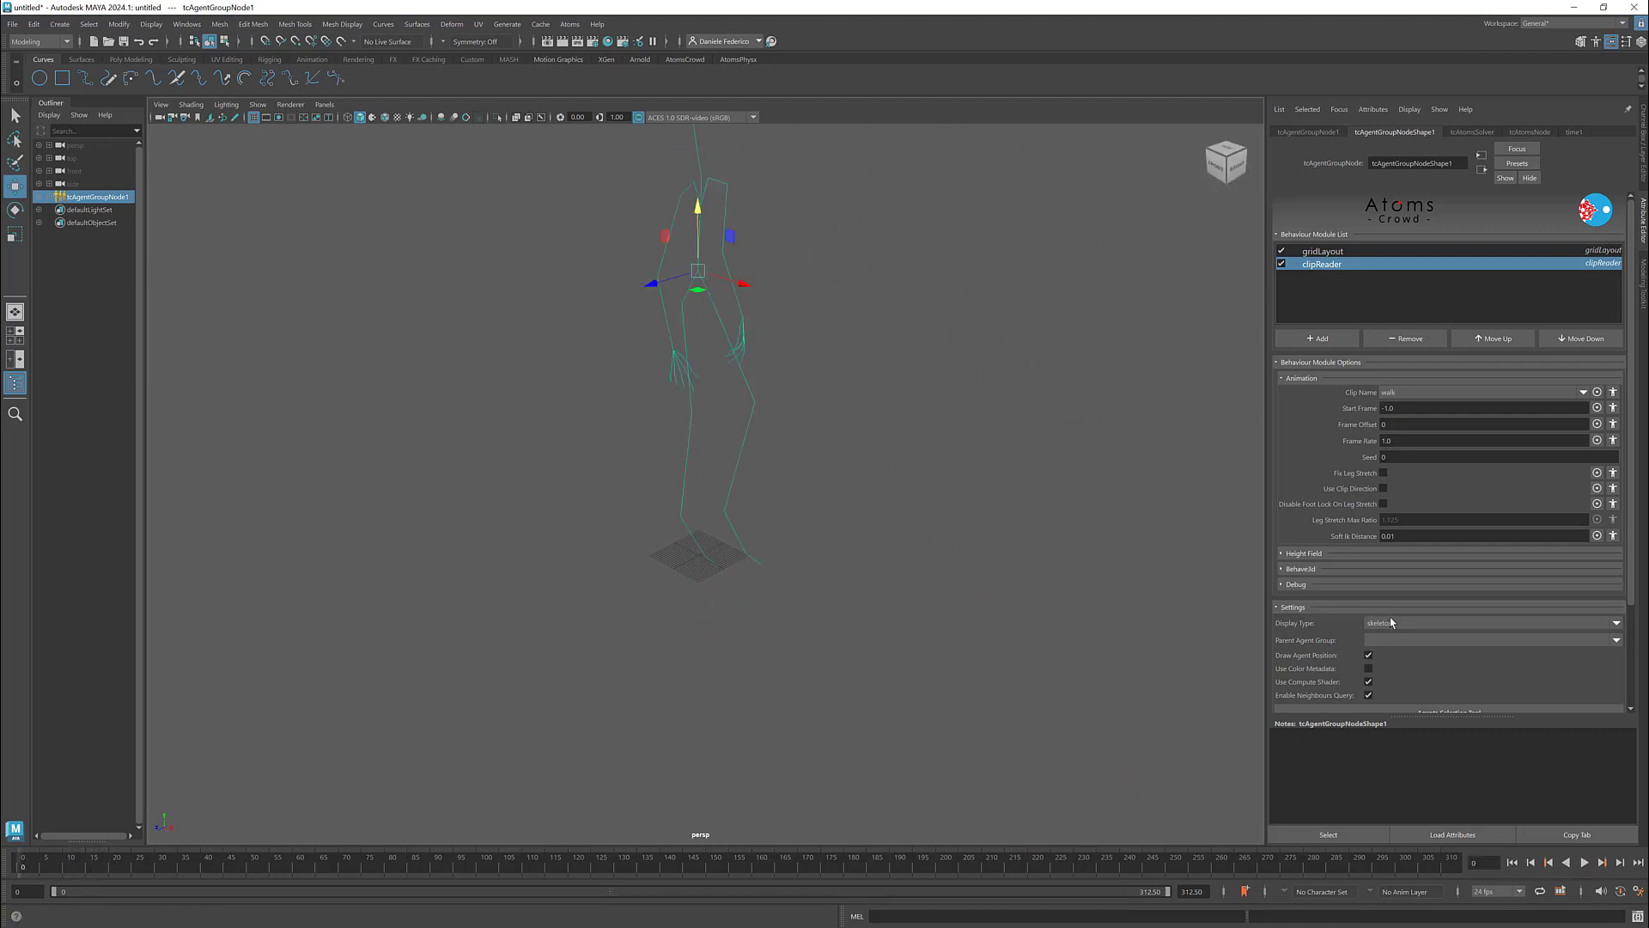
- Set the agent group's display type to skin and show the character with textured shading
left_click(1443, 623)
left_click(1399, 653)
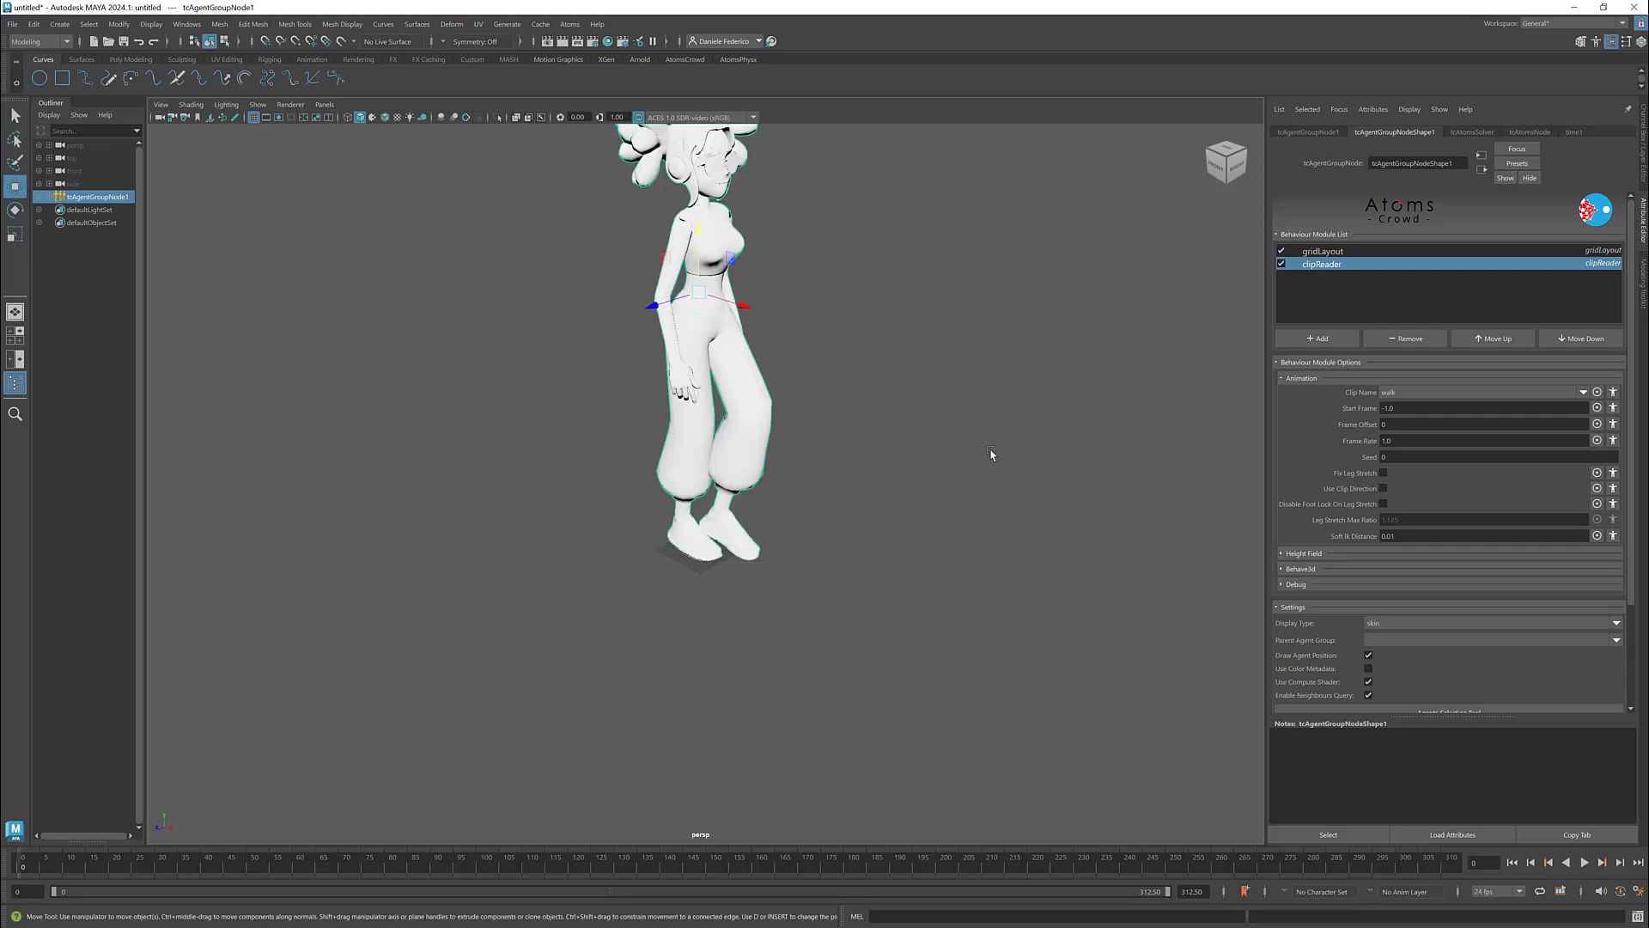
left_click(991, 453)
key("6")
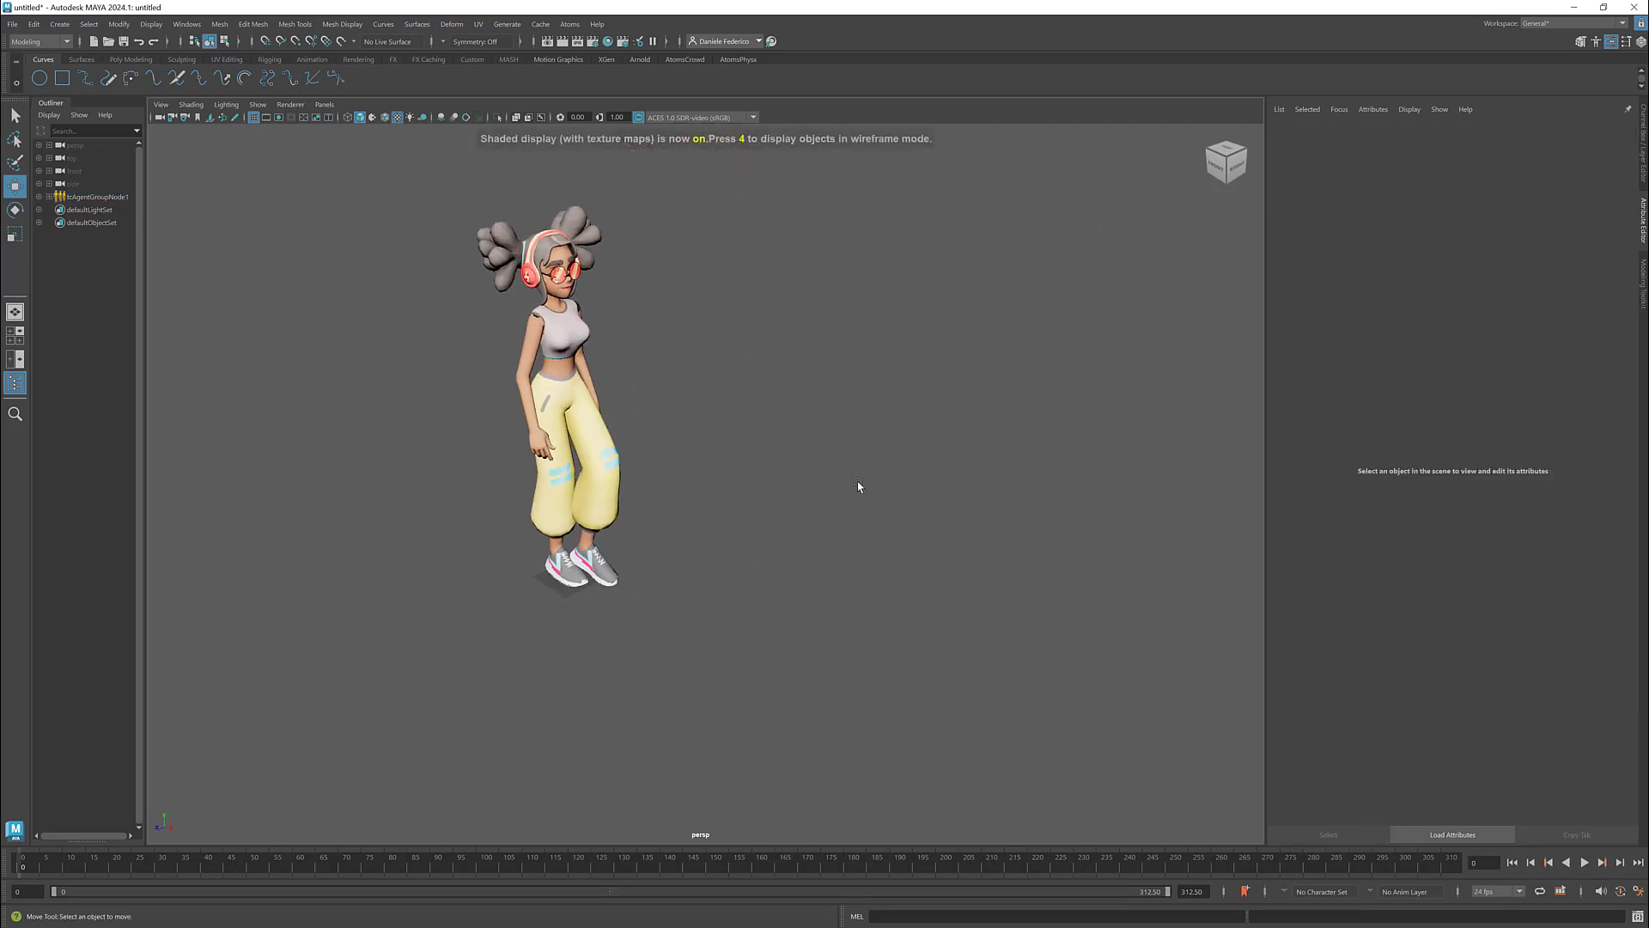
- Play the textured character's walk simulation and return to the first frame
left_click(1586, 863)
left_click(1585, 863)
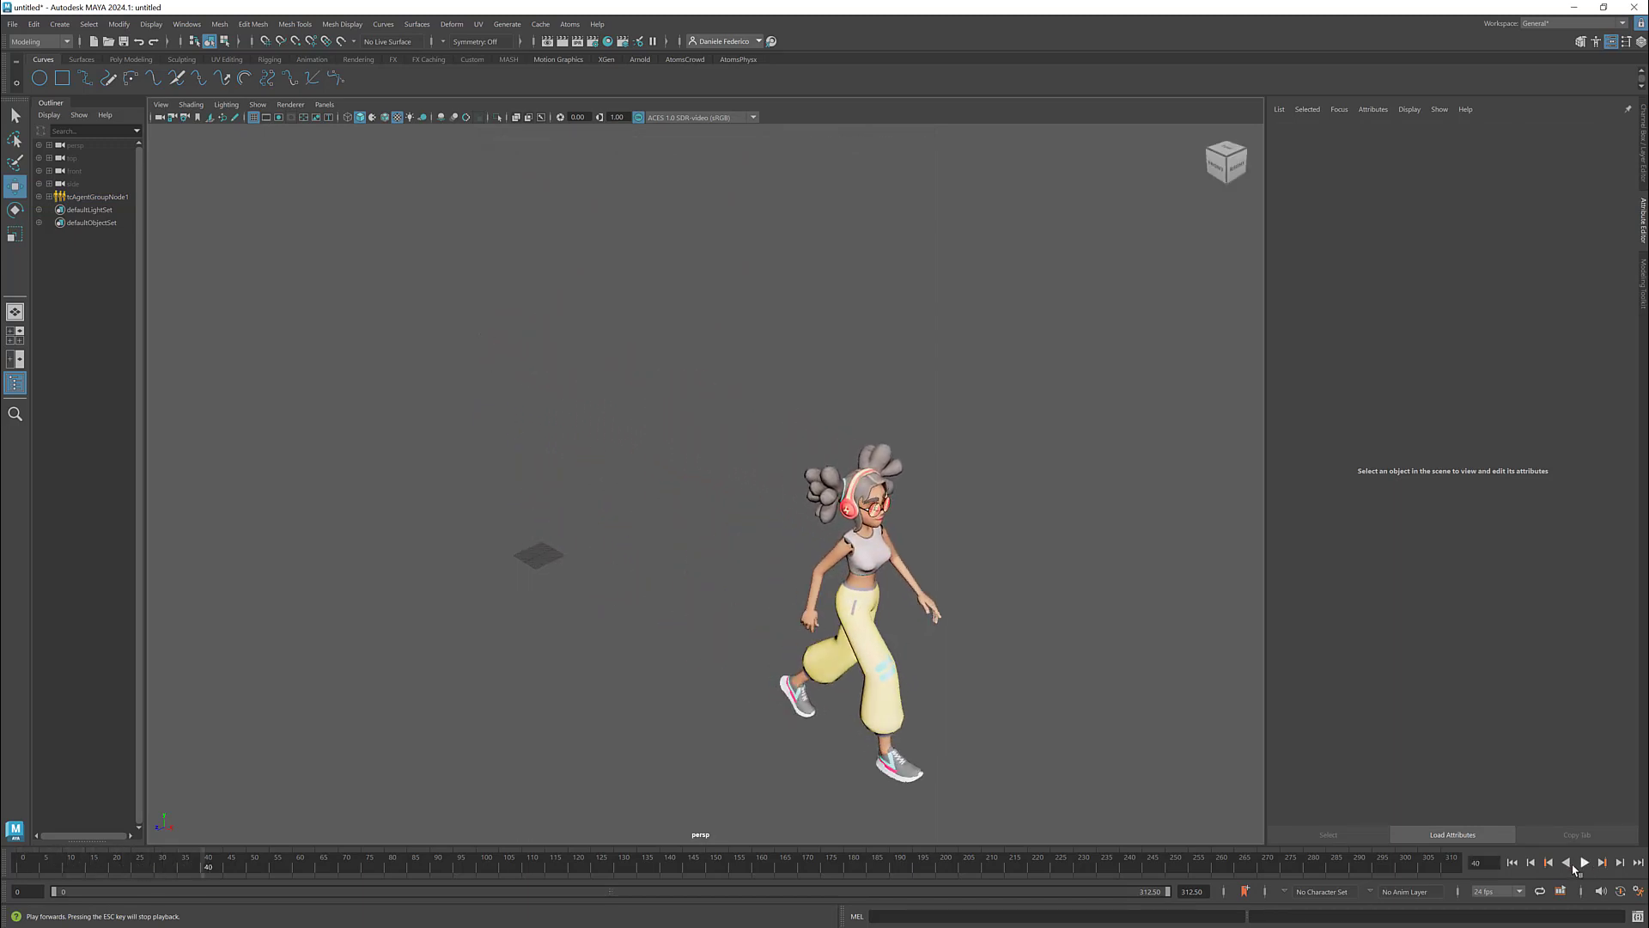
left_click(1514, 863)
- Set the playback rate to 30 fps, play the walk simulation, and return to the first frame
left_click(1496, 891)
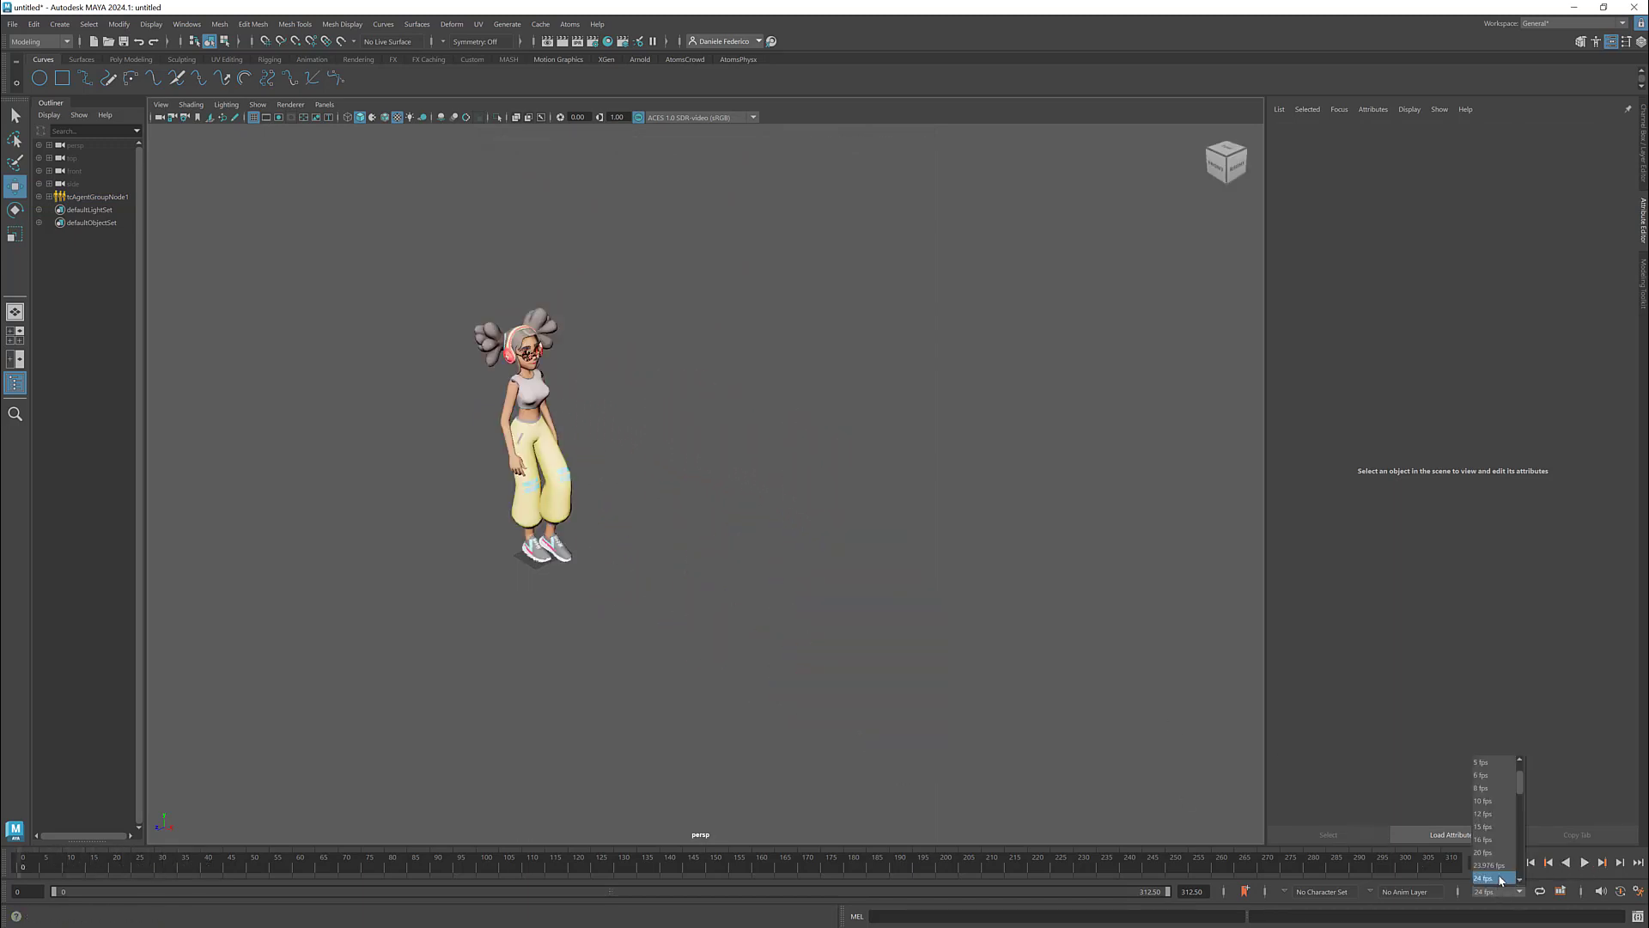
scroll(1498, 859, "down", 2)
left_click(1501, 856)
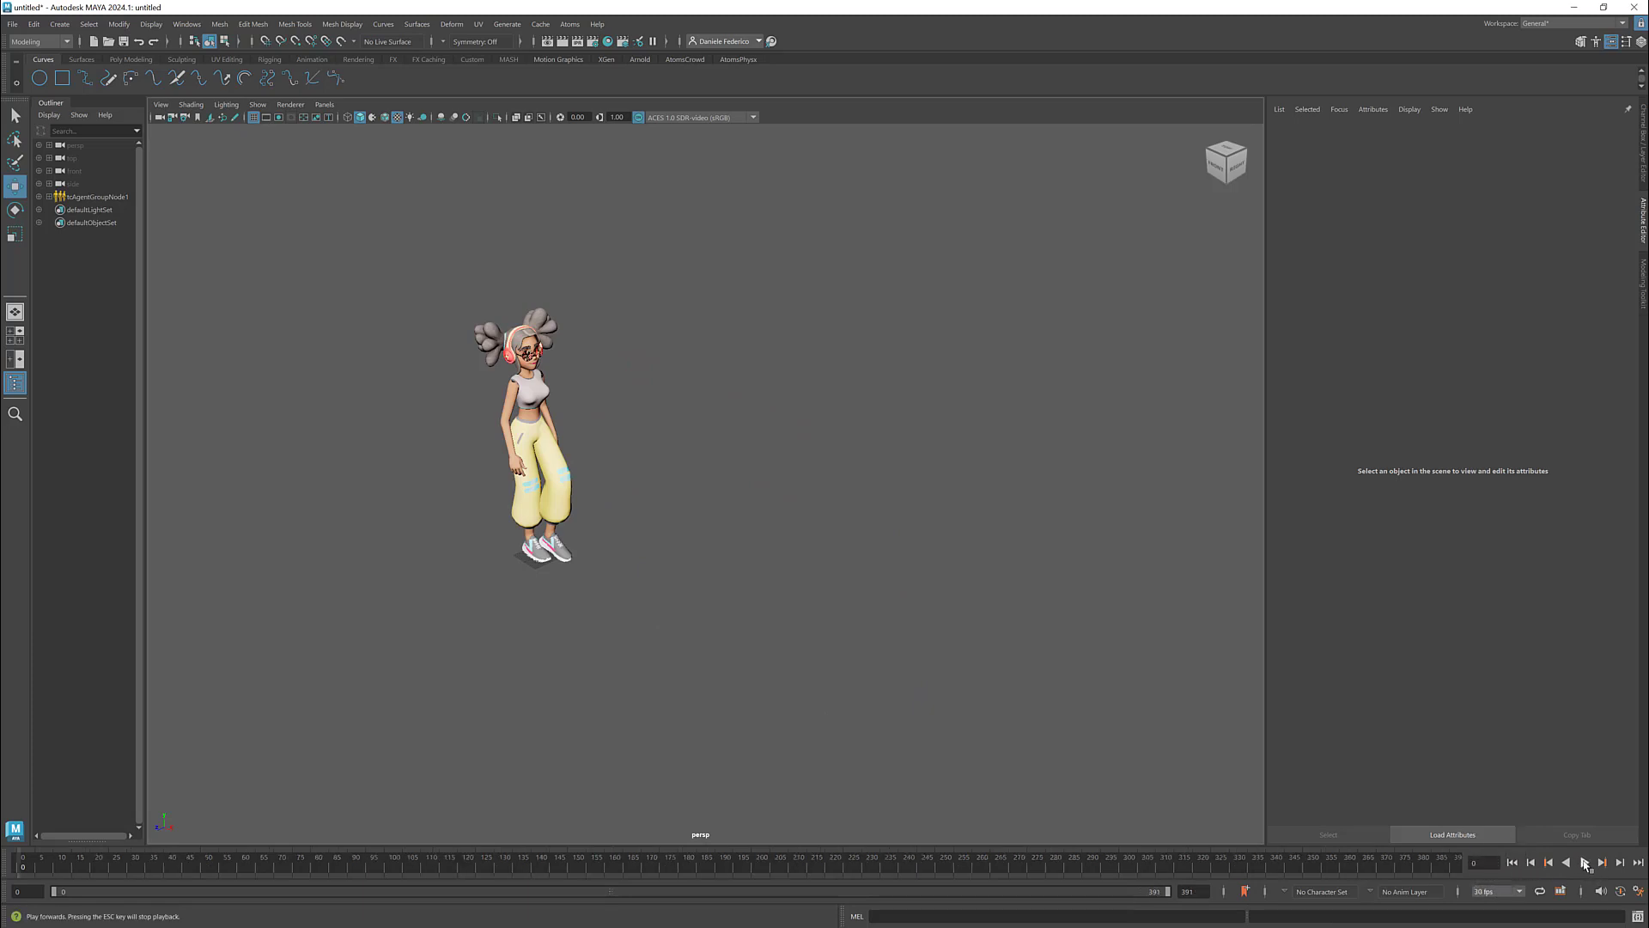
left_click(1589, 863)
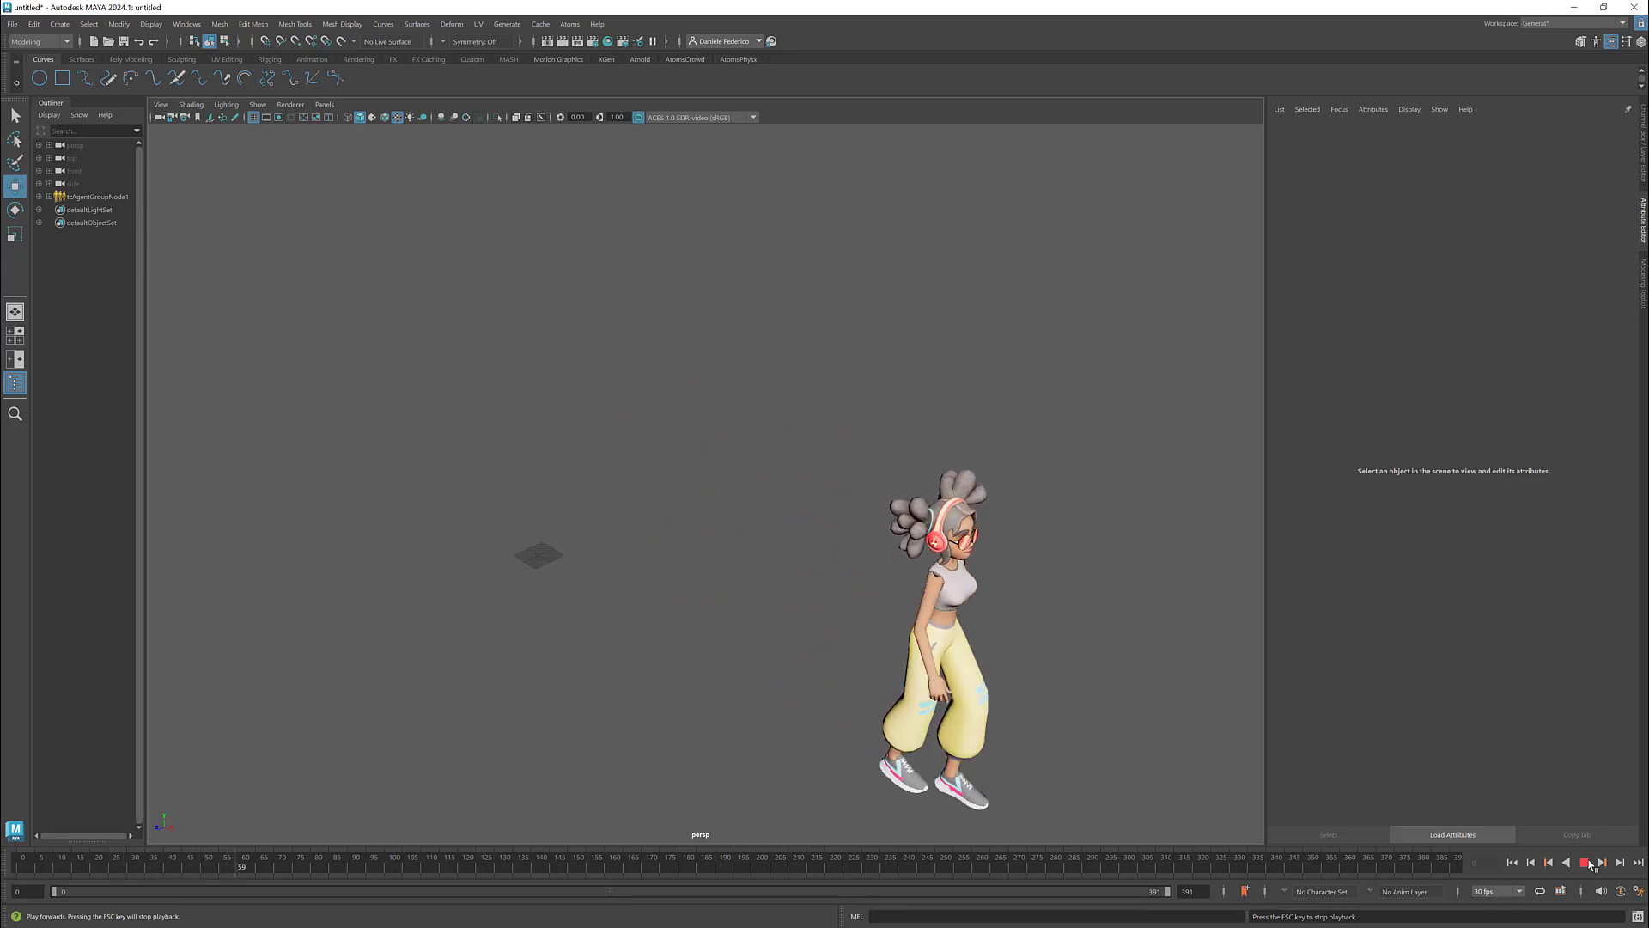
left_click(1587, 863)
left_click(1514, 864)
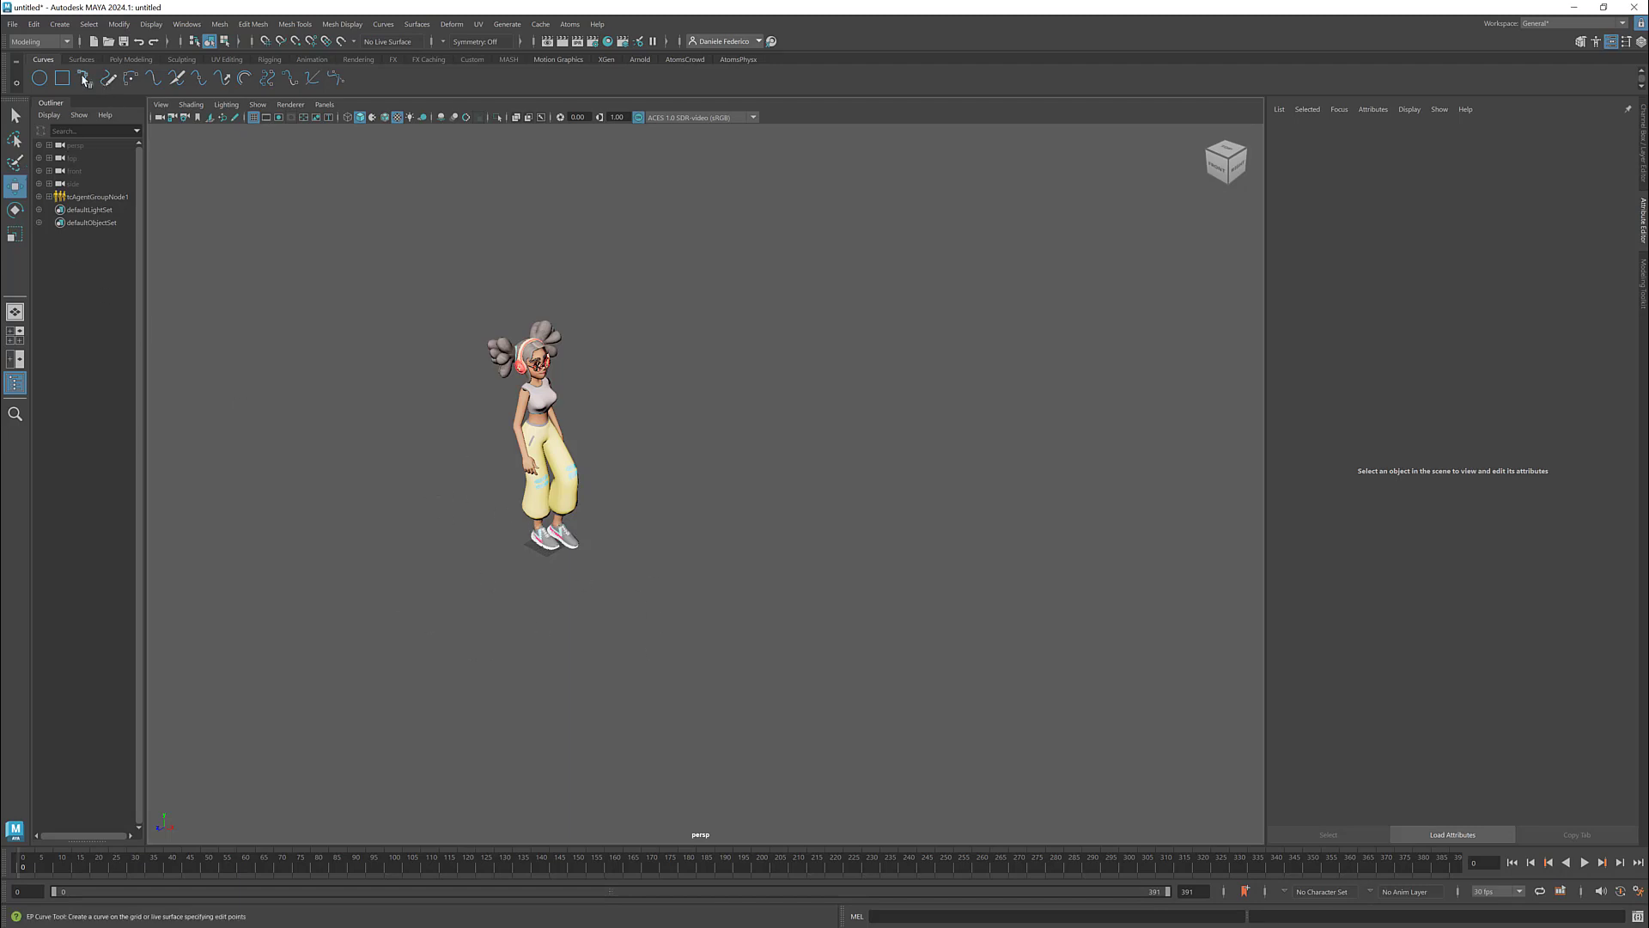
- Draw a five-point EP curve on the ground that starts near the character and sweeps around in a wide U-shaped bend
left_click(85, 78)
left_click_drag(580, 407, 718, 500, "alt")
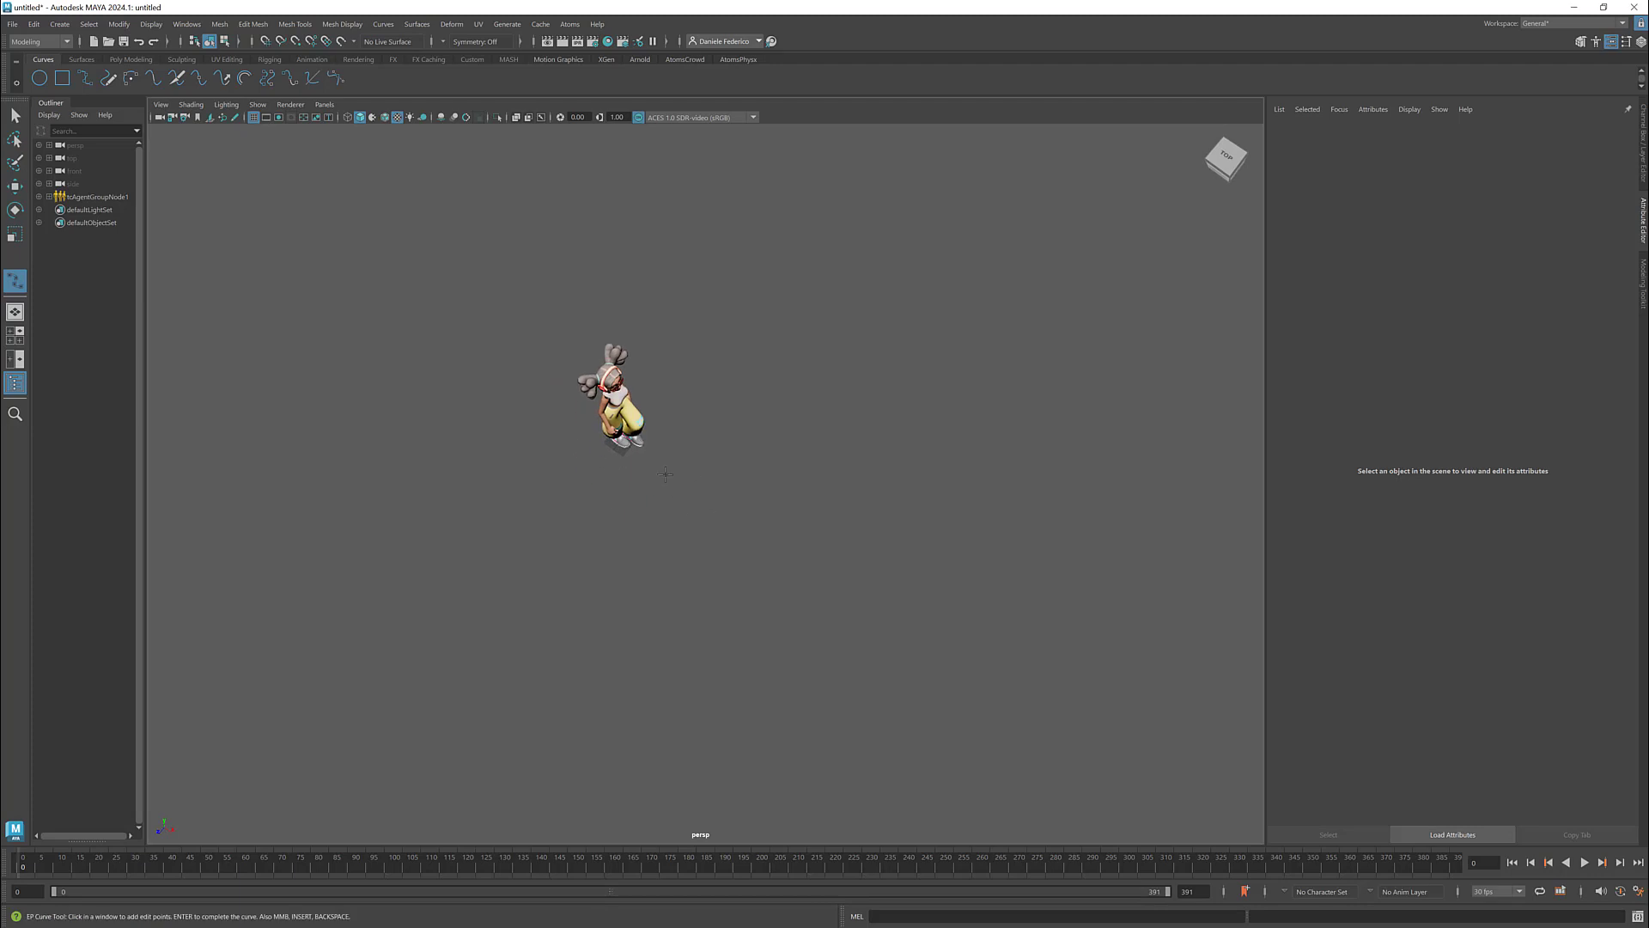
left_click(694, 475)
left_click(742, 556)
left_click(655, 684)
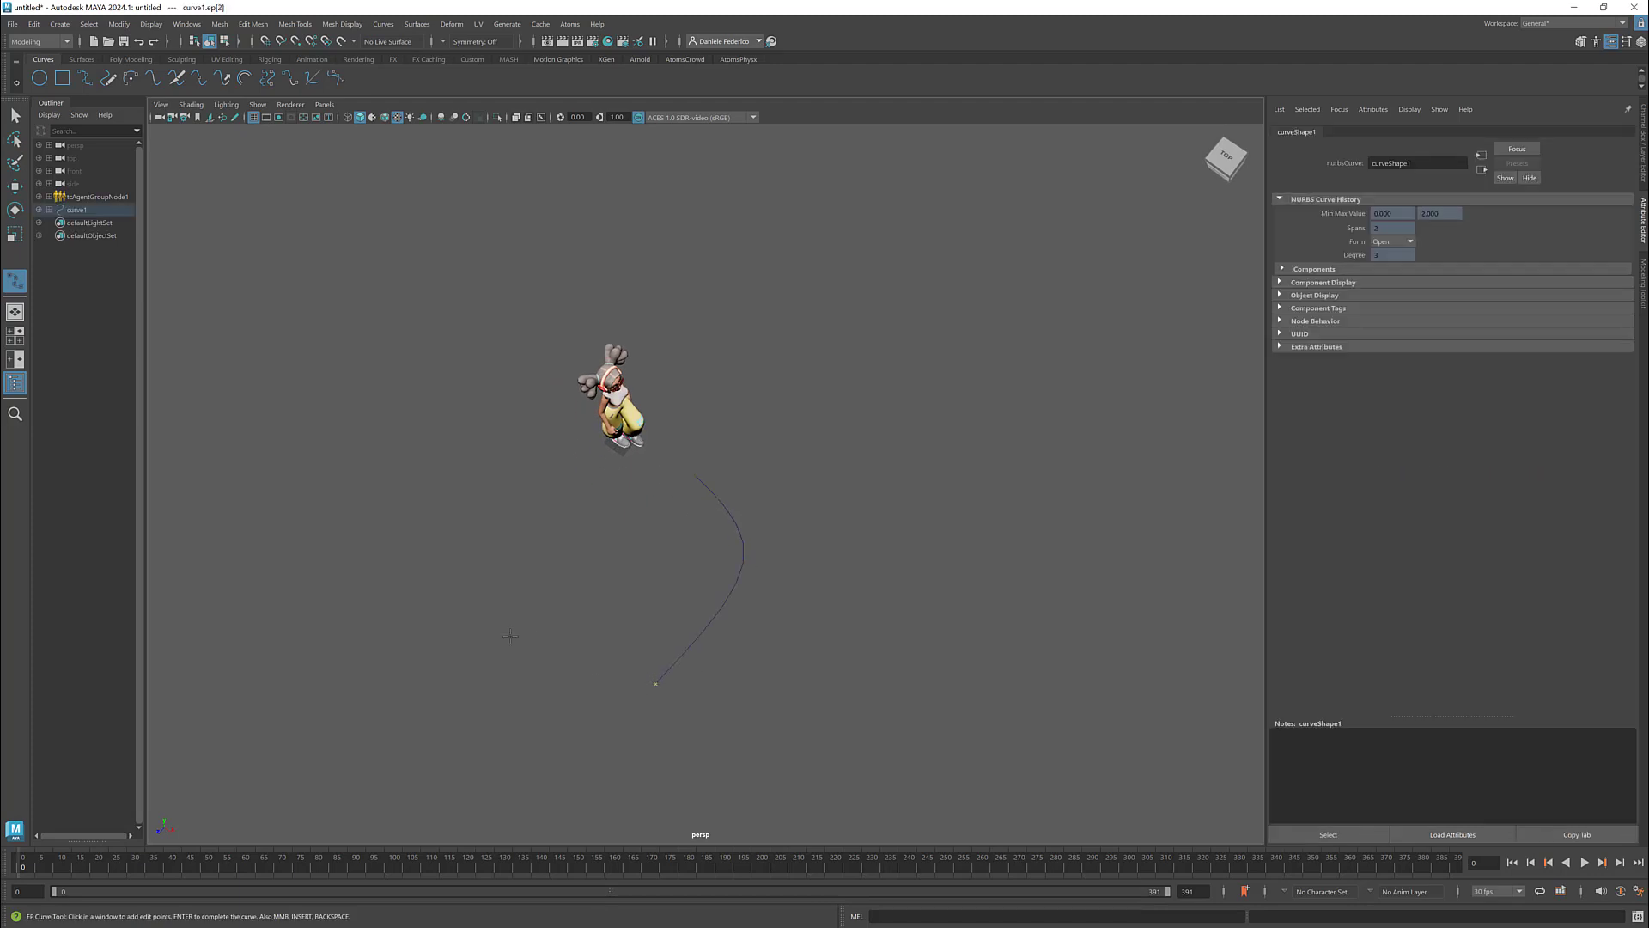
middle_click_drag(474, 581, 584, 455, "alt")
left_click(513, 504)
left_click(419, 414)
key("w")
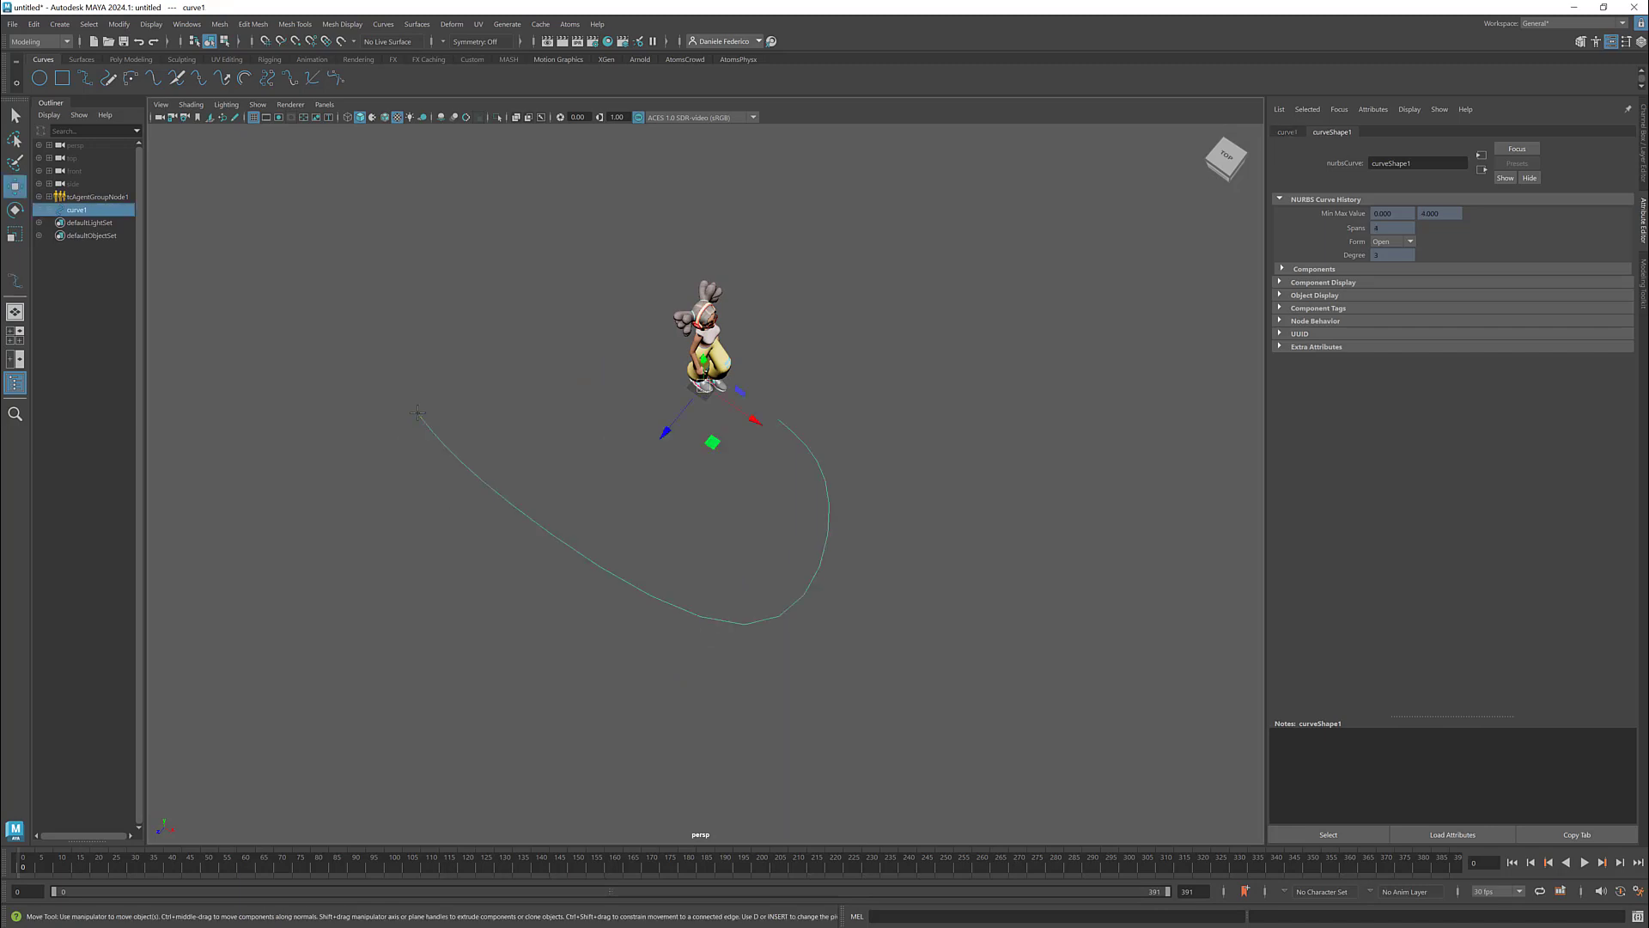
- Add a followCurve behaviour module to the agent group and assign curve1 as its curve
left_click(97, 196)
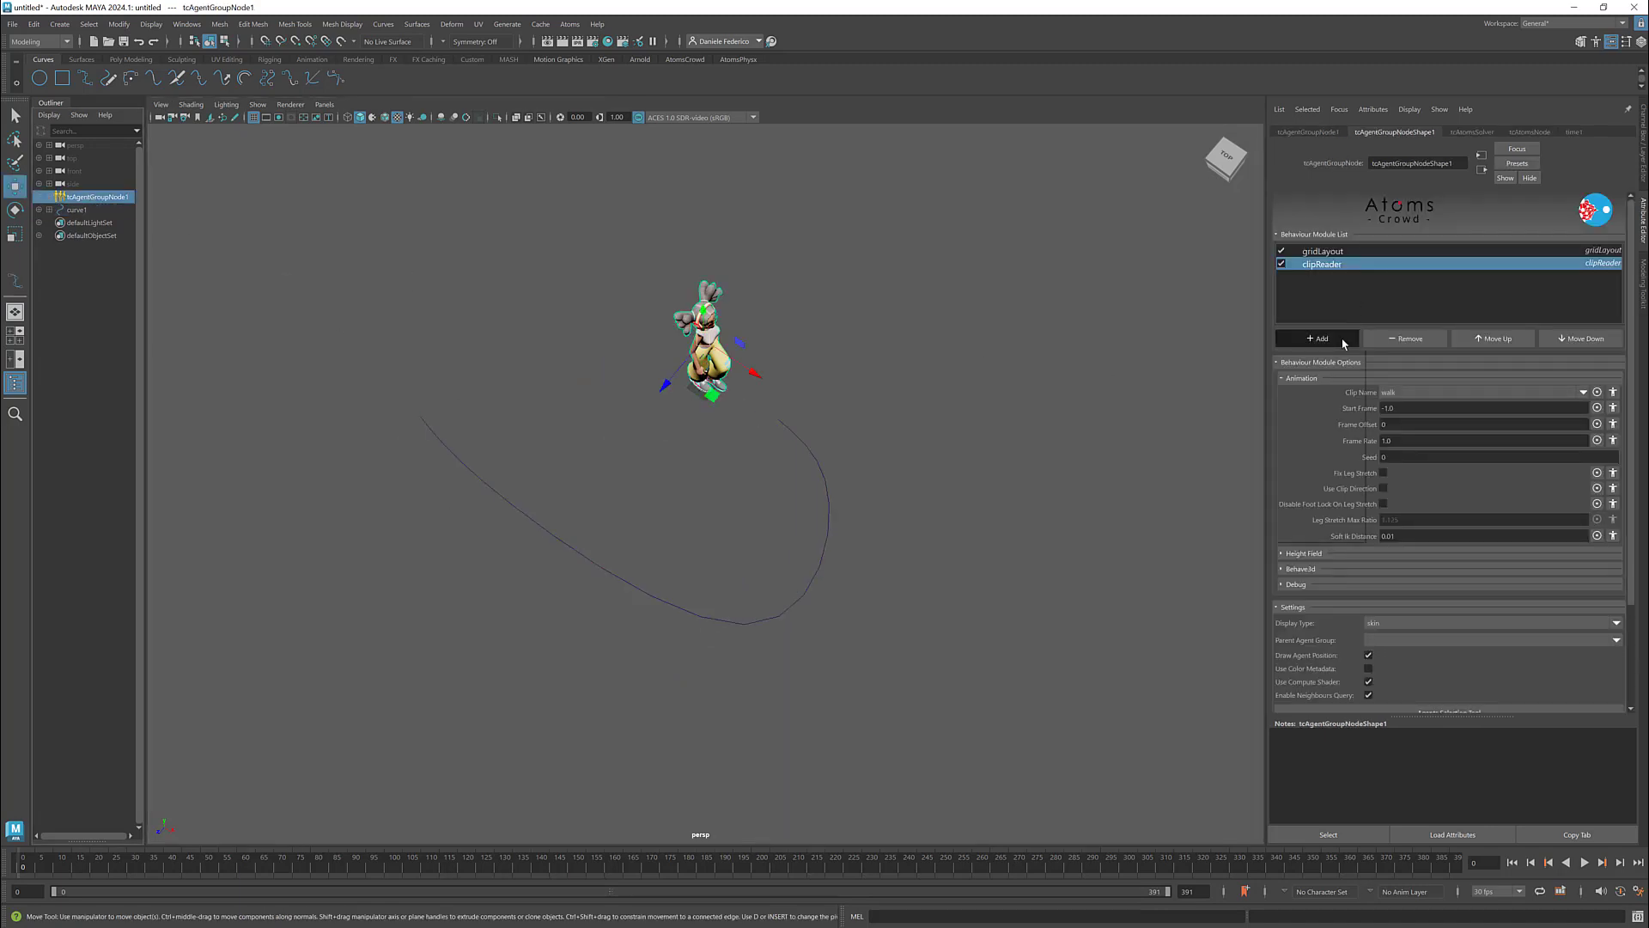
left_click(1344, 341)
type("followCurve")
key("Return")
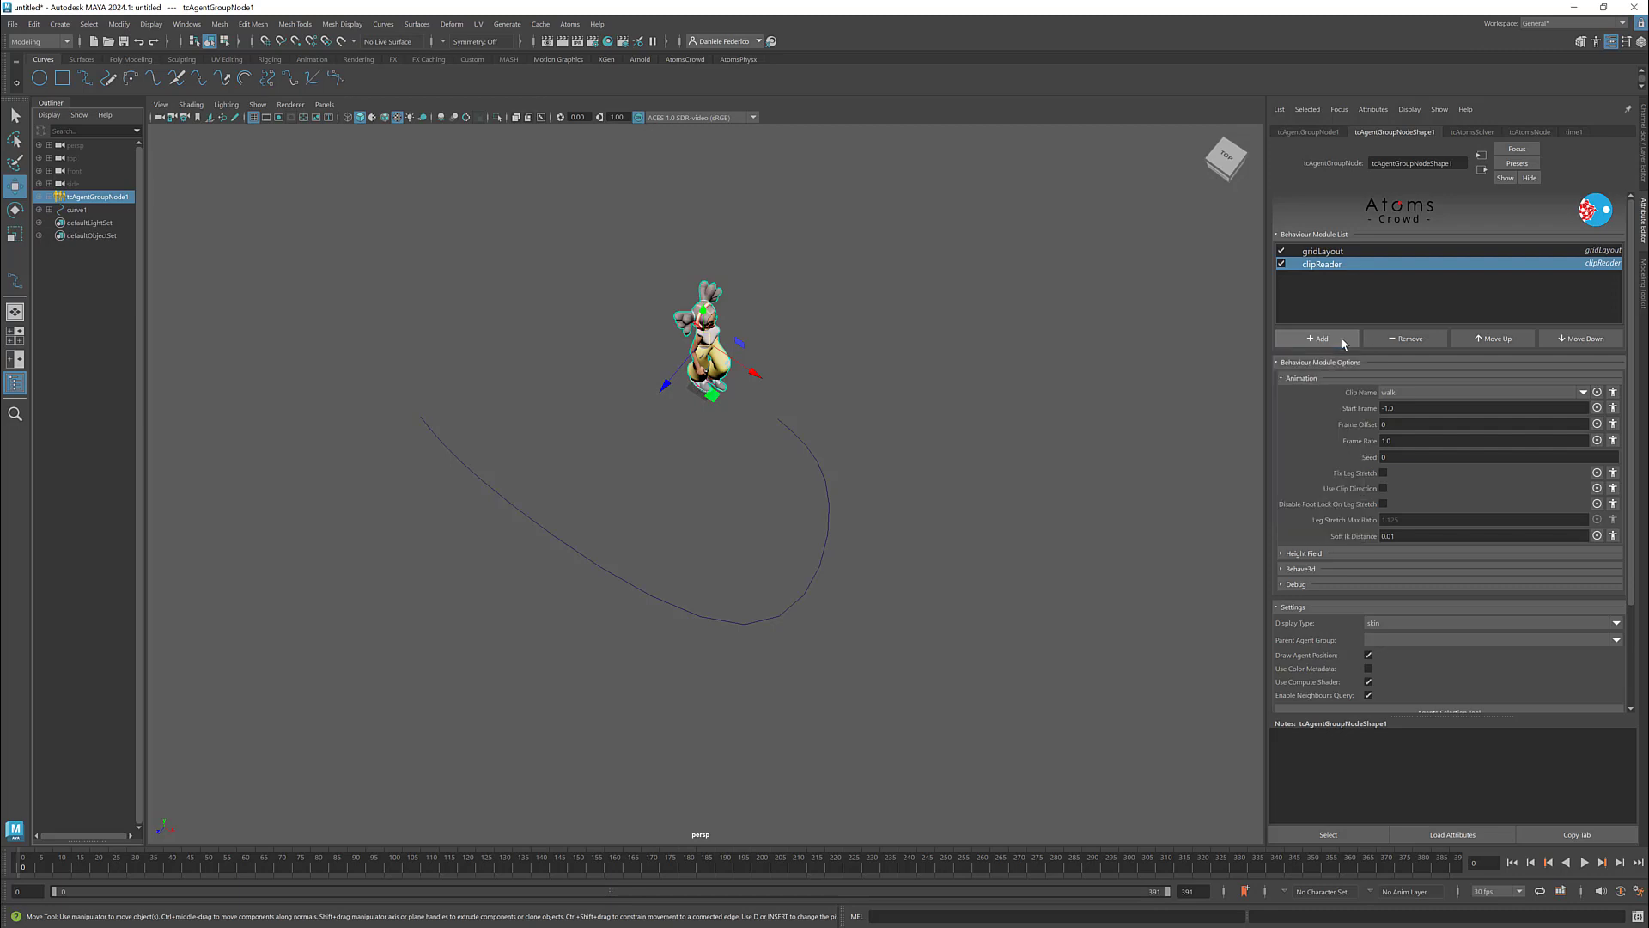
middle_click_drag(78, 210, 1432, 382)
middle_click_drag(863, 380, 822, 370, "alt")
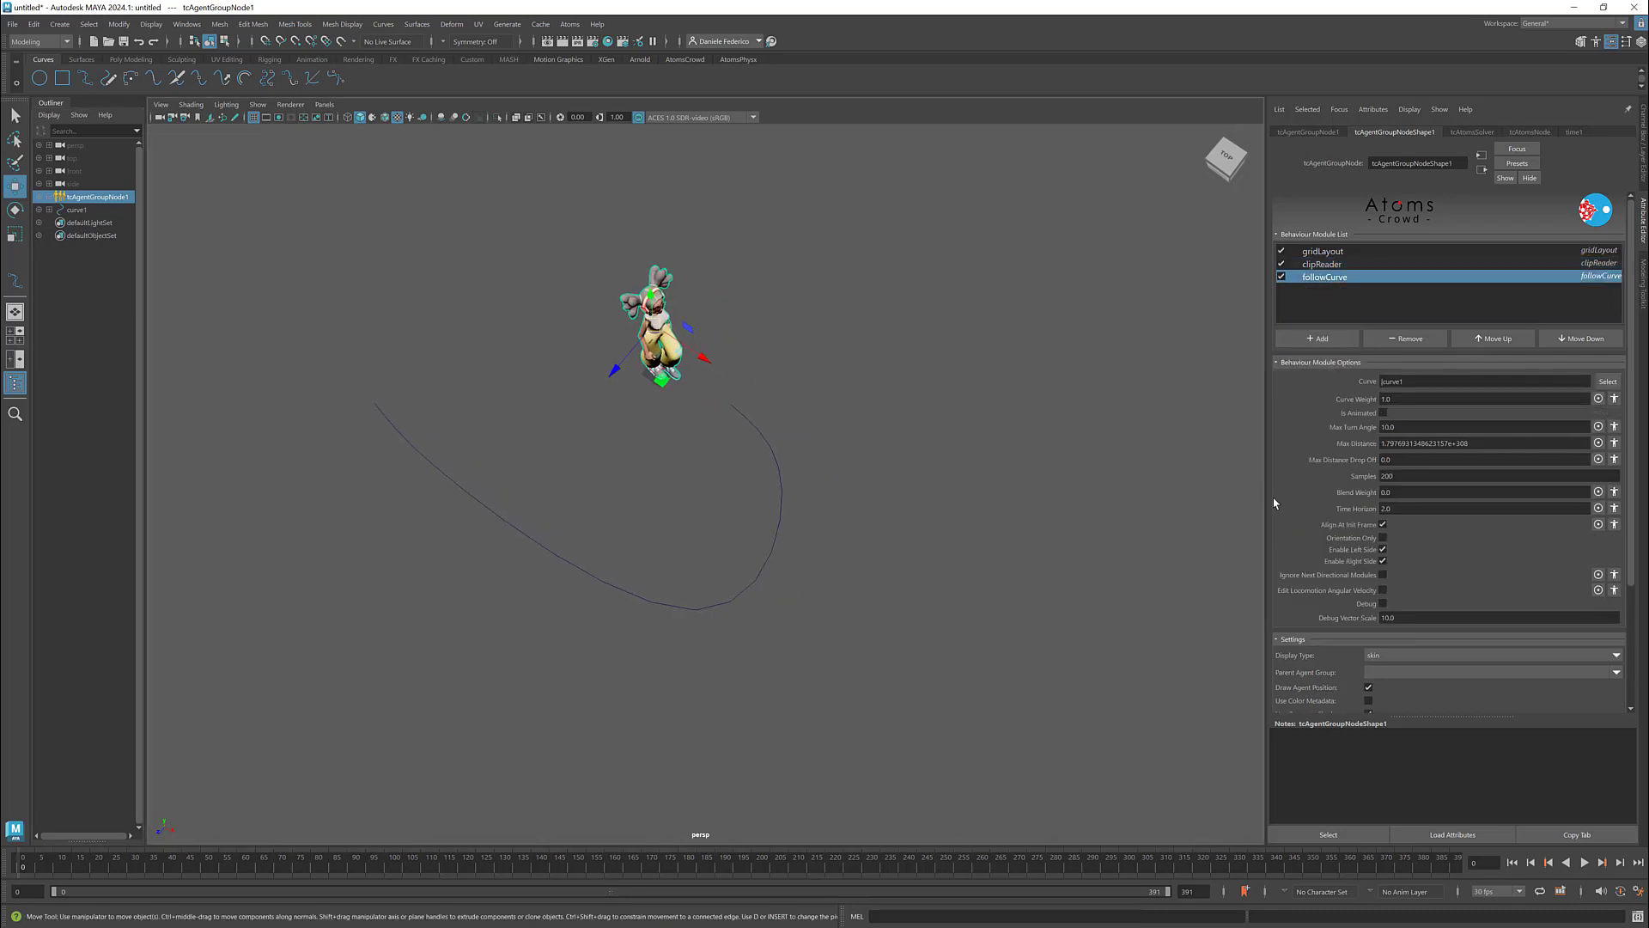
- Play the simulation along the curve twice to check the walk, and return to the first frame
left_click(1585, 862)
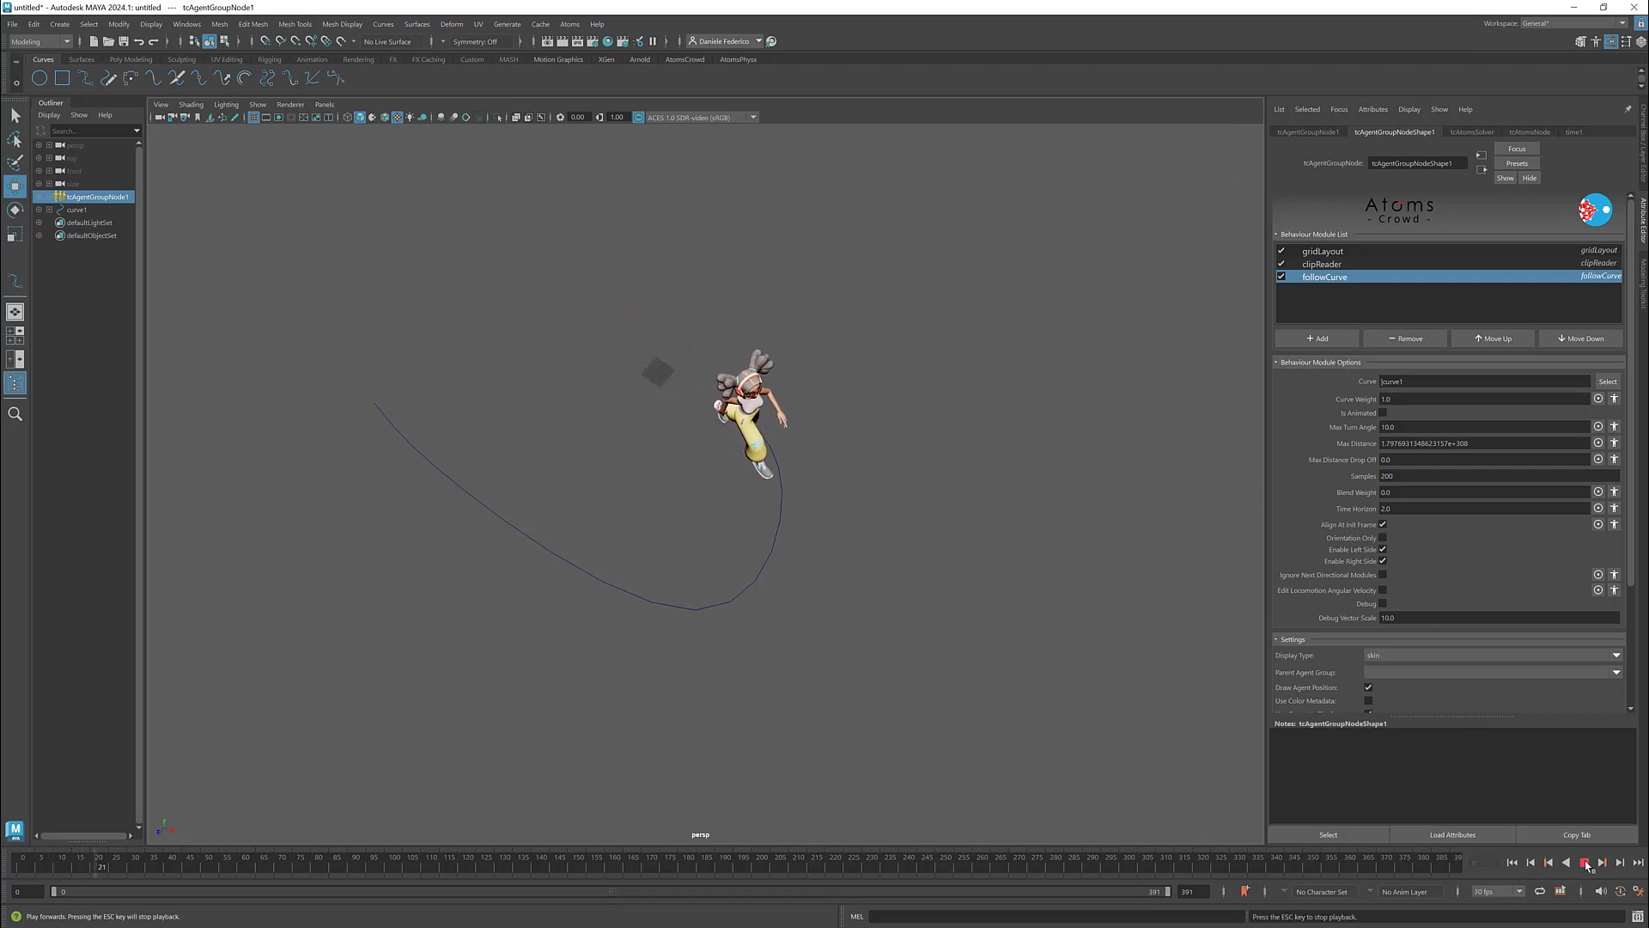
left_click(1585, 863)
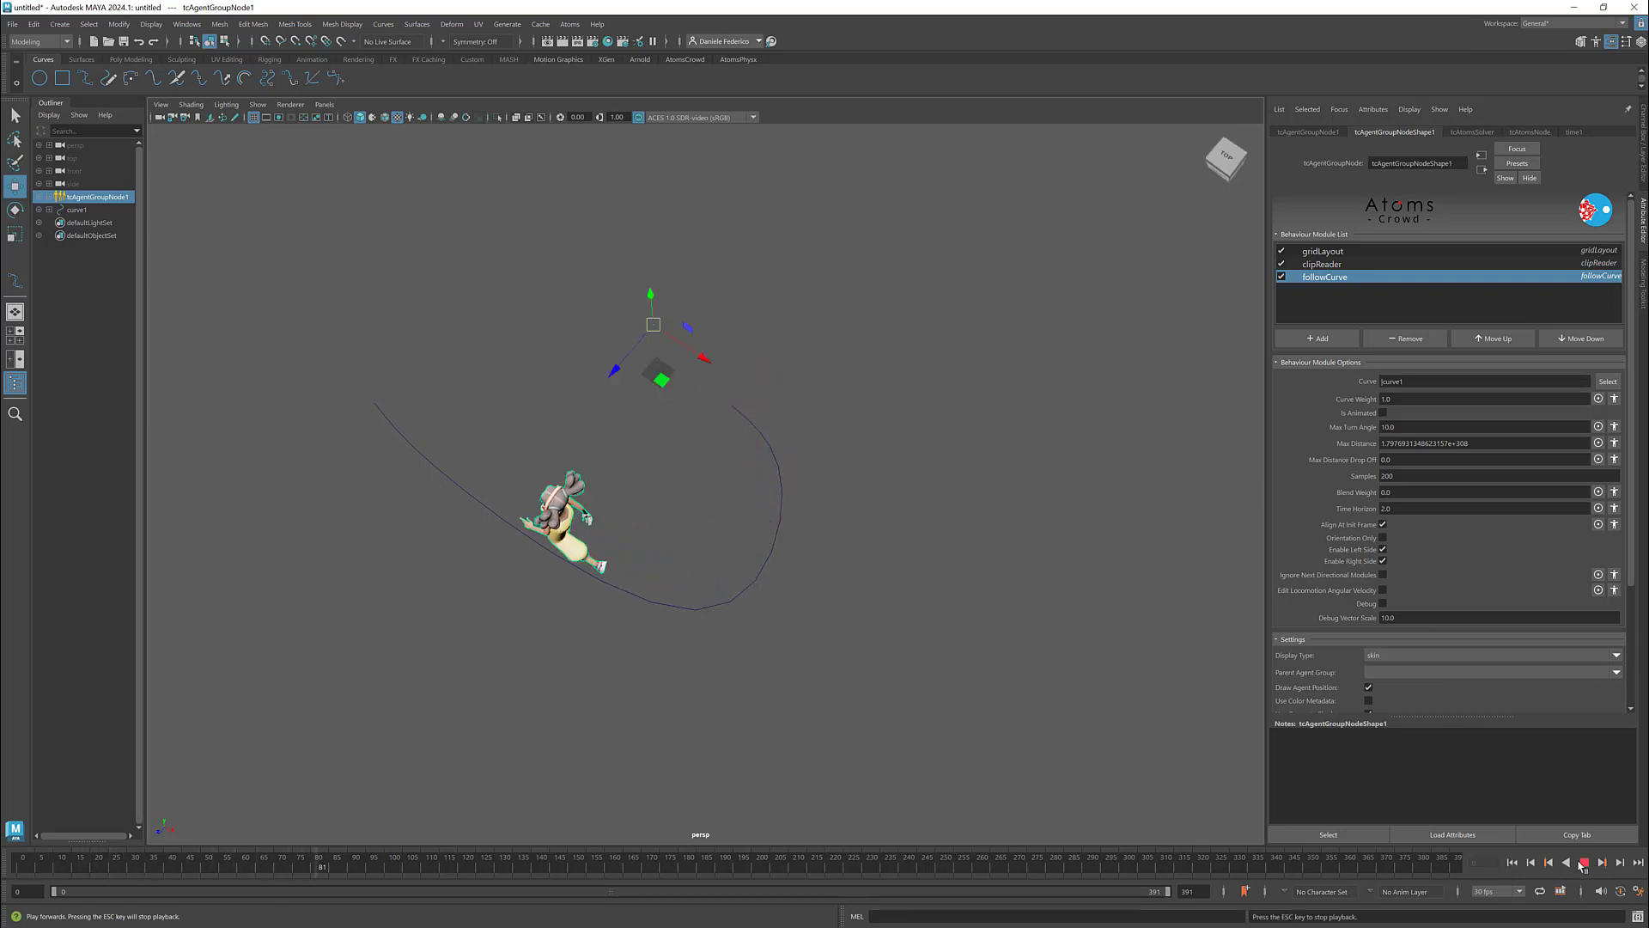
left_click(1514, 863)
left_click(1584, 862)
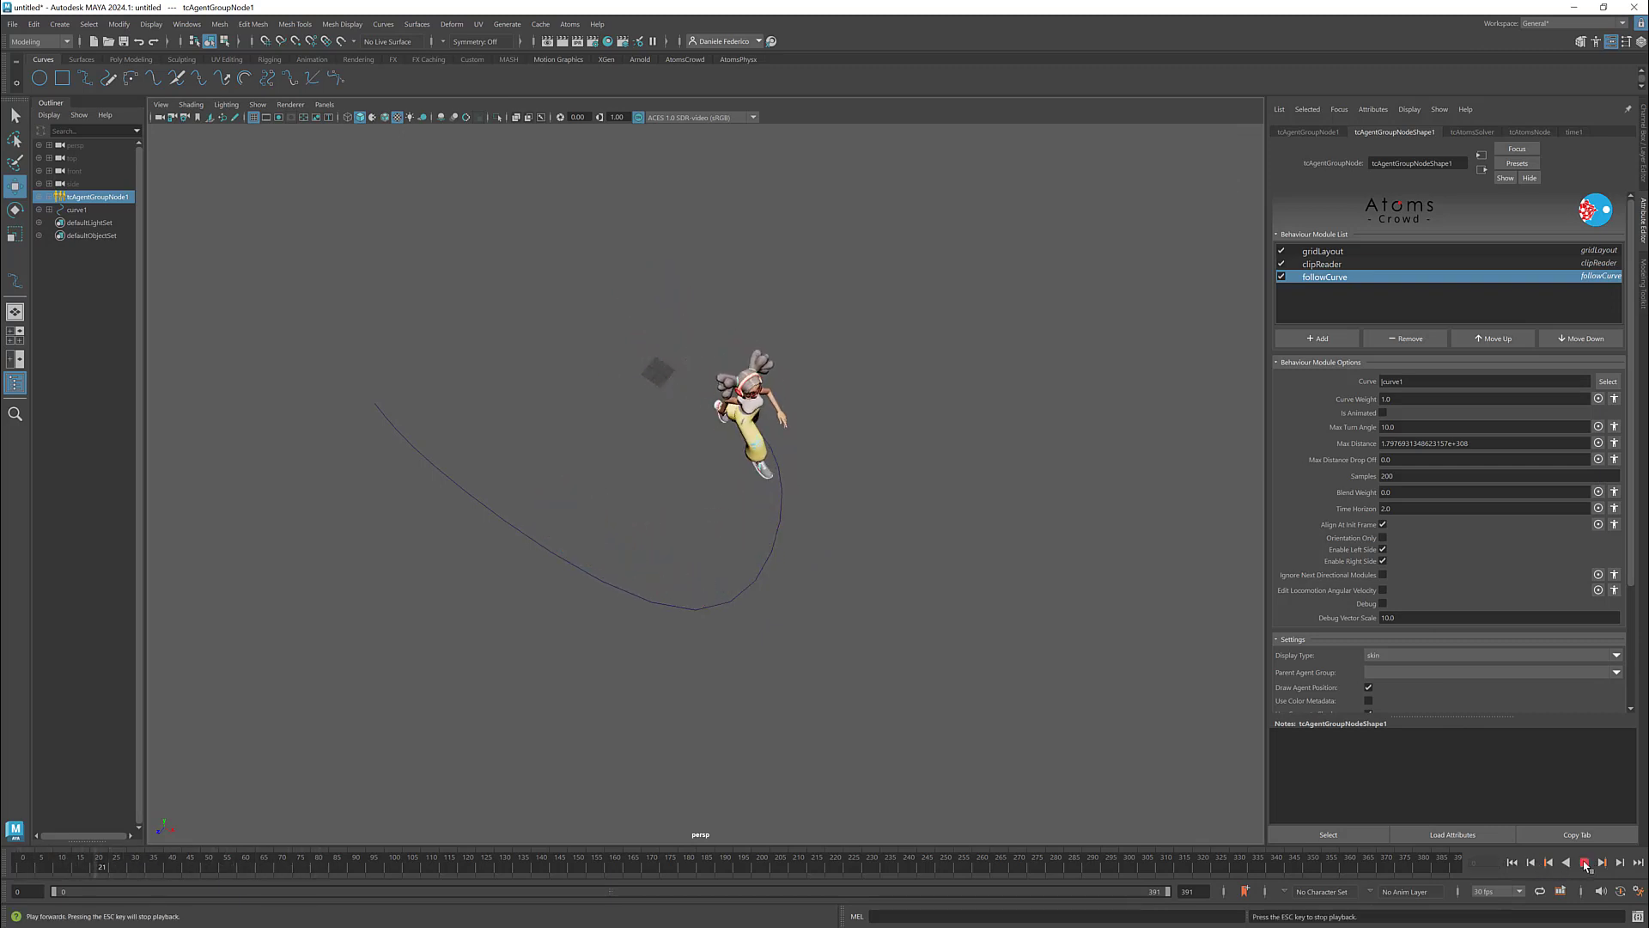
left_click(1585, 862)
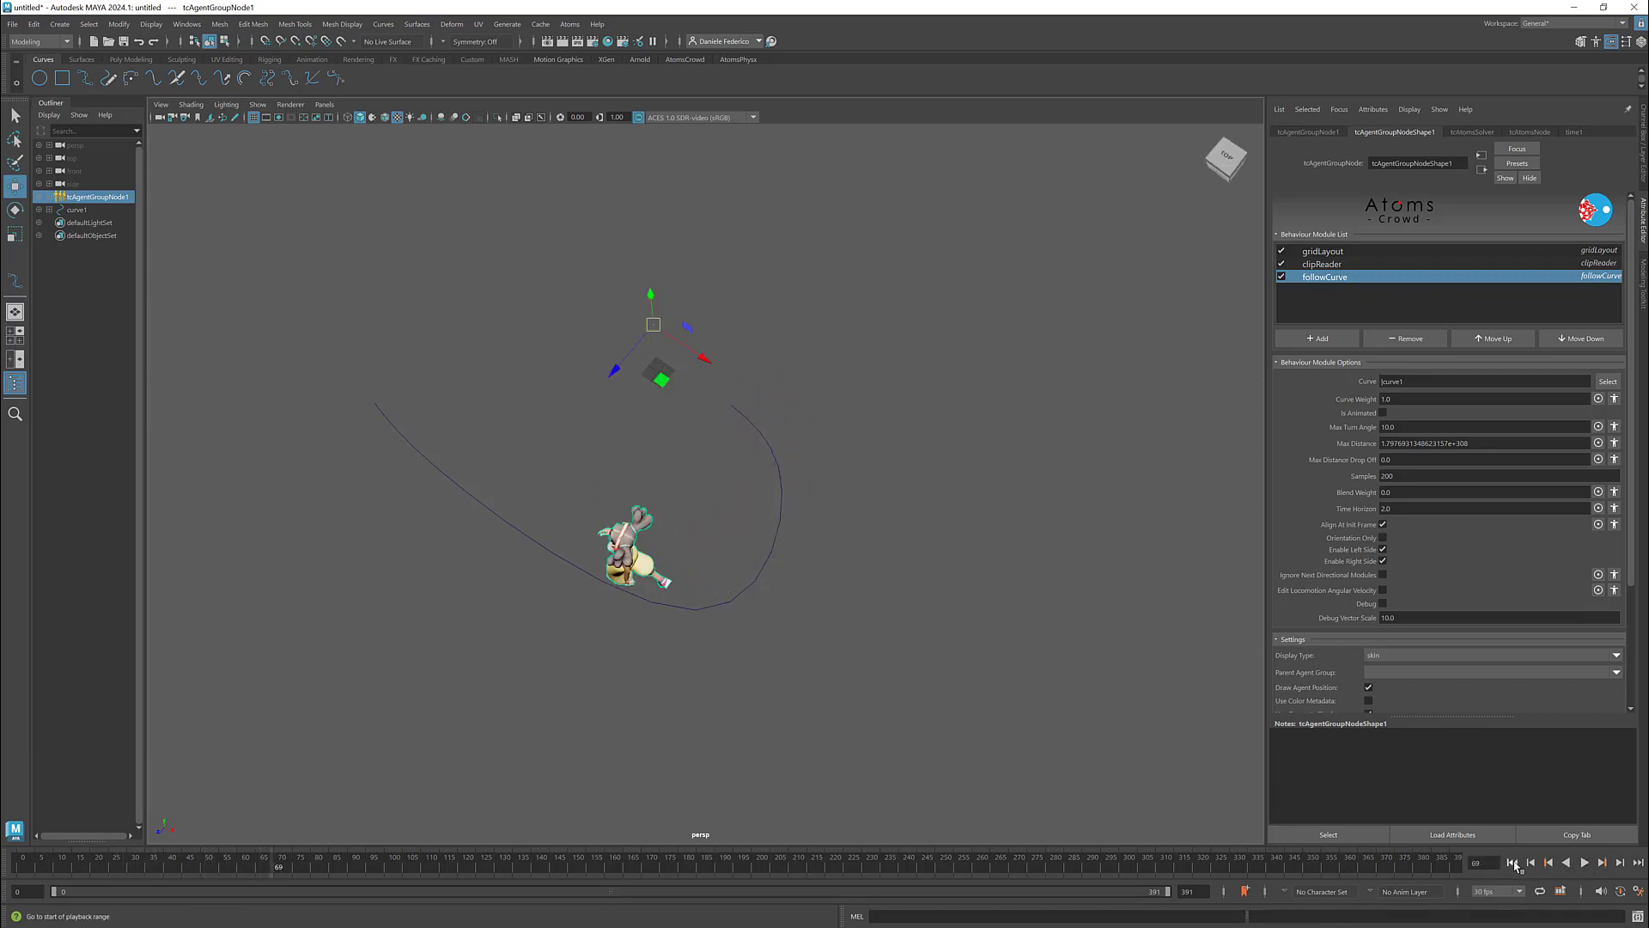
left_click(1512, 862)
- Bring the Atoms UI window back over the viewport, enlarge it, and narrow its clip list beside the walk clip's settings
left_click_drag(1648, 258, 493, 70)
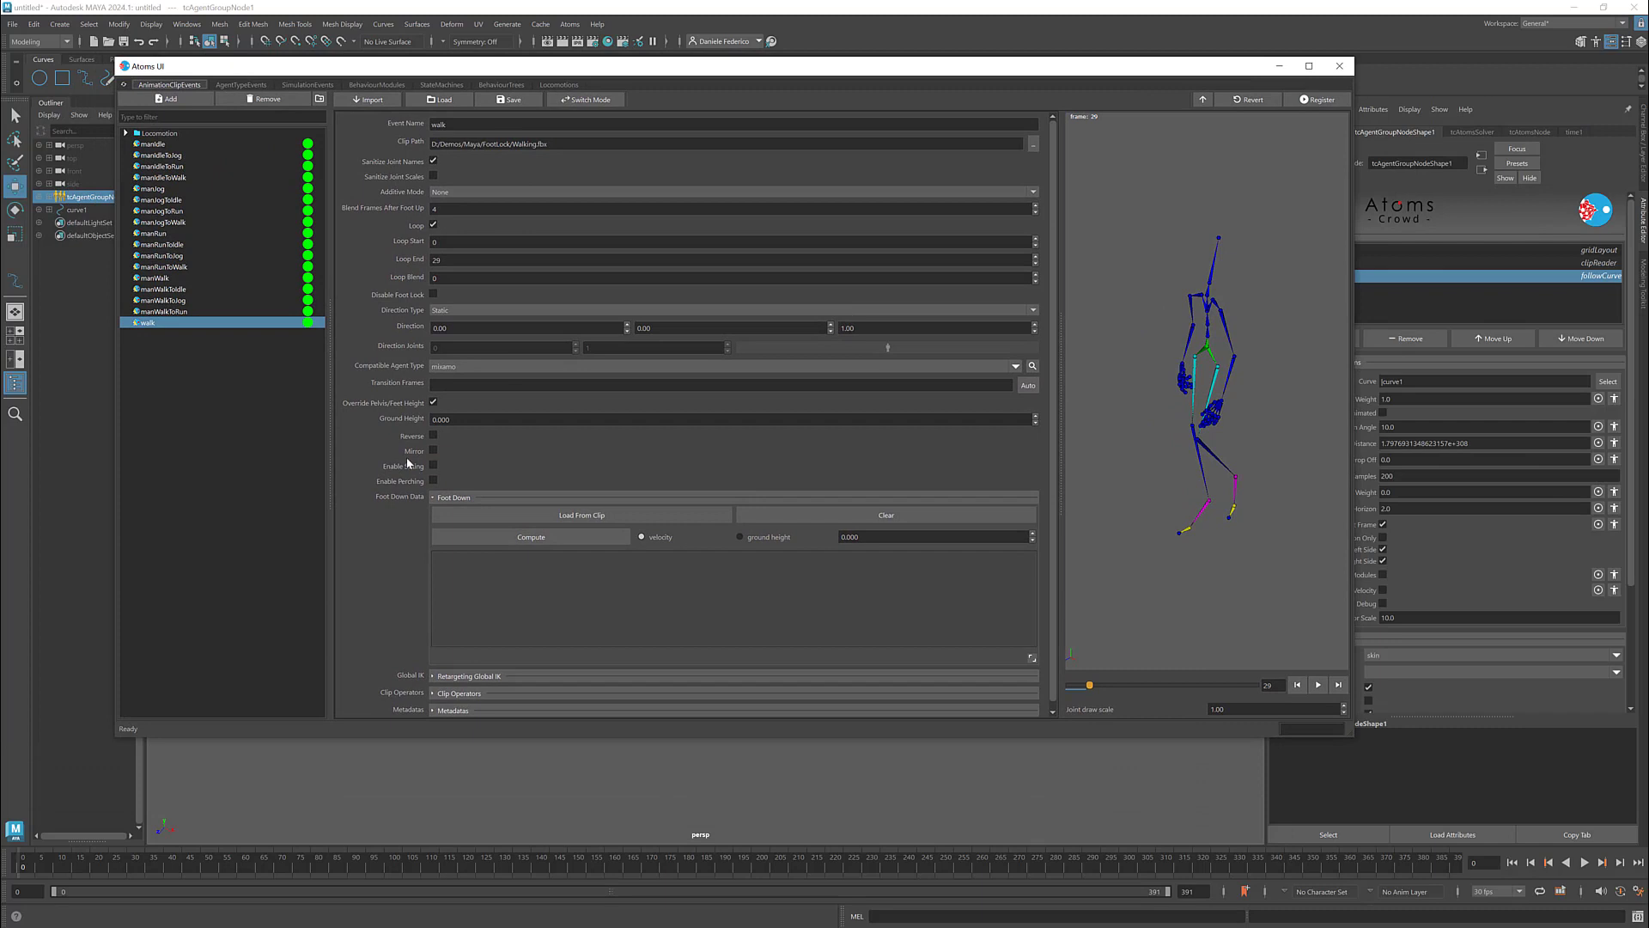
scroll(410, 462, "down", 1)
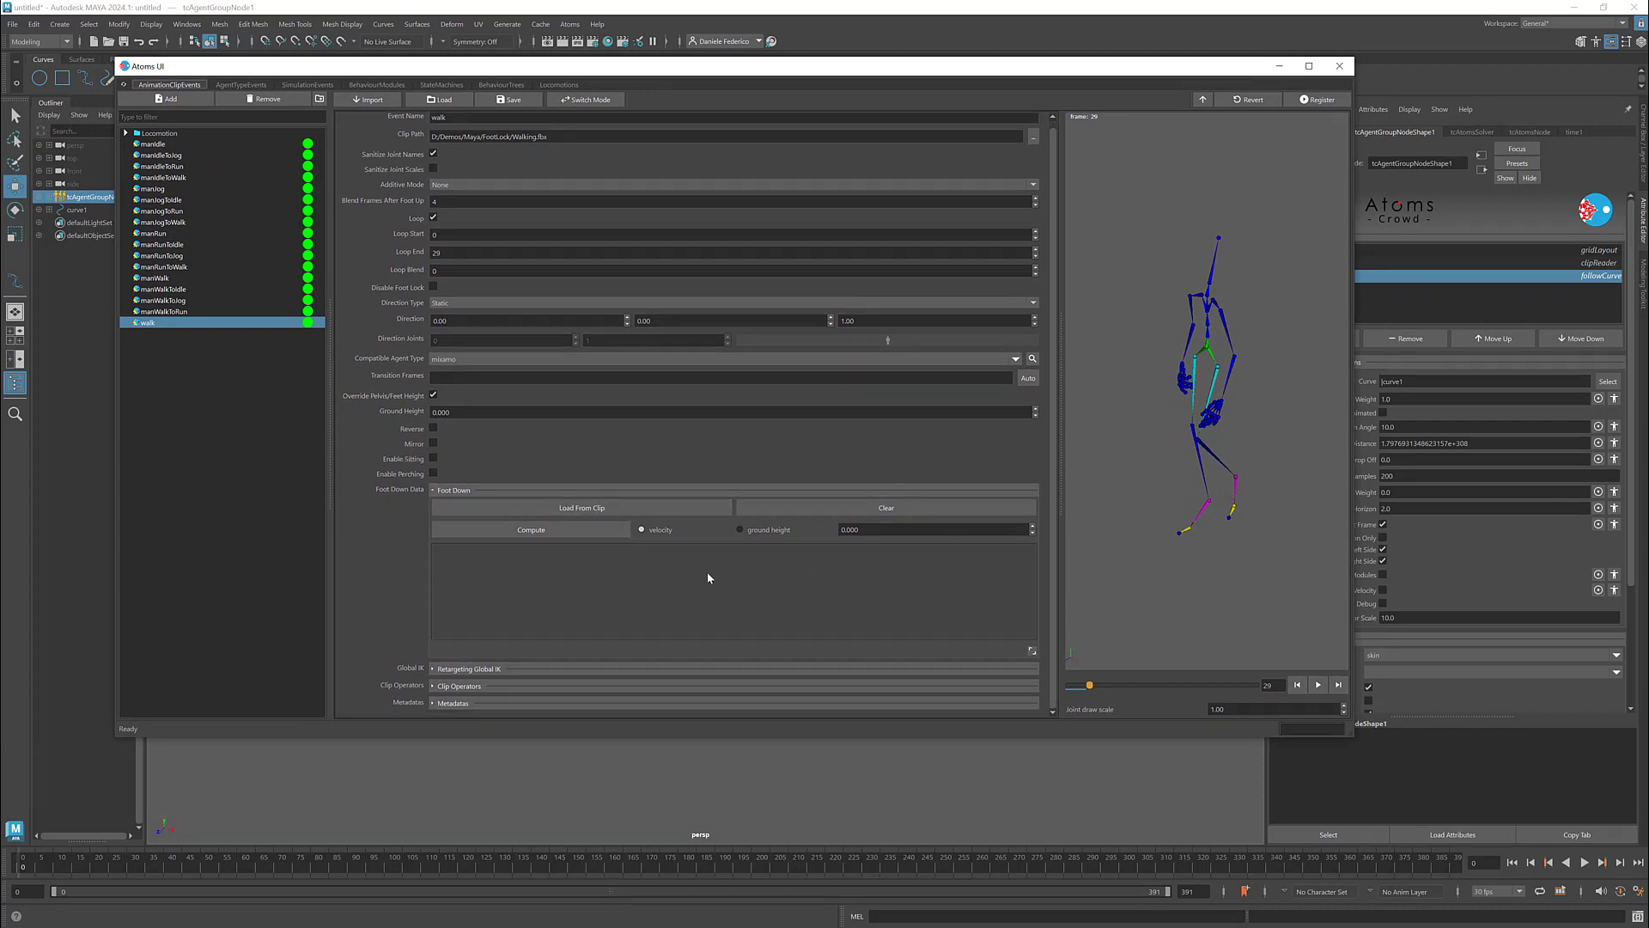
left_click(569, 507)
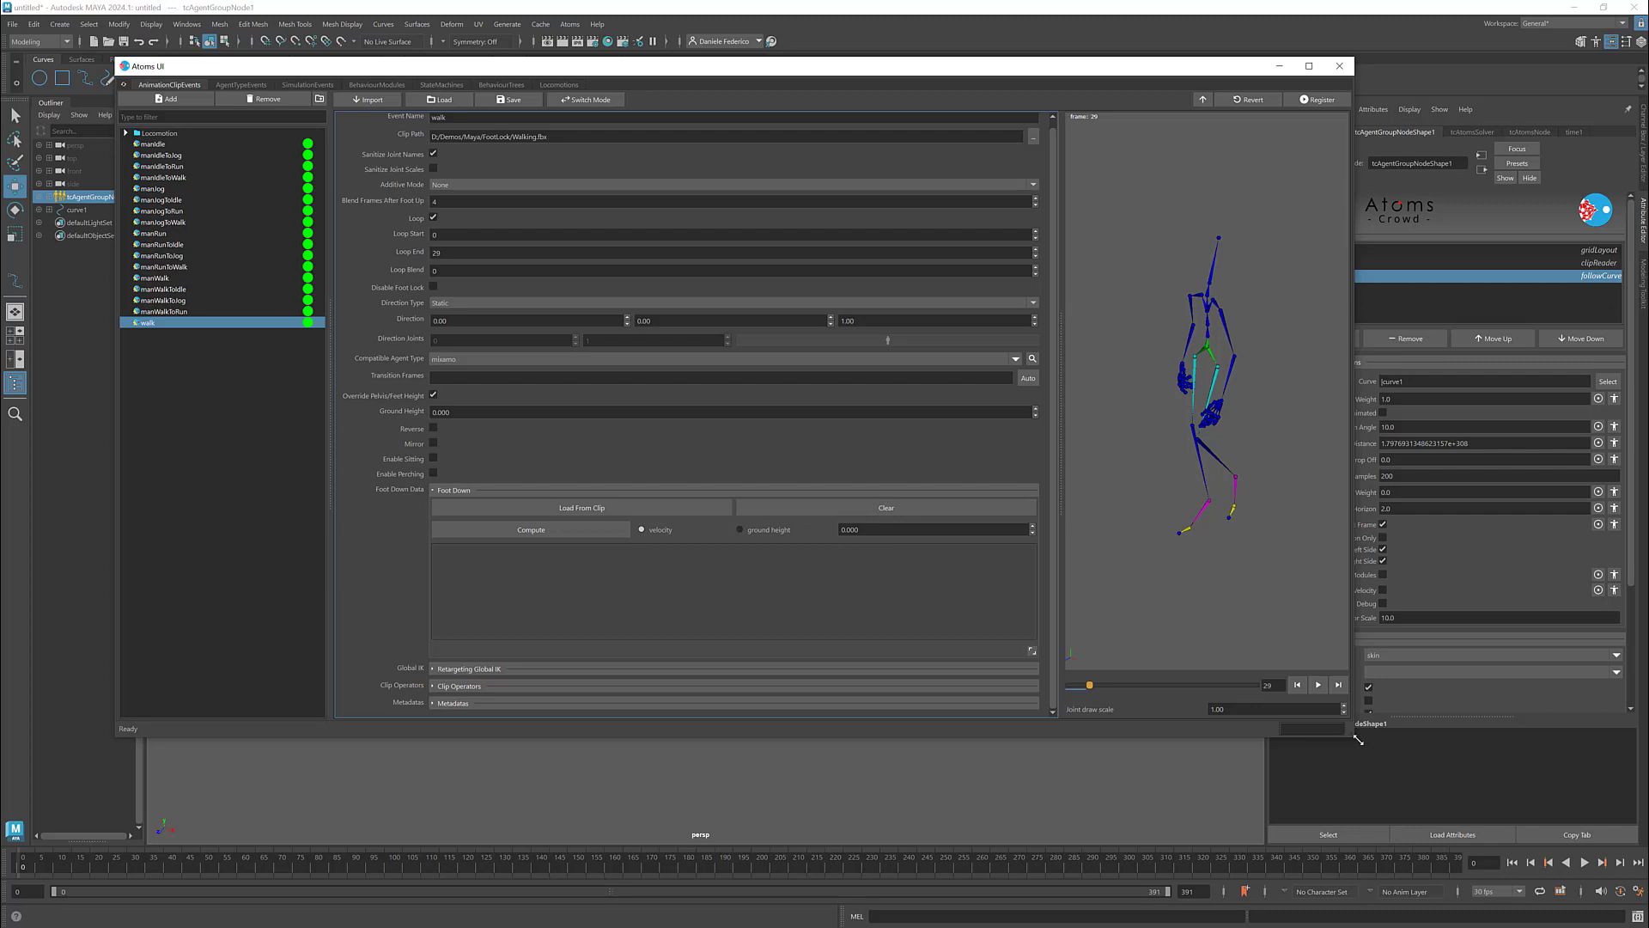
left_click_drag(1364, 743, 1453, 816)
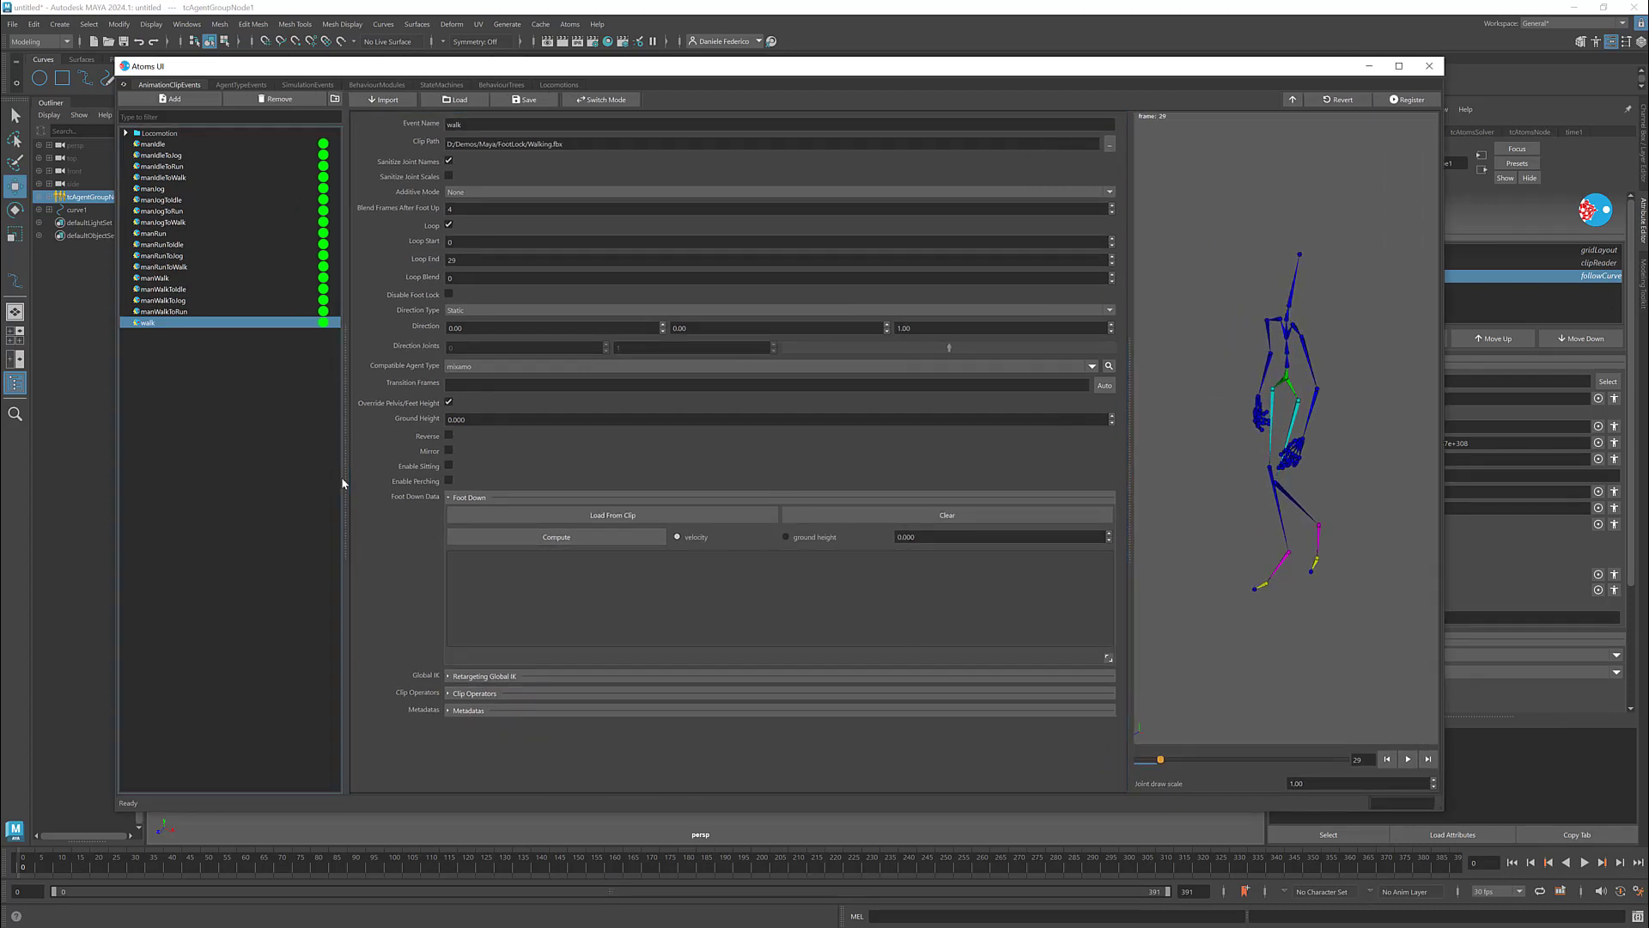
left_click_drag(345, 477, 296, 478)
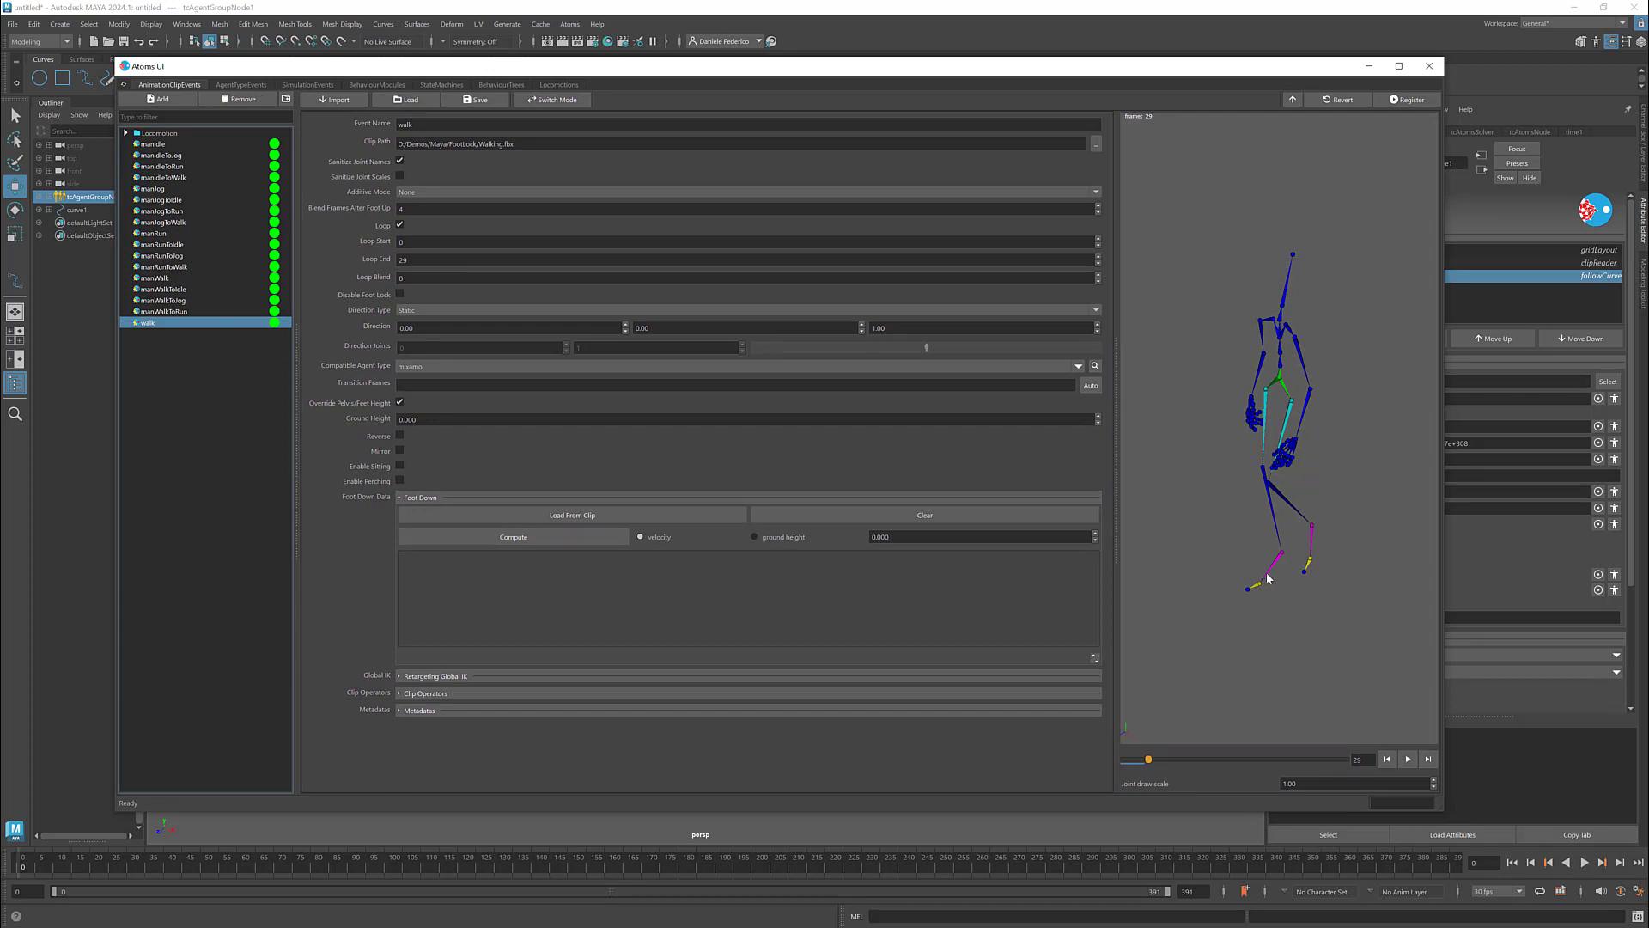
- Rewind the walk clip preview to frame 0 and frame the skeleton closely
mouse_move(1266, 572)
middle_mouse_down("alt")
mouse_move(1234, 565)
mouse_move(1254, 565)
middle_mouse_up("alt")
left_click(1384, 758)
middle_click_drag(1254, 489, 1225, 525, "alt")
left_click_drag(1146, 761, 1065, 759)
scroll(1228, 566, "up", 1)
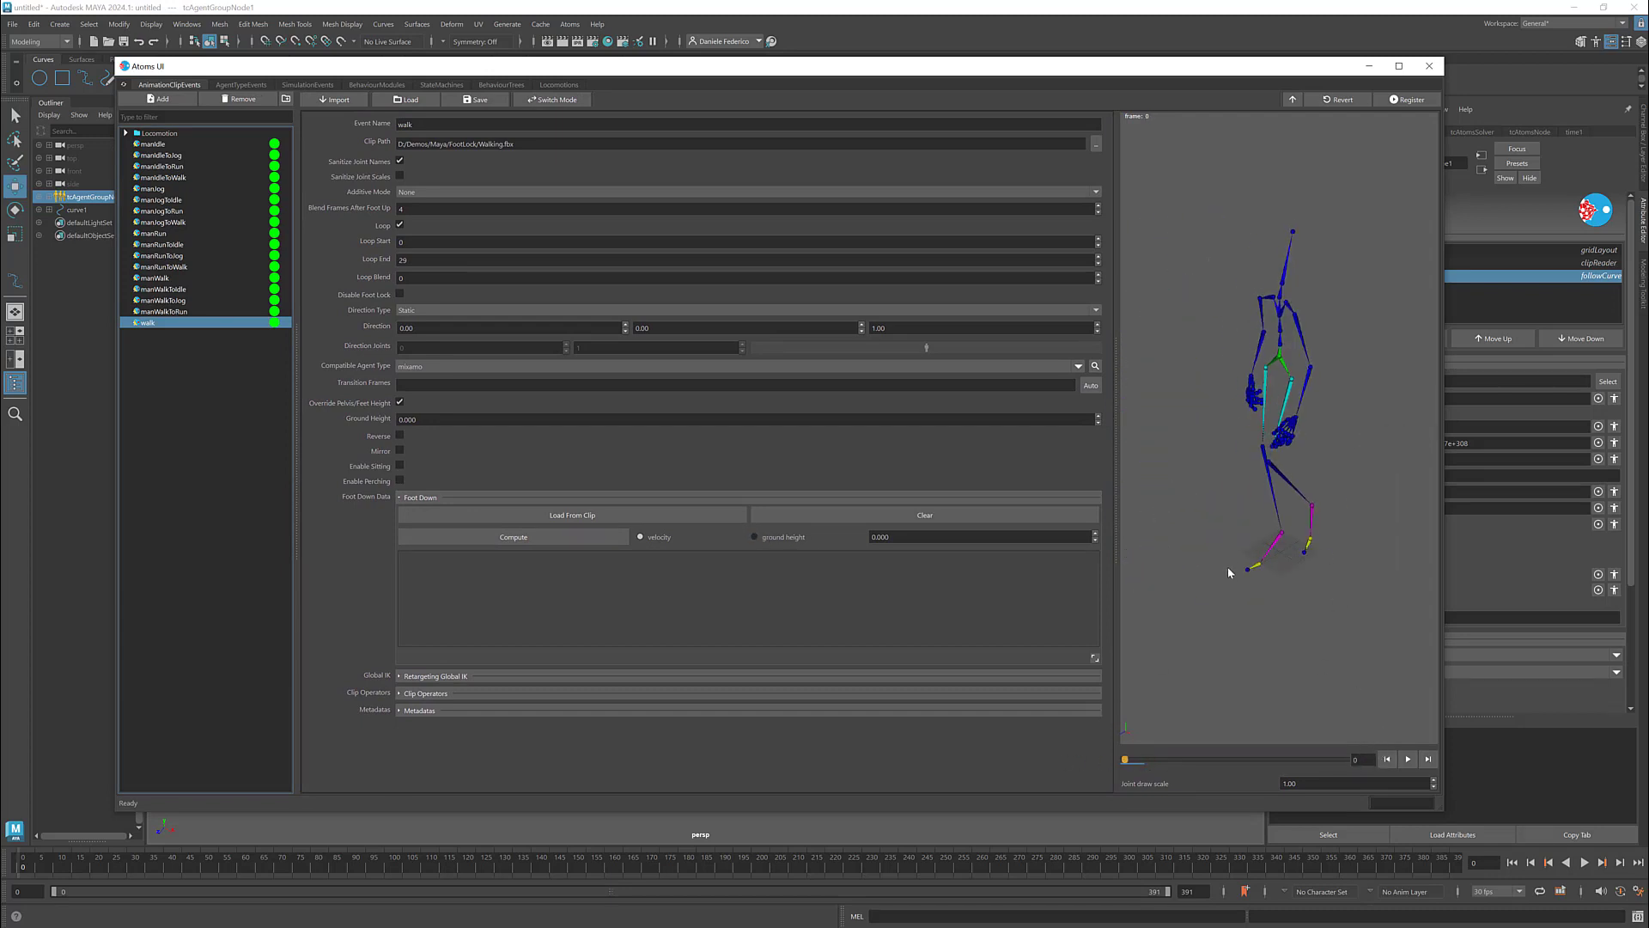
scroll(1239, 555, "up", 2)
mouse_move(1228, 567)
middle_mouse_down("alt")
mouse_move(1235, 502)
mouse_move(1247, 558)
middle_mouse_up("alt")
- Turn on Draw Joint World Pos in the clip preview and examine the toe joint positions up close
right_click(1264, 565)
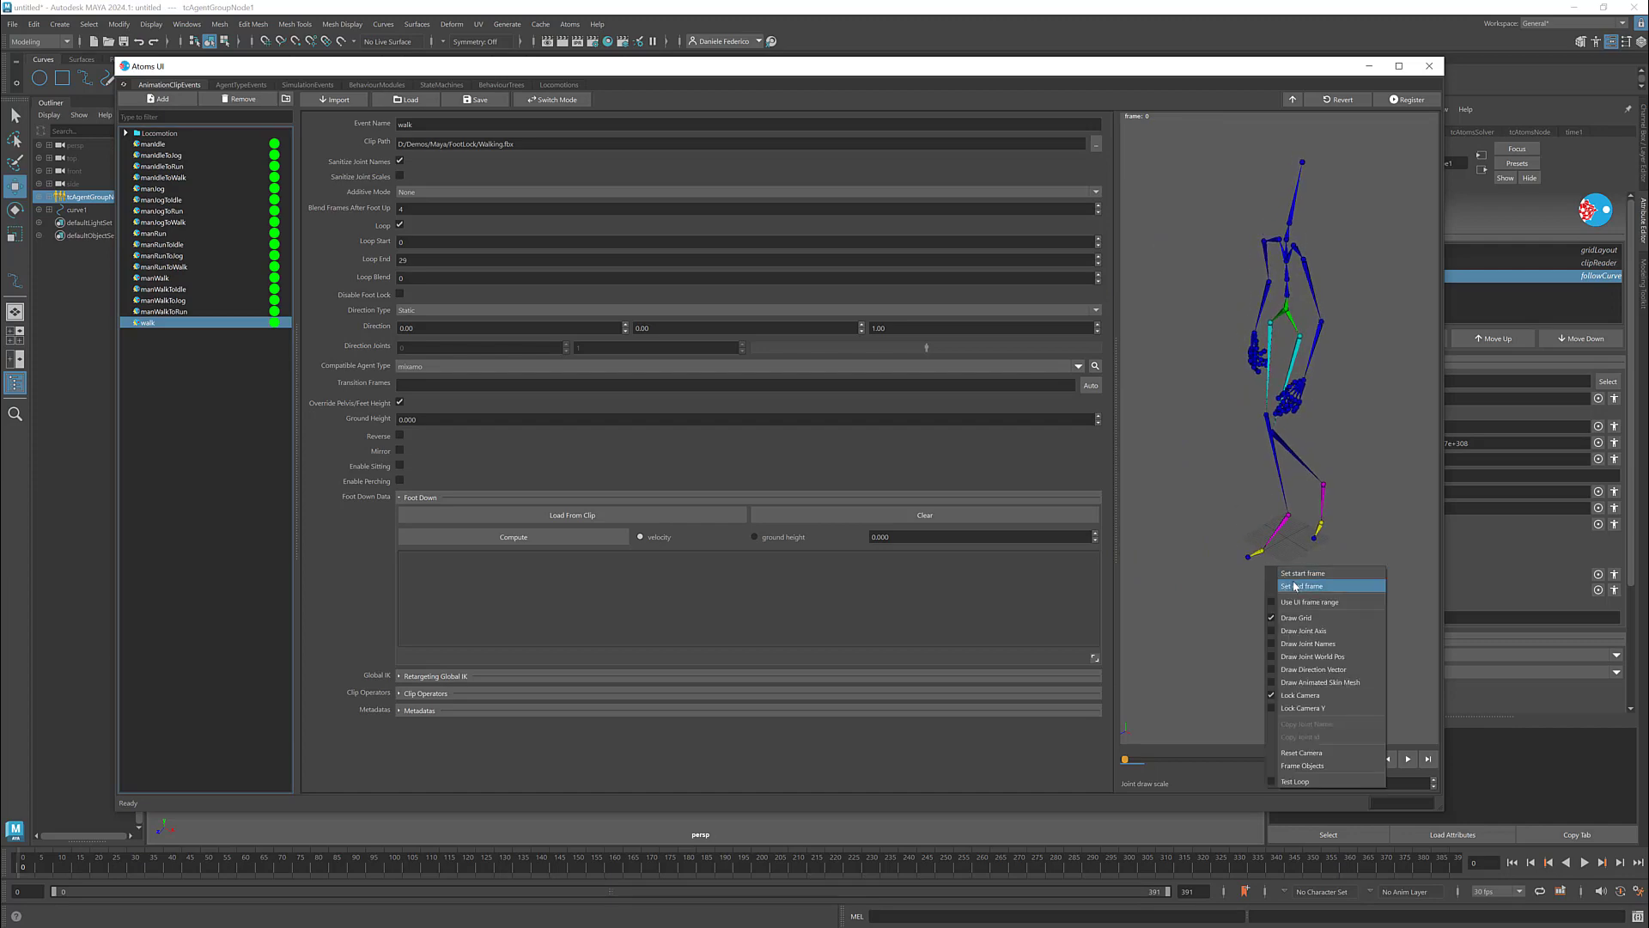
left_click(1302, 646)
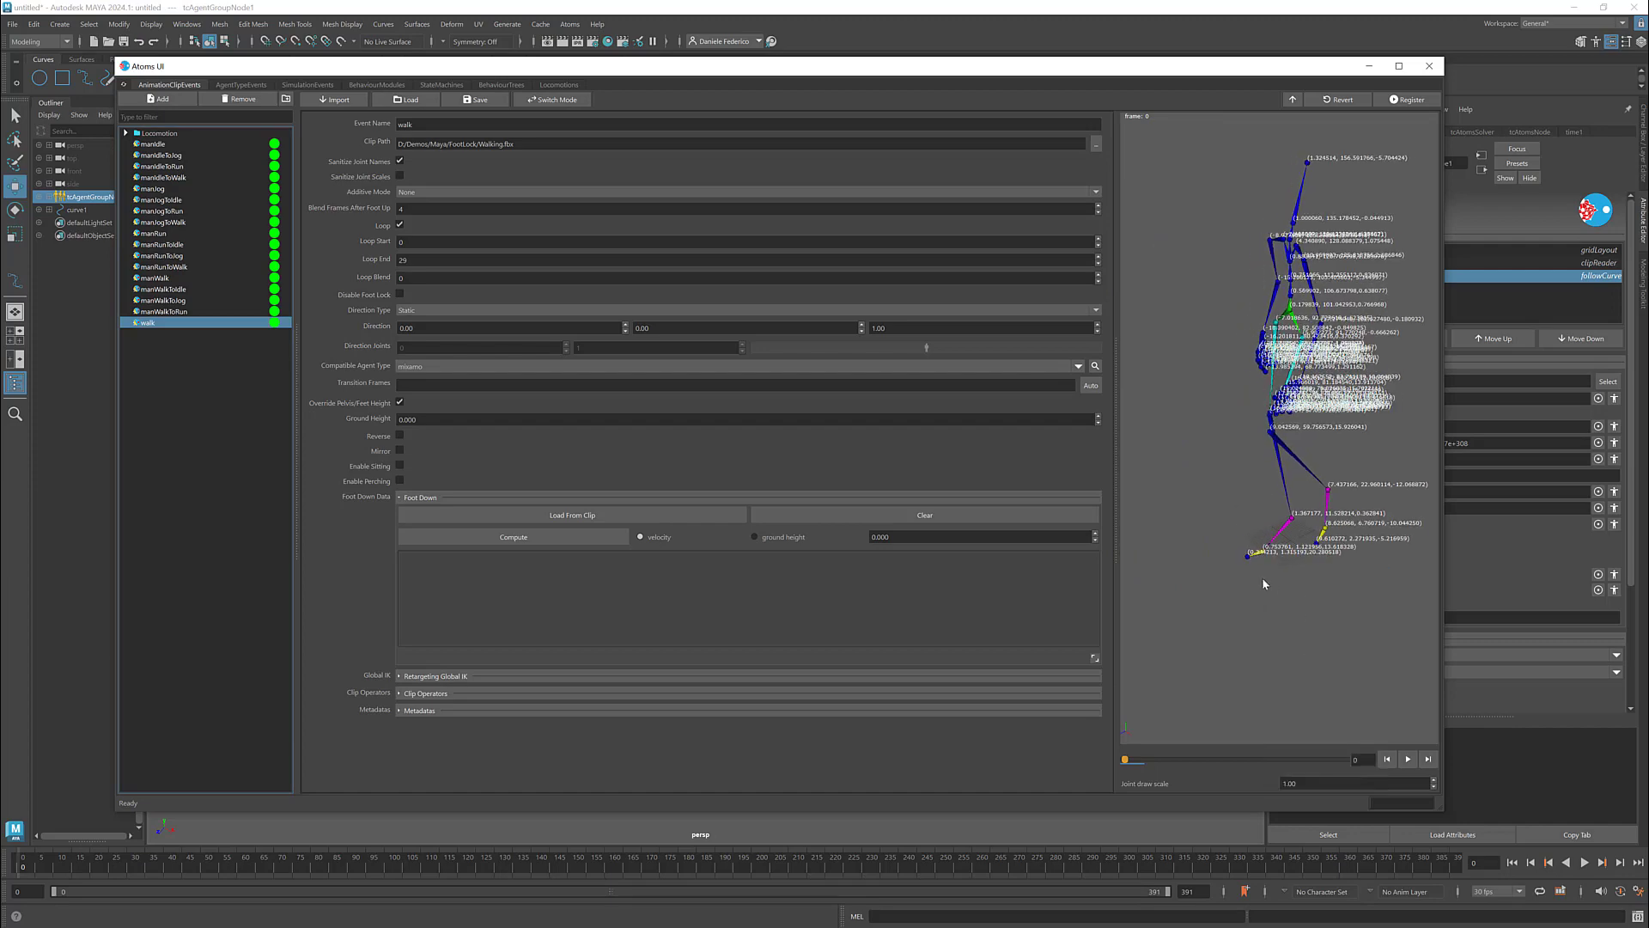
scroll(1280, 563, "up", 3)
middle_click_drag(1294, 549, 1286, 506, "alt")
left_click_drag(1287, 507, 1296, 512, "alt")
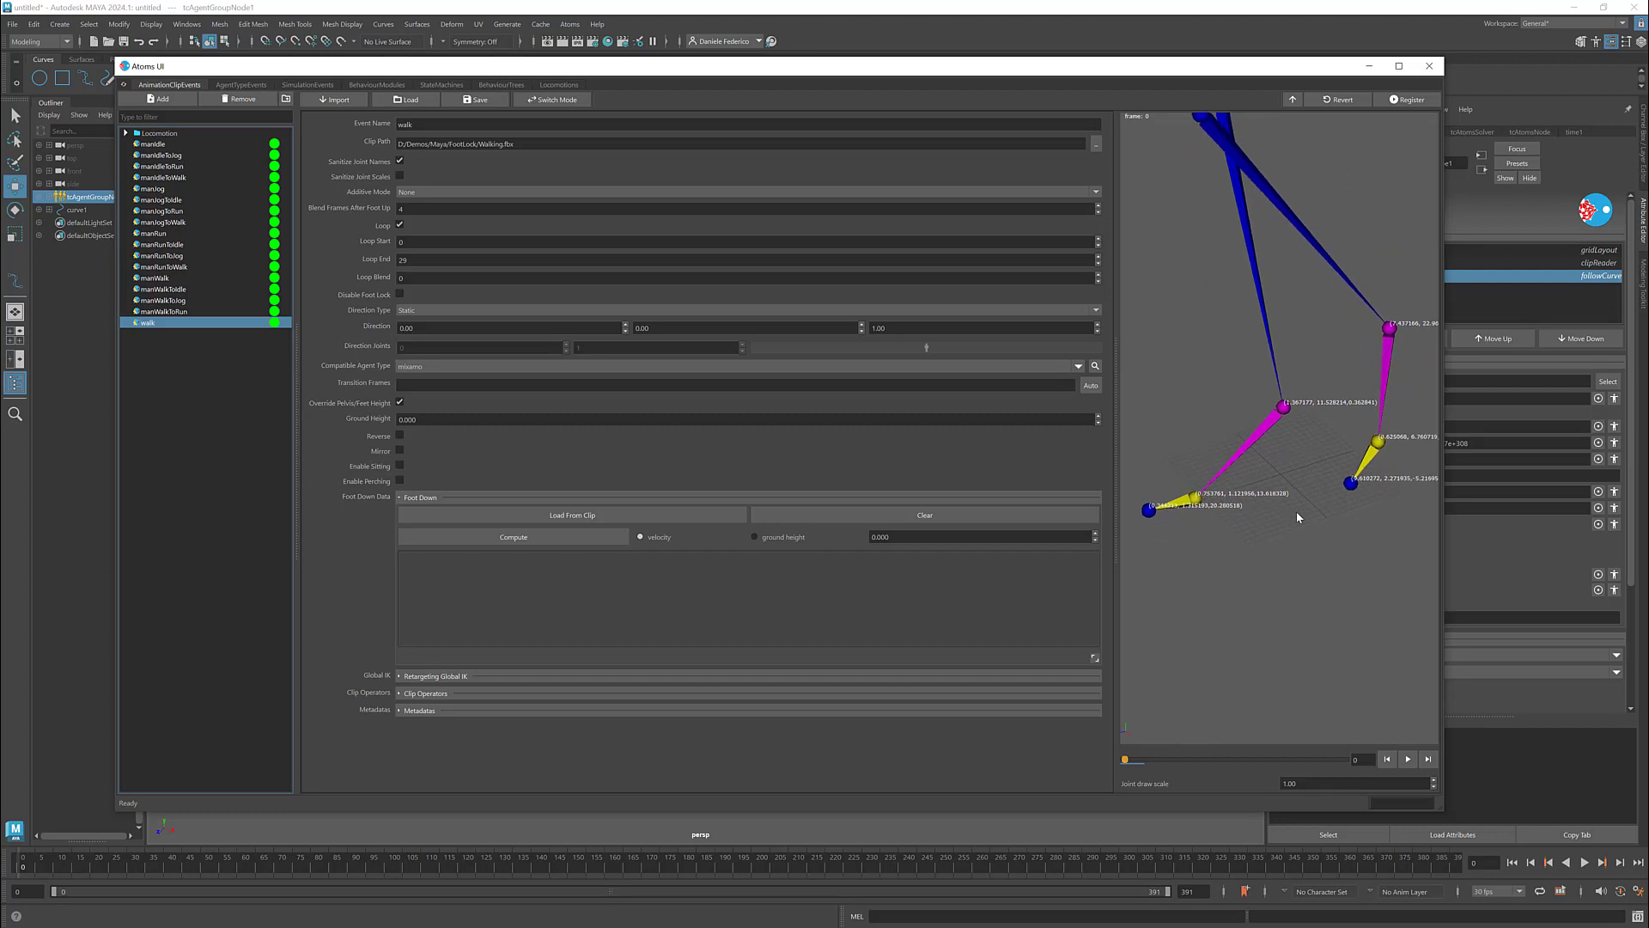
middle_click_drag(1227, 502, 1247, 513, "alt")
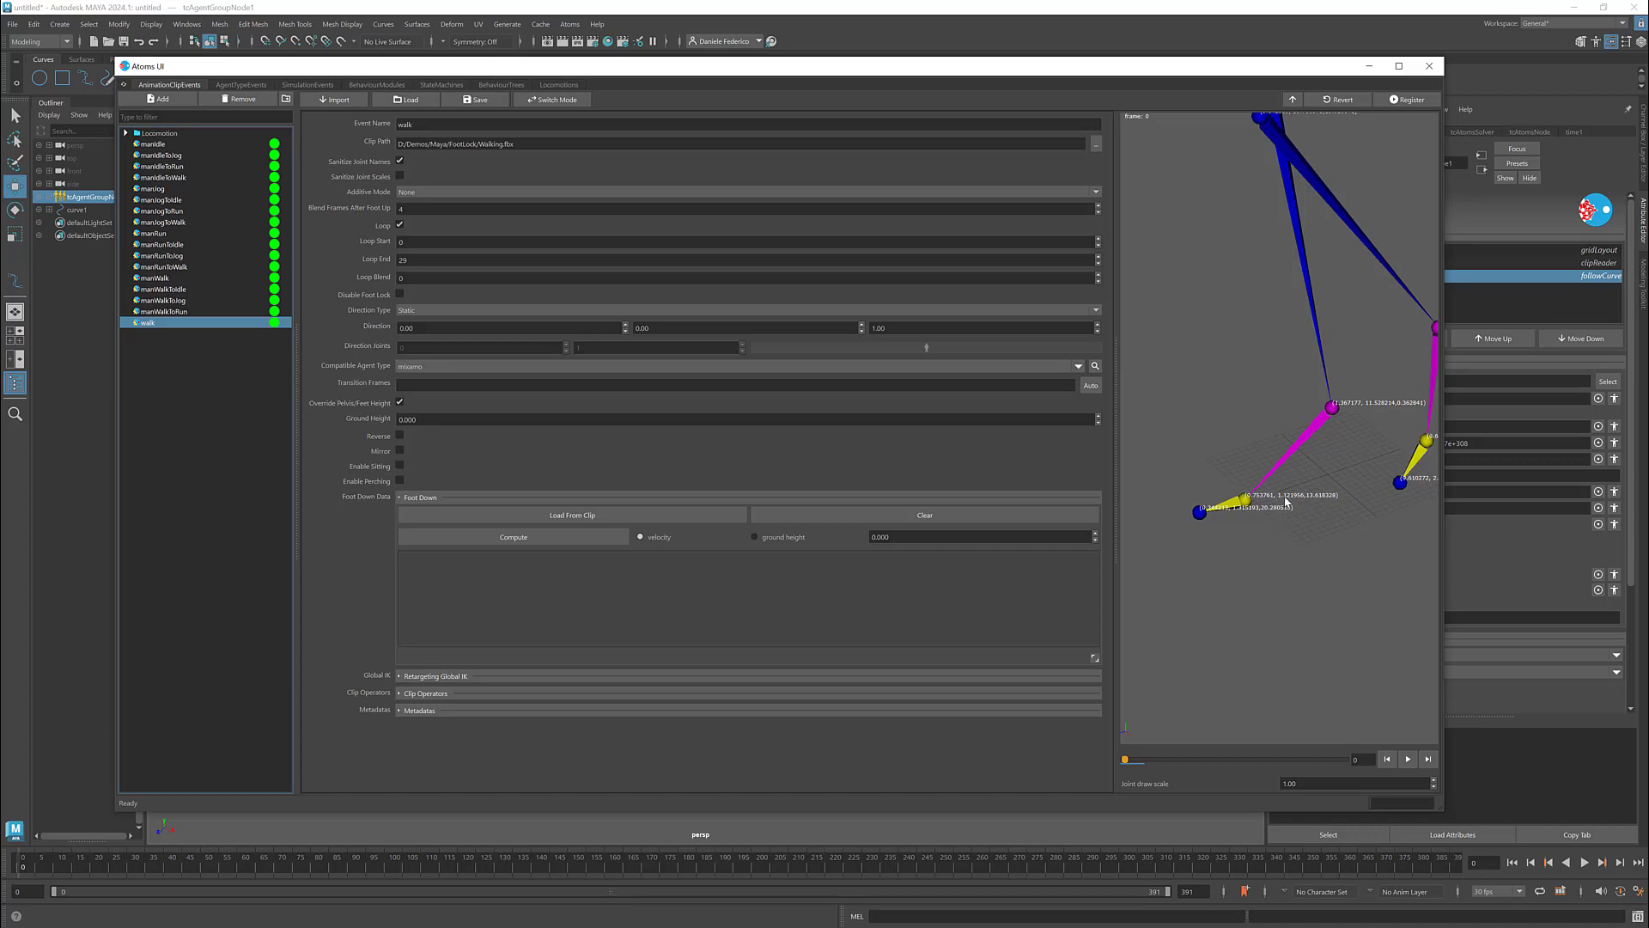
- Compute the walk clip's foot down data by ground height with a threshold of 1.15
double_click(893, 538)
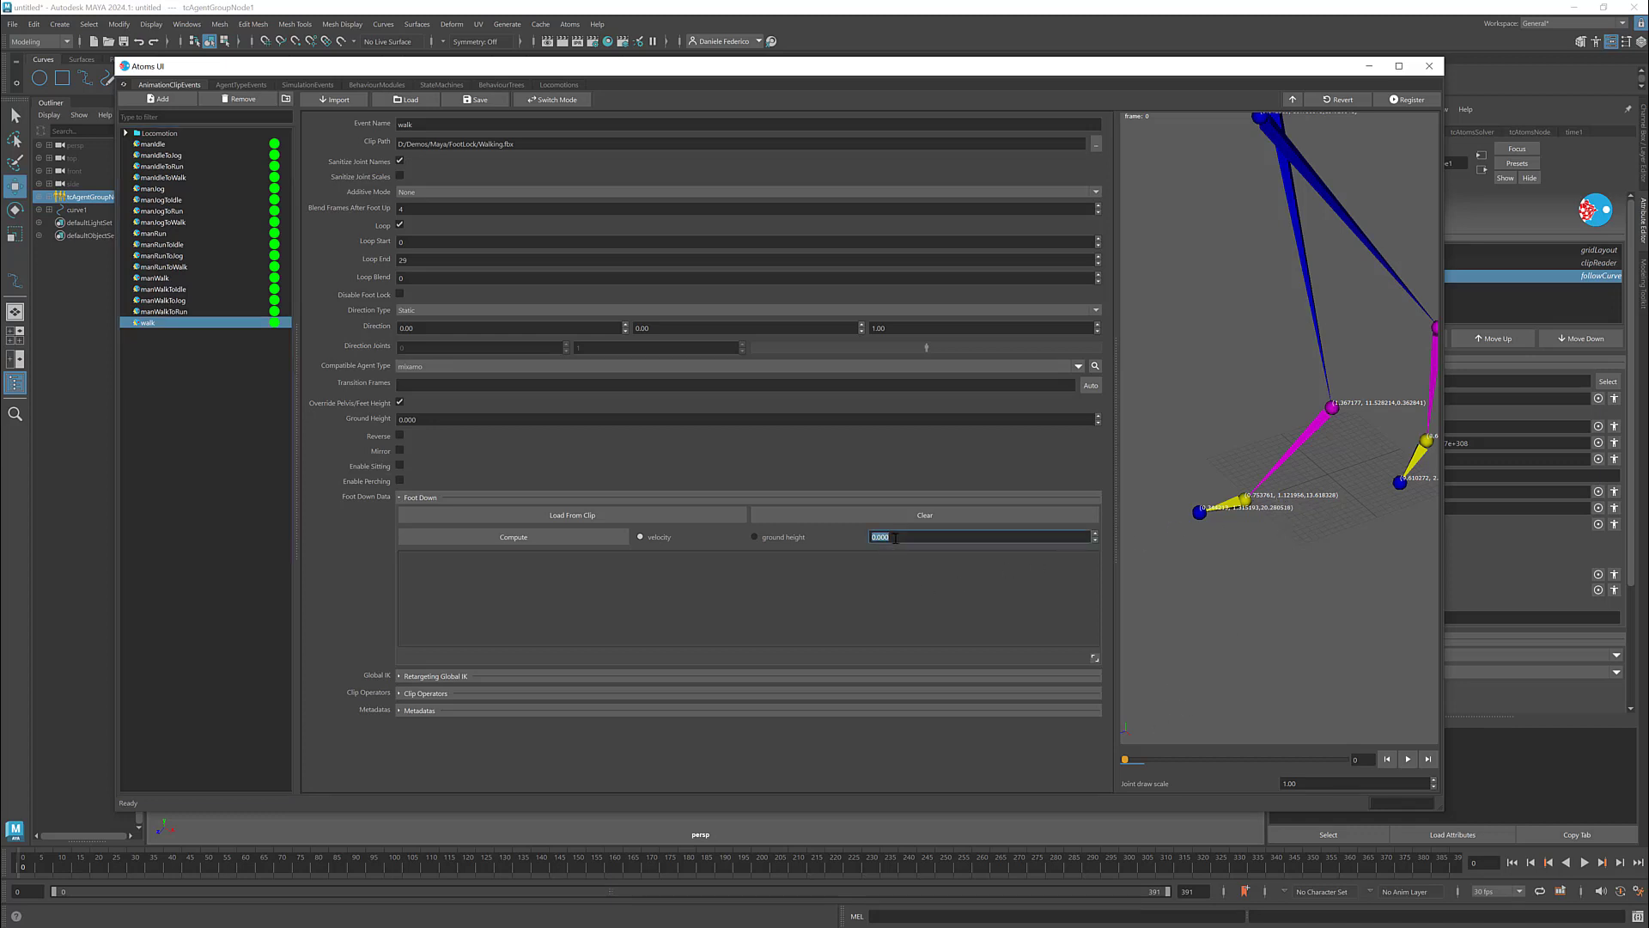
type("1.15")
key("Return")
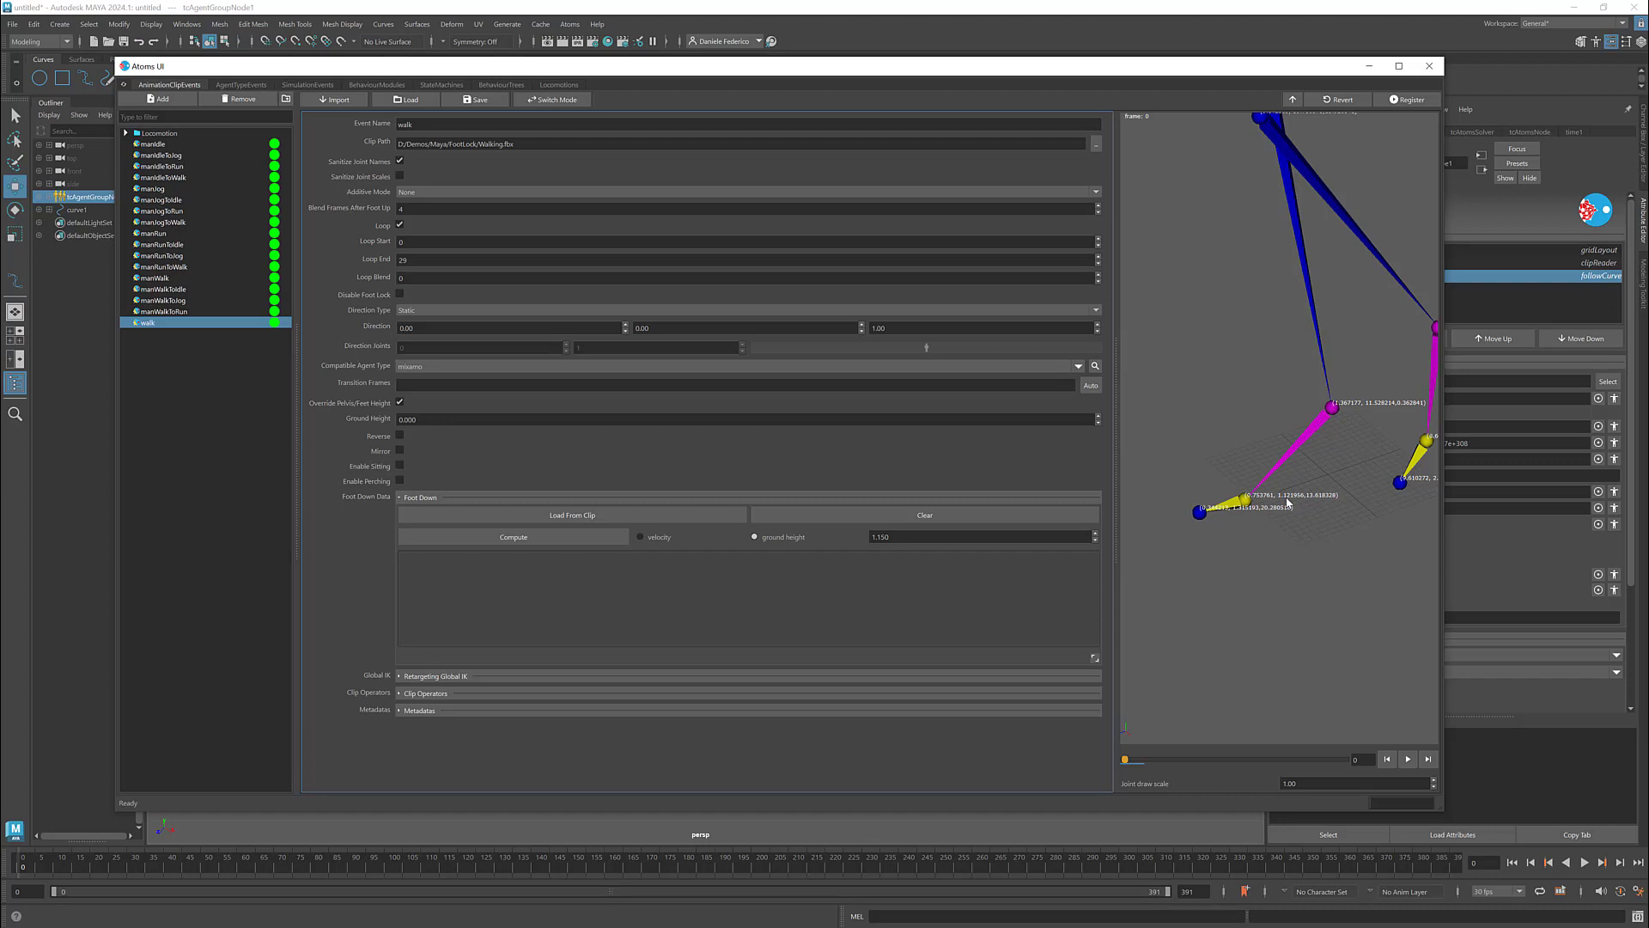
left_click(584, 539)
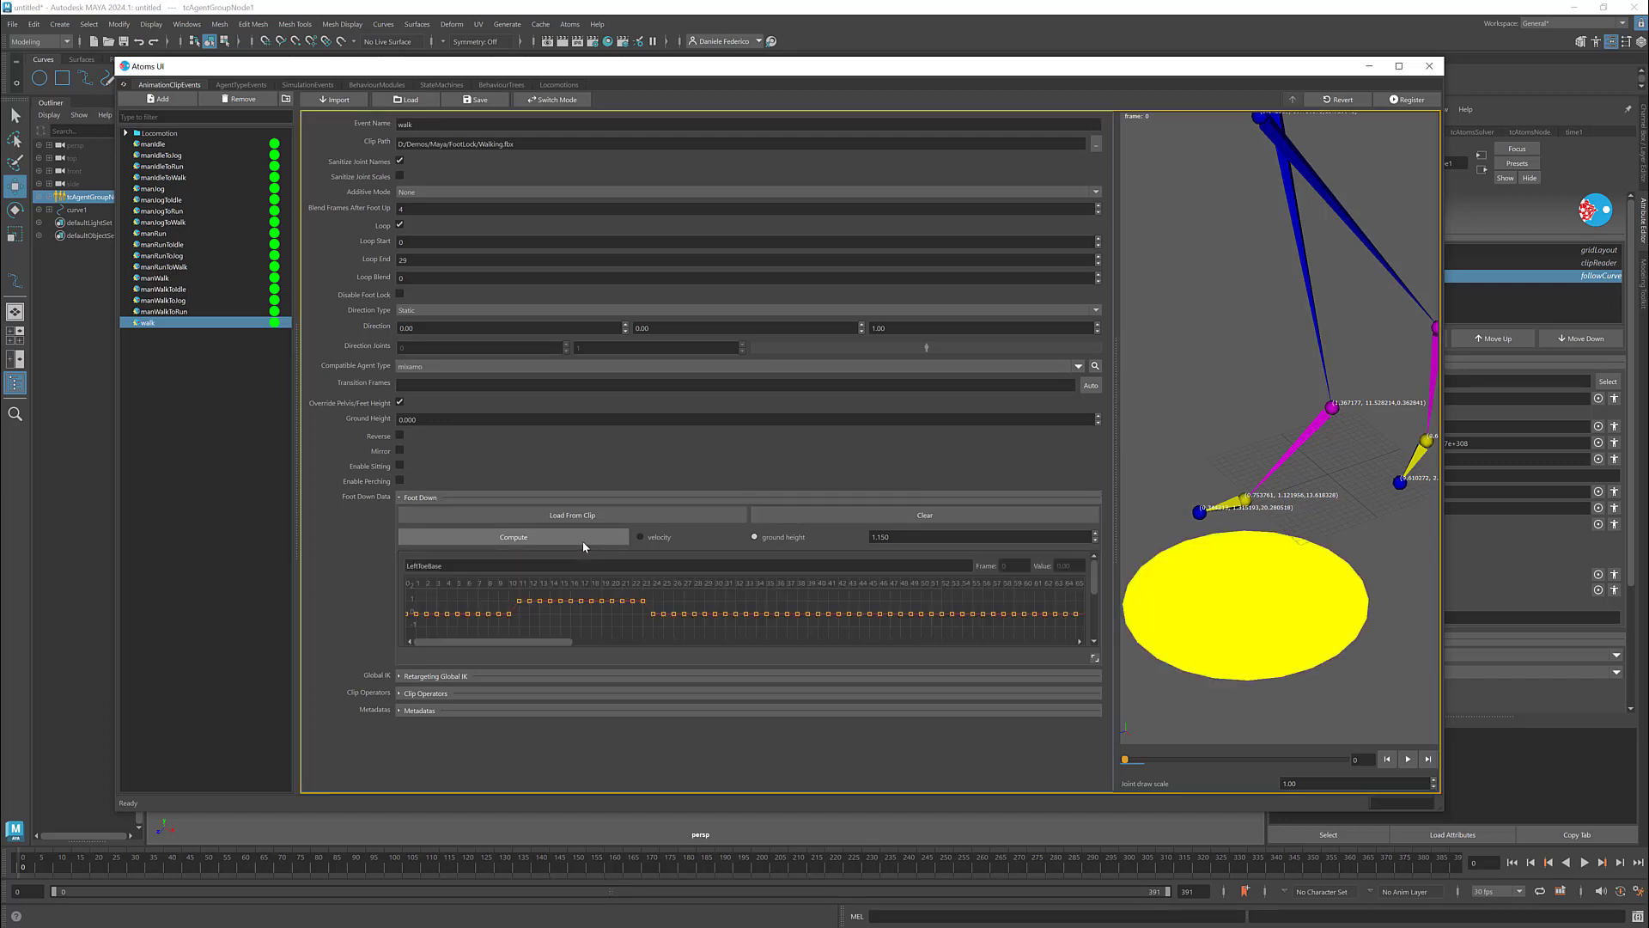
- Turn off Draw Joint World Pos in the clip preview and bring the whole skeleton into view
scroll(1237, 562, "down", 10)
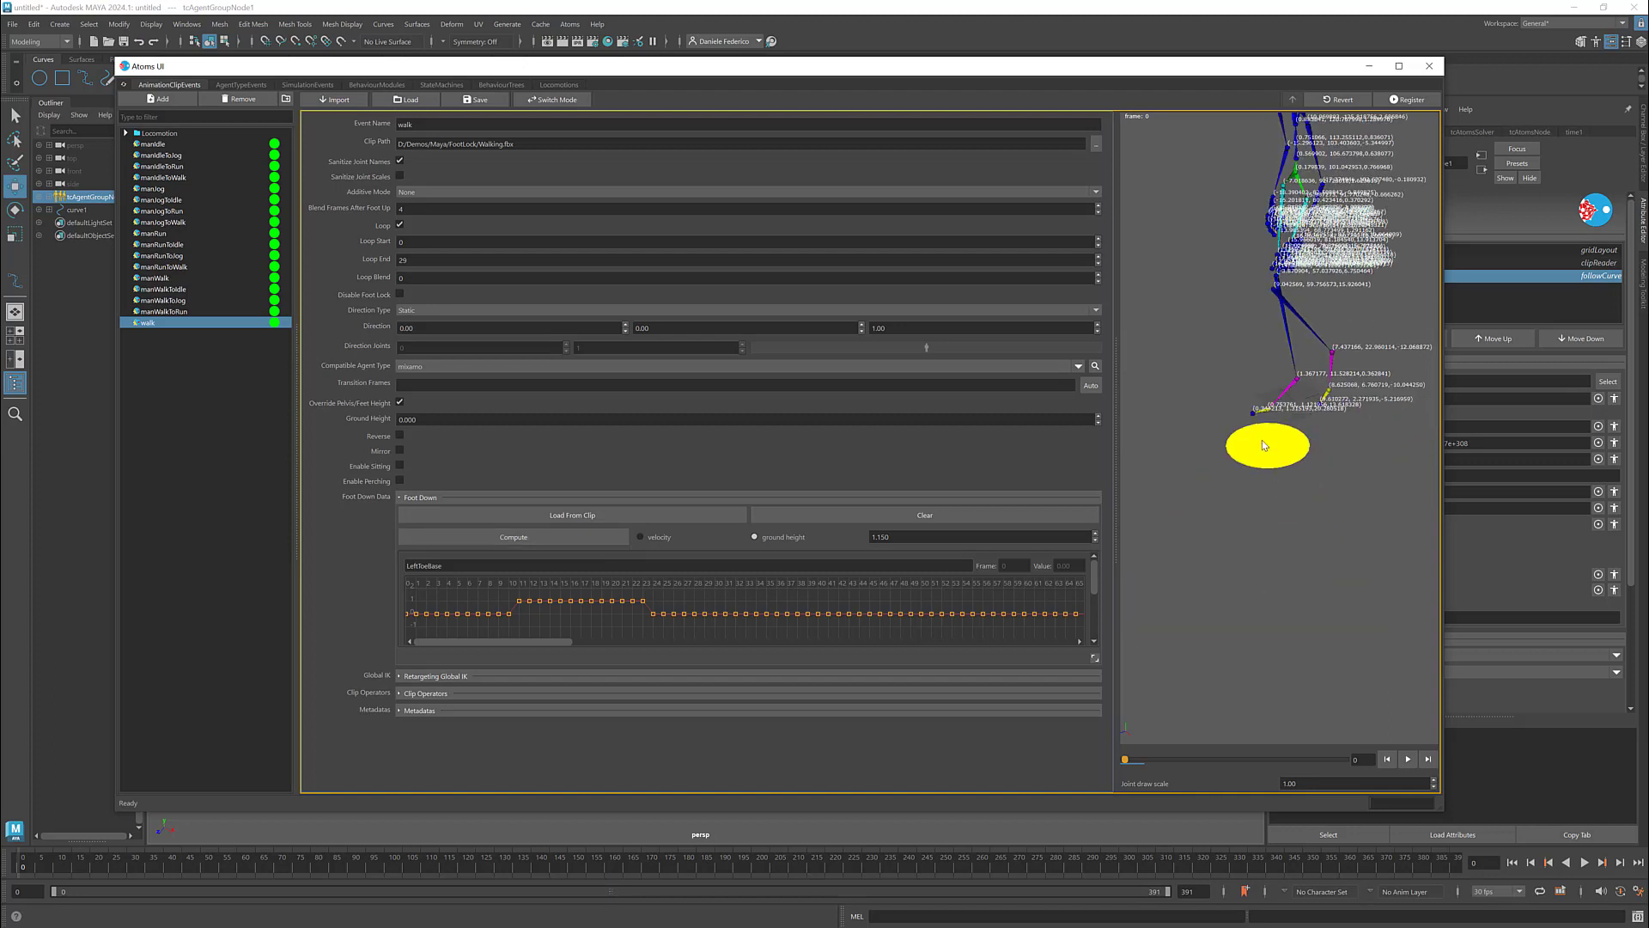
scroll(1259, 423, "up", 2)
right_click(1243, 421)
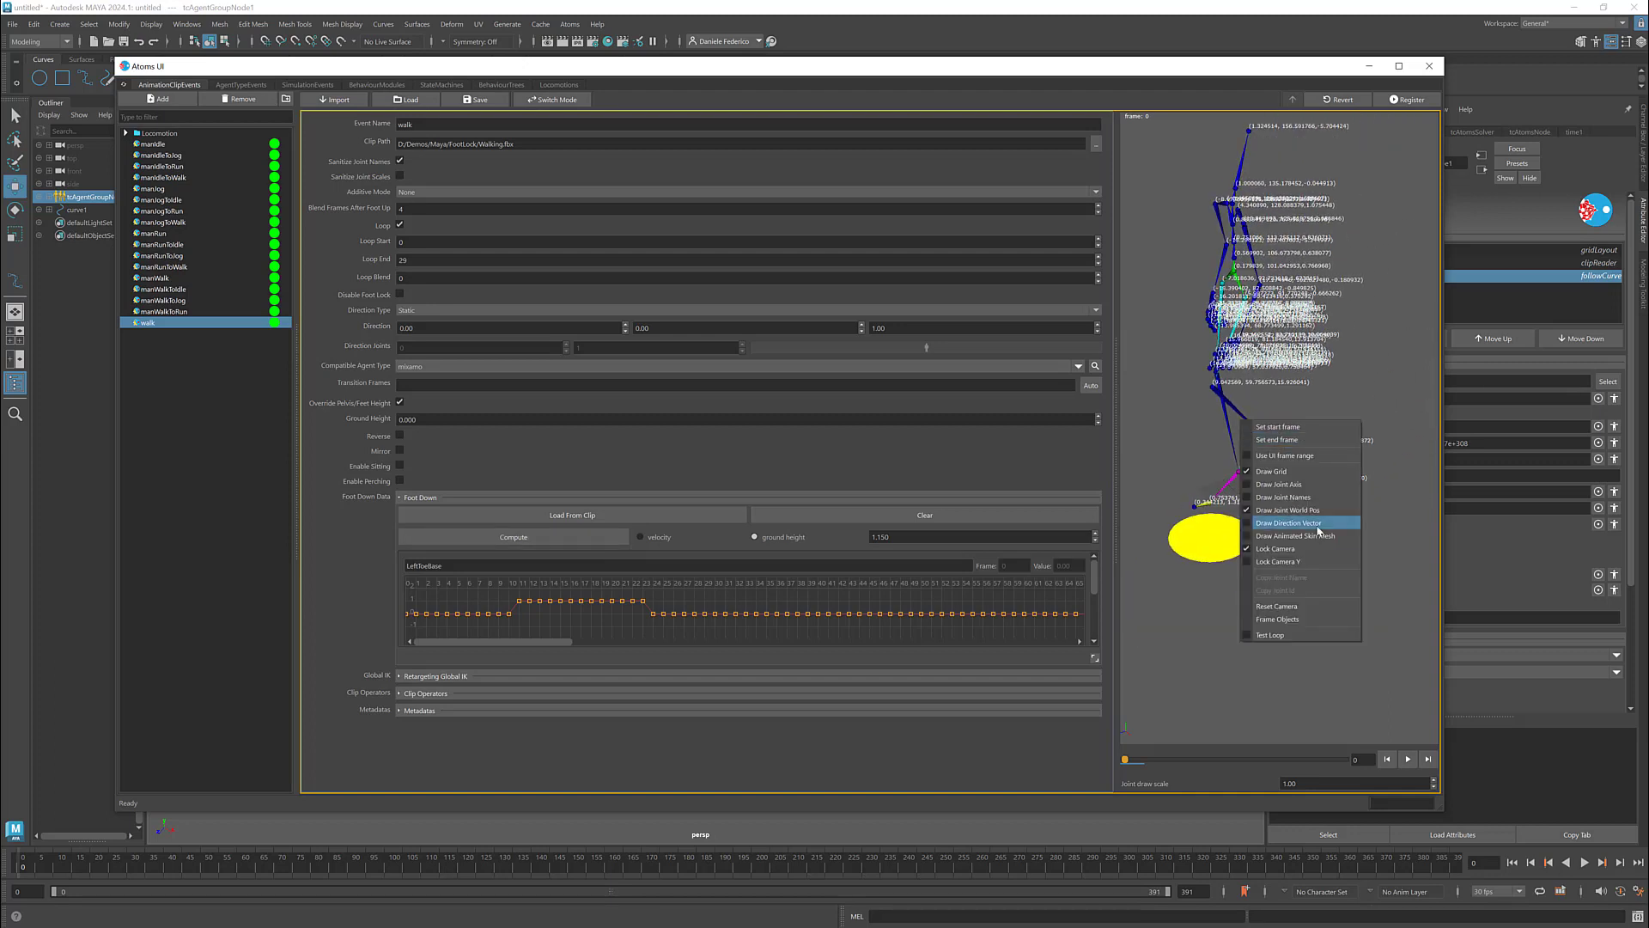
left_click(1297, 510)
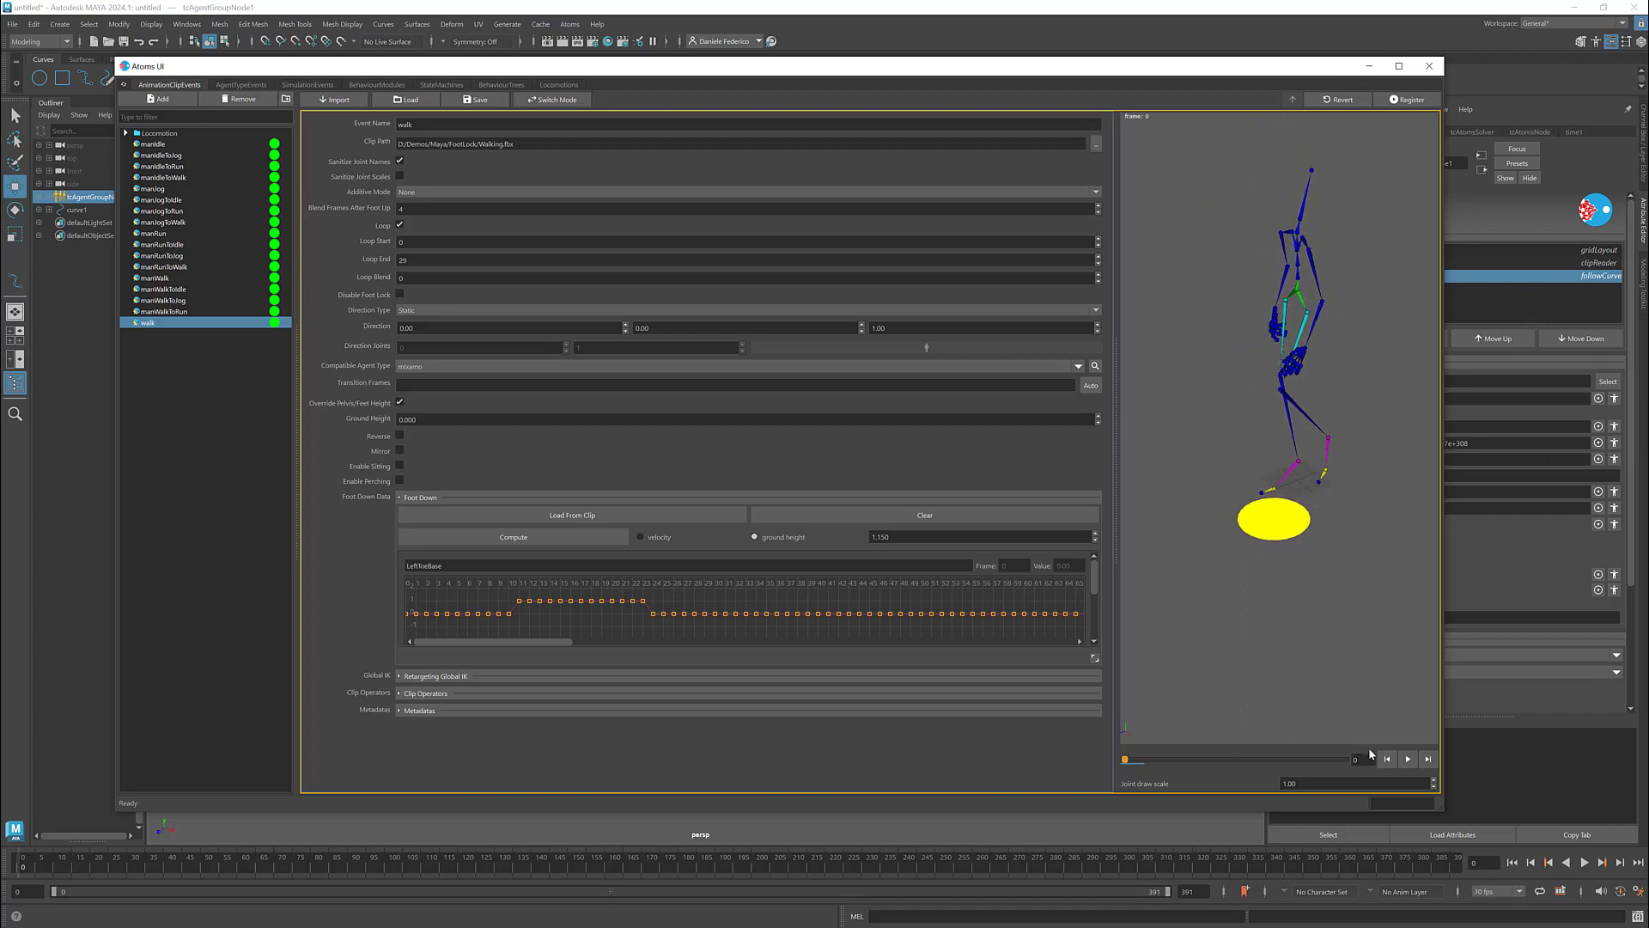
- Step the walk clip preview forward frame by frame from frame 0 to check when the foot down marker appears
left_click(1428, 759)
left_click(1429, 759)
left_click(1428, 760)
left_click(1428, 759)
left_click(1428, 759)
left_click(1428, 759)
left_click(1428, 759)
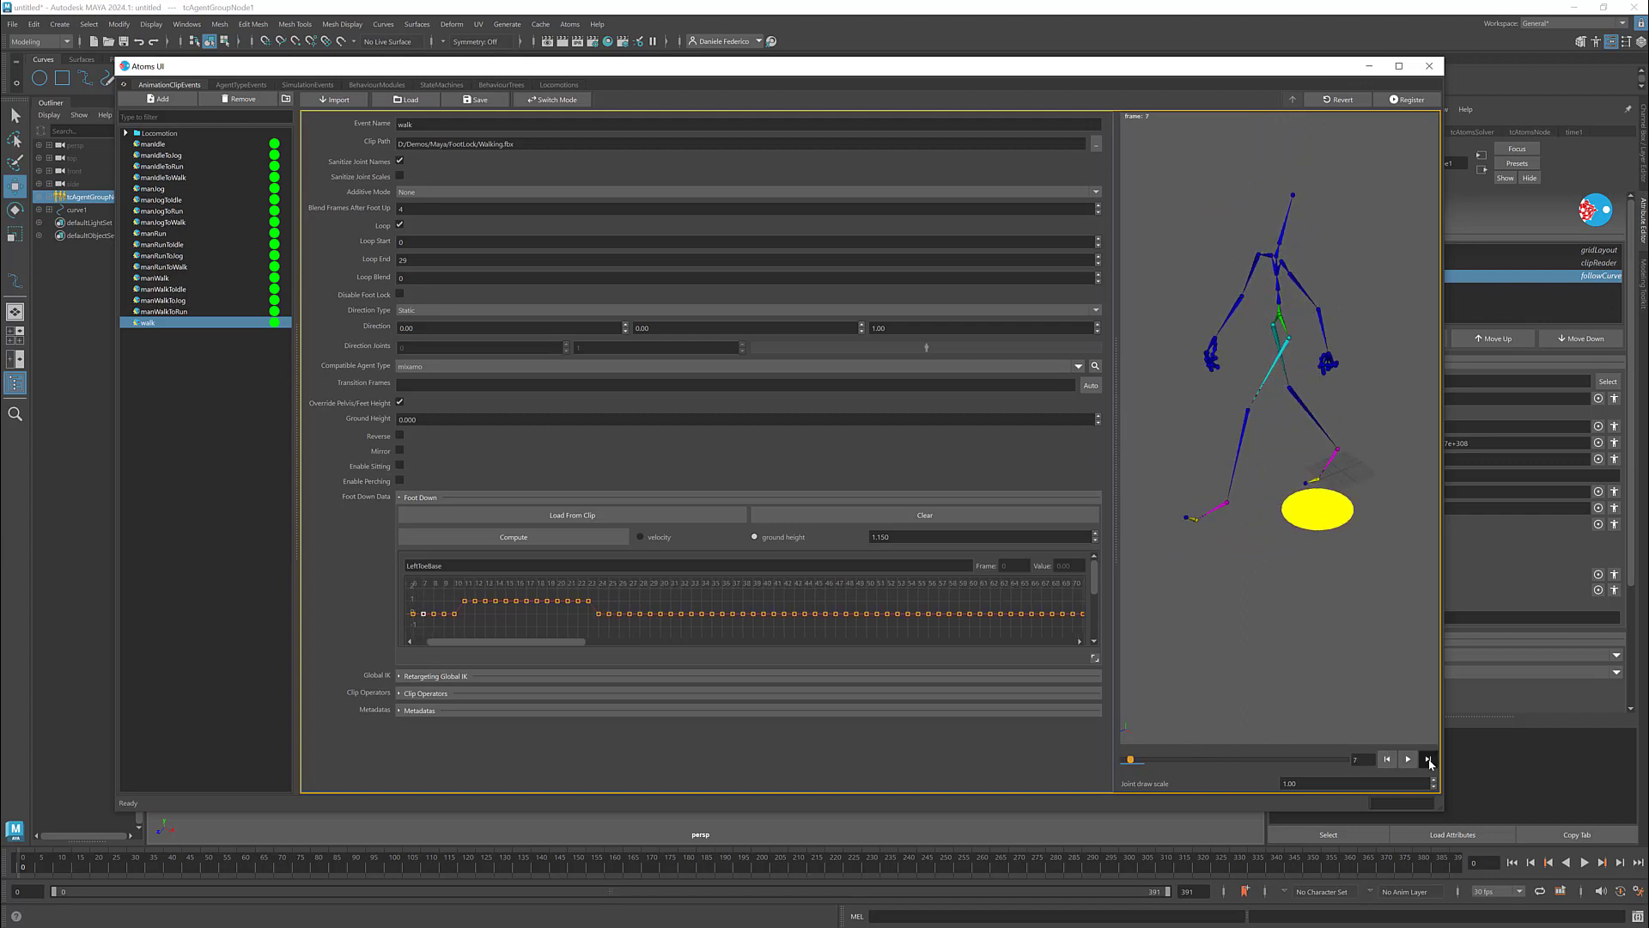
left_click(1428, 759)
left_click(1428, 760)
left_click(1428, 759)
left_click(1428, 760)
left_click(1428, 760)
left_click(1429, 760)
left_click(1428, 759)
left_click(1428, 759)
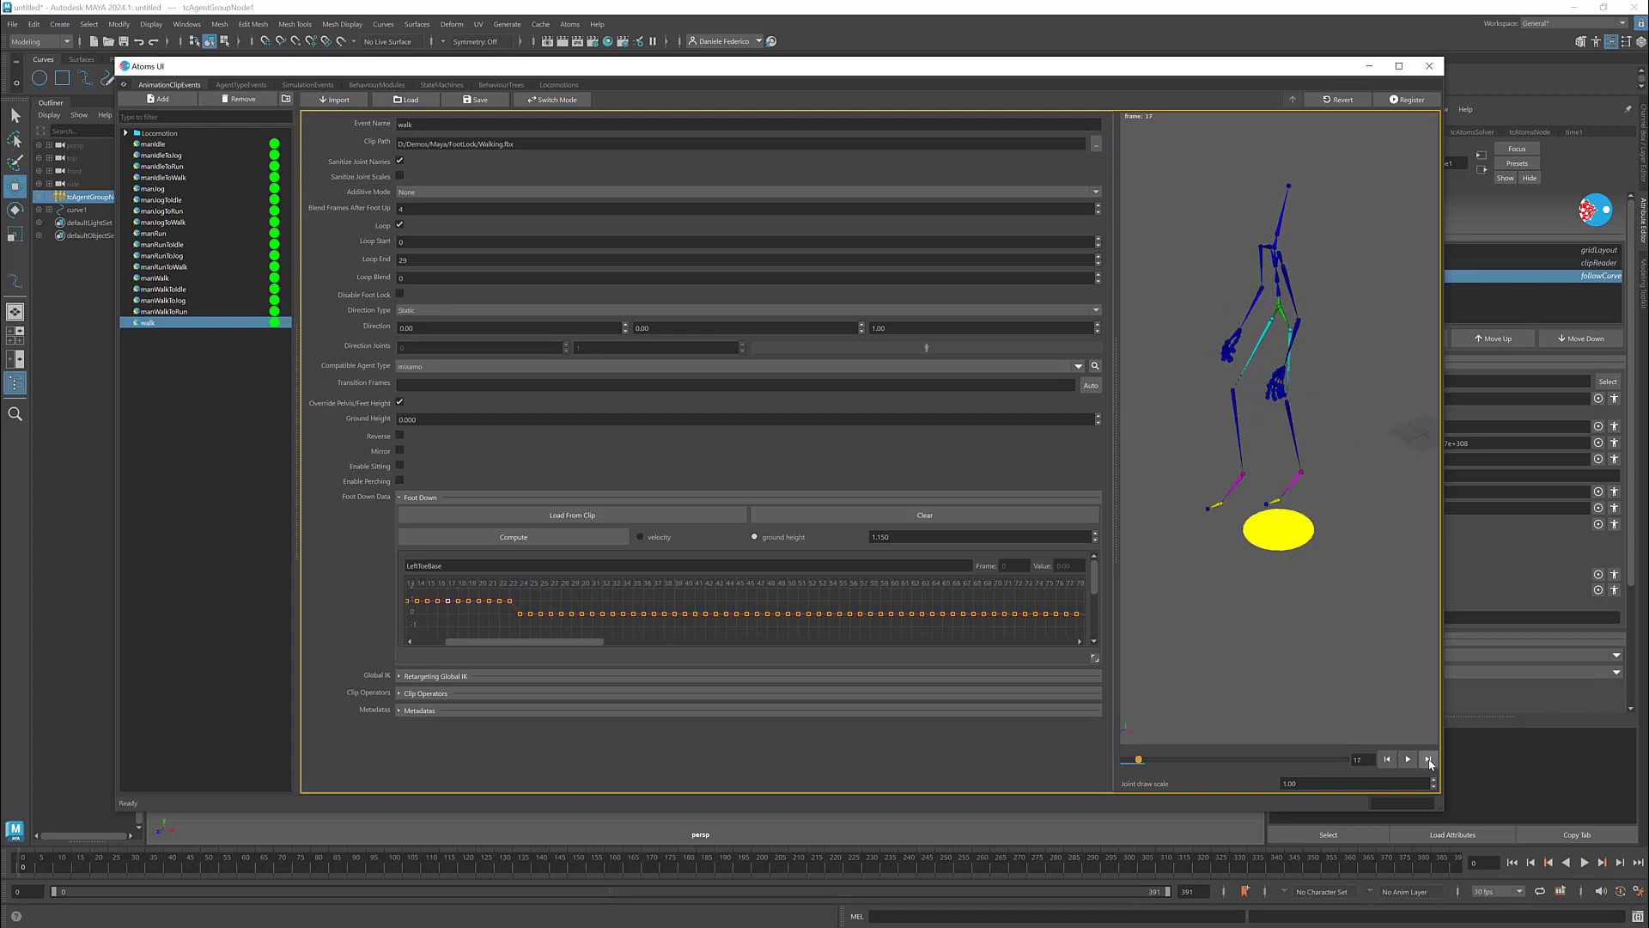
left_click(1429, 761)
left_click(1430, 761)
left_click(1429, 761)
left_click(1429, 761)
left_click(1429, 761)
left_click(1429, 760)
left_click(1429, 761)
left_click(1429, 760)
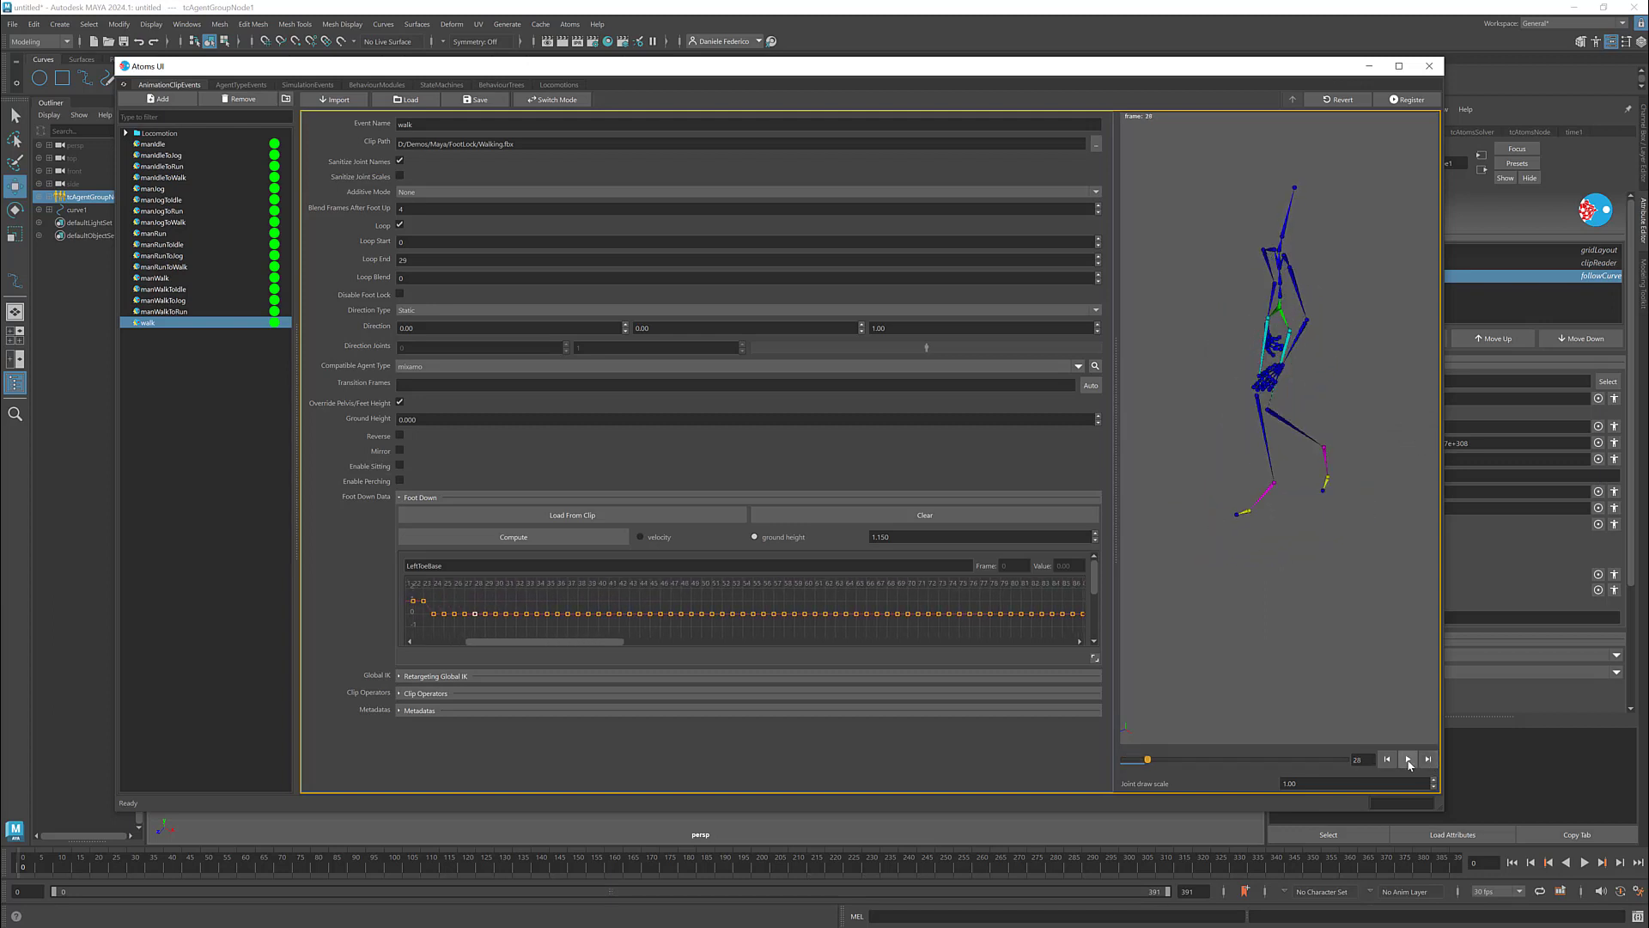
- Step the walk clip preview back to frame 7, comparing the foot down marker with the foot contact
left_click(1386, 759)
left_click(1386, 759)
left_click(1386, 759)
left_click(1386, 760)
left_click(1386, 759)
left_click(1386, 759)
left_click(1386, 759)
left_click(1386, 759)
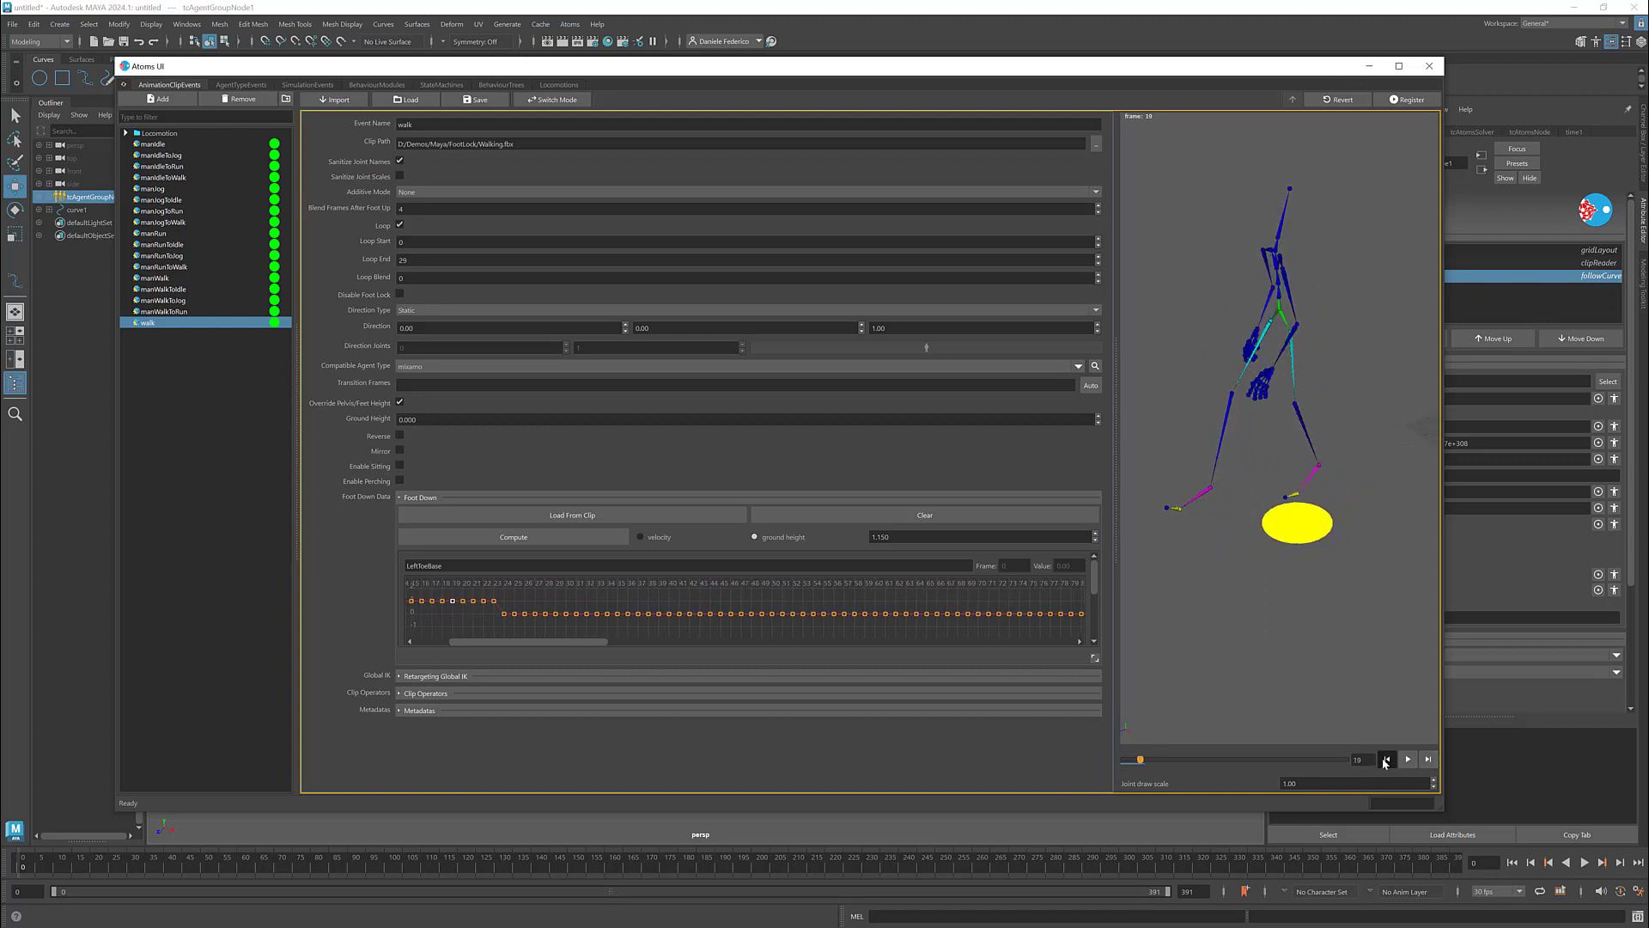
left_click(1386, 759)
left_click(1386, 759)
left_click(1386, 760)
left_click(1387, 759)
left_click(1386, 759)
left_click(1387, 759)
left_click(1386, 759)
left_click(1386, 759)
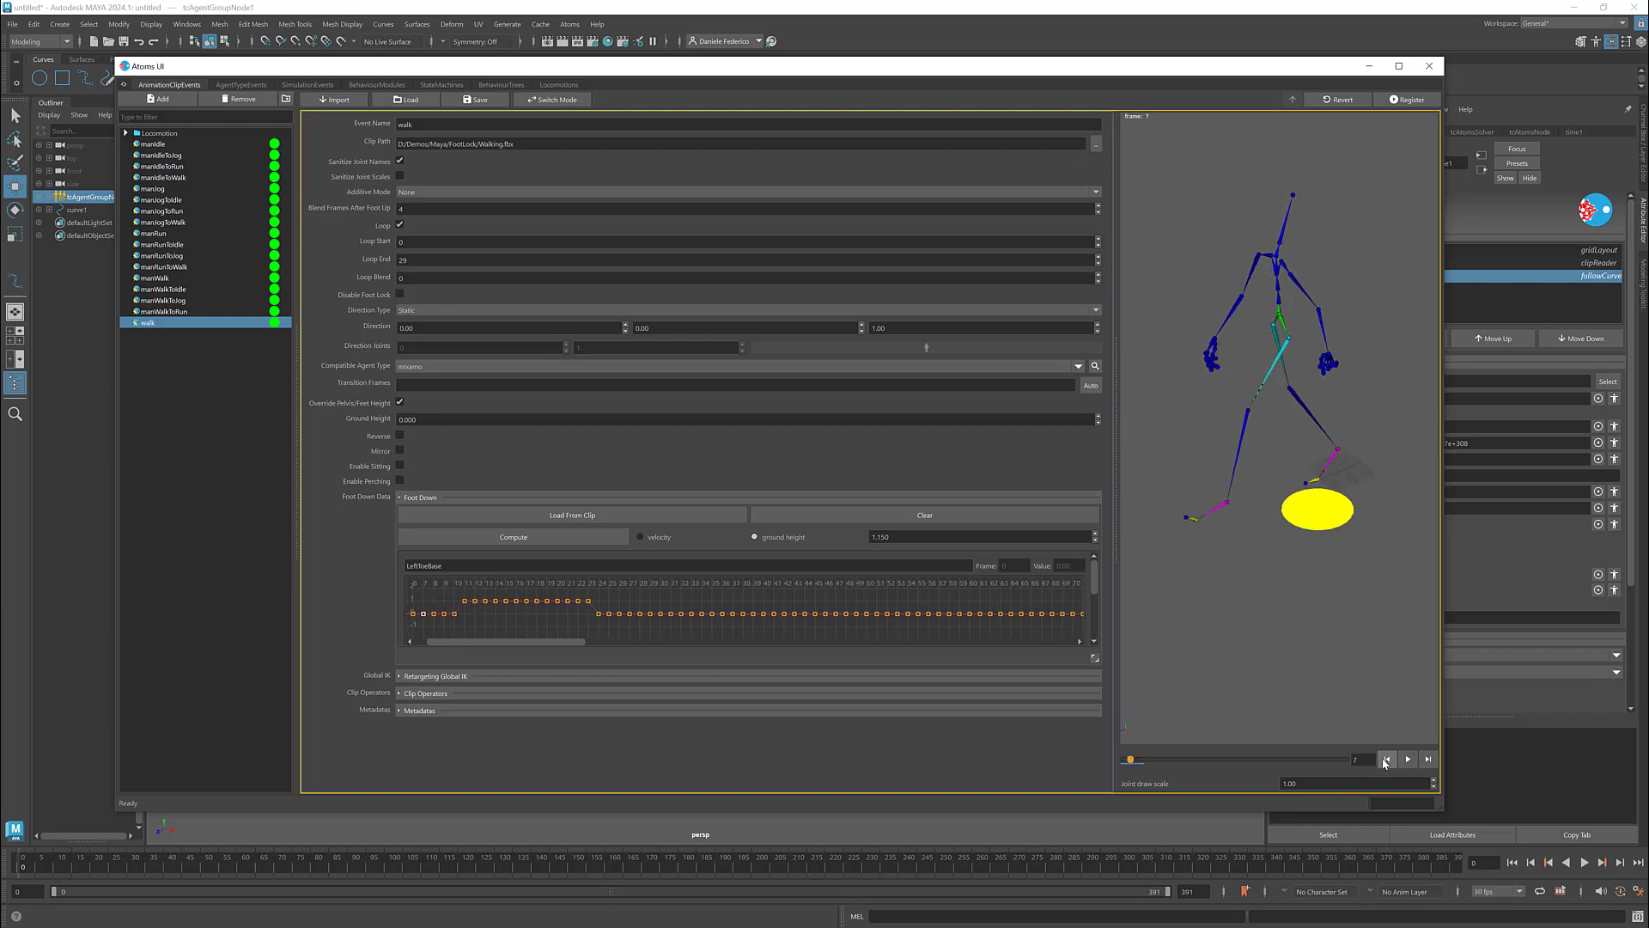
- Step the walk clip preview further back toward its first frames to check the foot down marker against the foot contact
left_click(1384, 762)
left_click(1384, 762)
left_click(1385, 763)
left_click(1384, 762)
left_click(1384, 762)
- Step the walk clip preview forward to frame 25, checking the foot down marker against the contact of both feet
left_click(1426, 759)
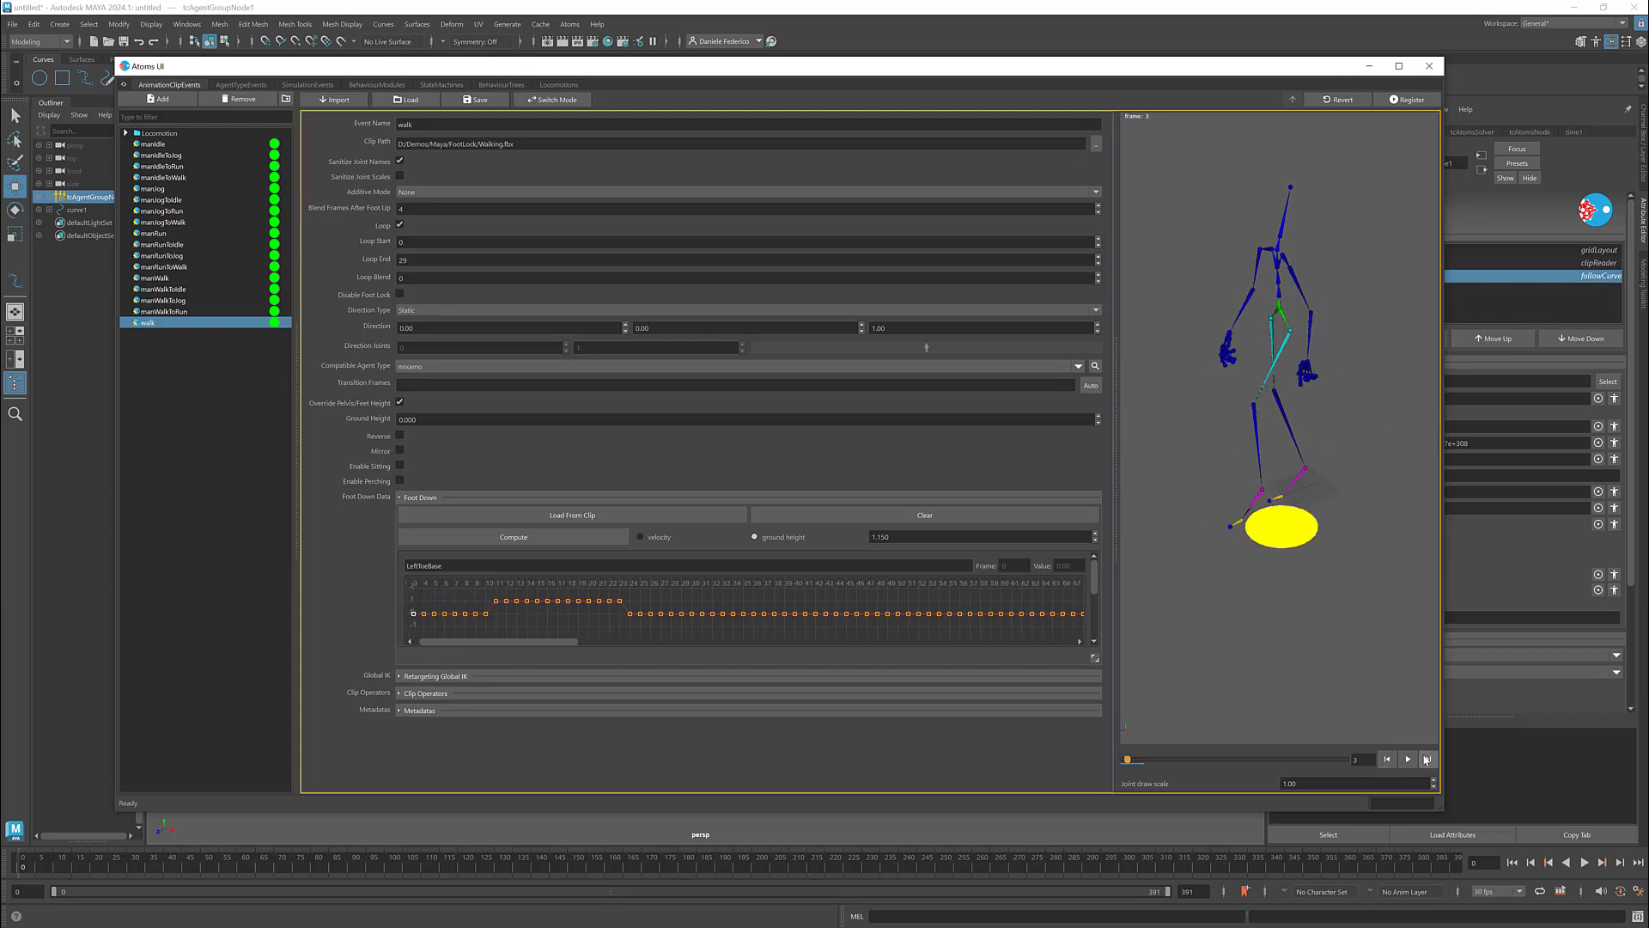
left_click(1427, 759)
left_click(1426, 759)
left_click(1427, 759)
left_click(1427, 759)
left_click(1427, 759)
left_click(1426, 759)
left_click(1427, 759)
left_click(1426, 759)
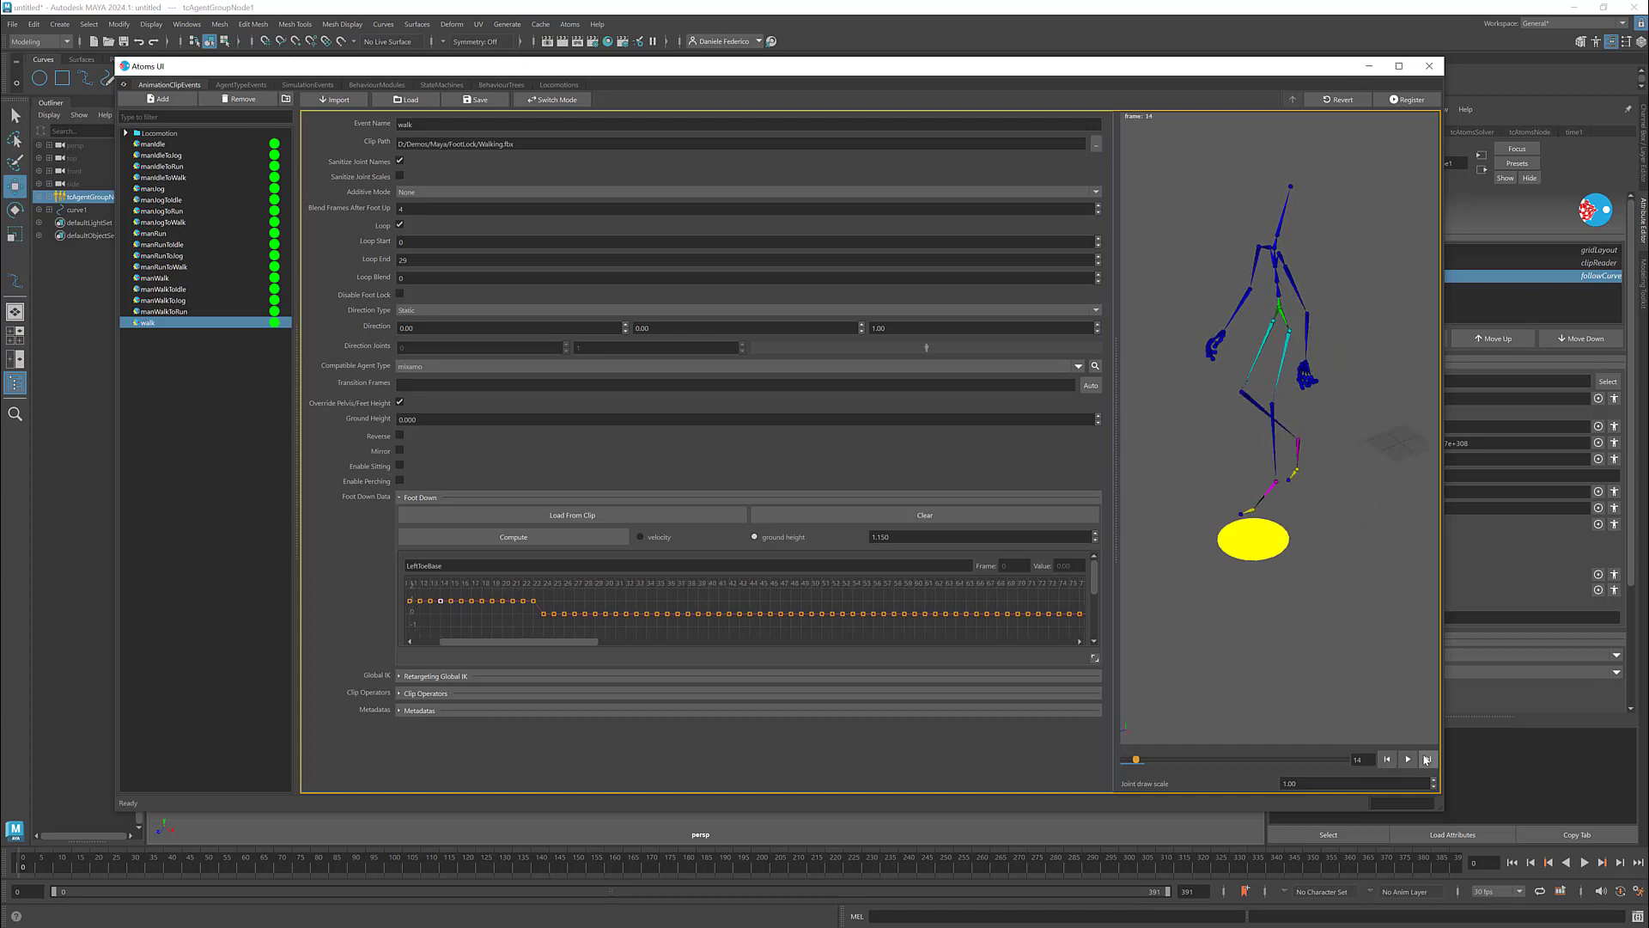
left_click(1427, 759)
left_click(1426, 759)
left_click(1426, 759)
left_click(1426, 759)
left_click(1426, 759)
left_click(1427, 759)
left_click(1426, 759)
left_click(1426, 759)
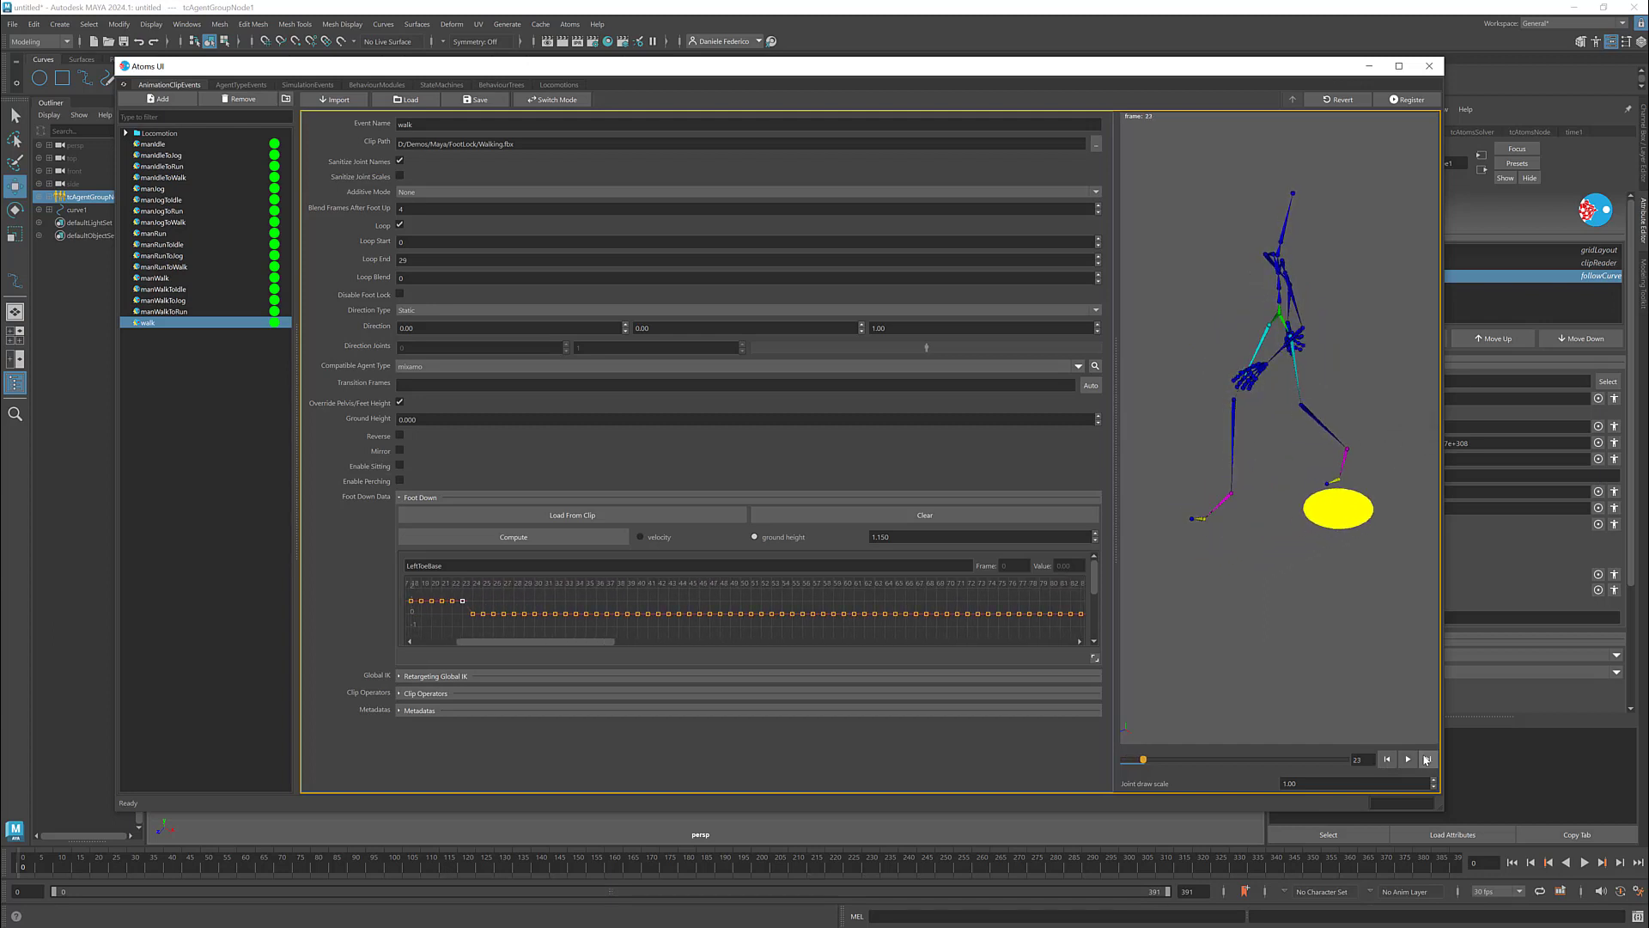
left_click(1426, 759)
left_click(1426, 759)
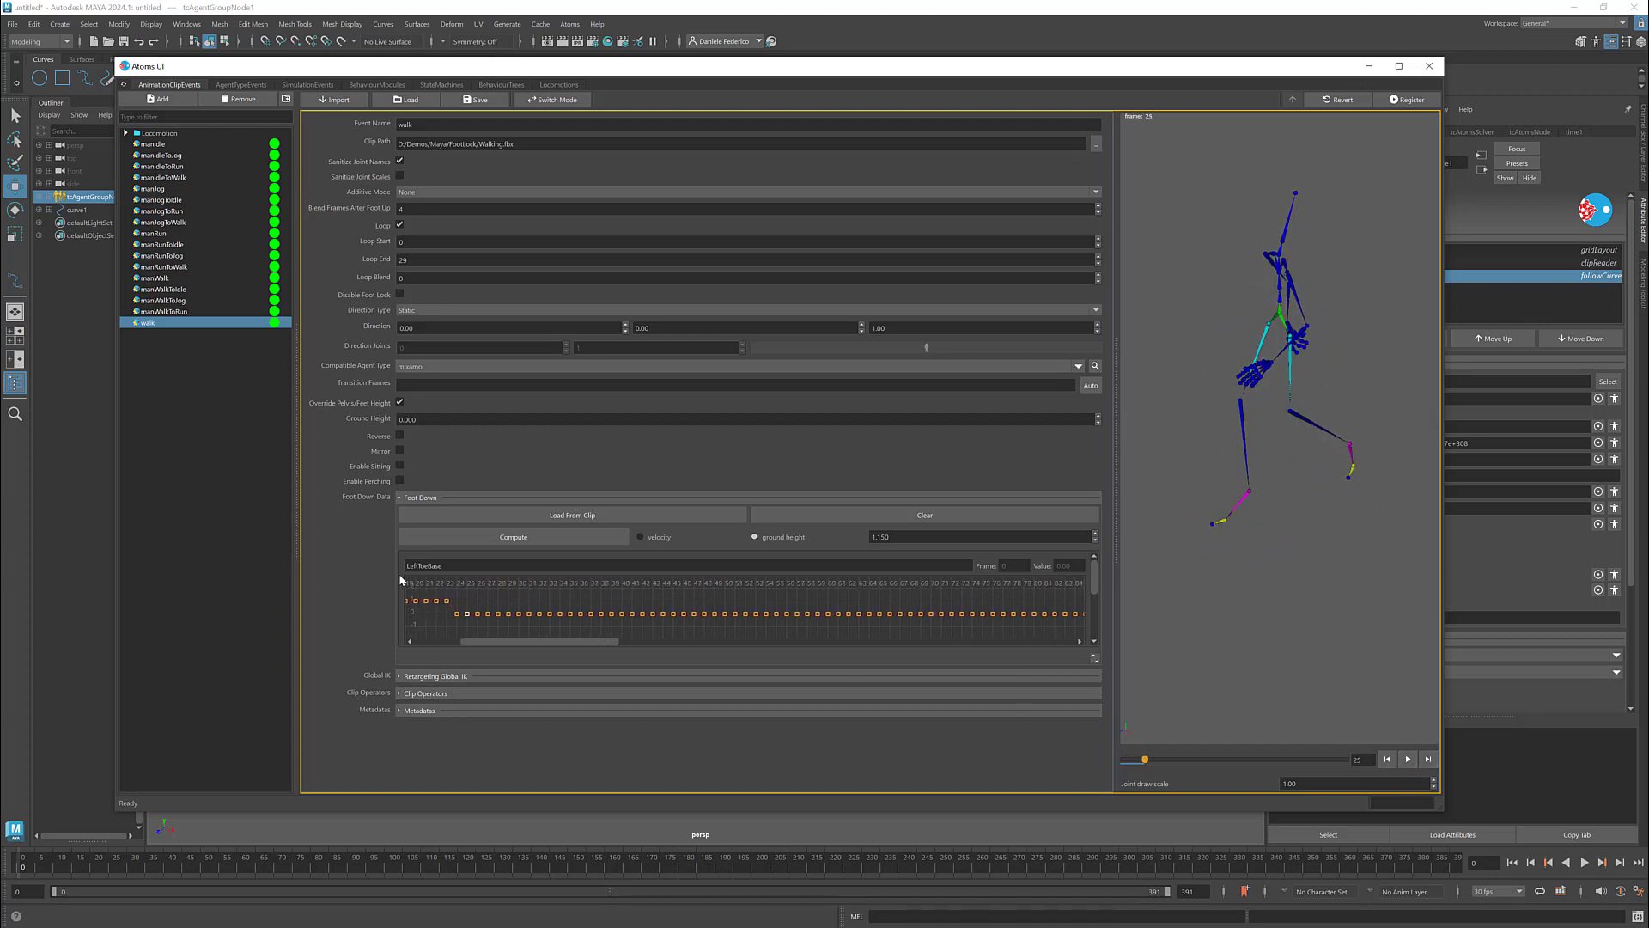
- Set the RightToeBase foot down keys at frames 25 to 28 to 1, play the clip preview and return it to frame 0
scroll(404, 584, "down", 3)
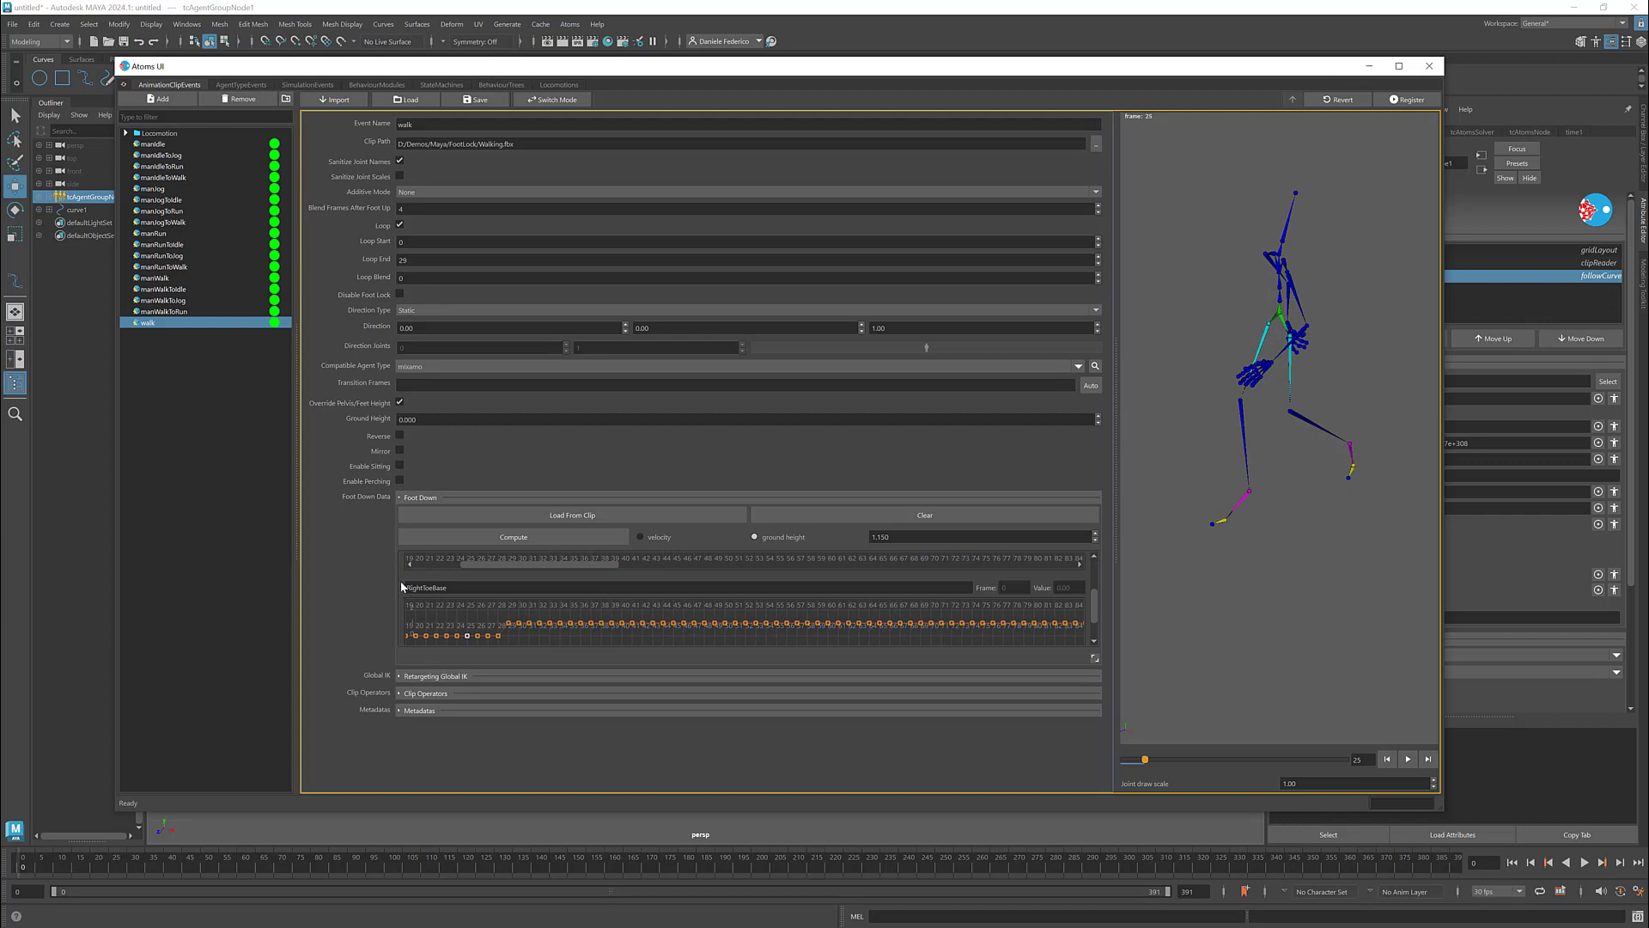
scroll(425, 600, "down", 1)
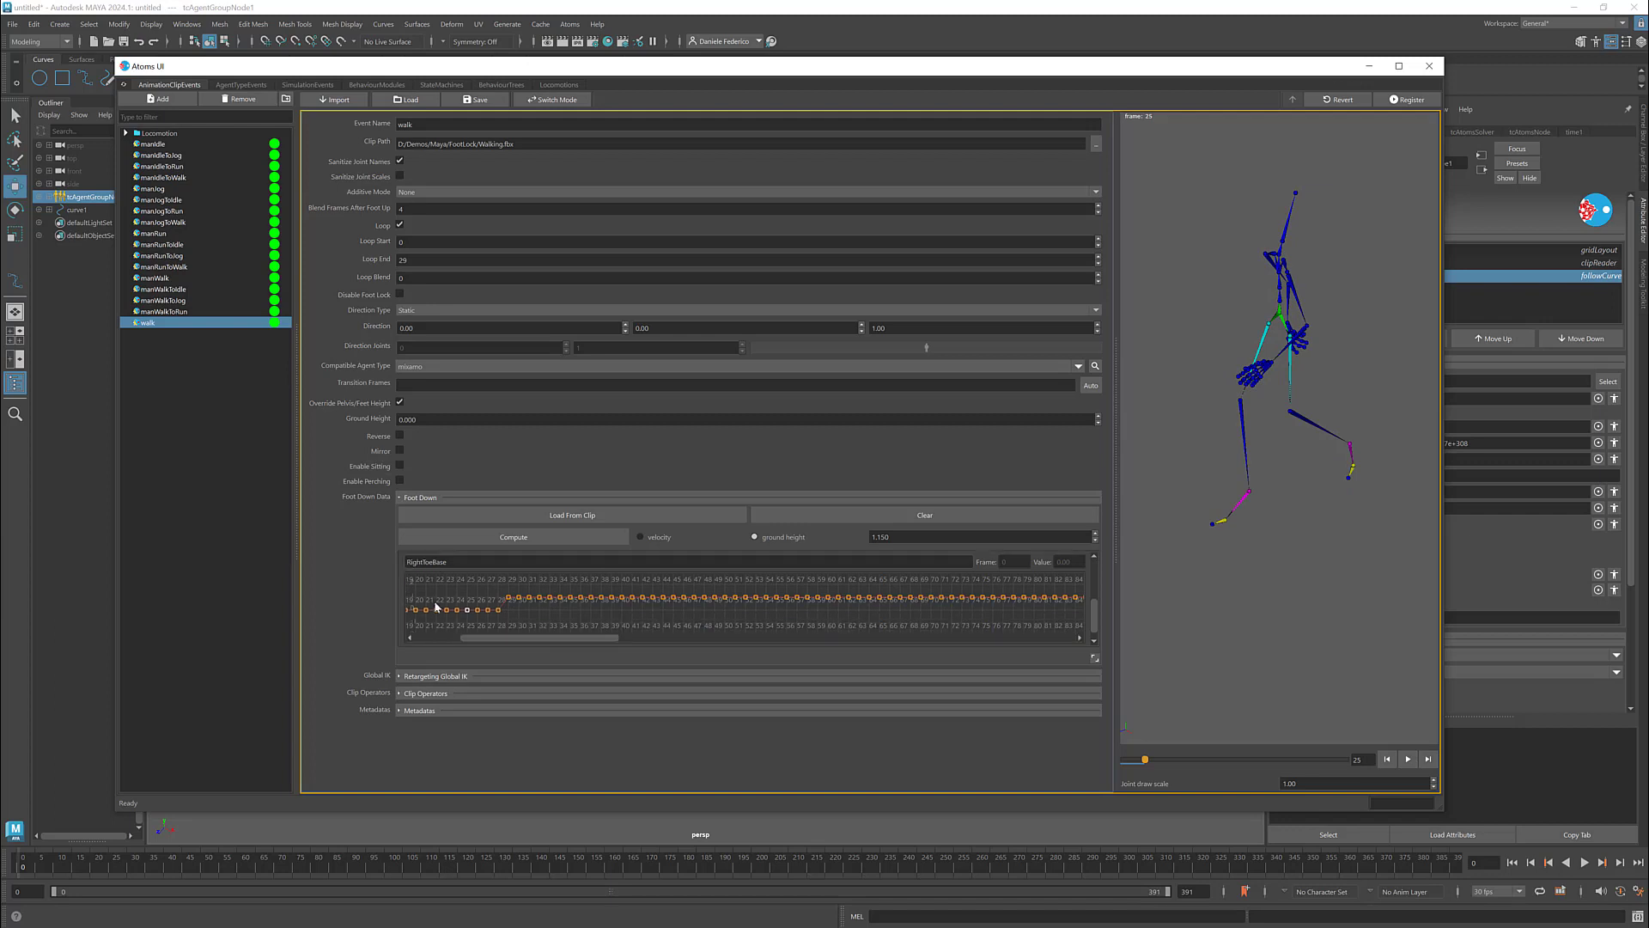
left_click(500, 610)
left_click_drag(499, 611, 498, 602)
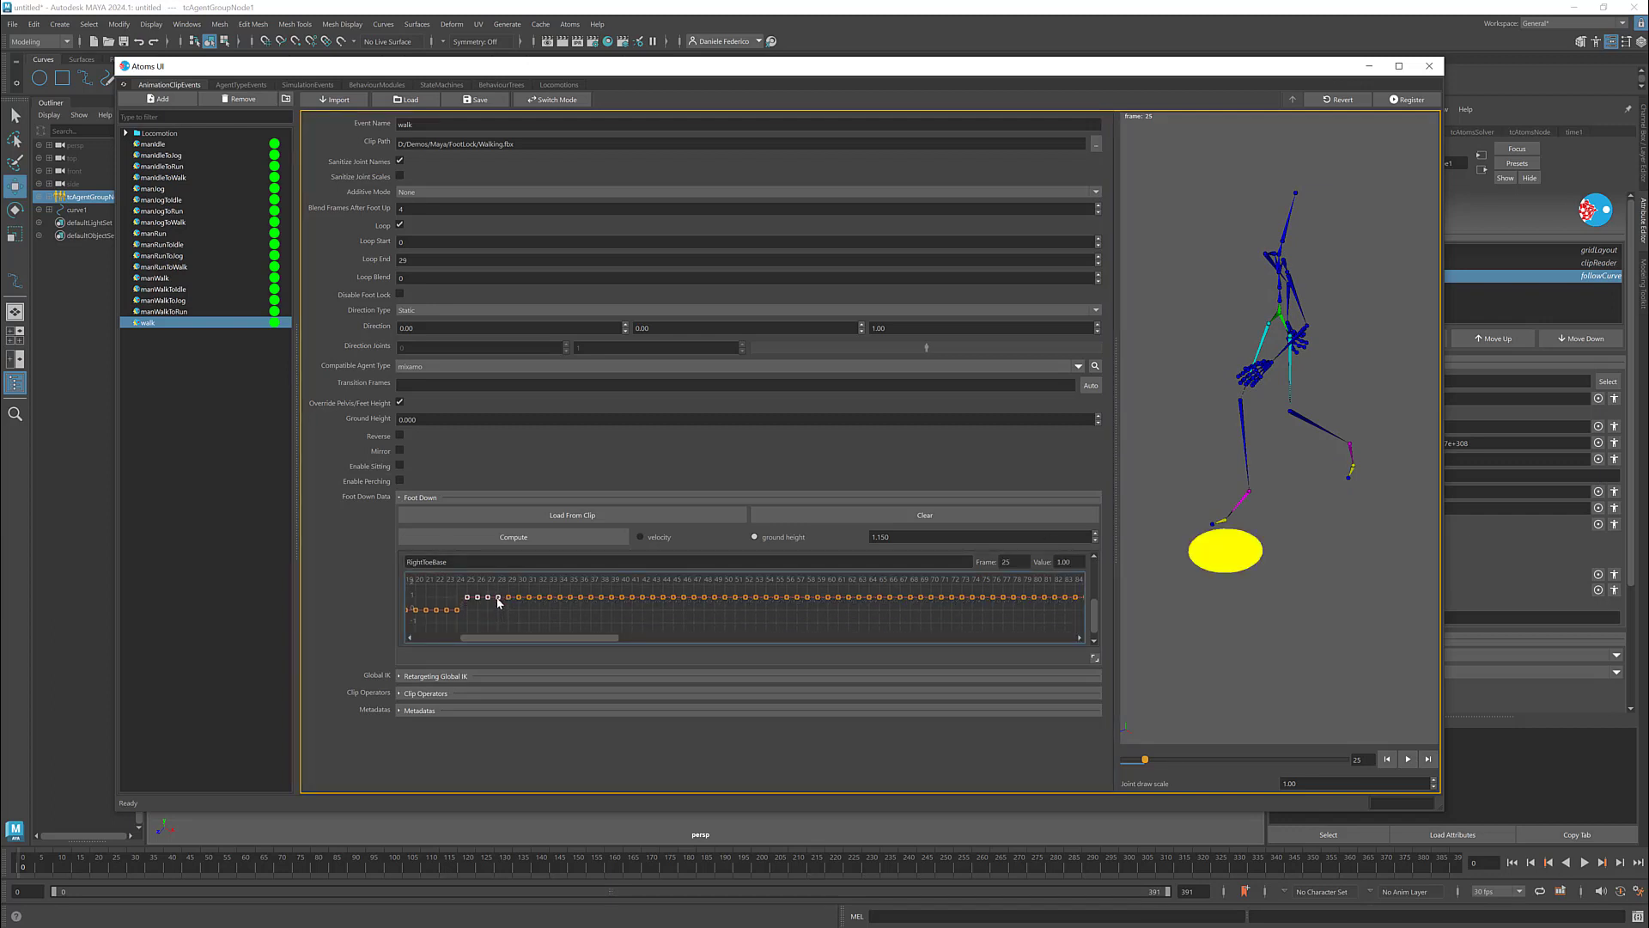
left_click(1412, 759)
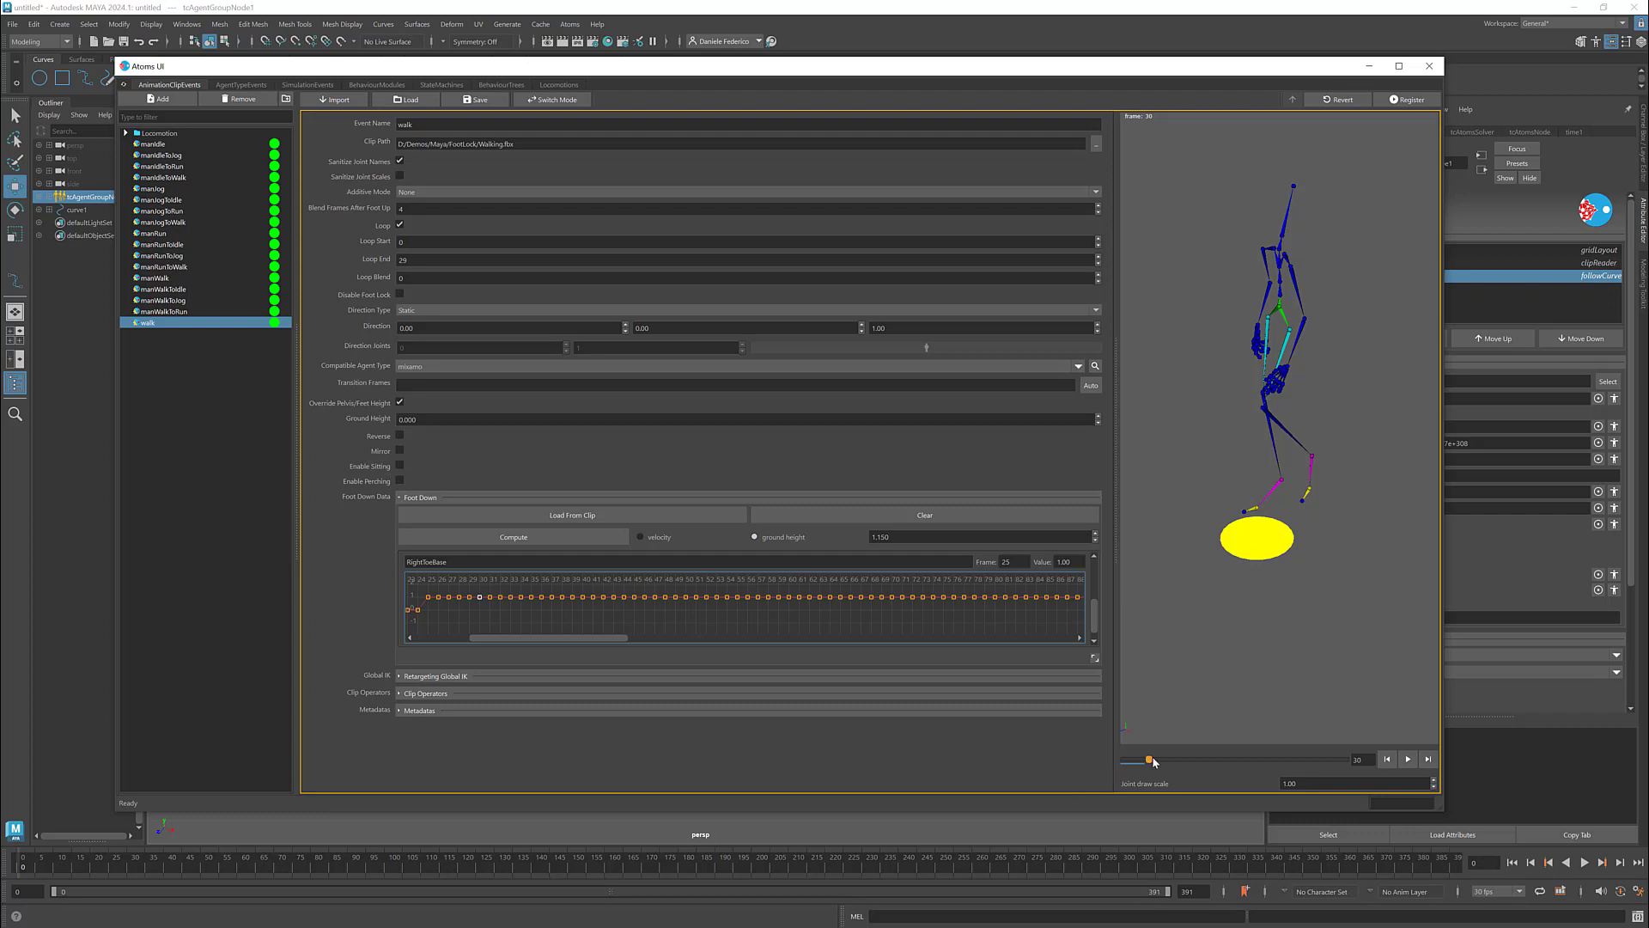
left_click_drag(1144, 759, 1104, 761)
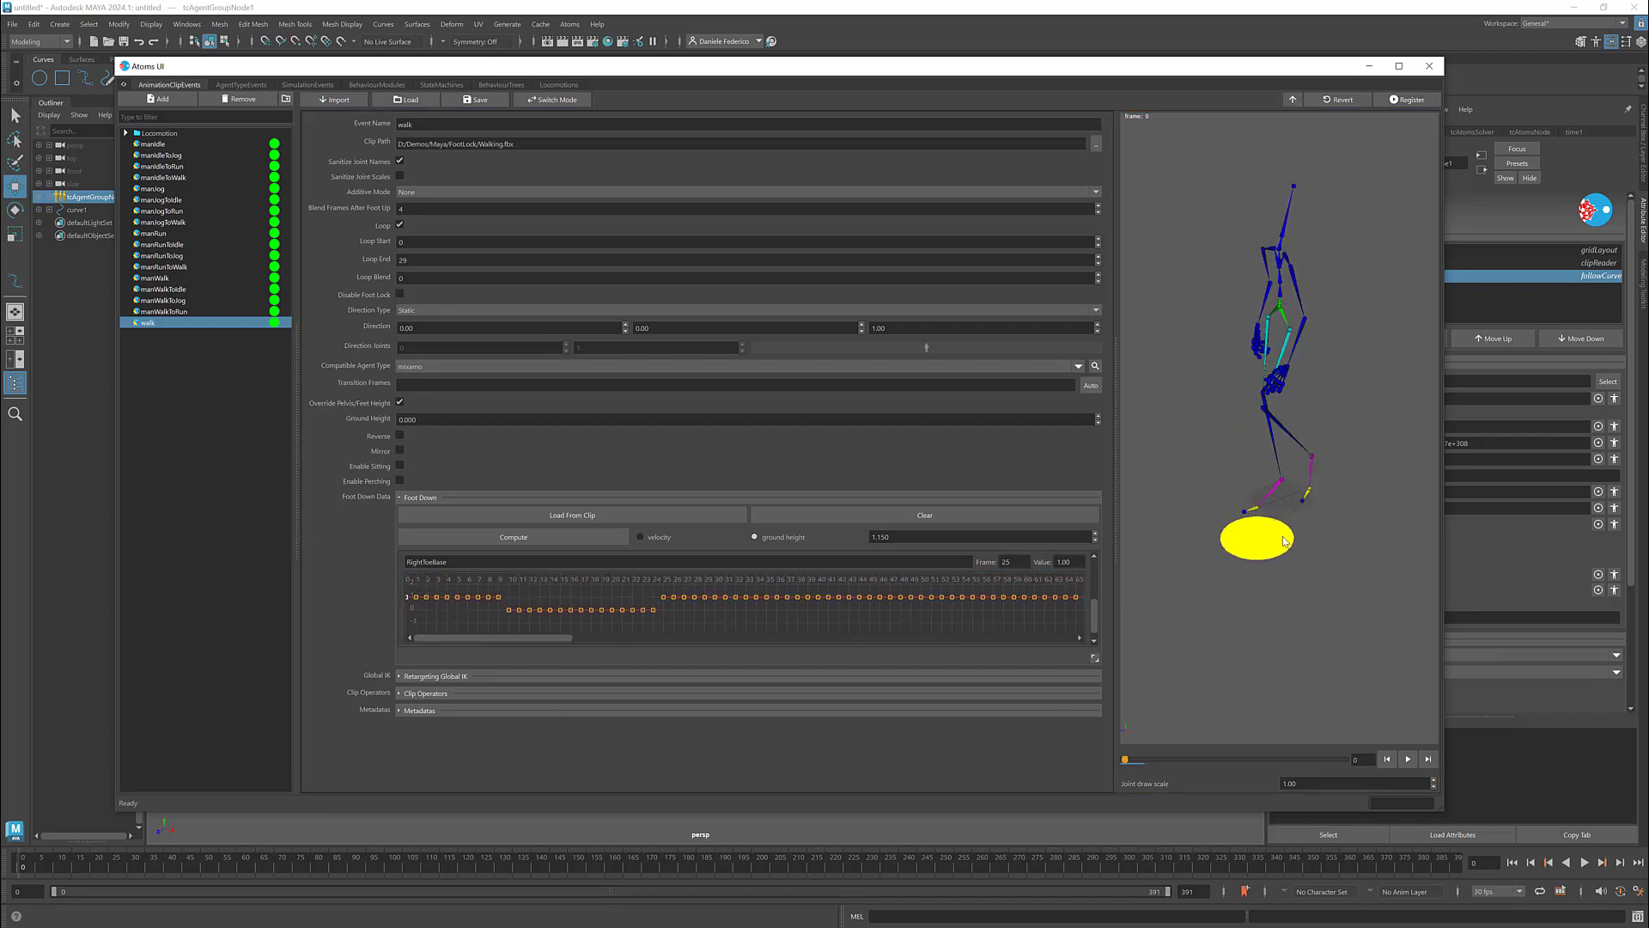
- Minimize the Atoms UI and play the simulation from frame 0 to examine the agent's feet along the curve
left_click(1370, 68)
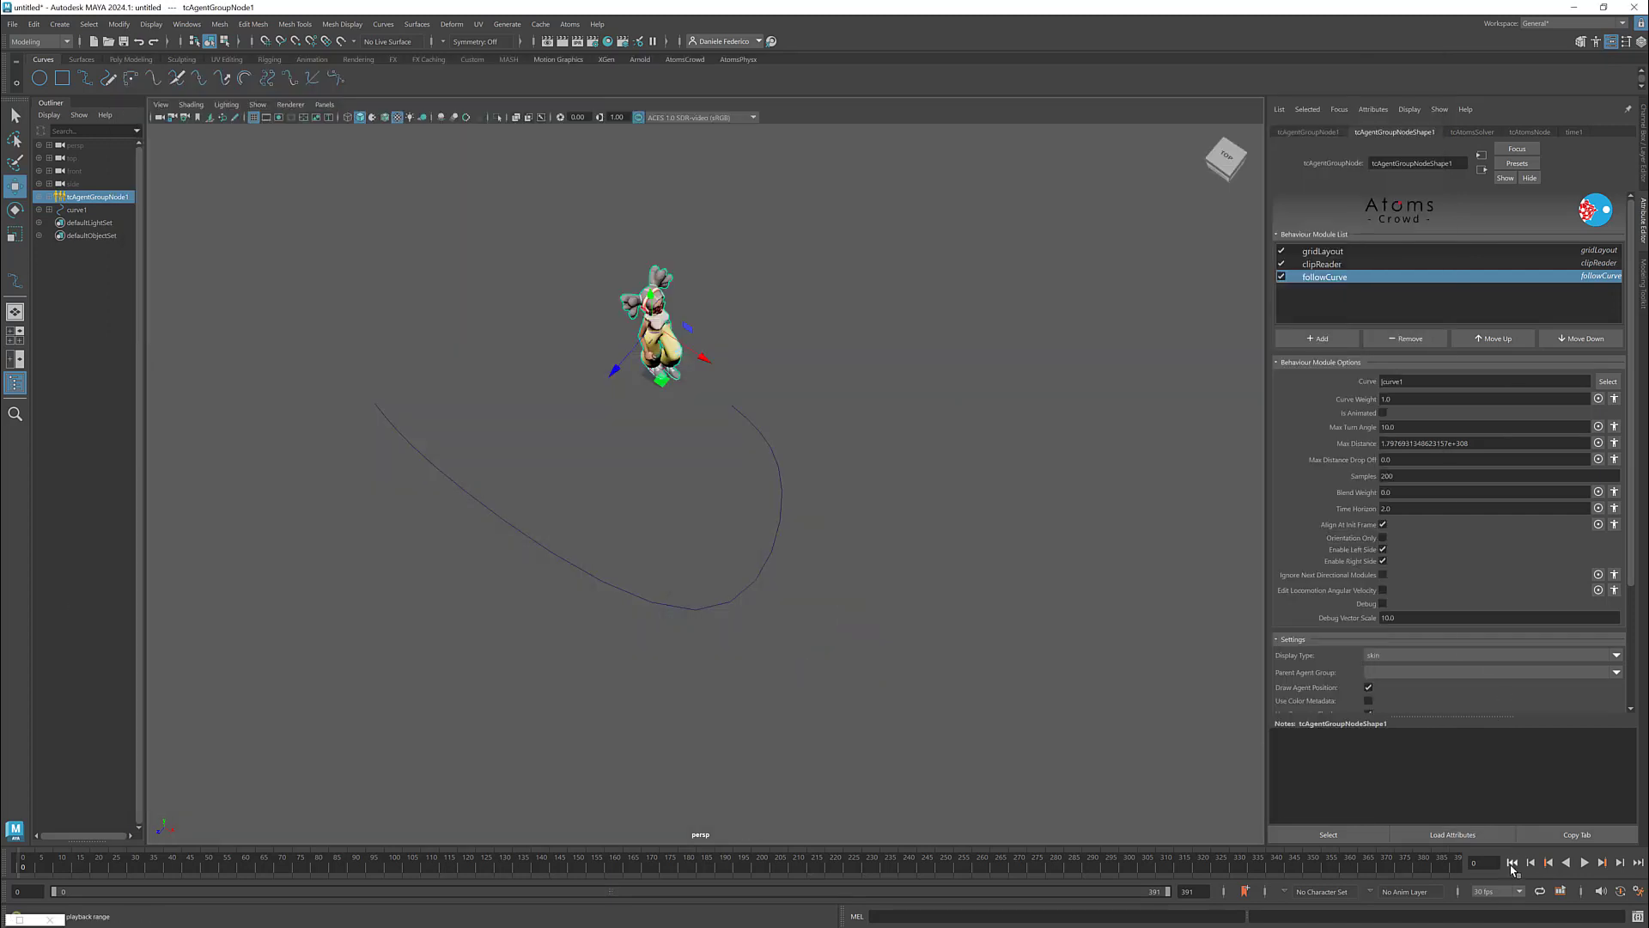
left_click(1585, 863)
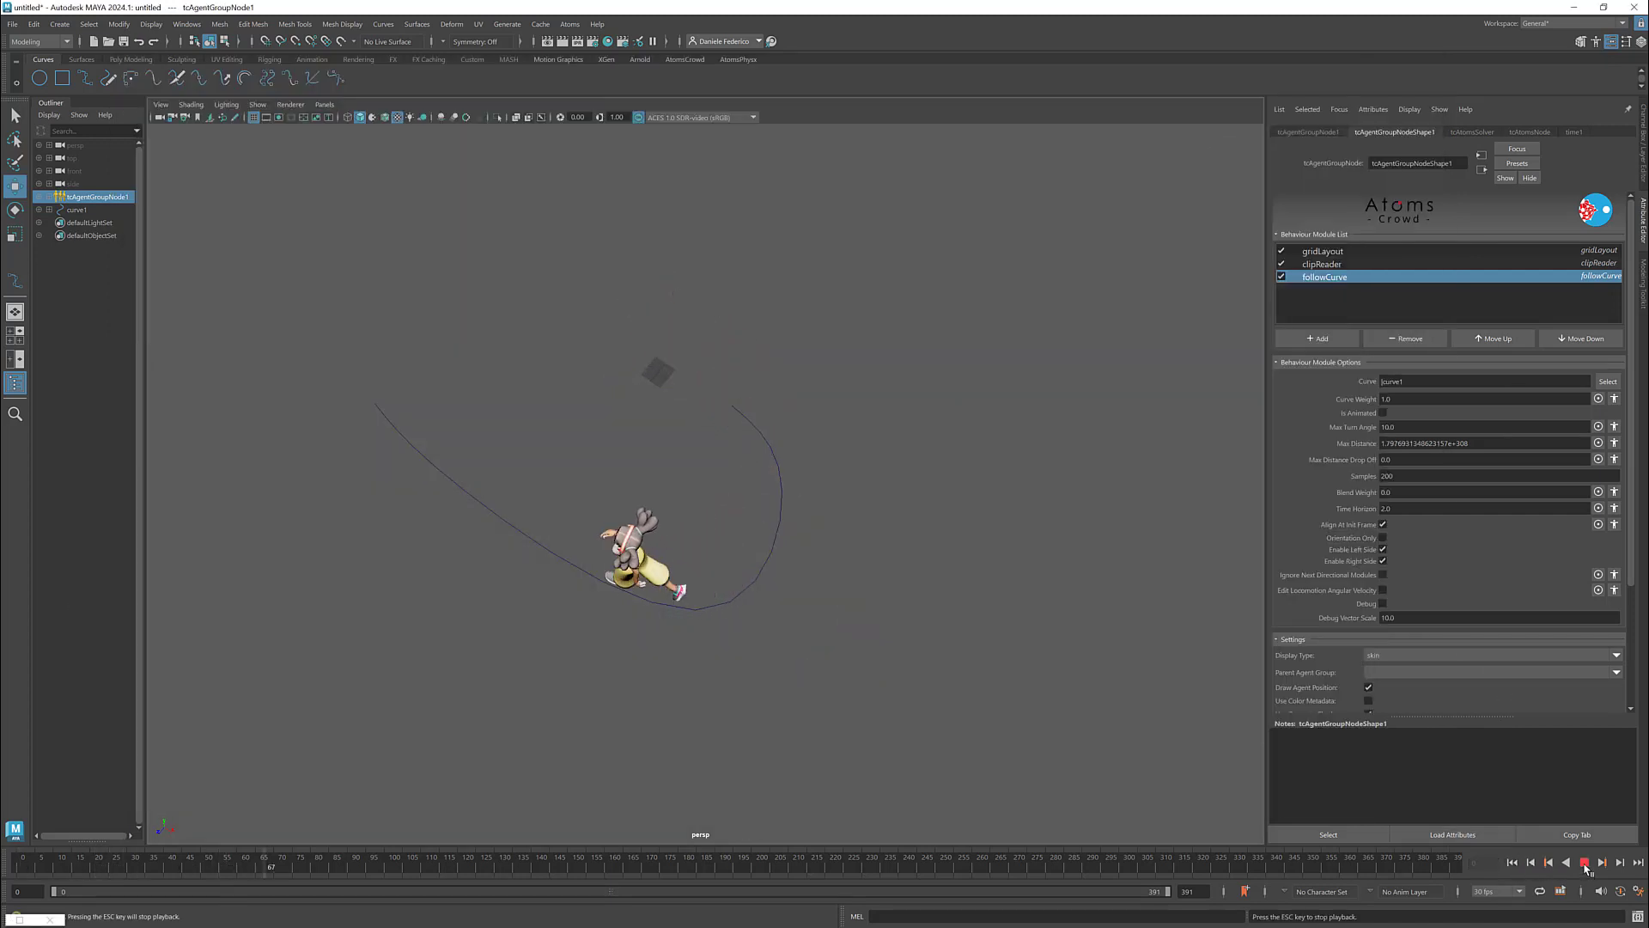
left_click(1585, 864)
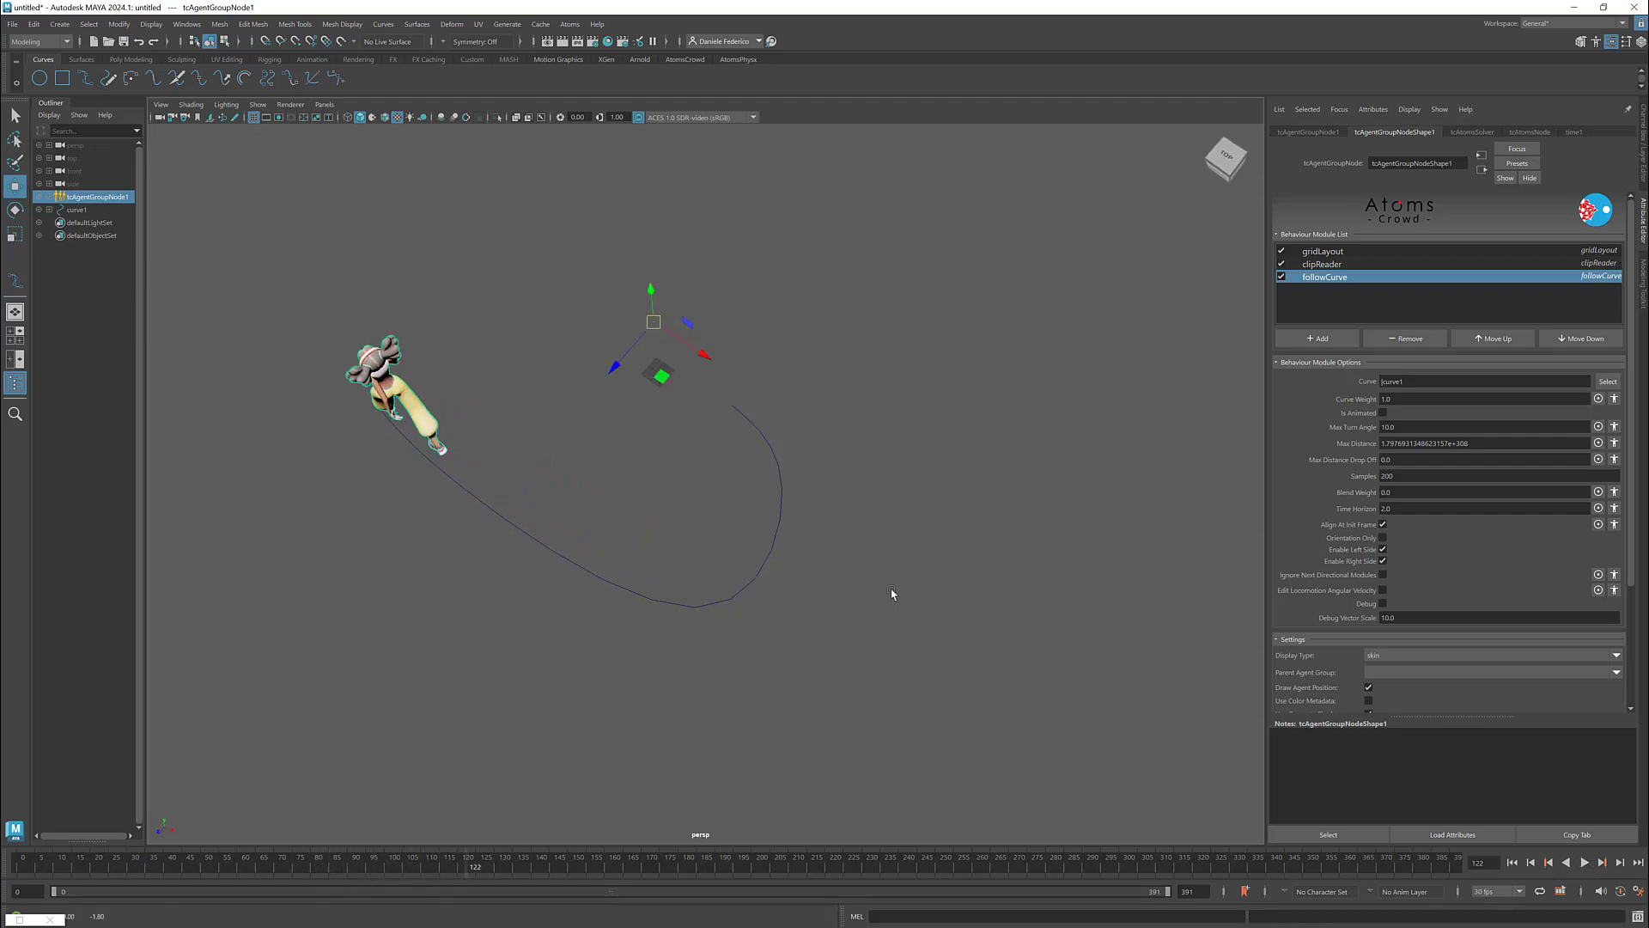
left_click_drag(890, 593, 919, 666, "alt")
left_click(1512, 862)
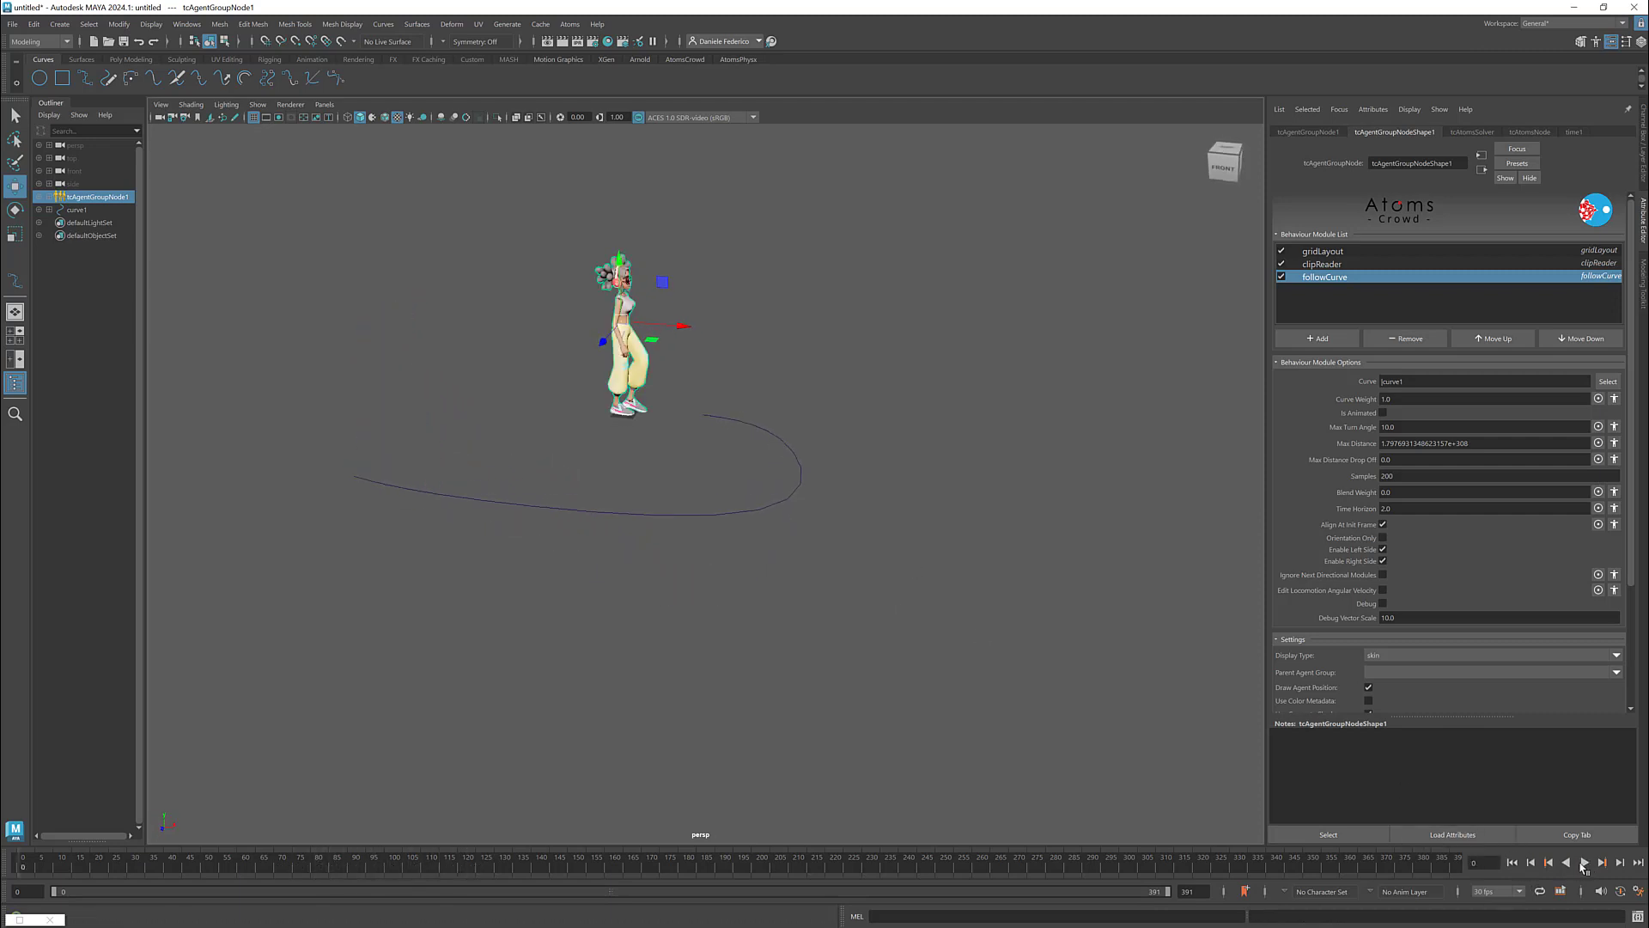
left_click(1585, 863)
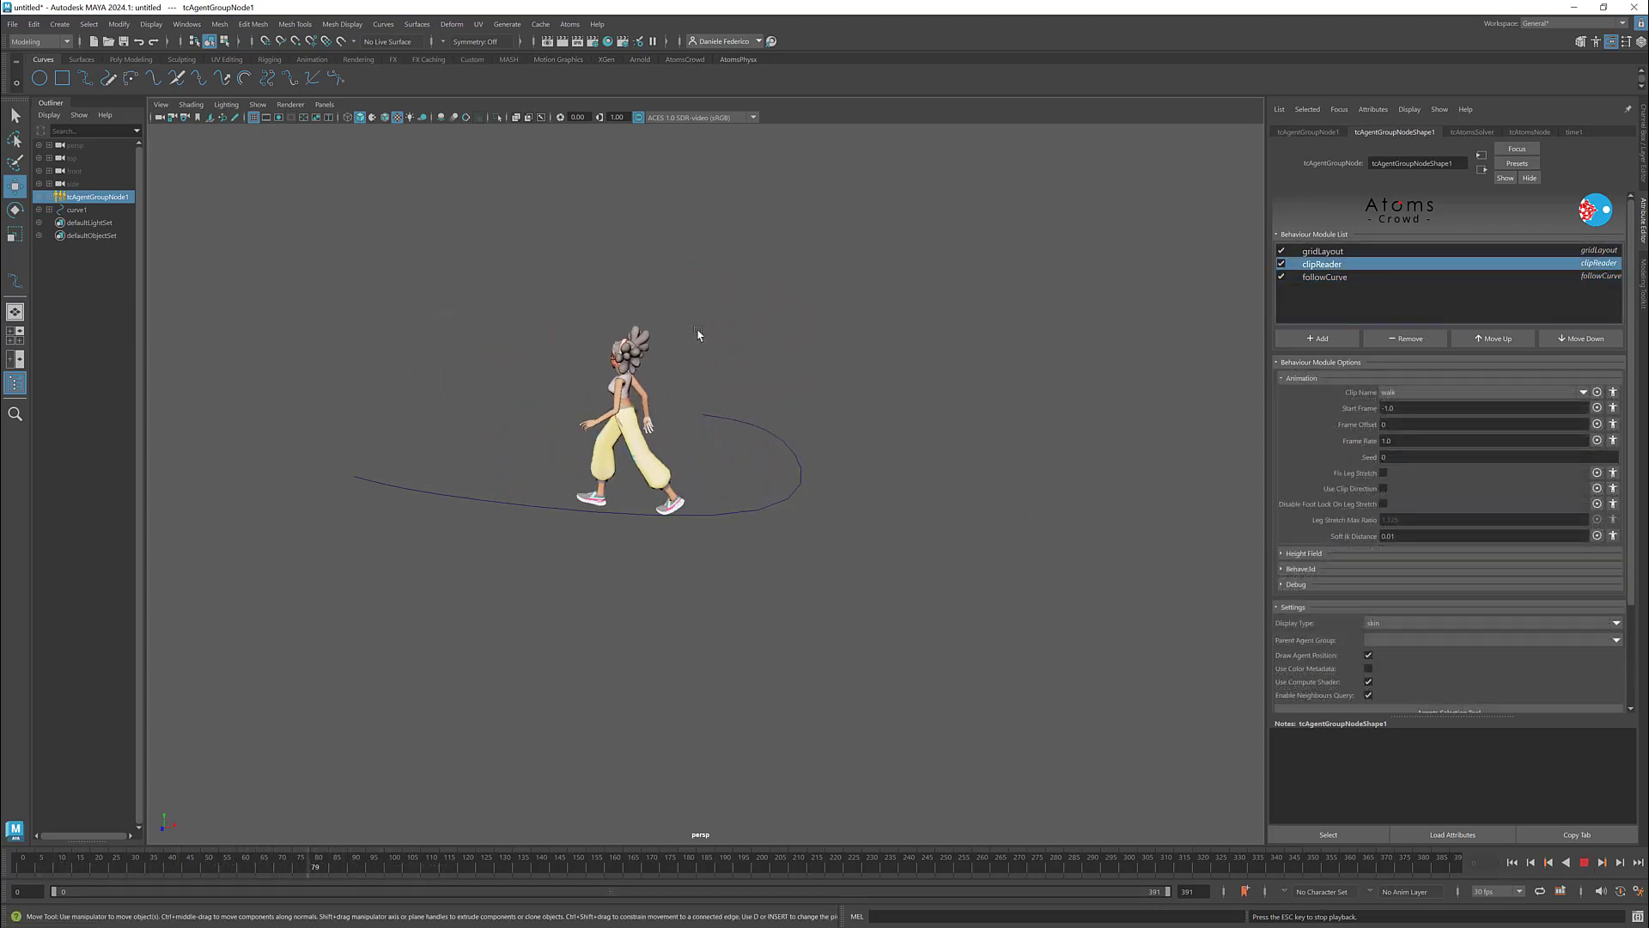
key("Escape")
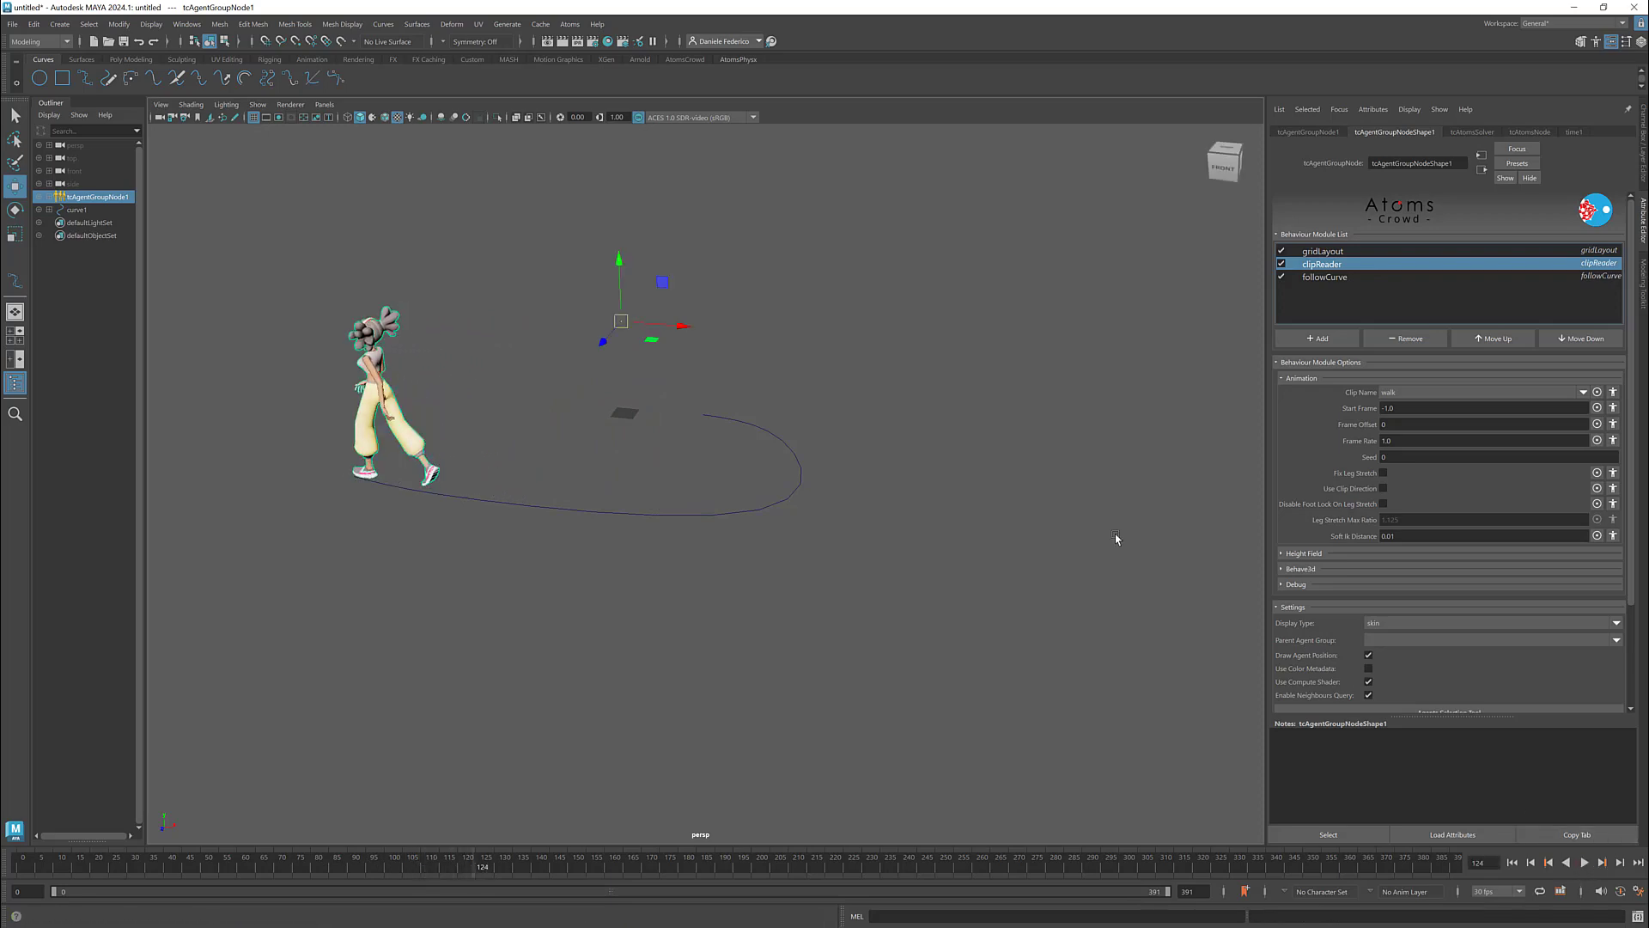
- Turn on Disable Foot Lock for the walk clip, play the simulation for comparison and rewind it to frame 0
left_click(569, 24)
left_click(610, 203)
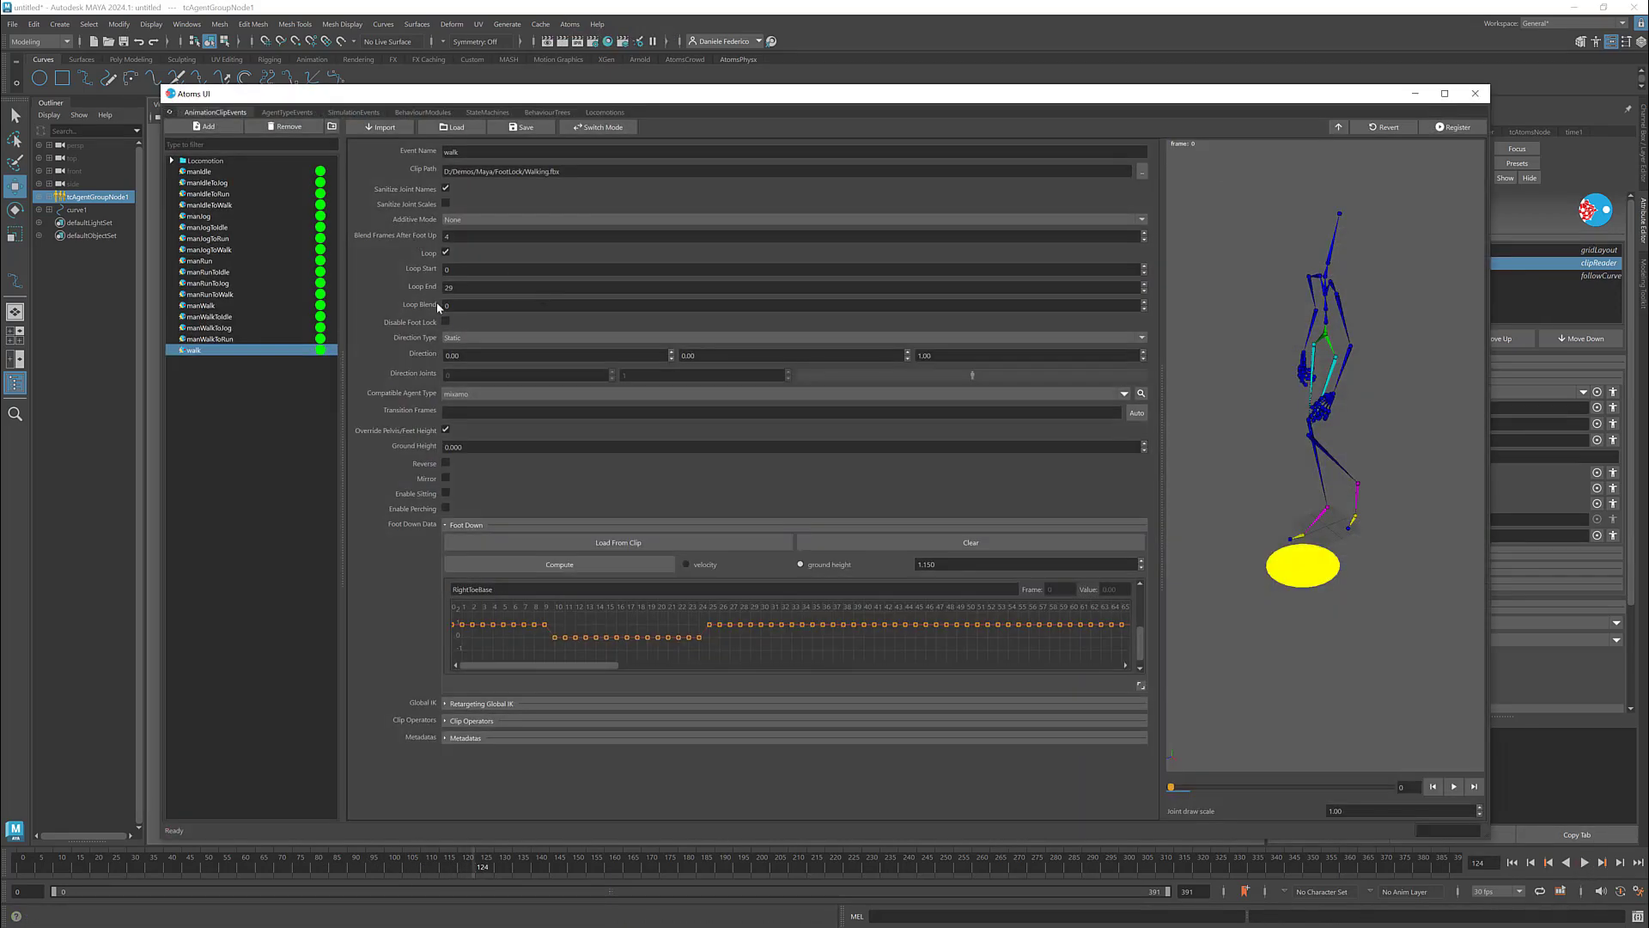
left_click(446, 323)
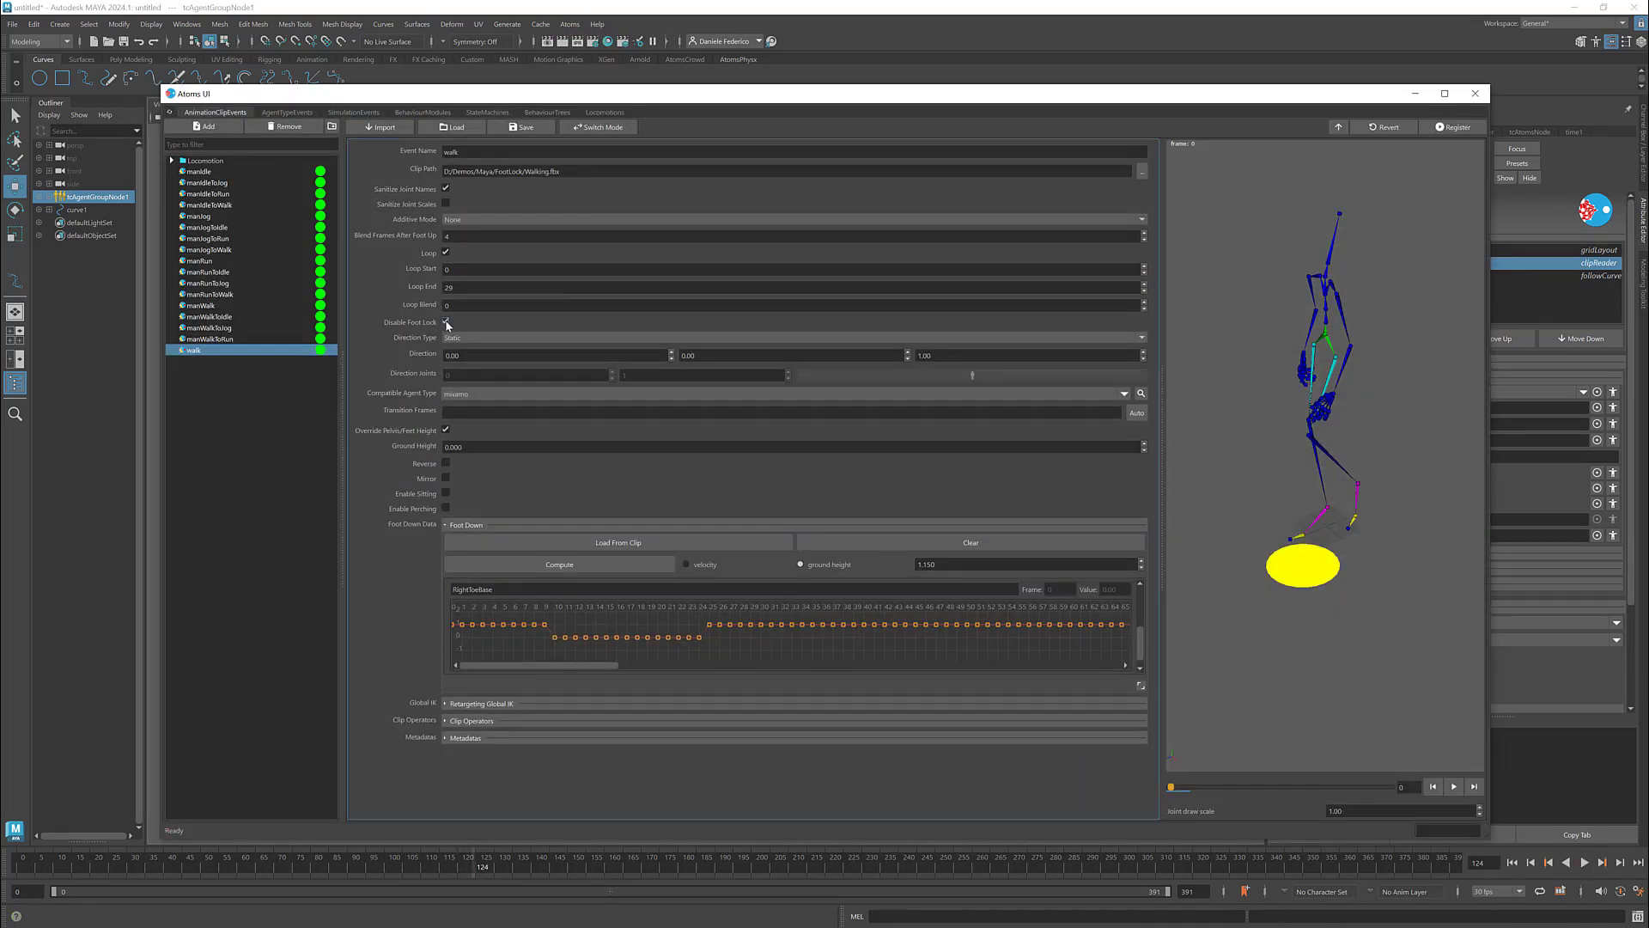
left_click(1414, 94)
left_click(1513, 863)
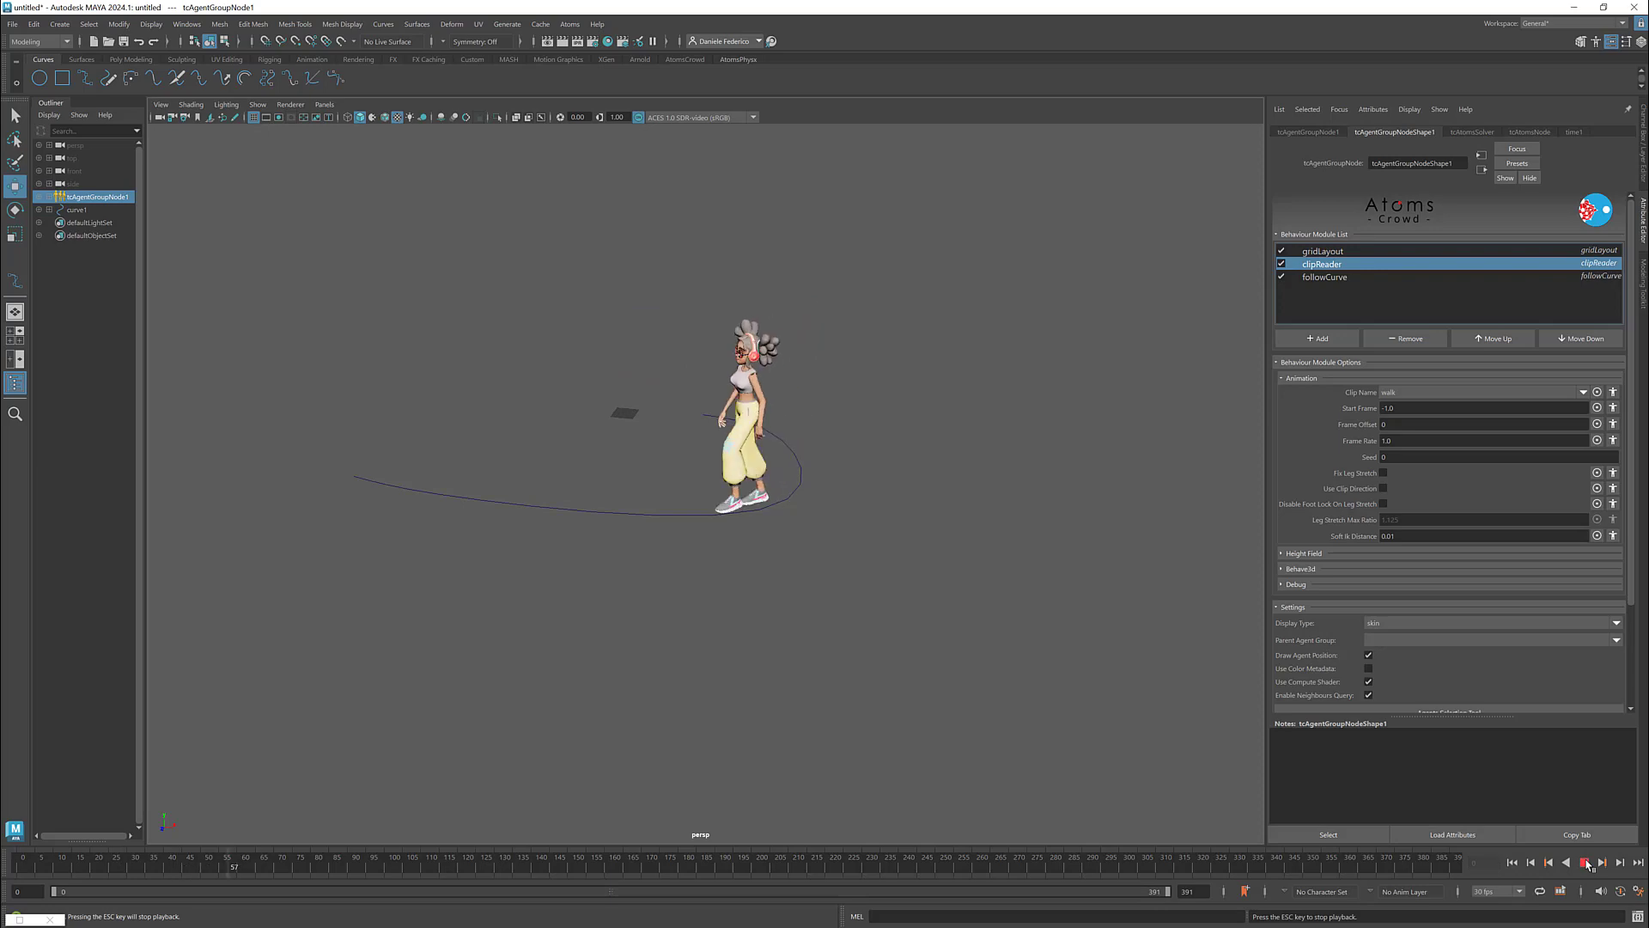
left_click(1586, 863)
left_click(1515, 864)
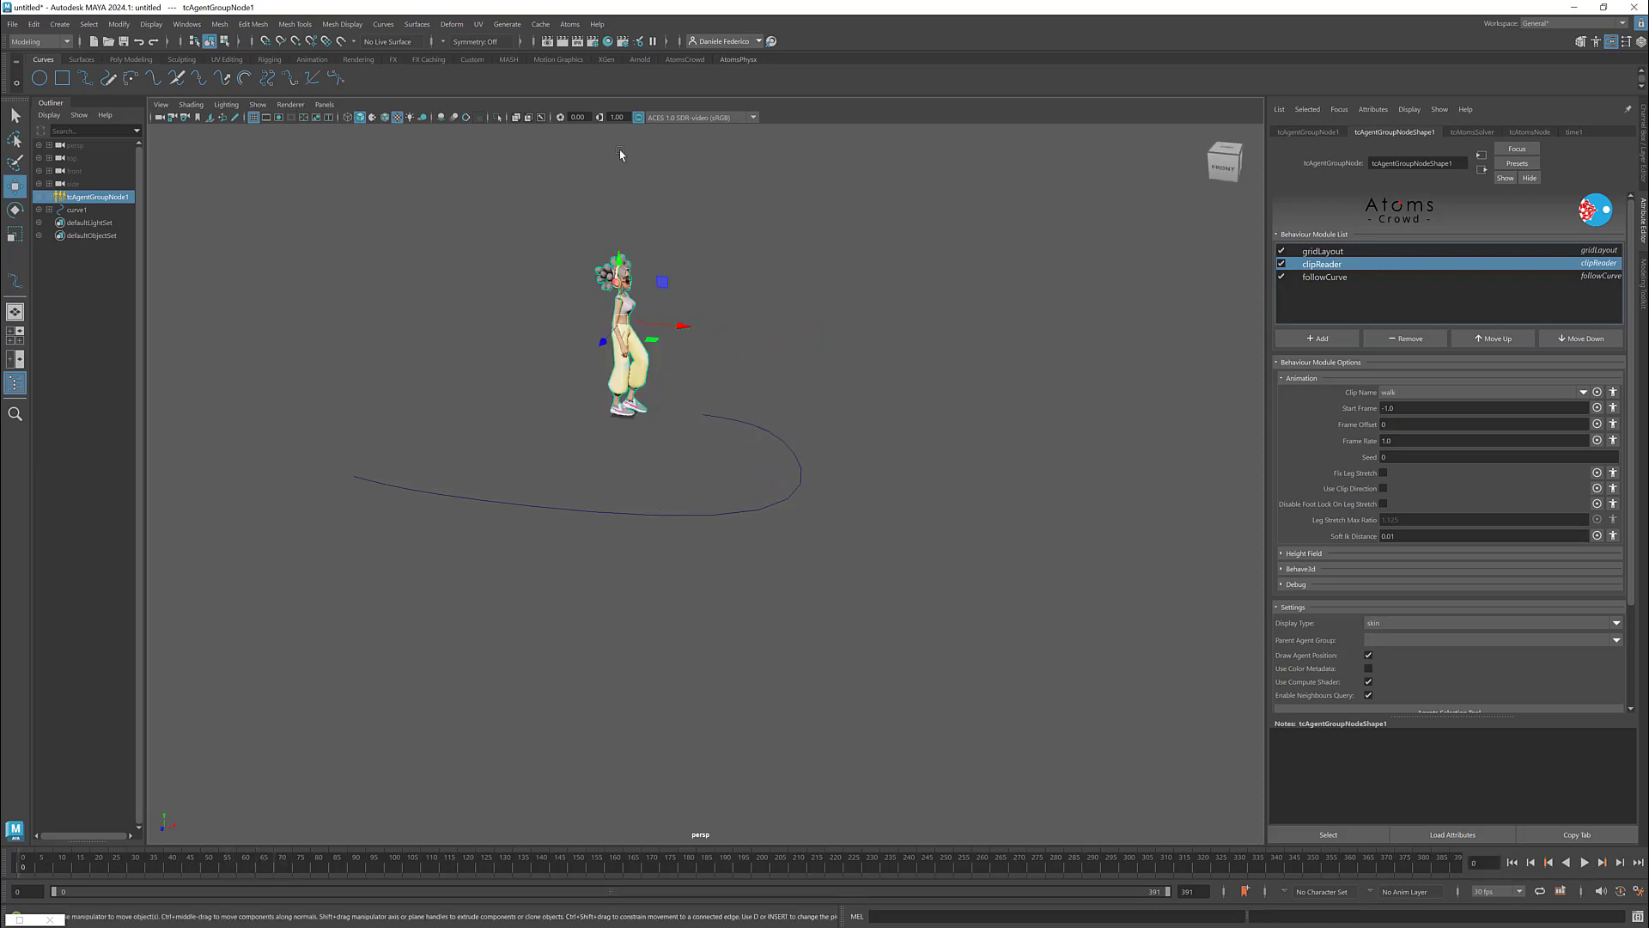
- Turn off Disable Foot Lock for the walk clip, close the Atoms UI and play the simulation with foot locking
left_click(570, 25)
left_click(606, 203)
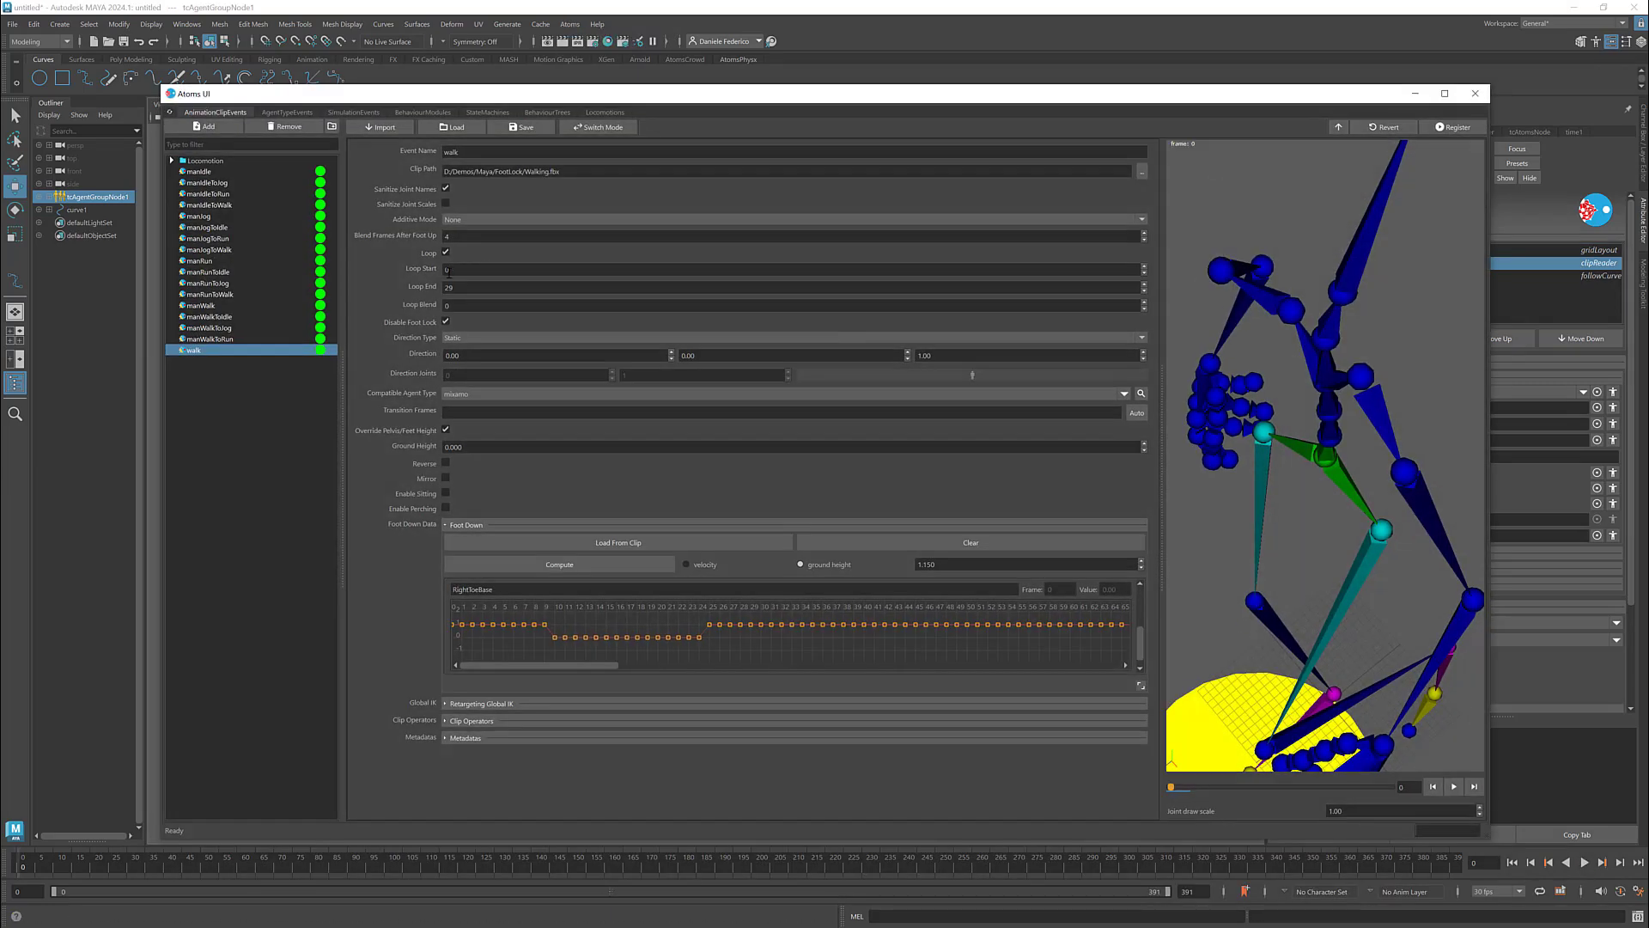
left_click(445, 322)
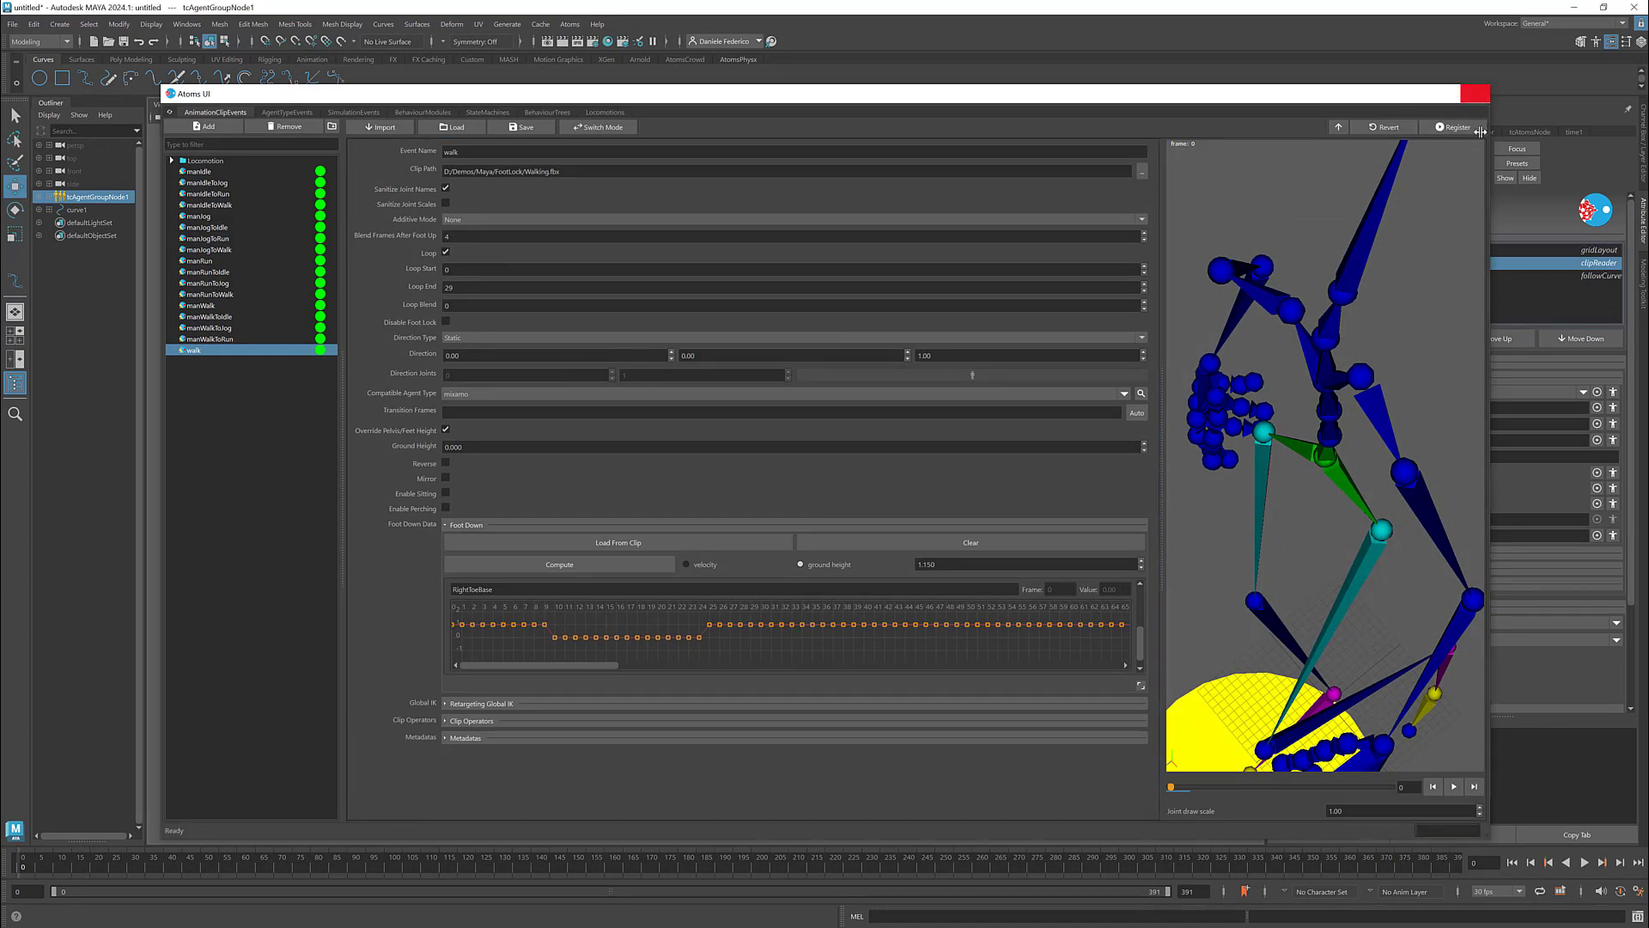
left_click(1475, 93)
left_click(1585, 864)
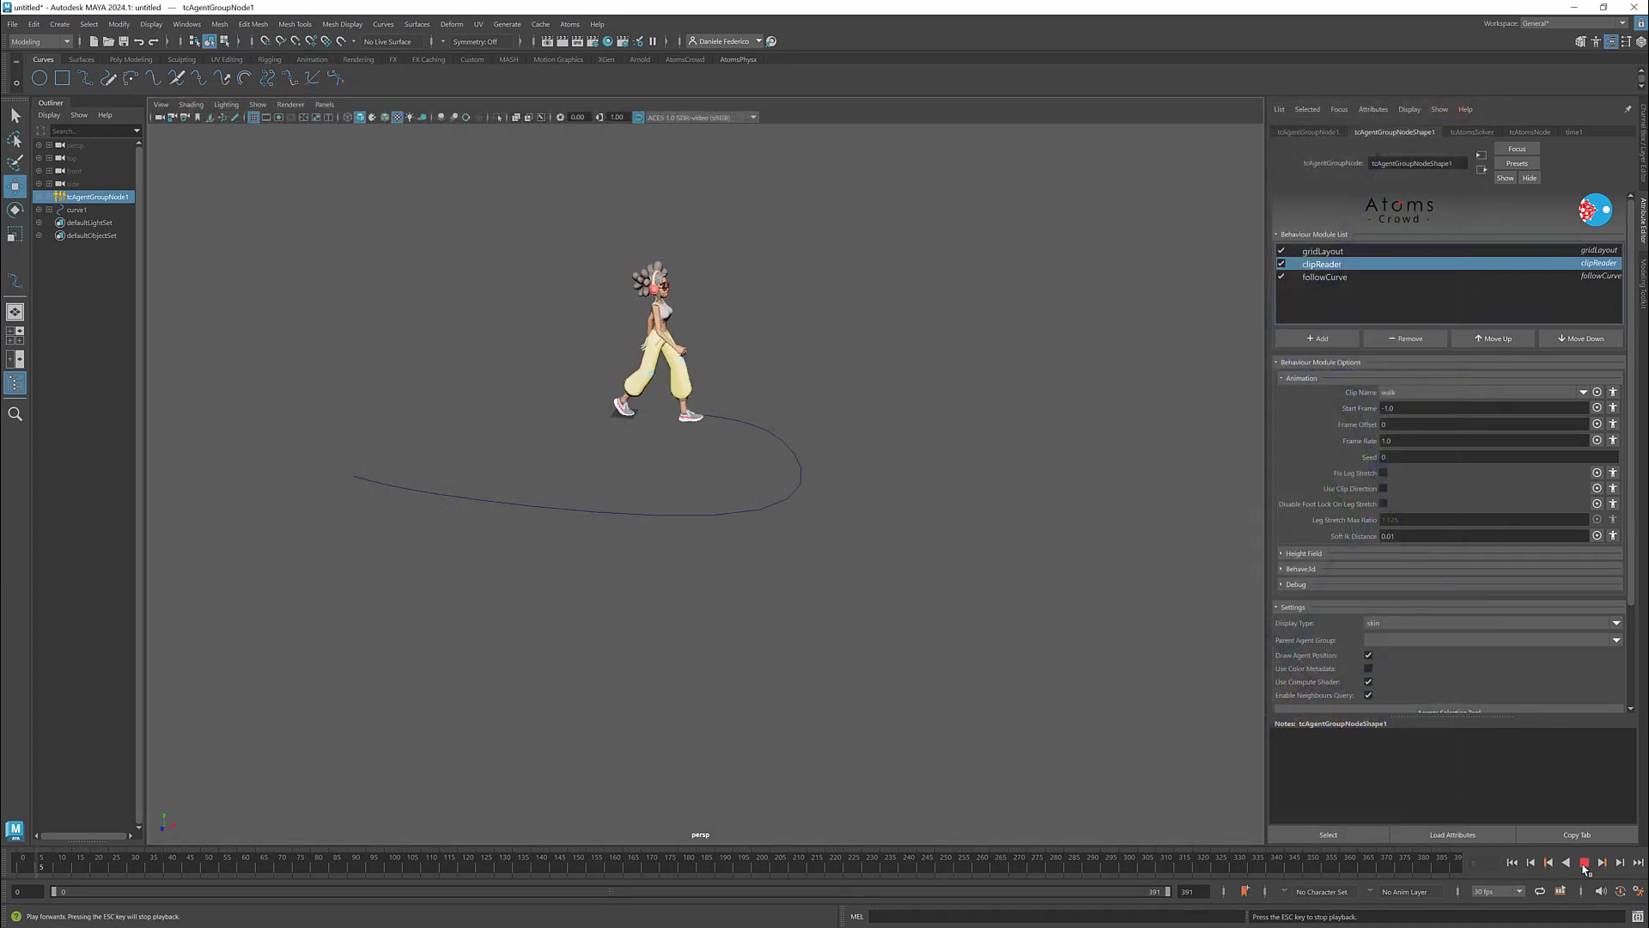